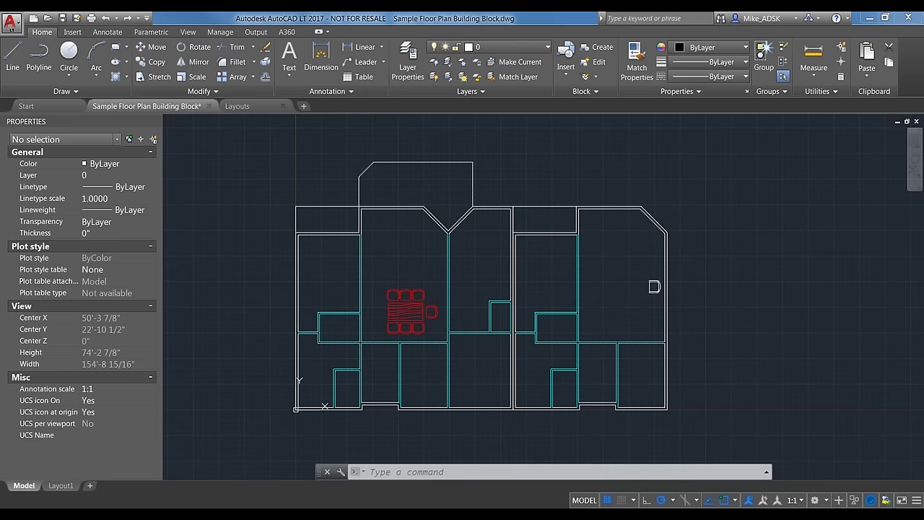
Add a second layout to the floor plan drawing
{"action": "mouse_move", "coordinate": [185, 514]}
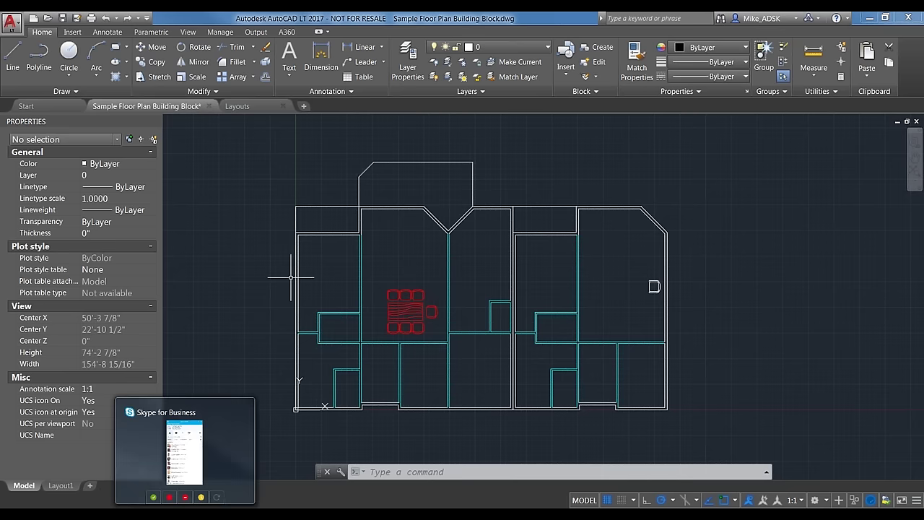
{"action": "left_click", "coordinate": [90, 485]}
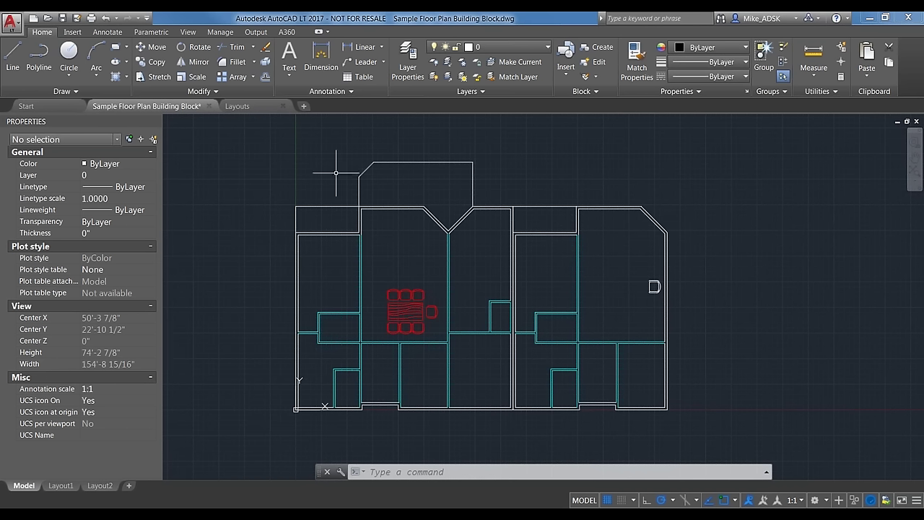
Try showing the Page Setup Manager for new layouts in the display options, and switch the setting back off
{"action": "mouse_move", "coordinate": [294, 256]}
{"action": "left_click", "coordinate": [14, 31]}
{"action": "left_click", "coordinate": [118, 351]}
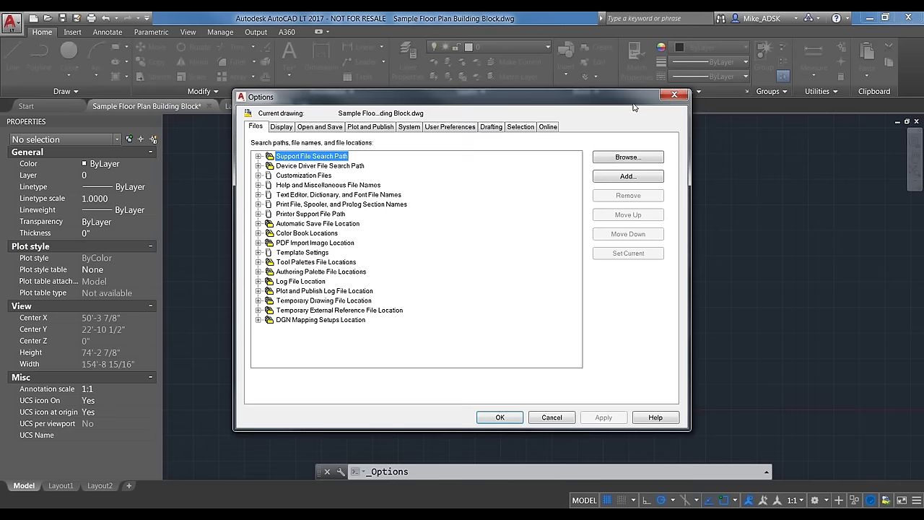
{"action": "left_click", "coordinate": [282, 127]}
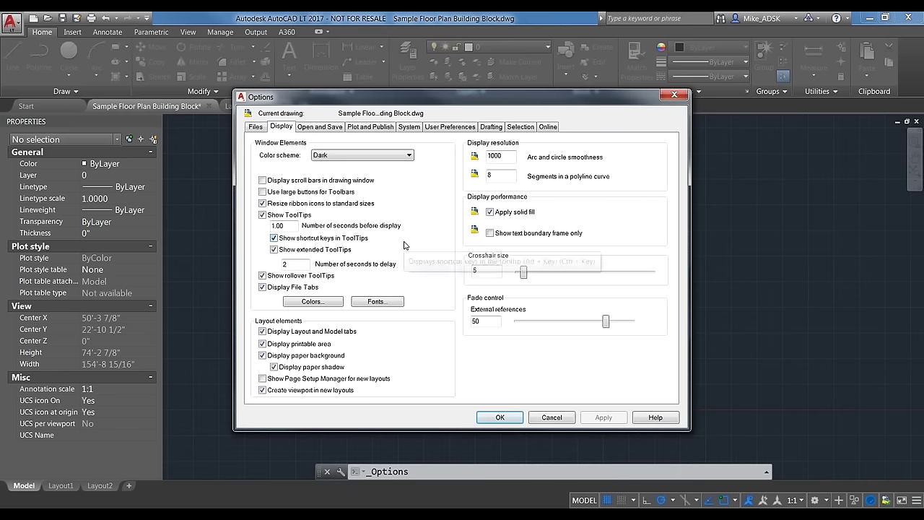
{"action": "left_click", "coordinate": [261, 379]}
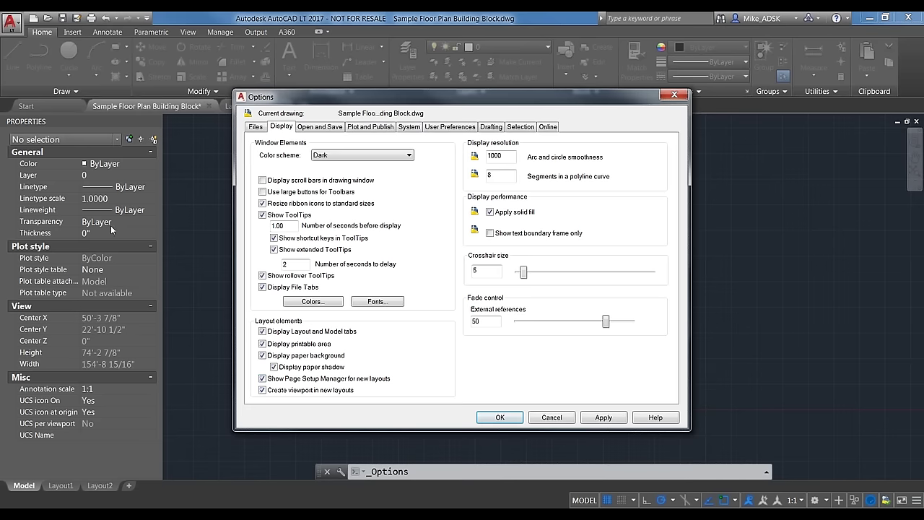
{"action": "left_click", "coordinate": [261, 378]}
{"action": "left_click", "coordinate": [507, 417]}
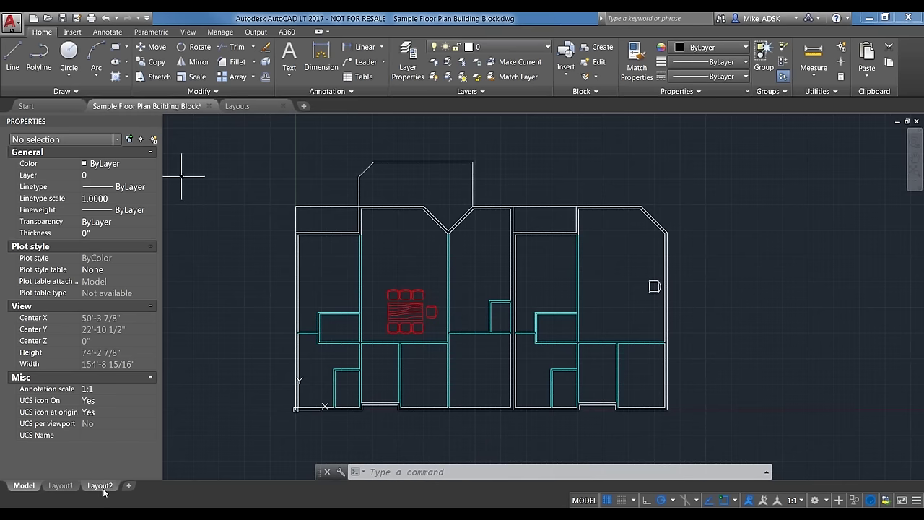
On Layout1, shrink the viewport from its lower-right corner to about 4 13/16" wide by 3 15/16" high
{"action": "mouse_move", "coordinate": [57, 485]}
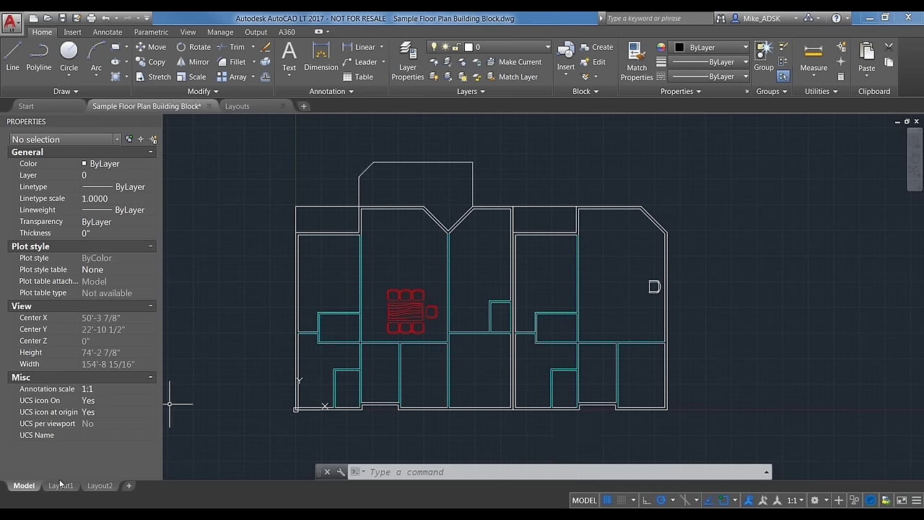
{"action": "key", "text": "ctrl+Page_Down"}
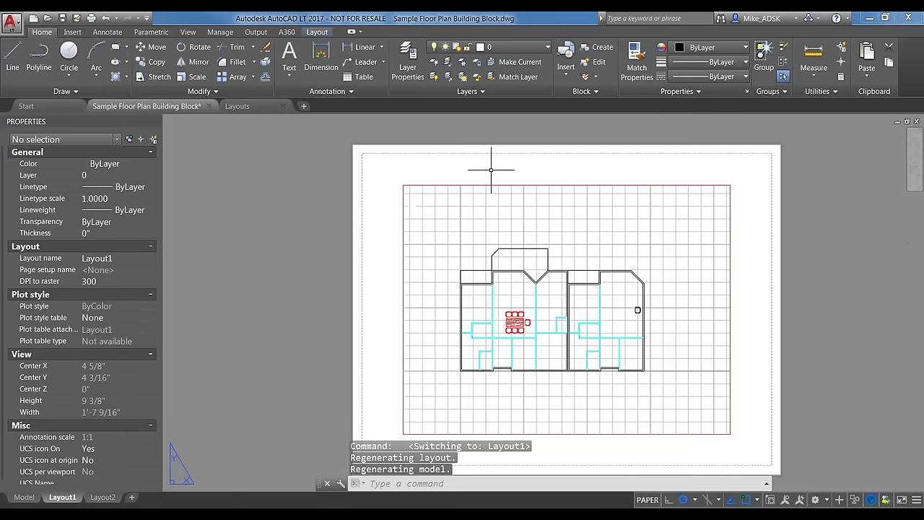
{"action": "left_click", "coordinate": [382, 303]}
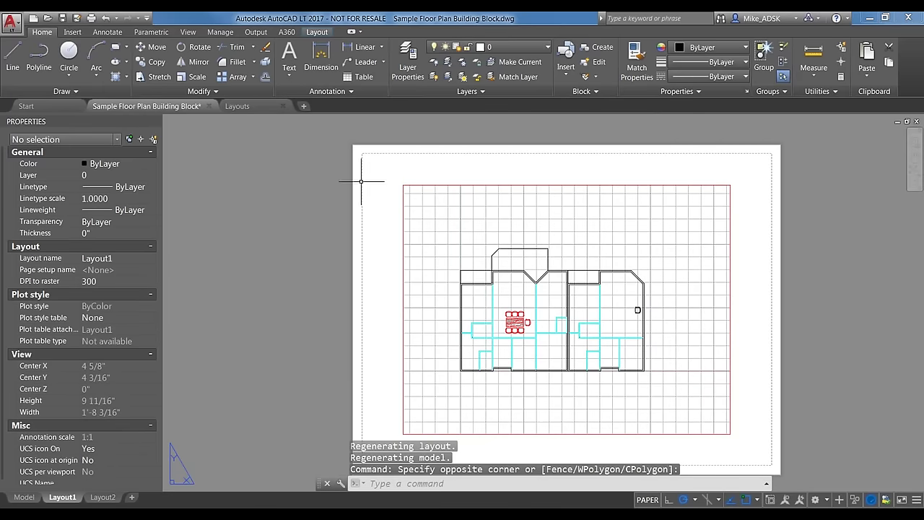
{"action": "left_click", "coordinate": [419, 258]}
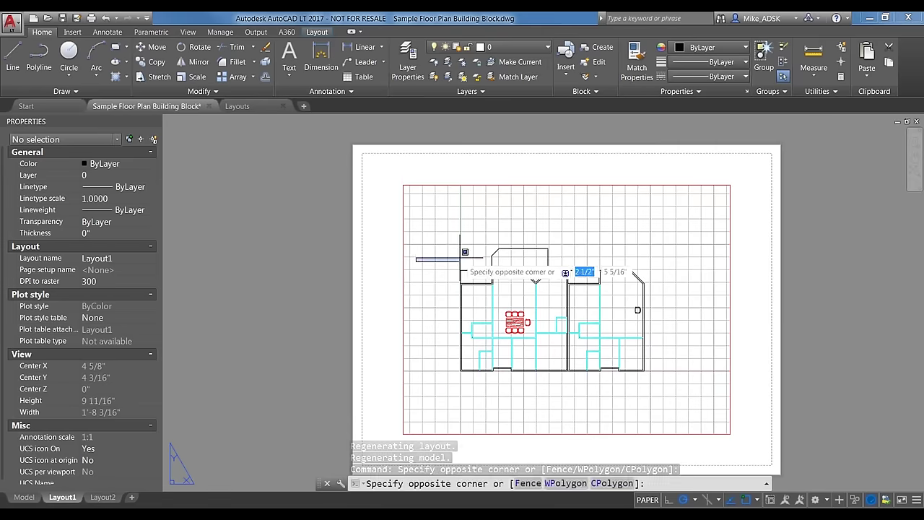
{"action": "left_click", "coordinate": [415, 249]}
{"action": "left_click", "coordinate": [408, 251]}
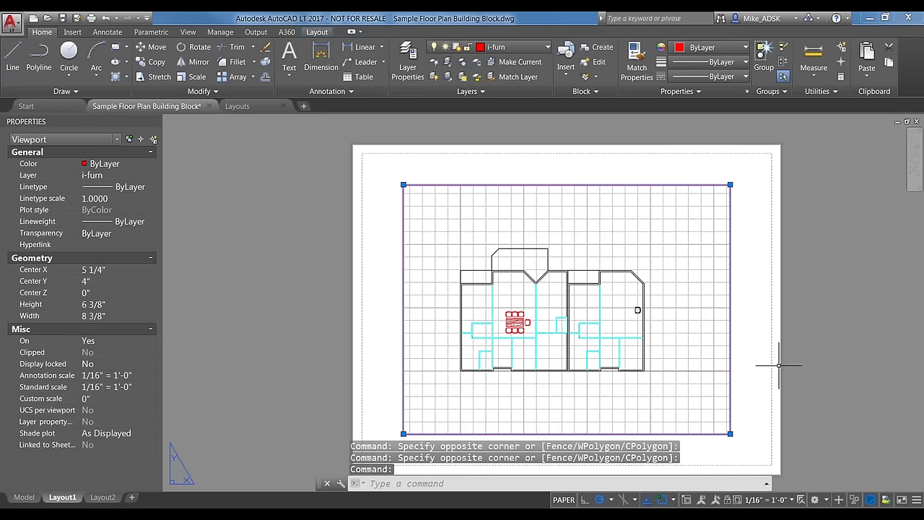
{"action": "left_click", "coordinate": [769, 326]}
{"action": "left_click", "coordinate": [754, 315]}
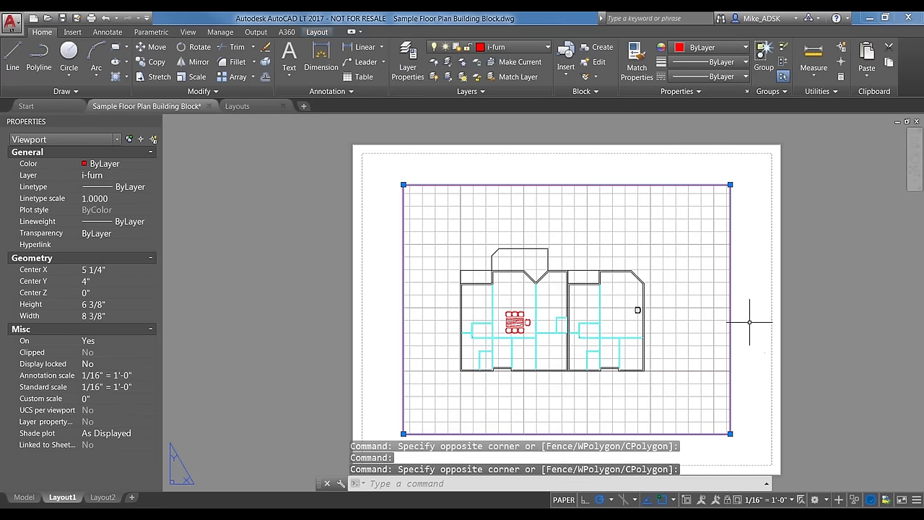
{"action": "left_click", "coordinate": [729, 433]}
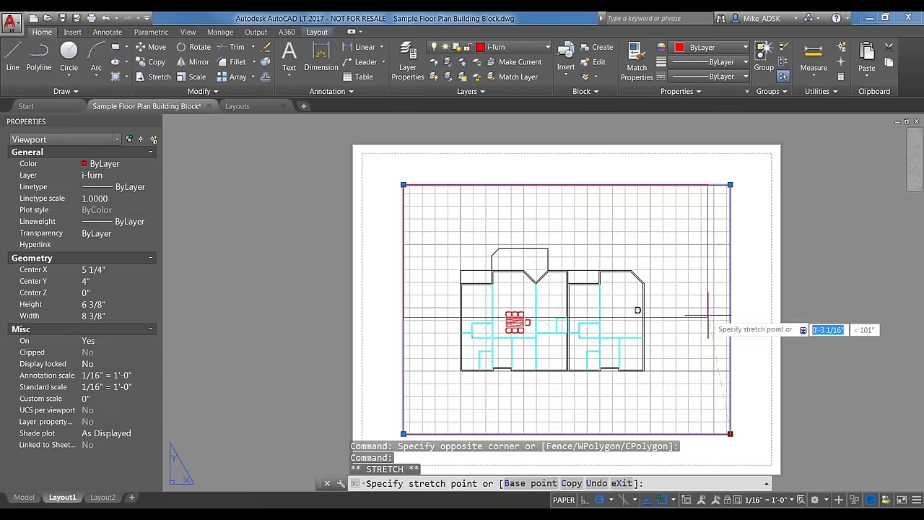
{"action": "left_click", "coordinate": [590, 337]}
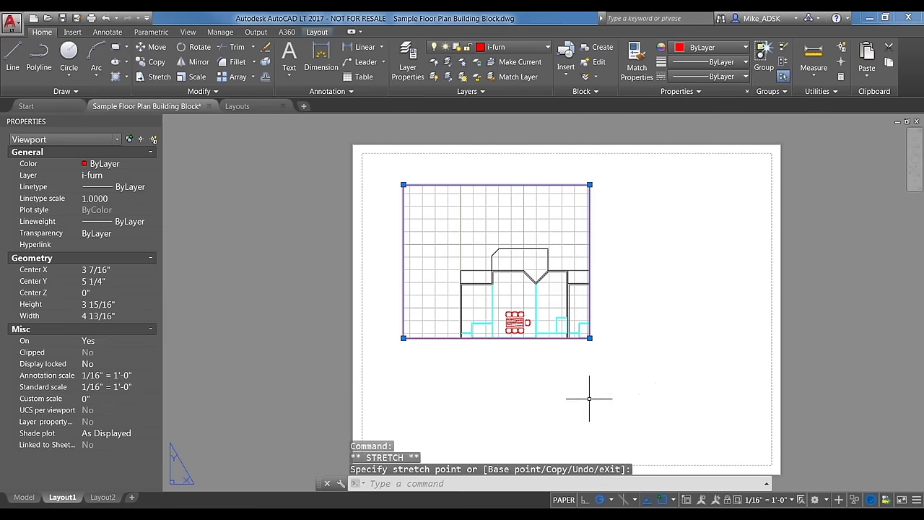
Copy the reduced viewport from its lower-right corner to the lower-right area of the sheet
{"action": "type", "text": "co"}
{"action": "key", "text": "Return"}
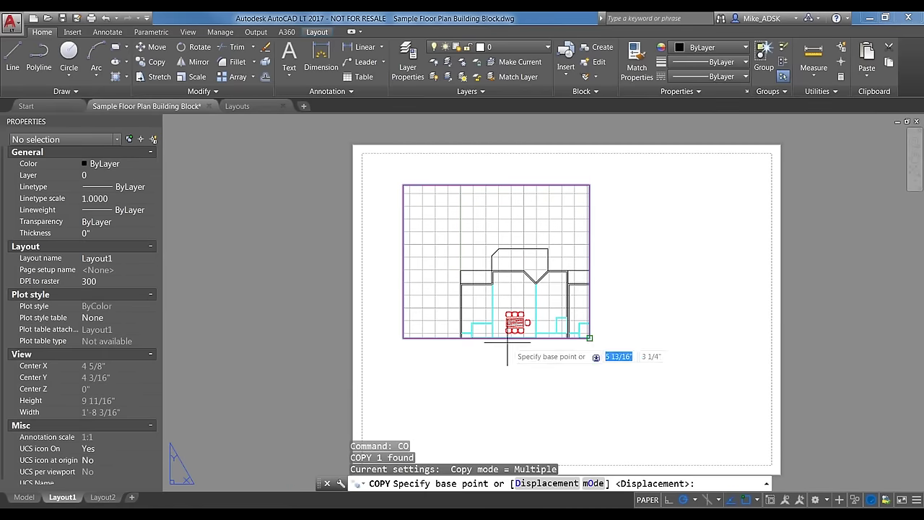
{"action": "left_click", "coordinate": [590, 337]}
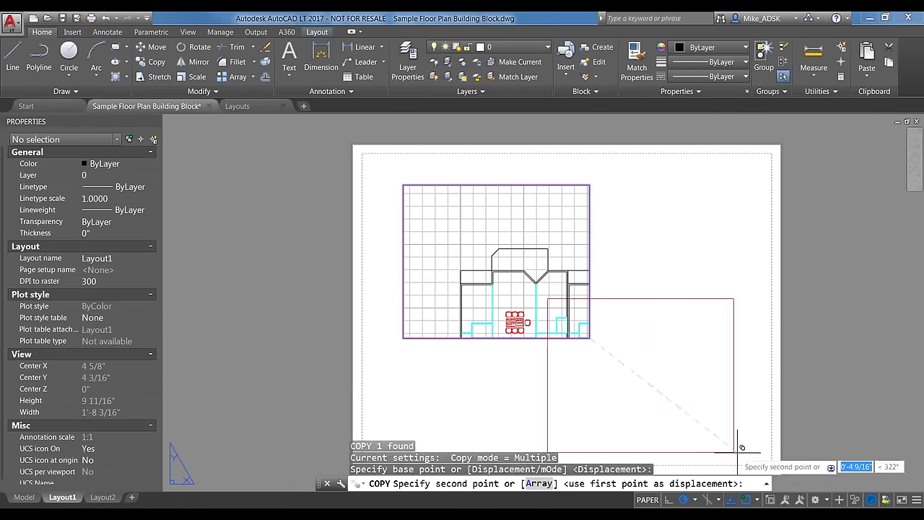
{"action": "key", "text": "Return"}
Stretch the copied viewport's upper-left corner to meet the original viewport's lower-right corner
{"action": "left_click", "coordinate": [618, 296]}
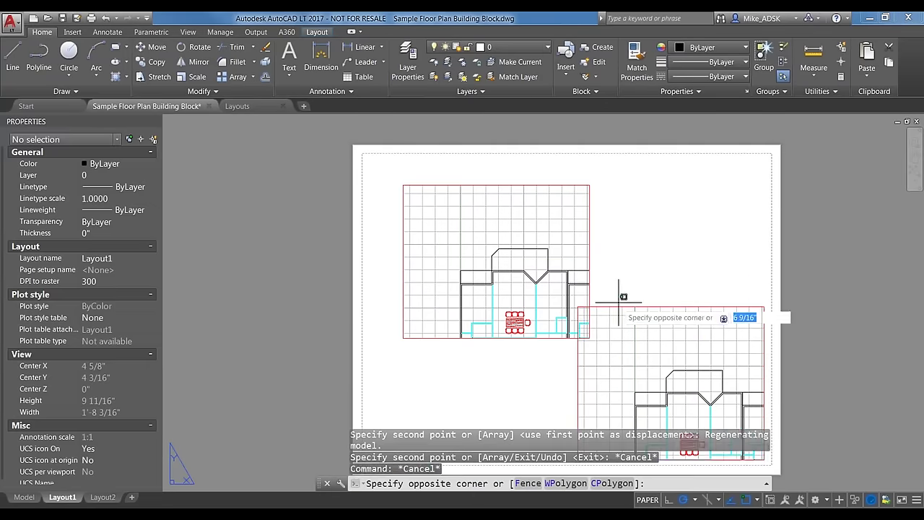
{"action": "left_click", "coordinate": [578, 310]}
{"action": "left_click", "coordinate": [577, 307]}
{"action": "left_click", "coordinate": [590, 337]}
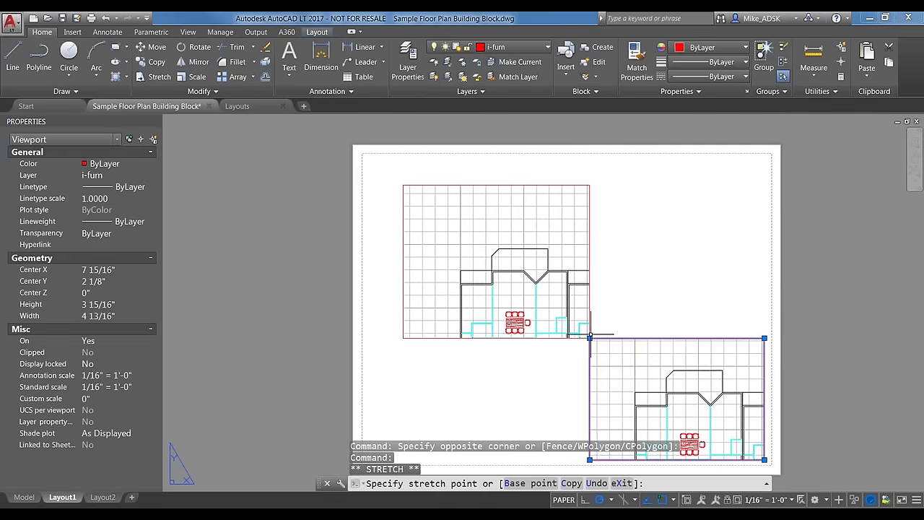
{"action": "key", "text": "Escape"}
{"action": "key", "text": "Escape"}
Zoom out the model inside the copied viewport to fit the whole floor plan, and return to paper space
{"action": "double_click", "coordinate": [667, 418]}
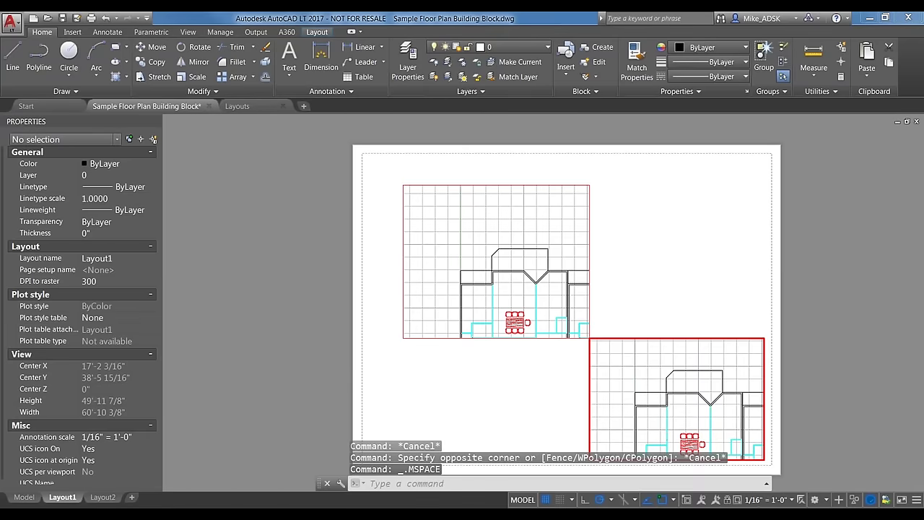
{"action": "scroll", "coordinate": [667, 417], "scroll_direction": "down", "scroll_amount": 5}
{"action": "middle_click_drag", "start_coordinate": [649, 399], "coordinate": [666, 397]}
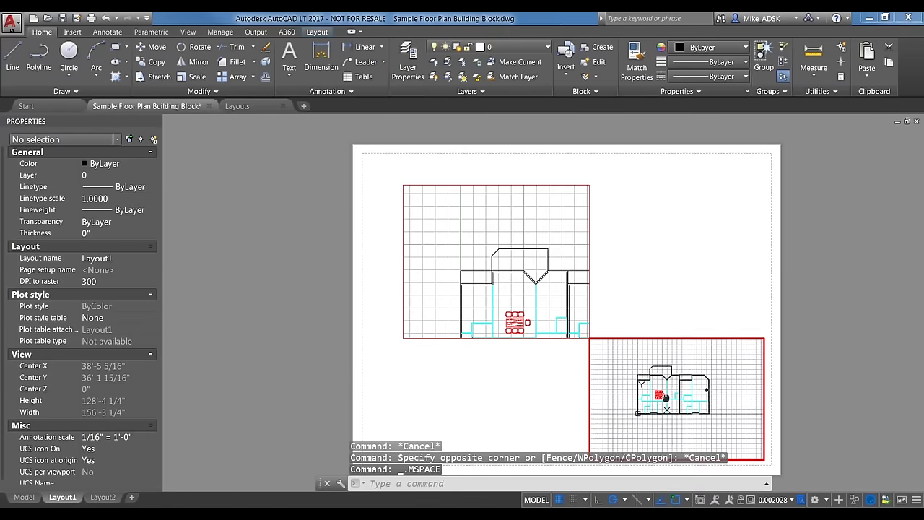
{"action": "double_click", "coordinate": [697, 305]}
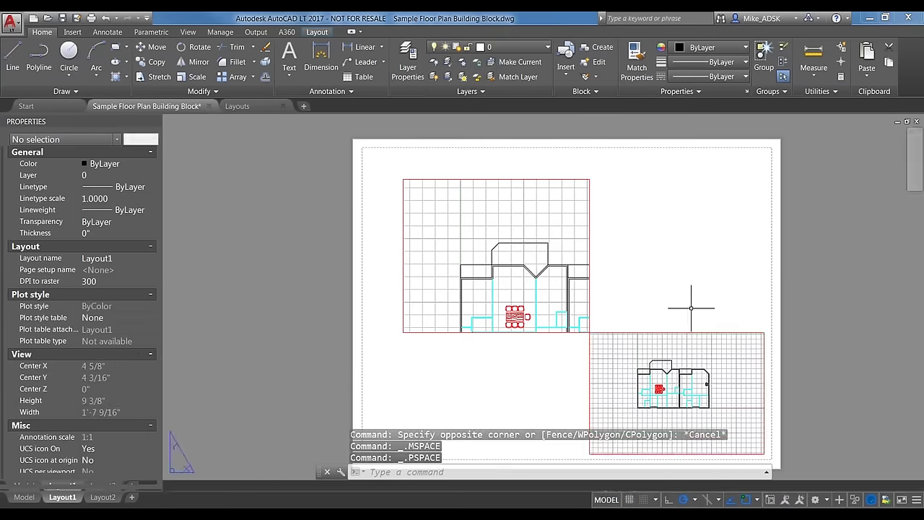
Shift the floor plan up and left inside the original viewport, and return to paper space
{"action": "double_click", "coordinate": [543, 318]}
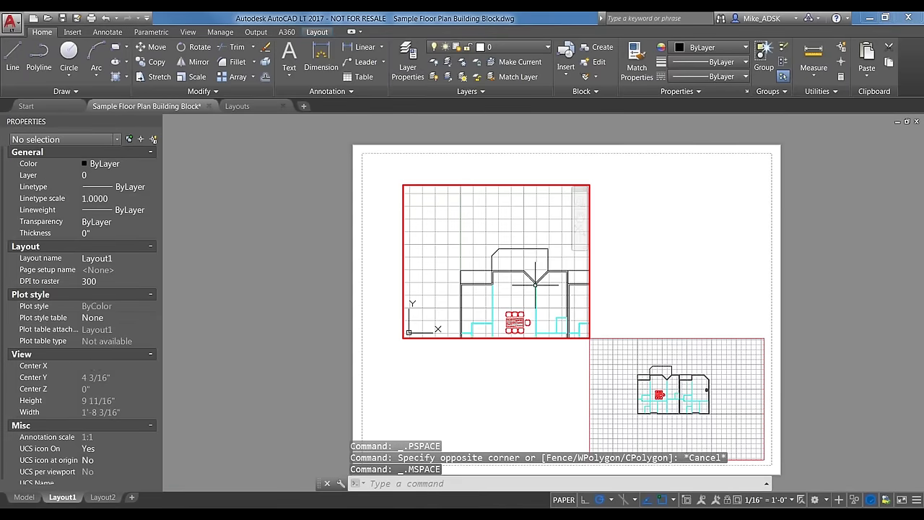
{"action": "mouse_move", "coordinate": [520, 296]}
{"action": "middle_mouse_down"}
{"action": "mouse_move", "coordinate": [502, 295]}
{"action": "mouse_move", "coordinate": [469, 237]}
{"action": "middle_mouse_up"}
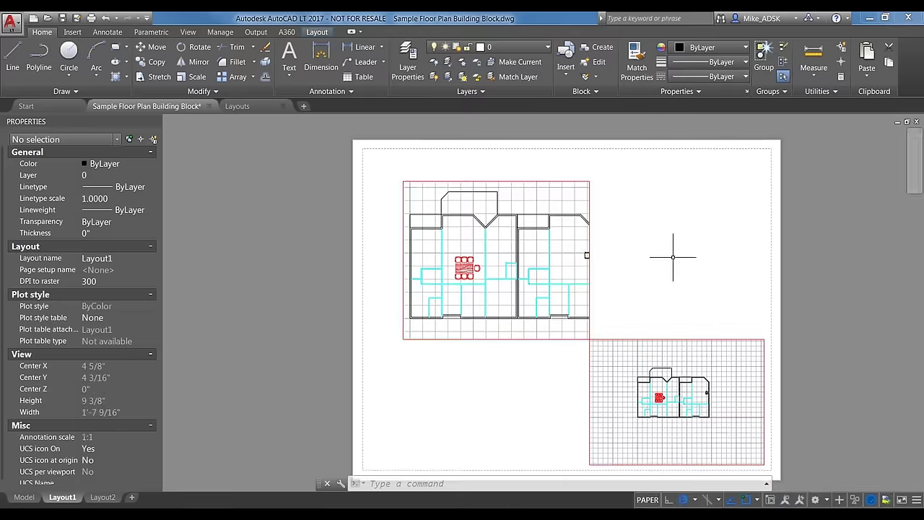
{"action": "double_click", "coordinate": [673, 257]}
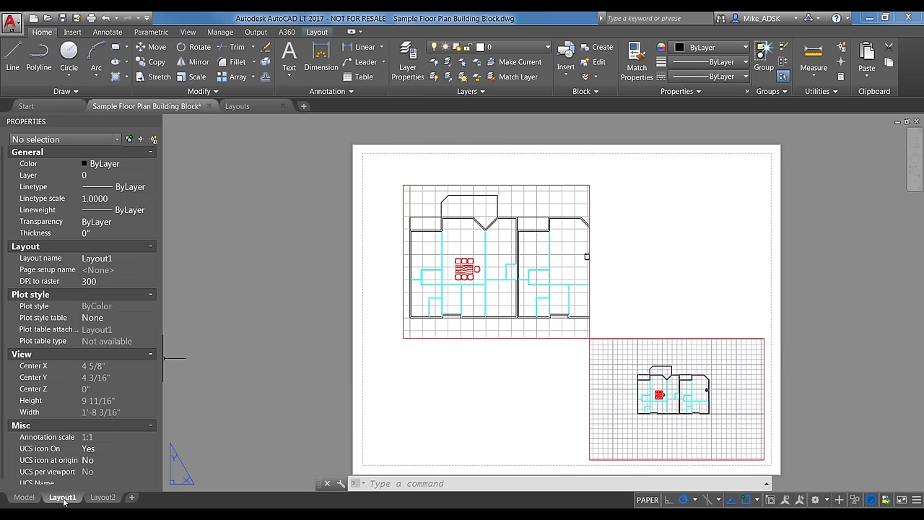
Duplicate Layout1 ahead of Layout2, and make another duplicate from that copy
{"action": "mouse_move", "coordinate": [69, 503]}
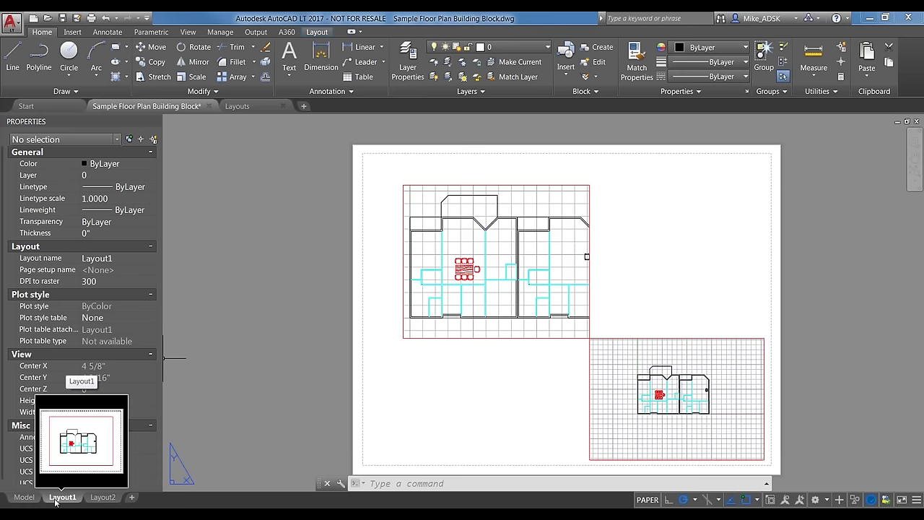
{"action": "left_click_drag", "start_coordinate": [56, 501], "coordinate": [93, 498]}
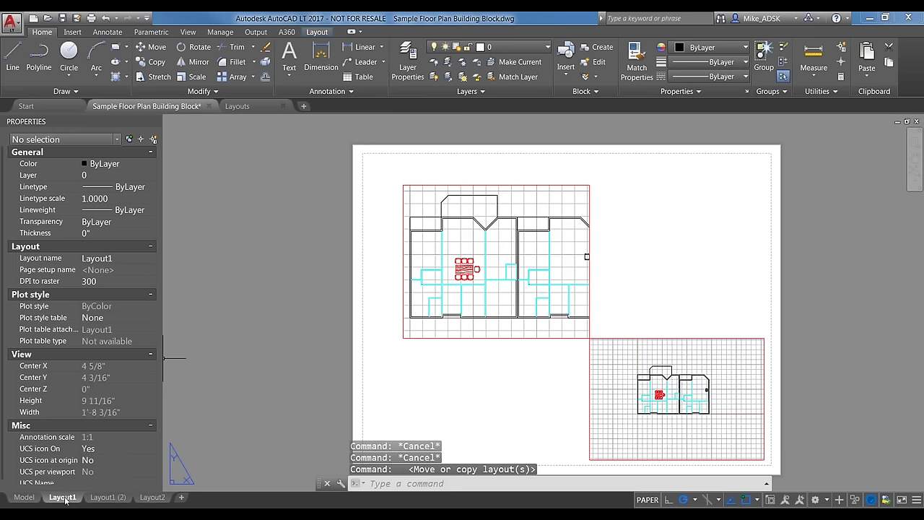
{"action": "left_click", "coordinate": [108, 498]}
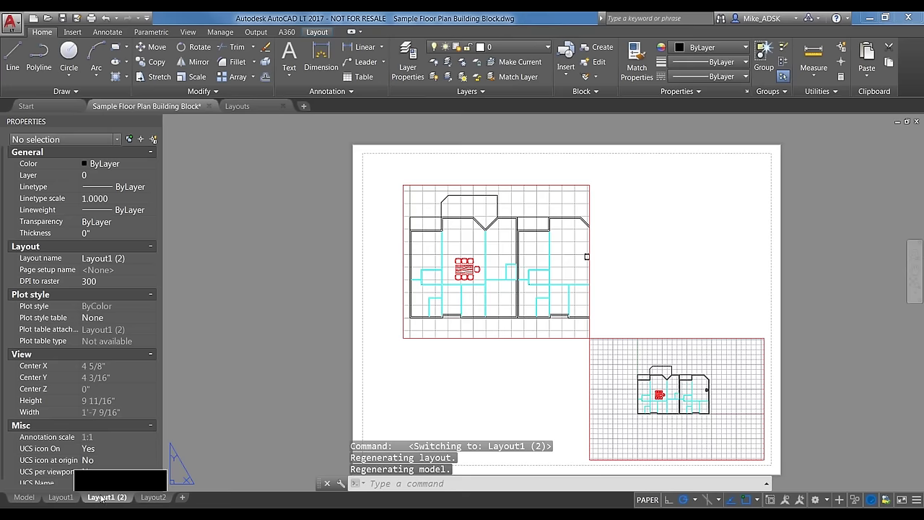
{"action": "mouse_move", "coordinate": [106, 499]}
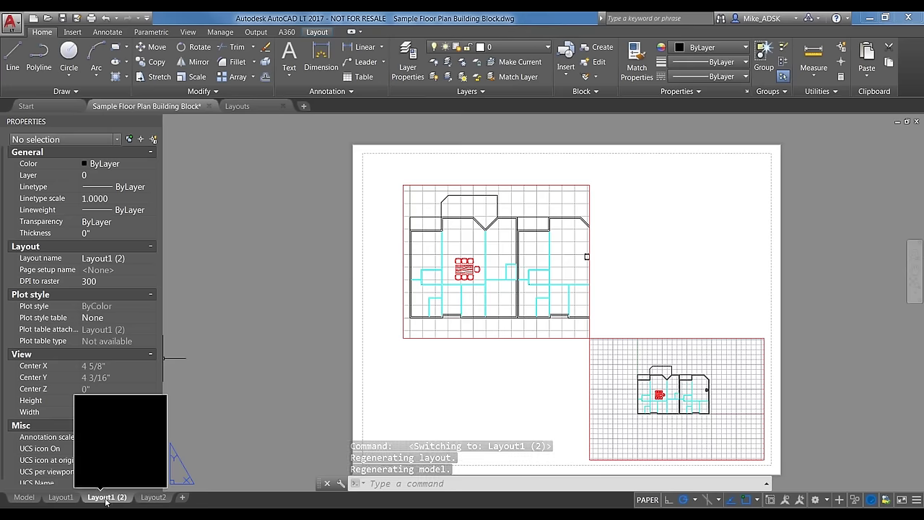
{"action": "left_click_drag", "start_coordinate": [106, 499], "coordinate": [135, 504], "text": "ctrl"}
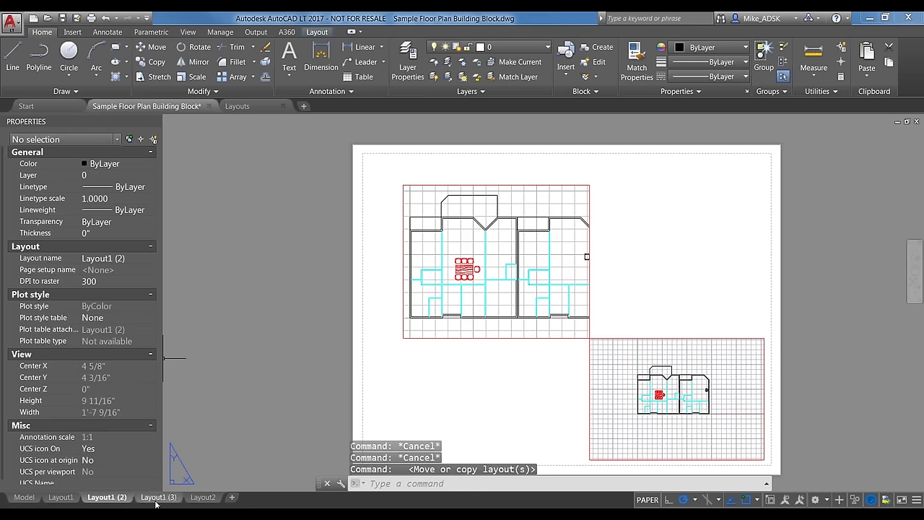
Examine the Move or Copy options for Layout1, including the Create a copy setting, and cancel without applying them
{"action": "mouse_move", "coordinate": [69, 503]}
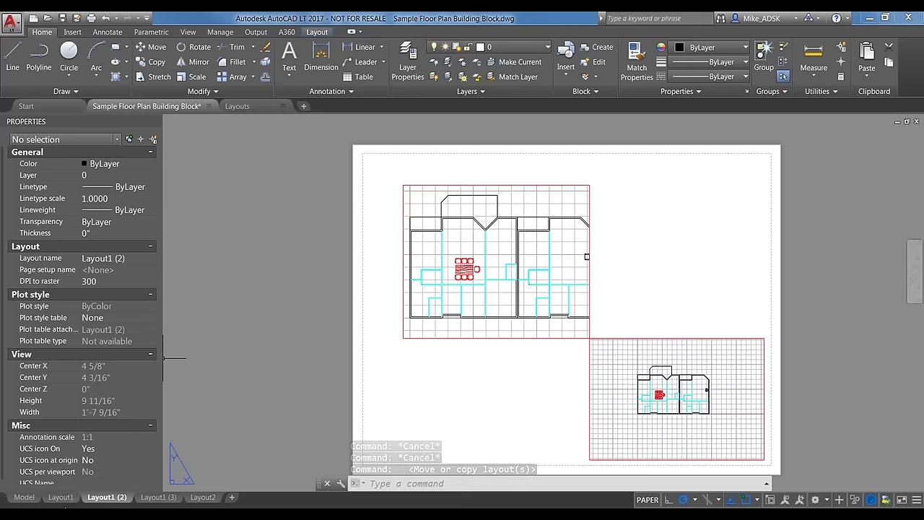
{"action": "right_click", "coordinate": [64, 503]}
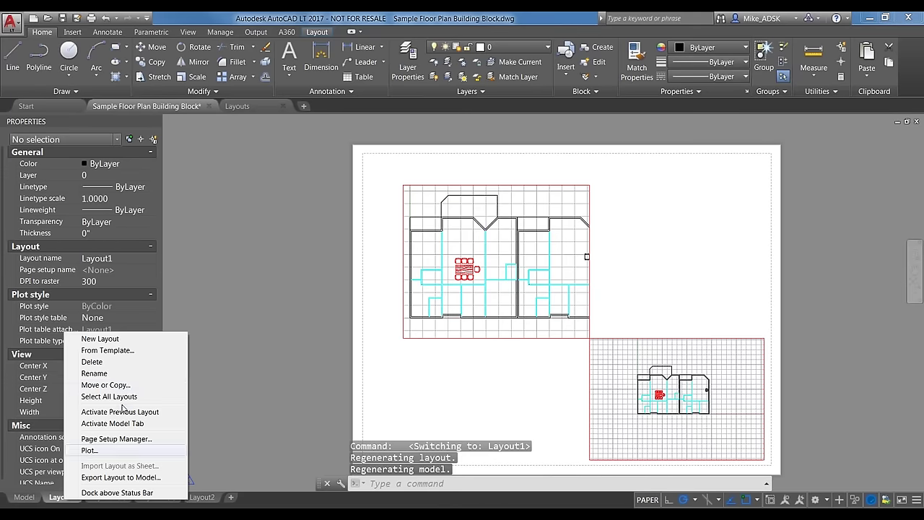
{"action": "left_click", "coordinate": [23, 424]}
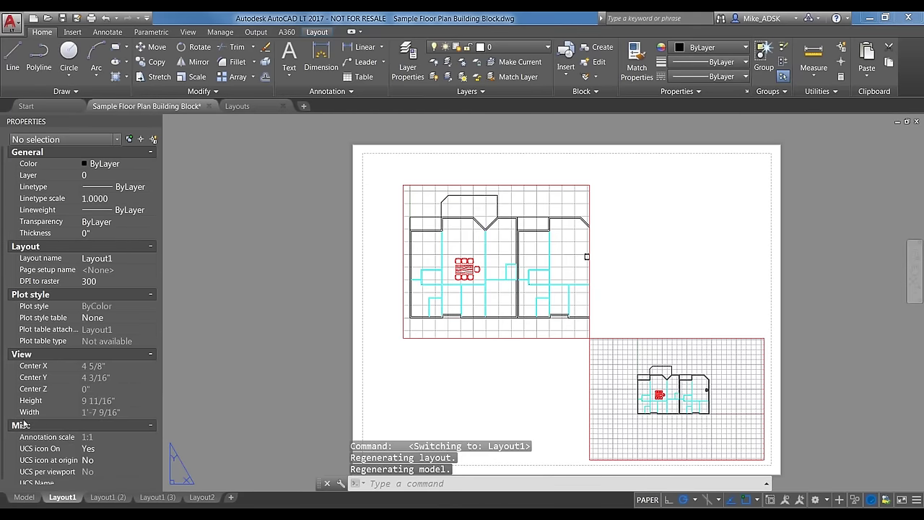
{"action": "left_click", "coordinate": [358, 316]}
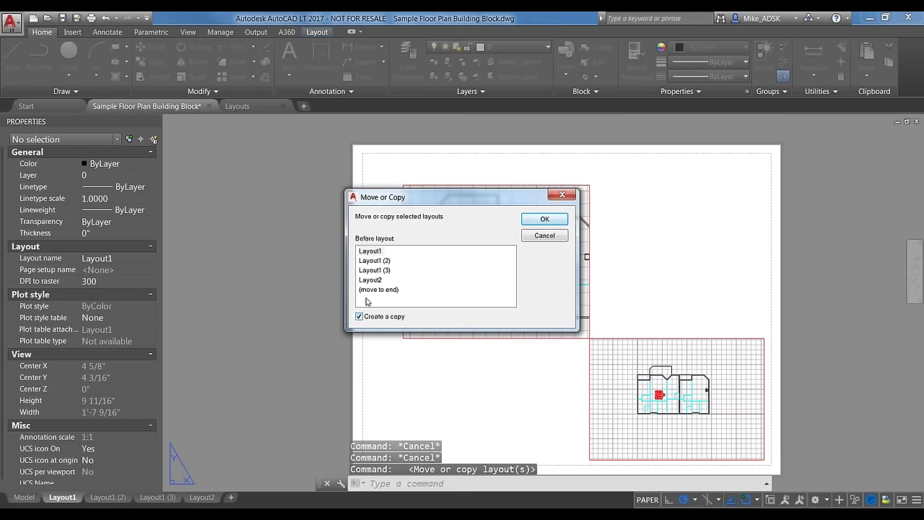
{"action": "left_click", "coordinate": [359, 316]}
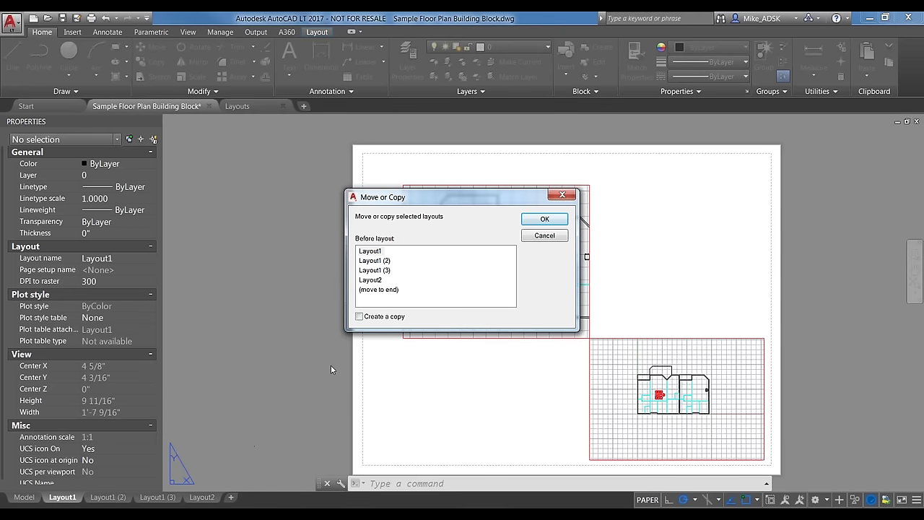
{"action": "left_click", "coordinate": [562, 195]}
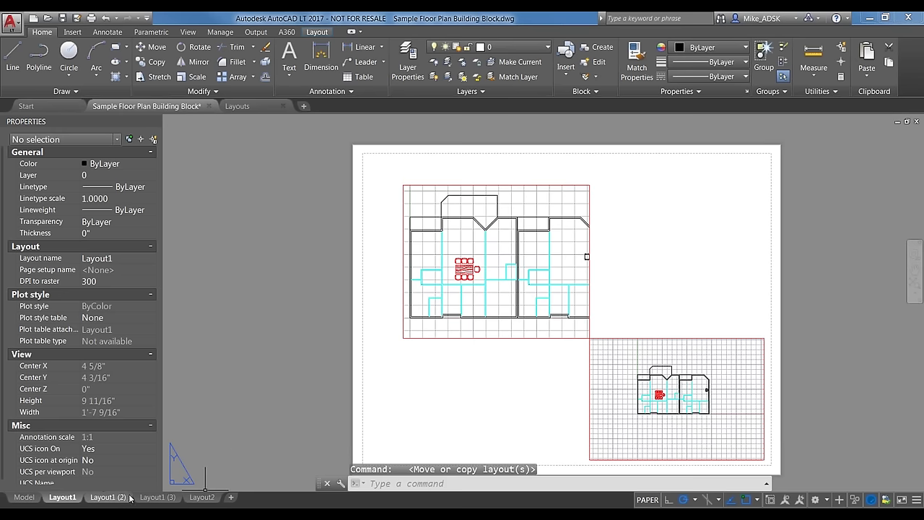
View Layout1 (2), check the D-Size Layout sheet in the Layouts drawing, and return to the floor plan drawing
{"action": "mouse_move", "coordinate": [130, 502]}
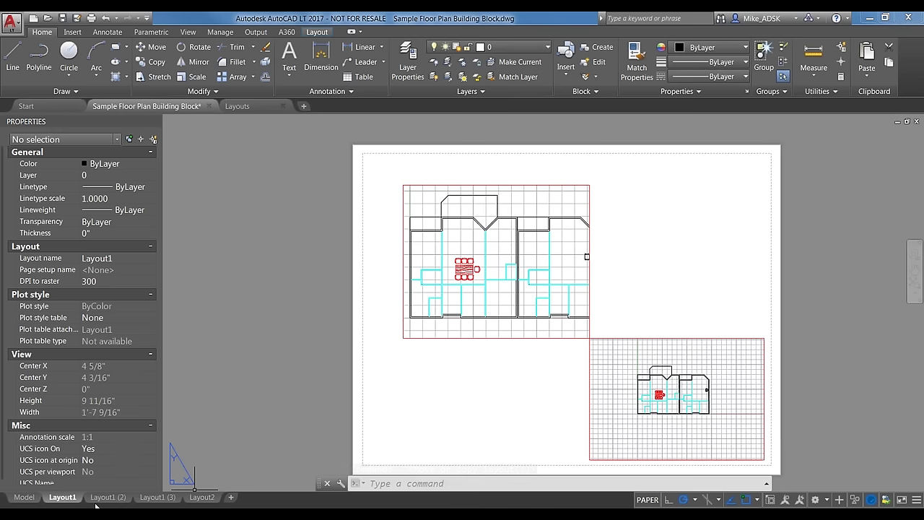
{"action": "left_click", "coordinate": [116, 498]}
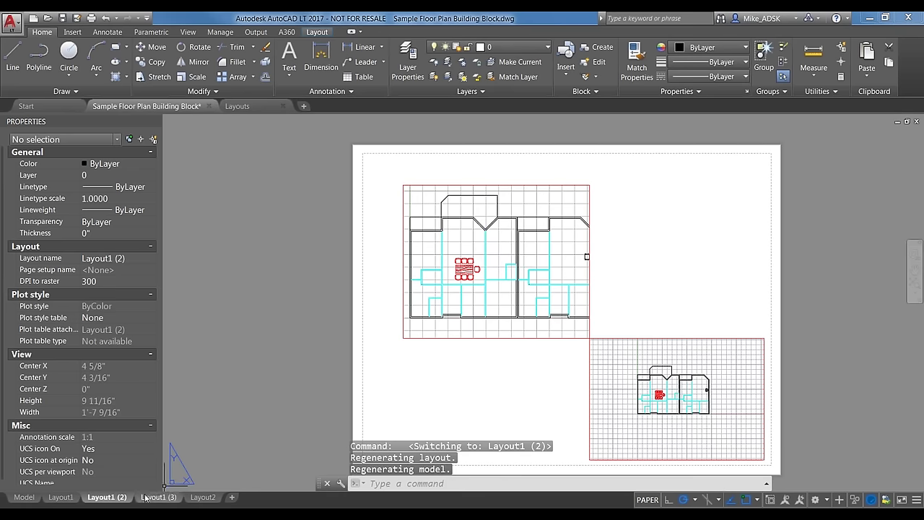
{"action": "left_click", "coordinate": [254, 107]}
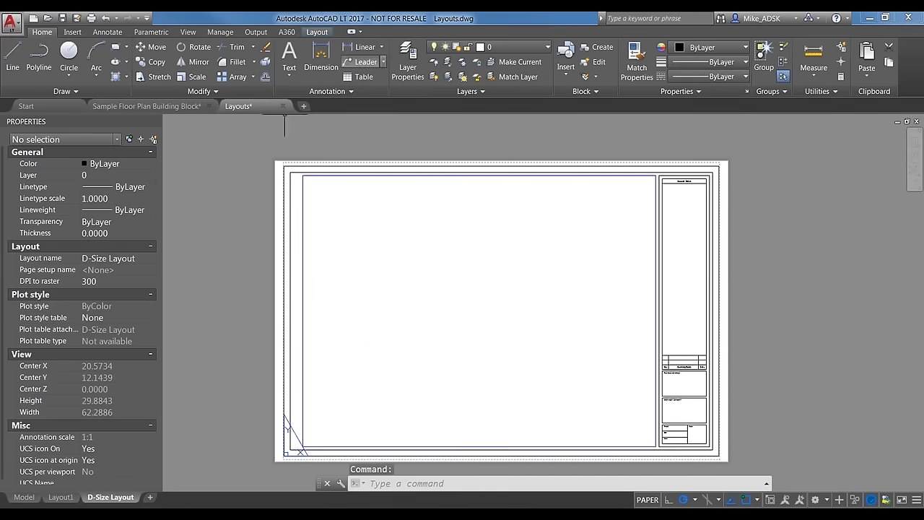
{"action": "left_click", "coordinate": [177, 107]}
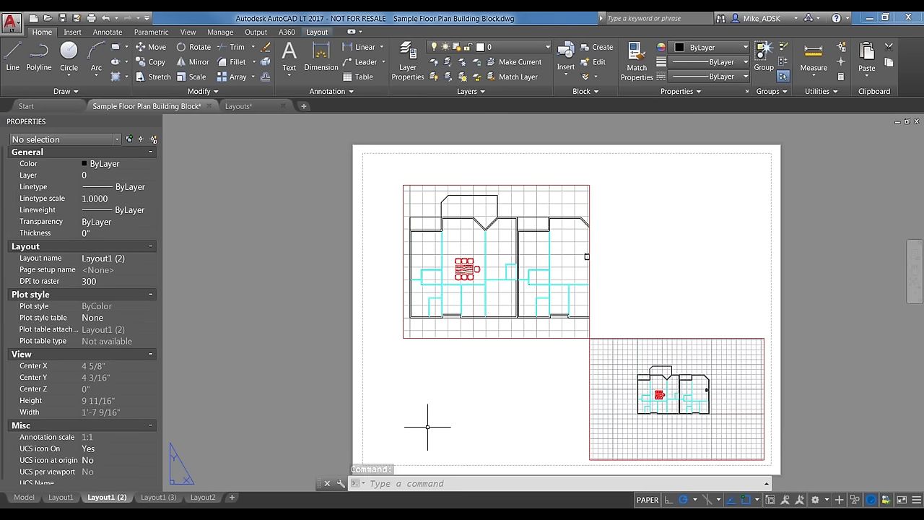
Add the D-Size Layout from Layouts.dwg to the floor plan drawing through DesignCenter, and close DesignCenter
{"action": "type", "text": "adc"}
{"action": "key", "text": "Return"}
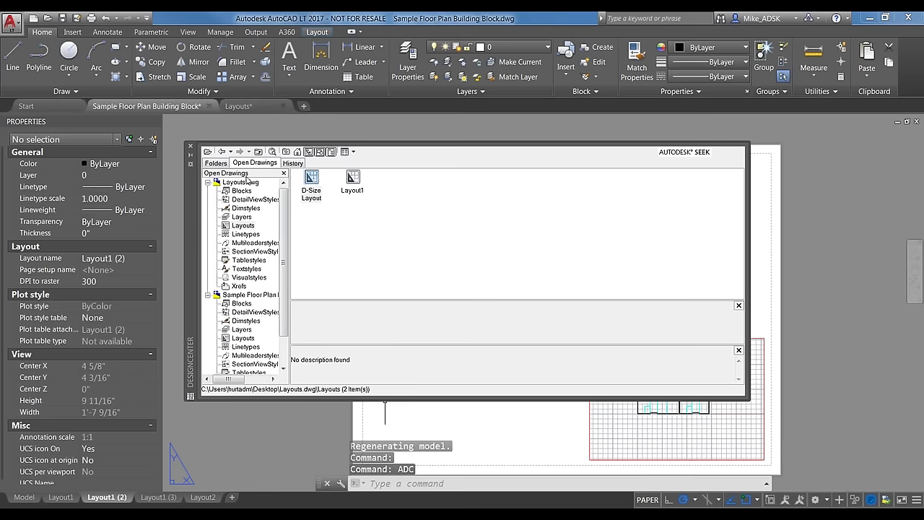
{"action": "left_click", "coordinate": [216, 163]}
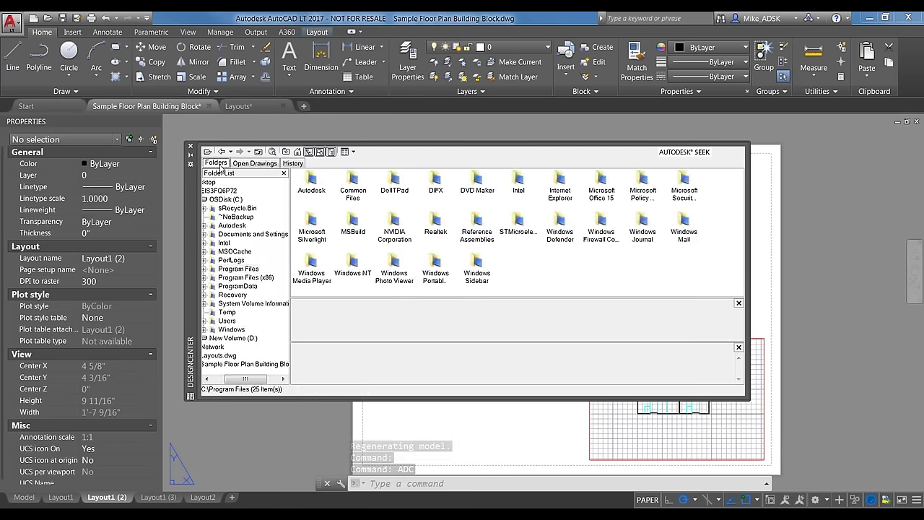
{"action": "left_click", "coordinate": [254, 163]}
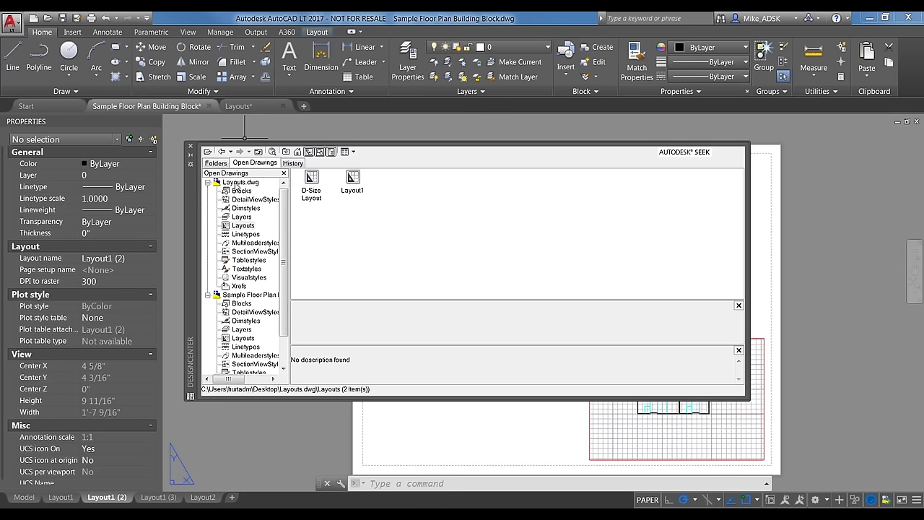
{"action": "left_click", "coordinate": [238, 183]}
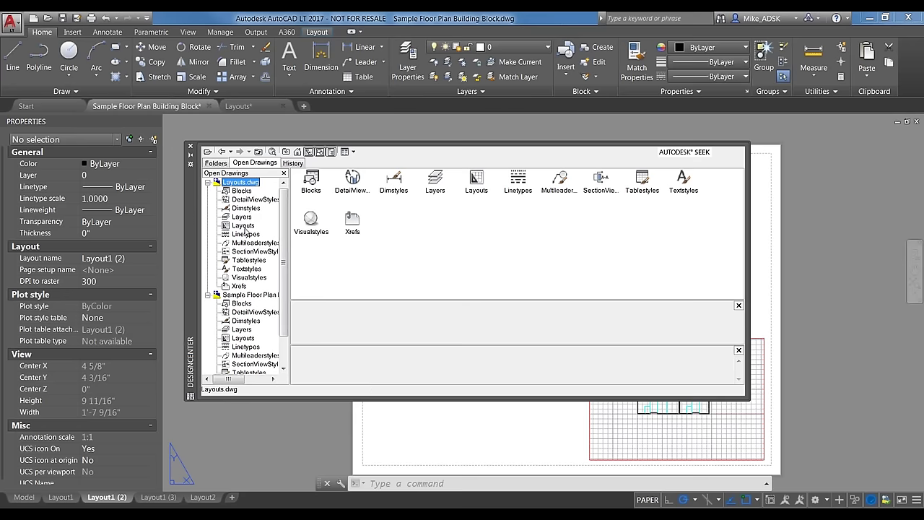
{"action": "left_click", "coordinate": [243, 226]}
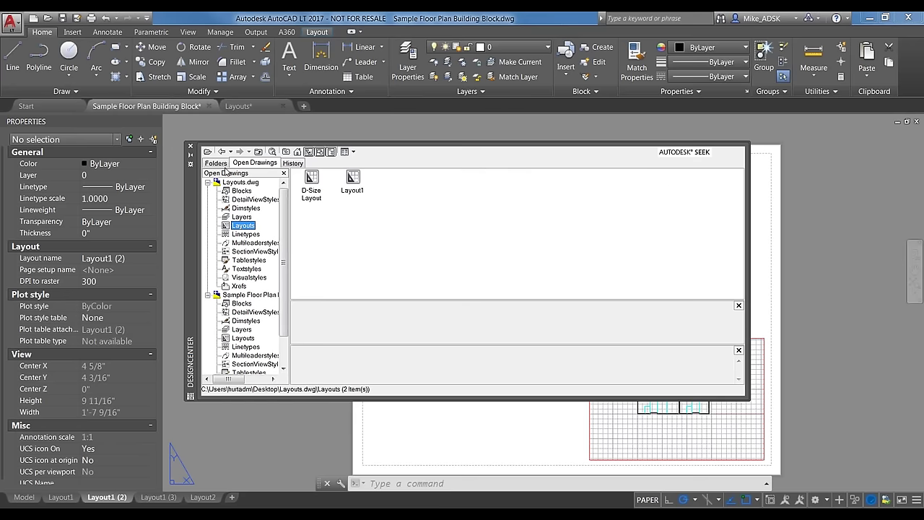
{"action": "double_click", "coordinate": [311, 179]}
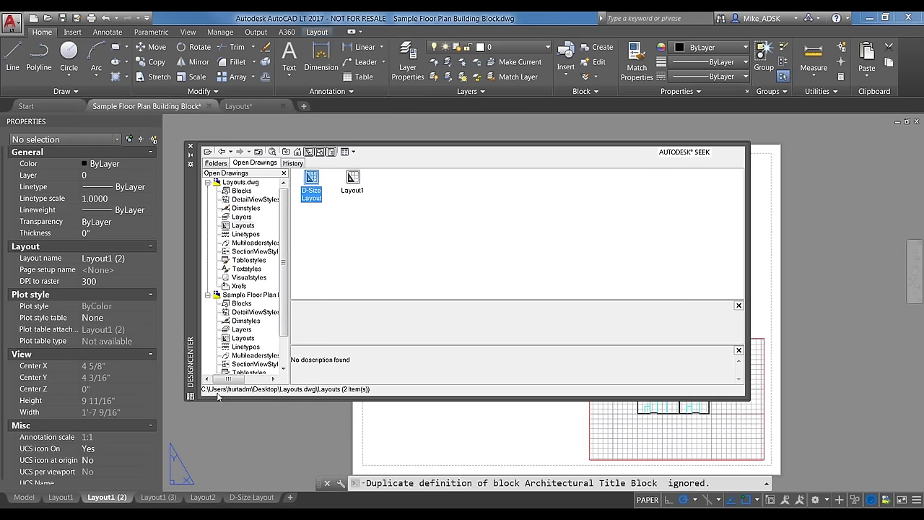
{"action": "left_click", "coordinate": [190, 146]}
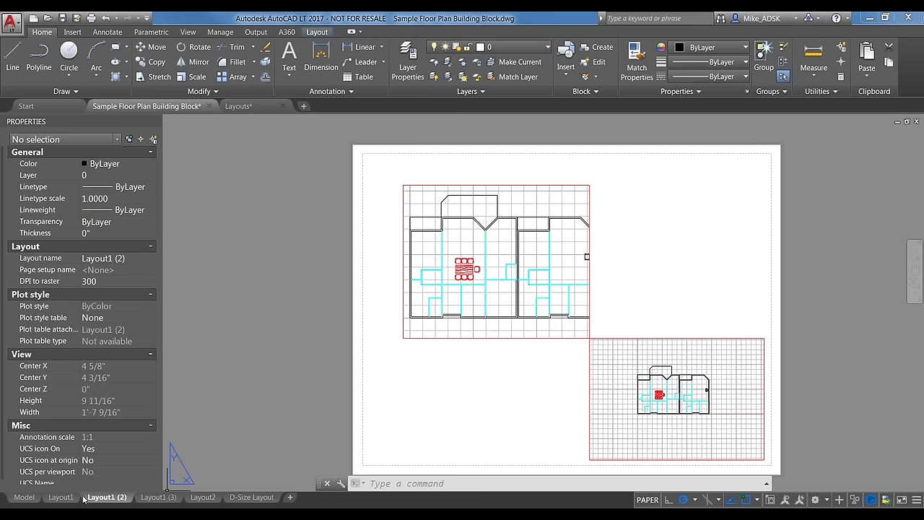
View the imported D-Size Layout with its title block, and return to Layout1
{"action": "left_click", "coordinate": [264, 498]}
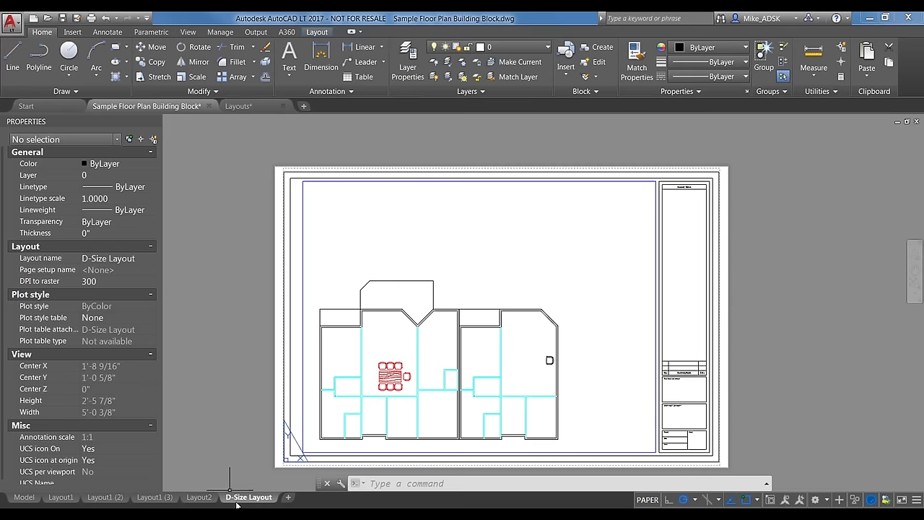
{"action": "mouse_move", "coordinate": [236, 505]}
{"action": "mouse_move", "coordinate": [218, 518]}
{"action": "left_click", "coordinate": [61, 497]}
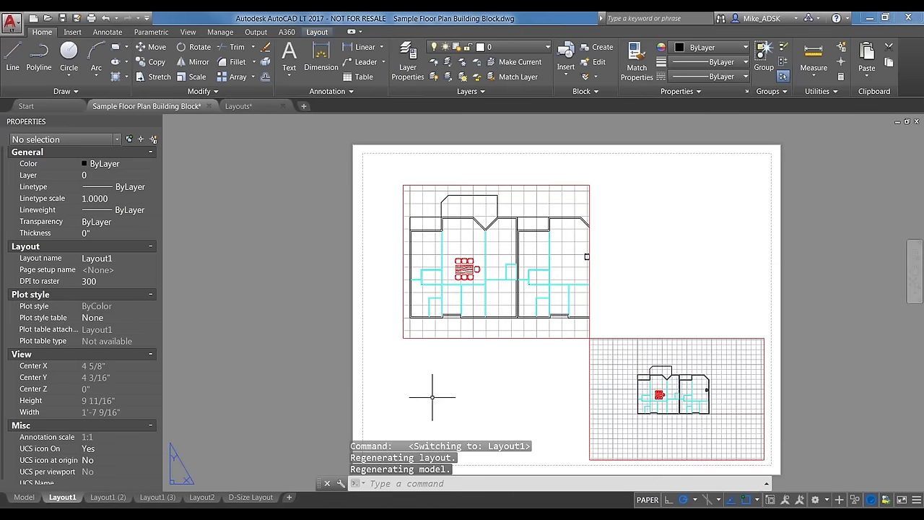
Activate the larger floor plan viewport on Layout1 and return to paper space
{"action": "double_click", "coordinate": [422, 281]}
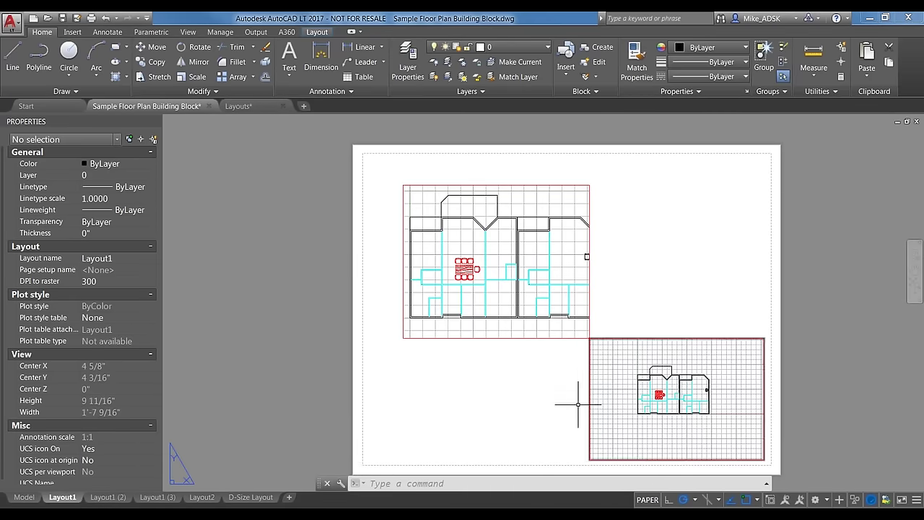
{"action": "left_click", "coordinate": [505, 329]}
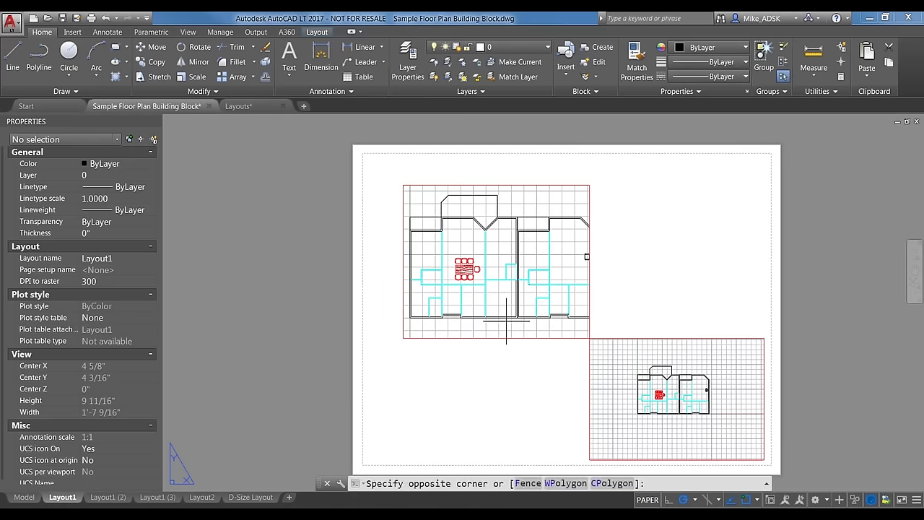
{"action": "key", "text": "Escape"}
{"action": "double_click", "coordinate": [503, 310]}
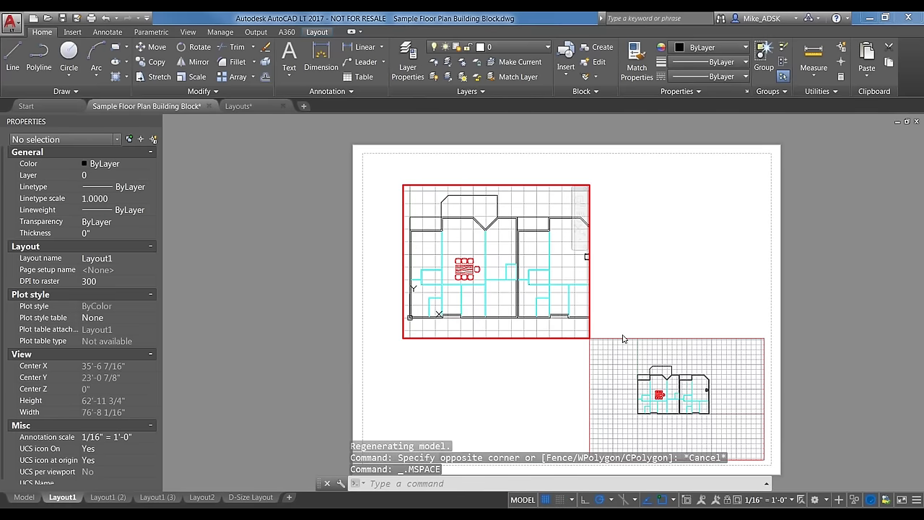
{"action": "key", "text": "Escape"}
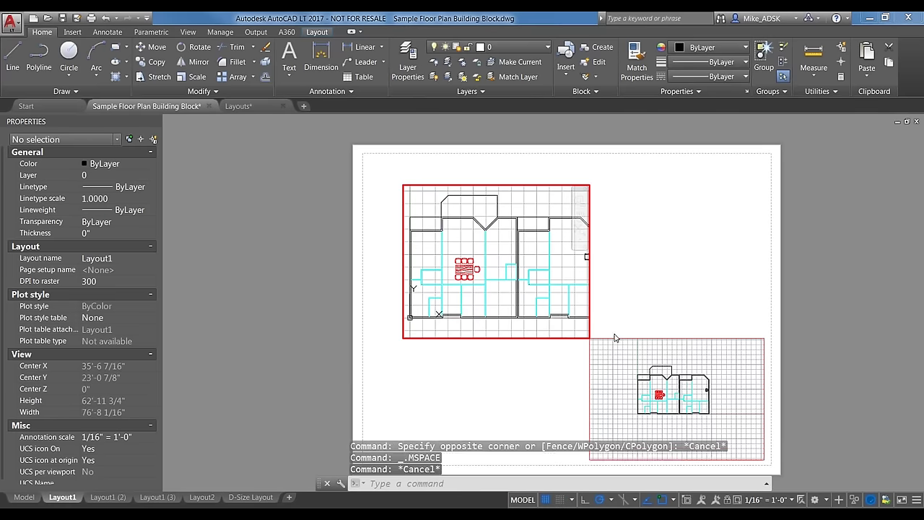
{"action": "double_click", "coordinate": [426, 354]}
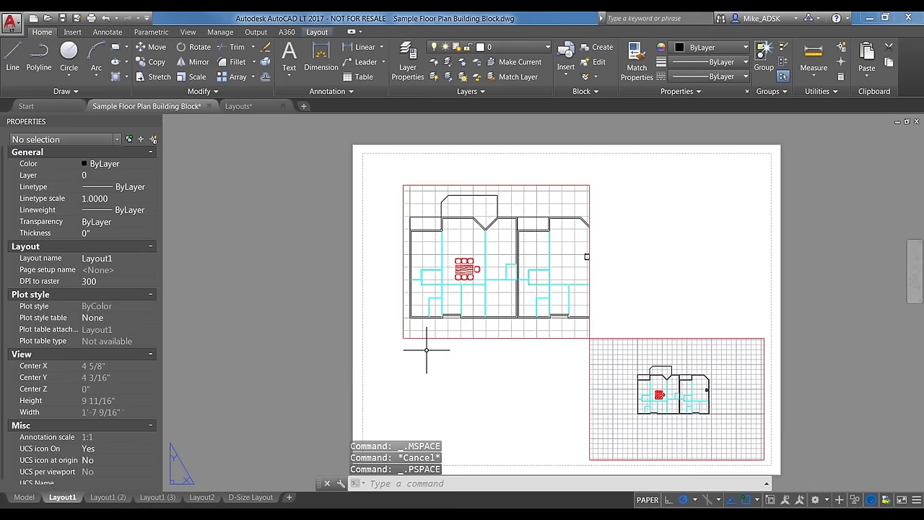
Delete the smaller copied viewport and stretch the remaining one across the sheet to about 8 7/16" wide by 6 5/8" high
{"action": "left_click", "coordinate": [590, 359]}
{"action": "key", "text": "Delete"}
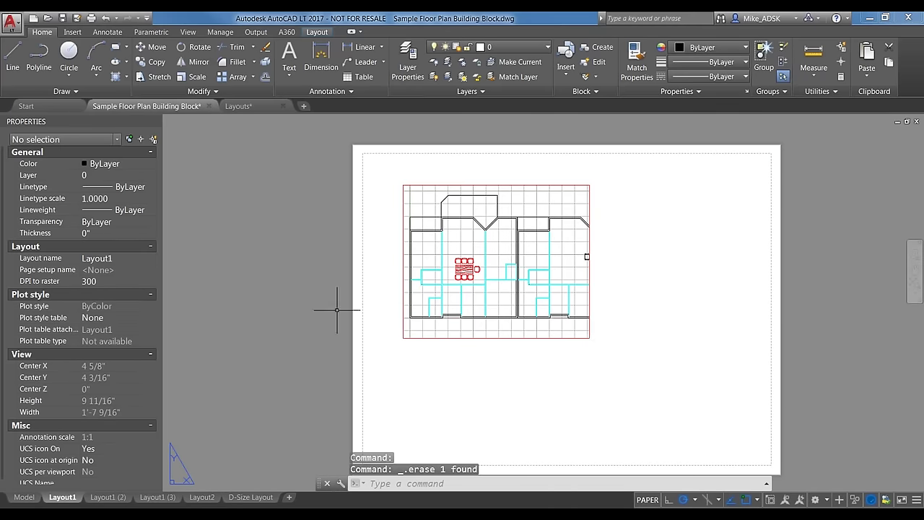
{"action": "left_click", "coordinate": [529, 337]}
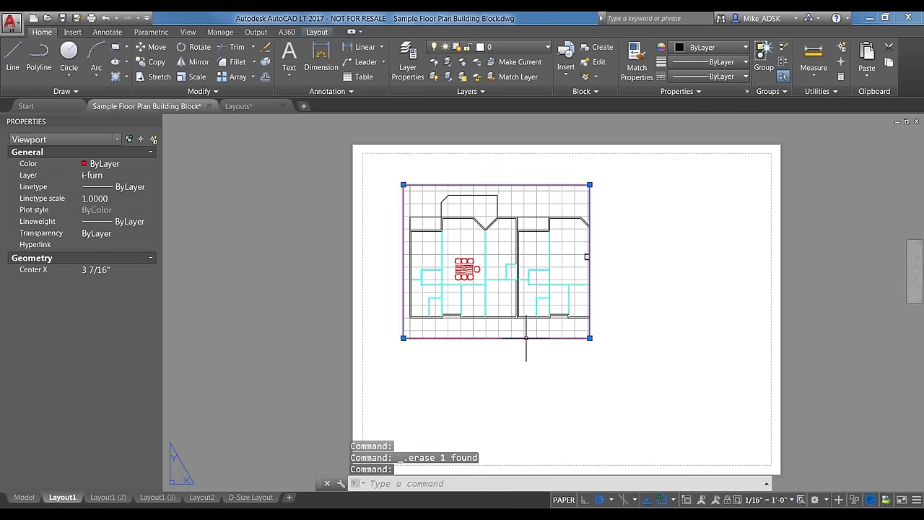
{"action": "left_click", "coordinate": [590, 337]}
{"action": "left_click", "coordinate": [733, 442]}
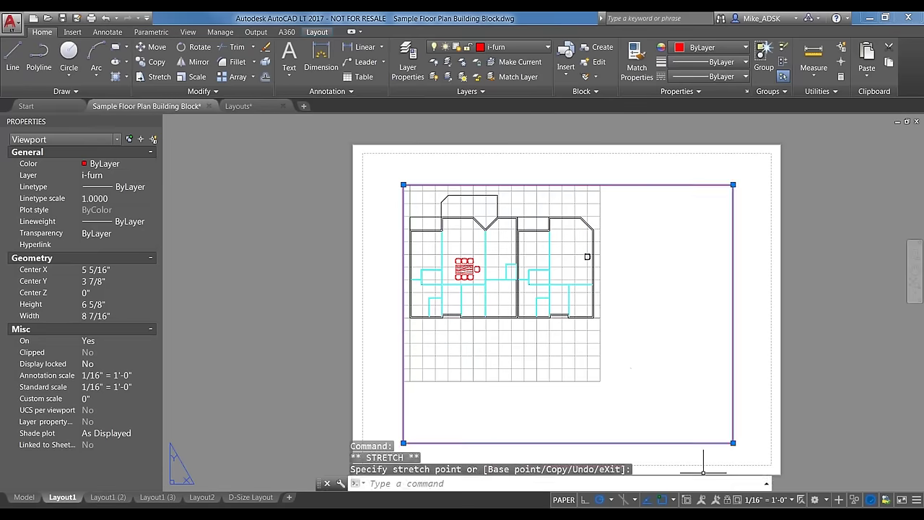
{"action": "key", "text": "Escape"}
{"action": "key", "text": "Escape"}
Center the floor plan inside the enlarged viewport and return to paper space
{"action": "double_click", "coordinate": [660, 420]}
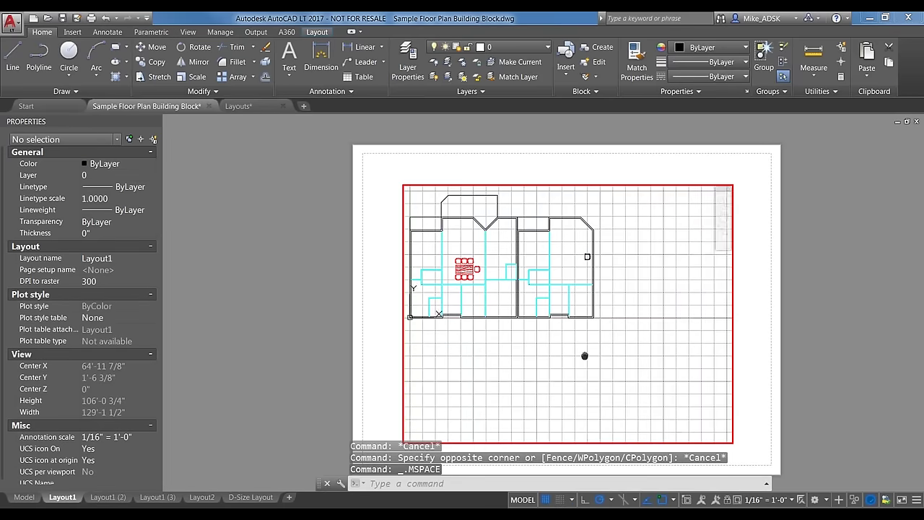
{"action": "middle_click_drag", "start_coordinate": [585, 356], "coordinate": [653, 411]}
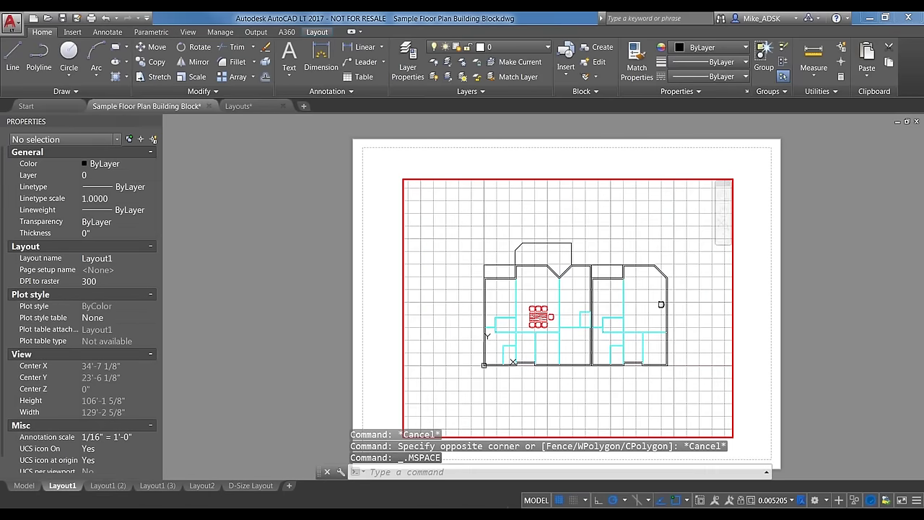
{"action": "double_click", "coordinate": [756, 342]}
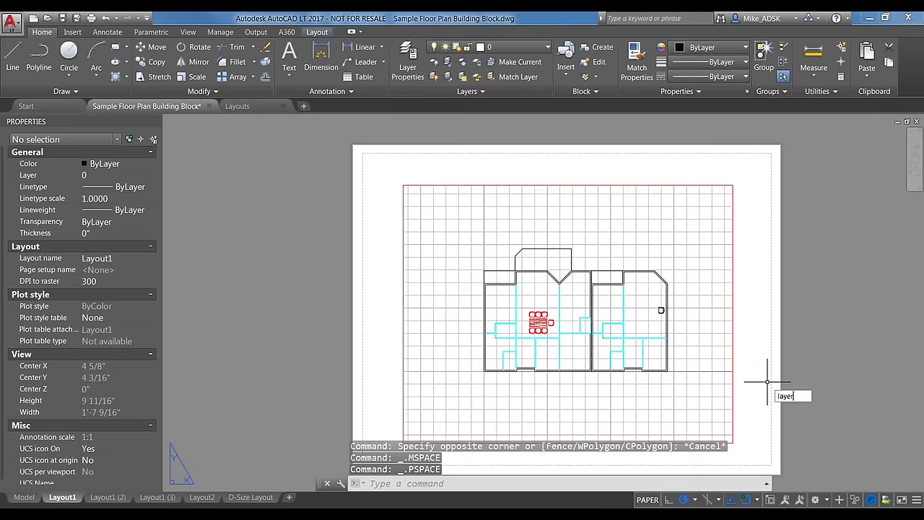
Open the Layer Properties Manager, activate the viewport to access its model, and return to paper space
{"action": "scroll", "coordinate": [758, 377], "scroll_direction": "down", "scroll_amount": 1}
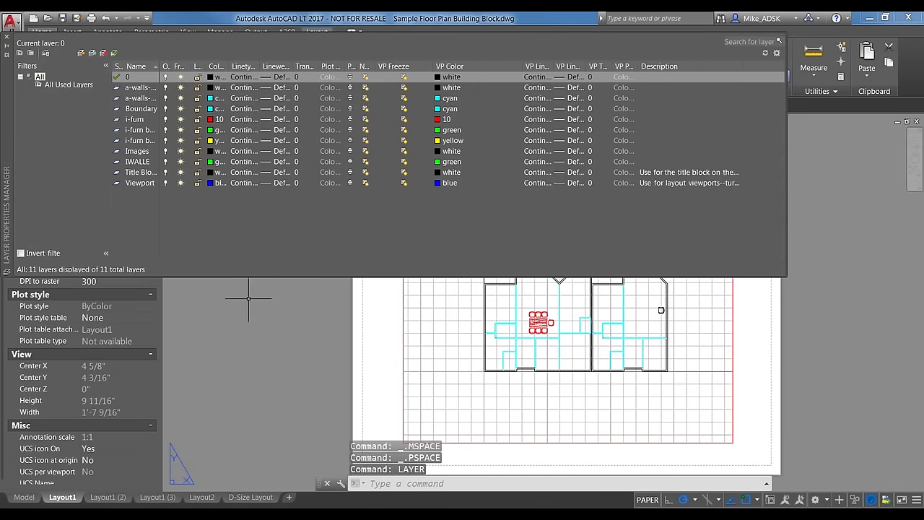
{"action": "left_click", "coordinate": [705, 364]}
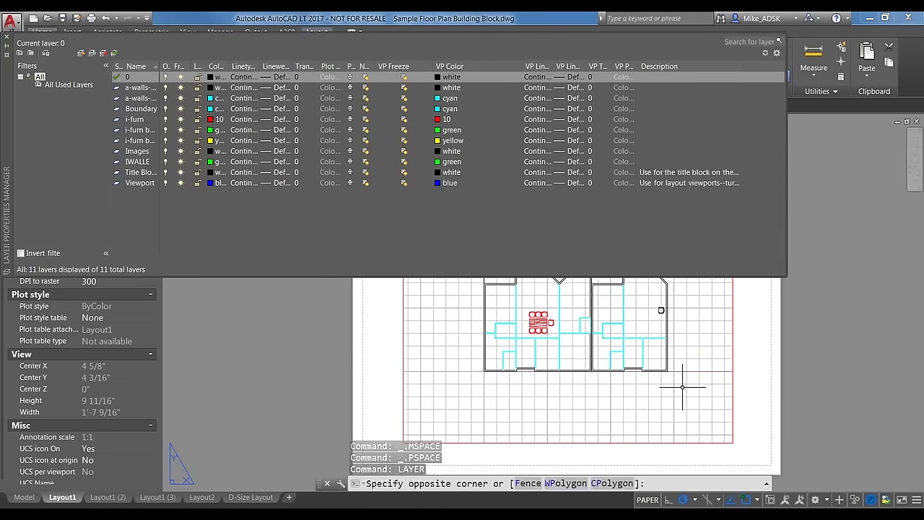
{"action": "double_click", "coordinate": [682, 387]}
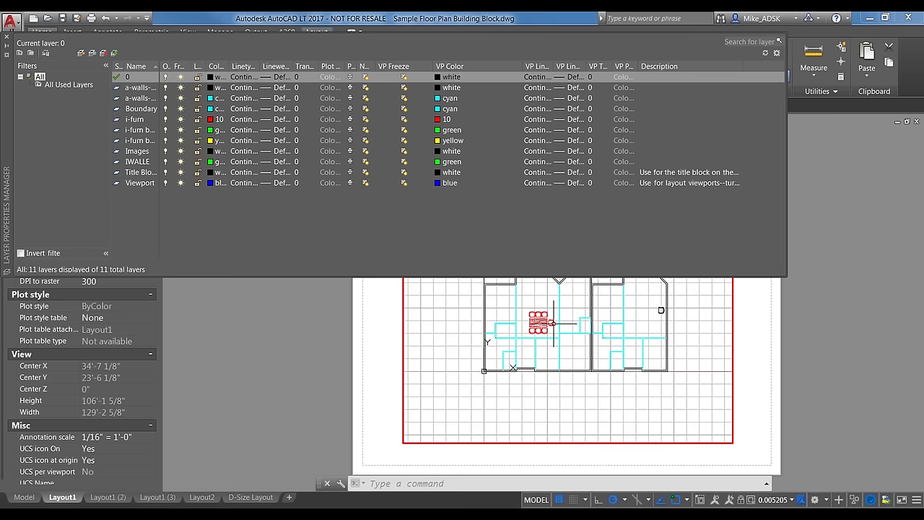
{"action": "double_click", "coordinate": [758, 343]}
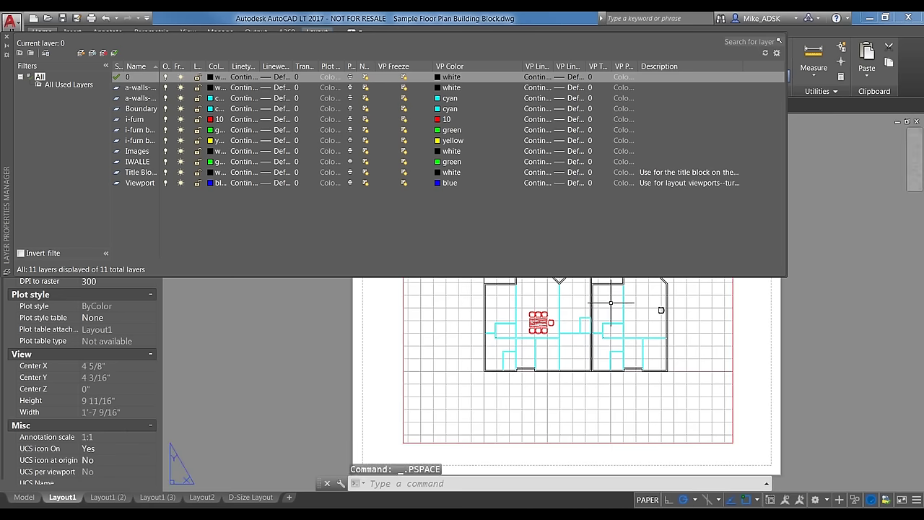
Freeze the i-furn layer in the active floor plan viewport only, and return to paper space
{"action": "middle_click_drag", "start_coordinate": [758, 342], "coordinate": [732, 387]}
{"action": "scroll", "coordinate": [505, 367], "scroll_direction": "up", "scroll_amount": 5}
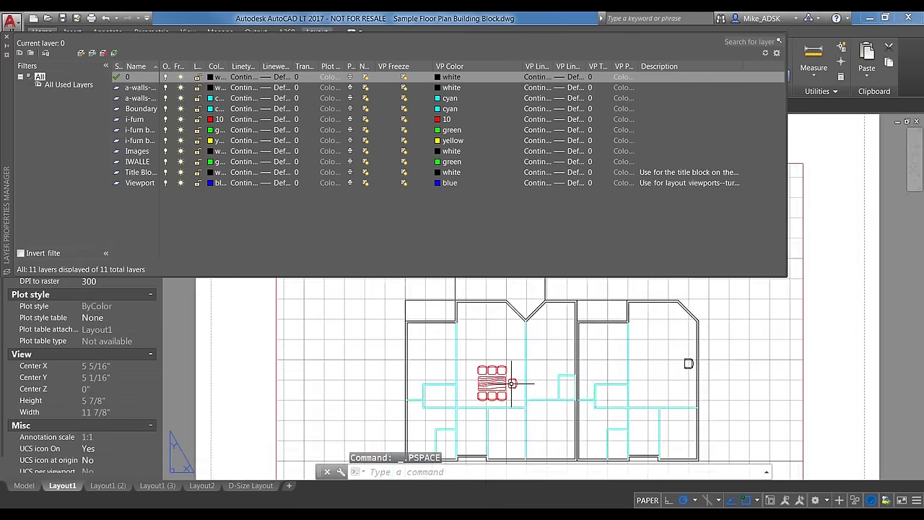
{"action": "scroll", "coordinate": [495, 367], "scroll_direction": "down", "scroll_amount": 2}
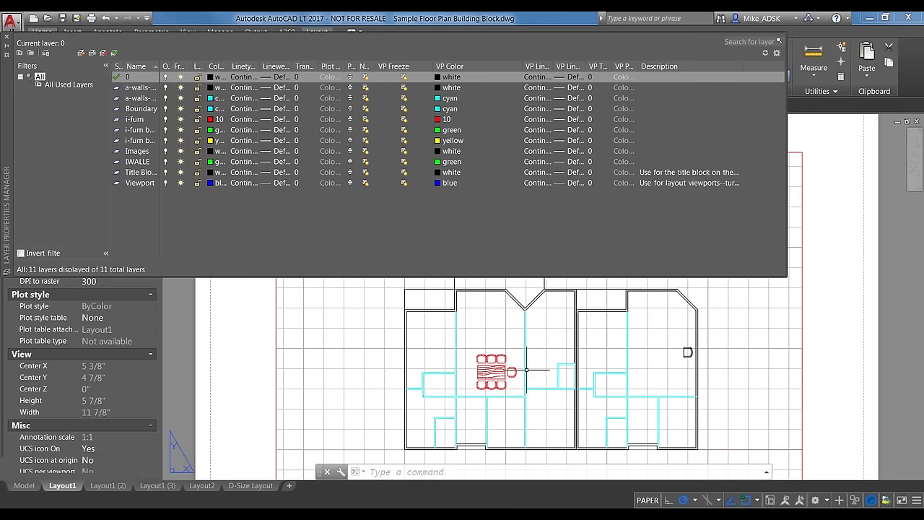
{"action": "double_click", "coordinate": [704, 326]}
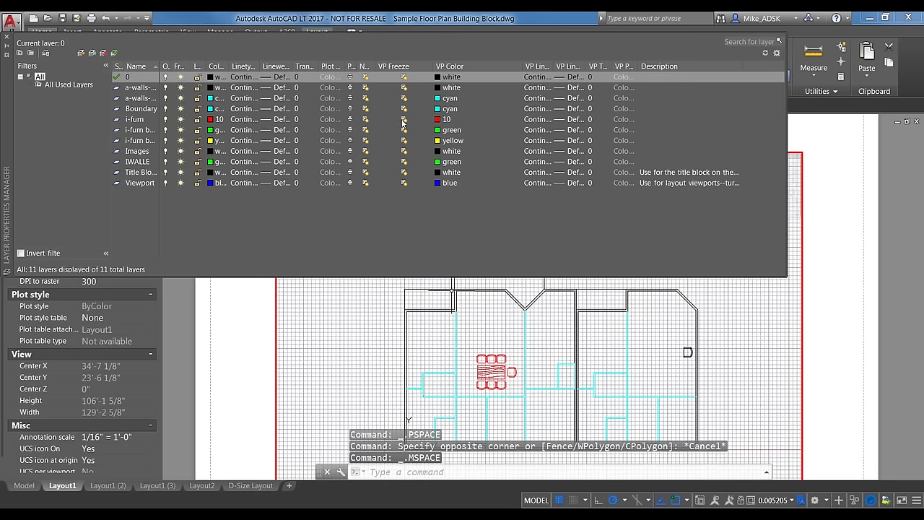
{"action": "left_click", "coordinate": [403, 119]}
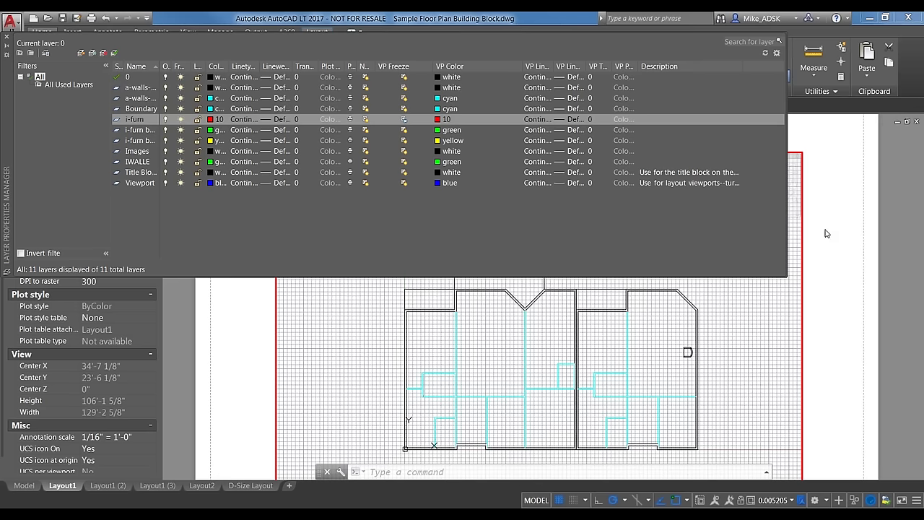
{"action": "scroll", "coordinate": [801, 252], "scroll_direction": "down", "scroll_amount": 2}
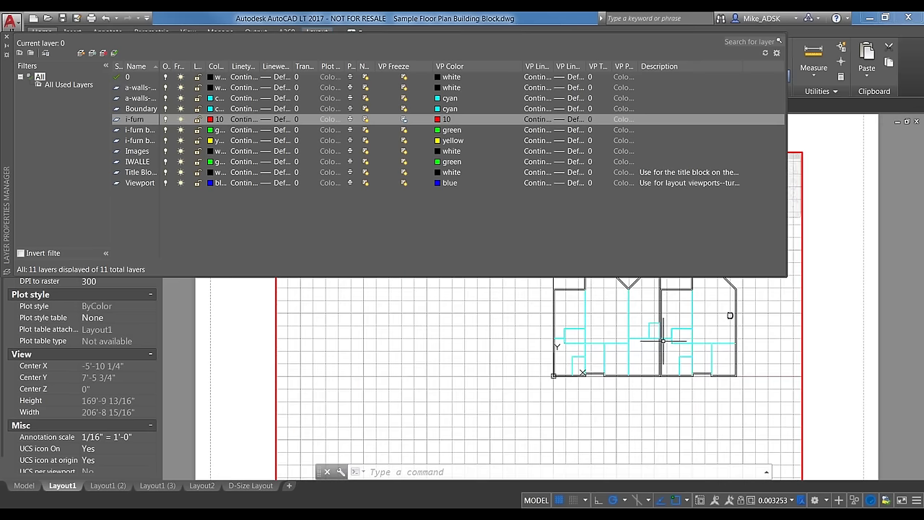
{"action": "scroll", "coordinate": [662, 340], "scroll_direction": "up", "scroll_amount": 3}
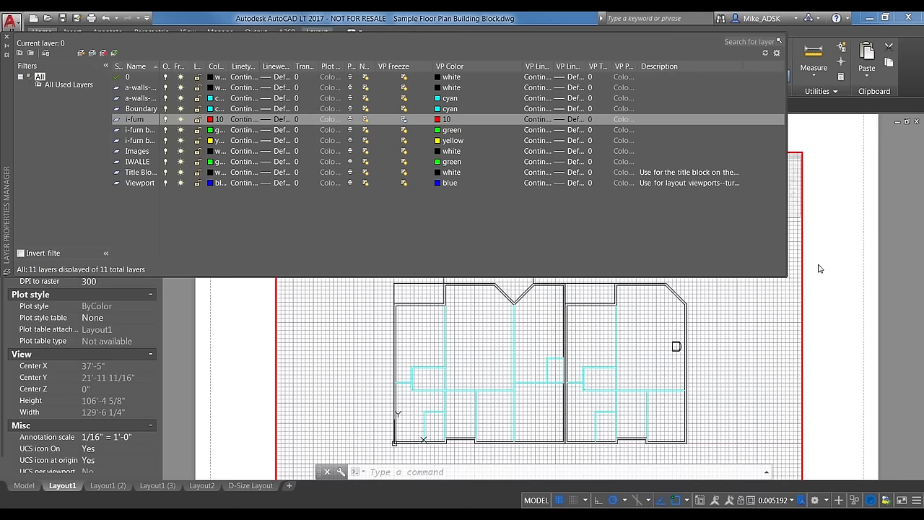
{"action": "double_click", "coordinate": [818, 268]}
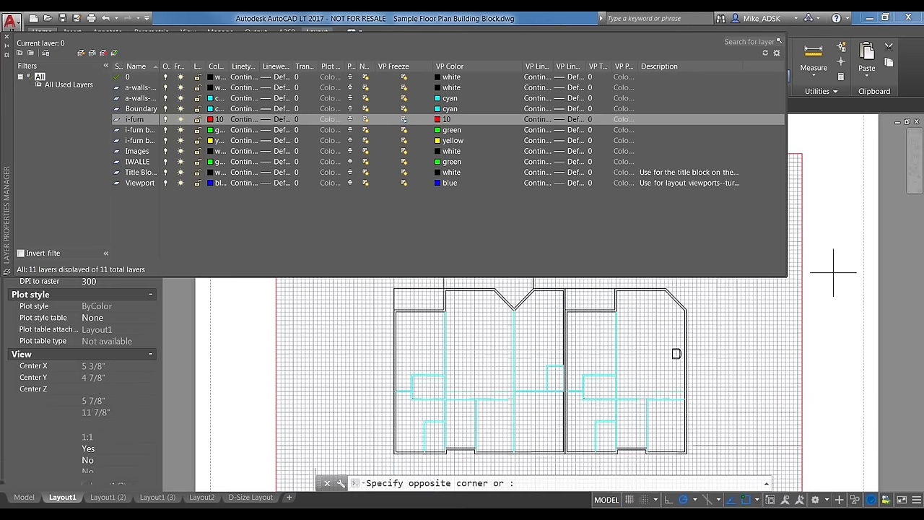
Cancel the pending selection in paper space and close the Layer Properties Manager
{"action": "left_click", "coordinate": [713, 293]}
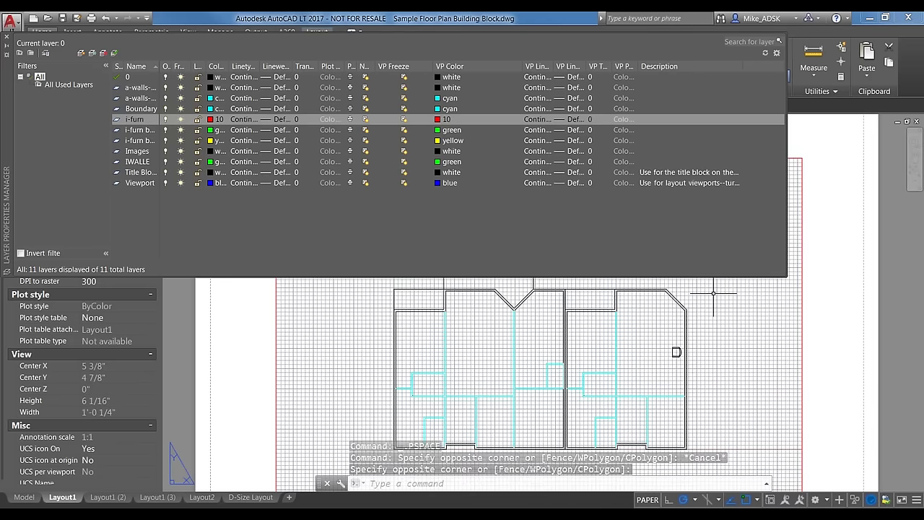
{"action": "left_click", "coordinate": [7, 36]}
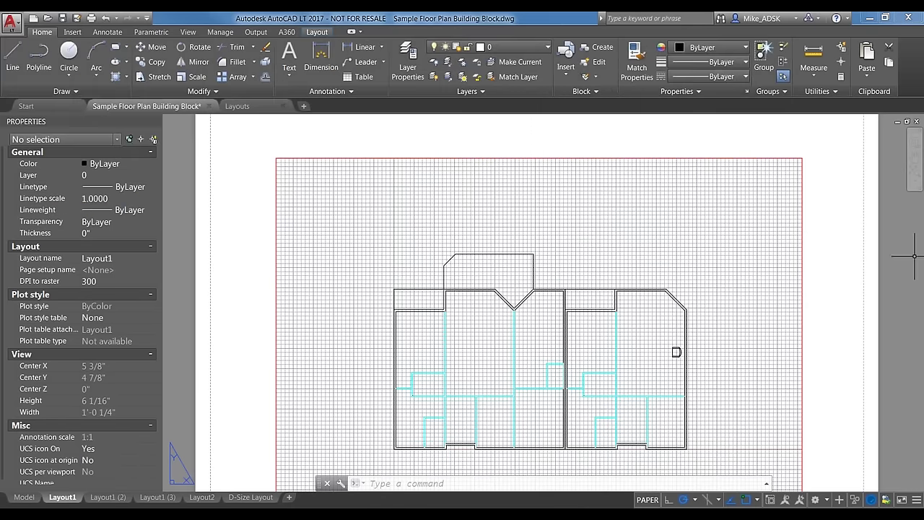
{"action": "scroll", "coordinate": [890, 253], "scroll_direction": "down", "scroll_amount": 3}
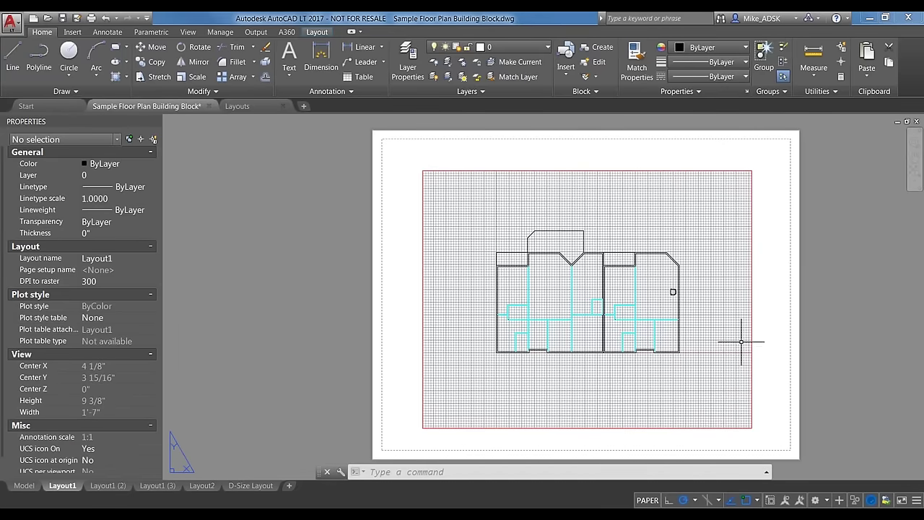
Activate the floor plan viewport on Layout1 and set its scale to 1/16" = 1'-0"
{"action": "double_click", "coordinate": [736, 294]}
{"action": "left_click", "coordinate": [780, 501]}
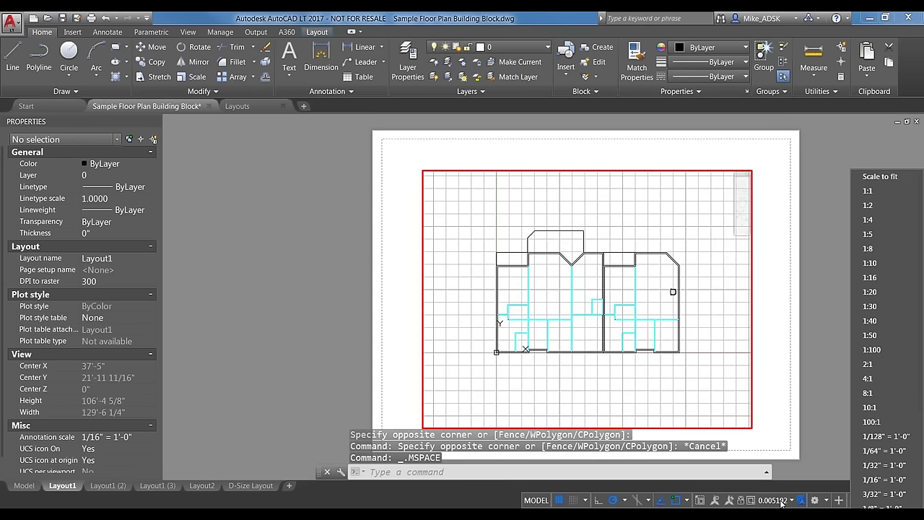
{"action": "left_click", "coordinate": [780, 502]}
{"action": "left_click", "coordinate": [783, 503]}
{"action": "left_click", "coordinate": [896, 479]}
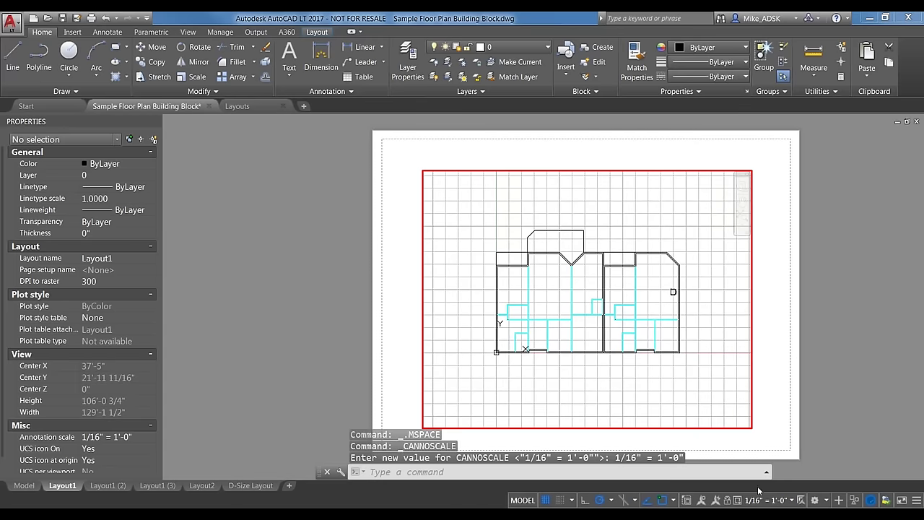
Pan the floor plan within the scaled viewport and return to paper space
{"action": "middle_click_drag", "start_coordinate": [790, 296], "coordinate": [767, 294]}
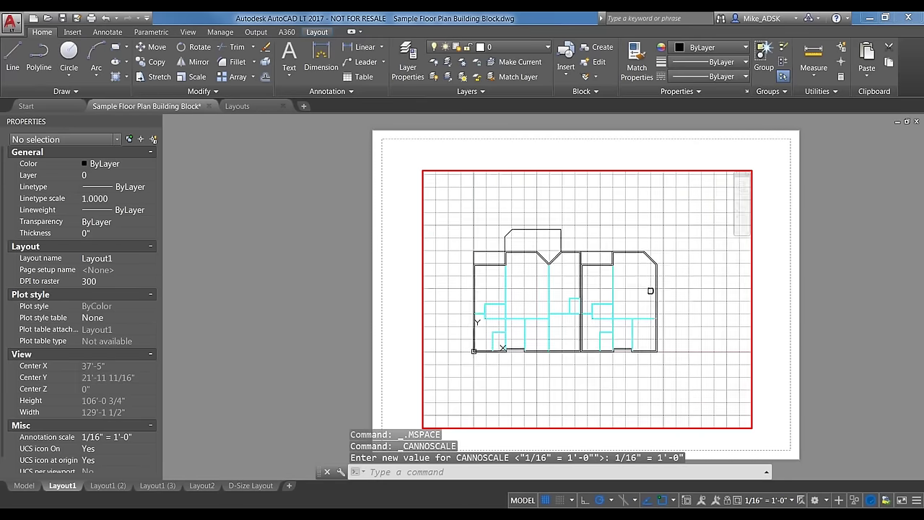
{"action": "middle_click_drag", "start_coordinate": [638, 284], "coordinate": [652, 295]}
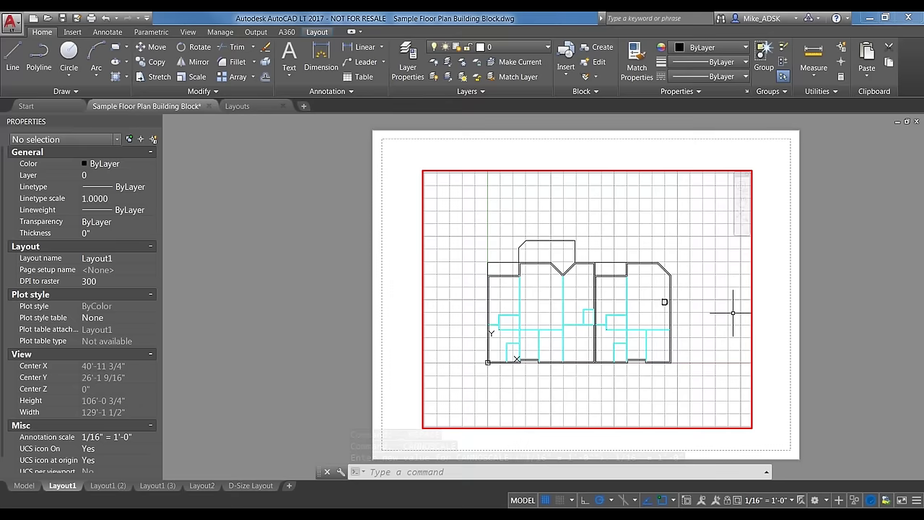
{"action": "double_click", "coordinate": [787, 310]}
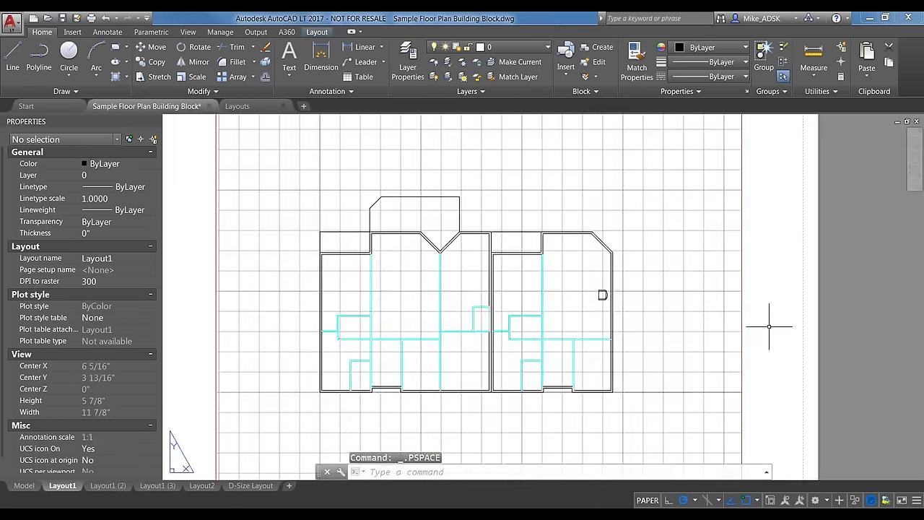
Shift the floor plan lower inside the viewport and reapply the 1/16" = 1'-0" viewport scale
{"action": "double_click", "coordinate": [662, 312]}
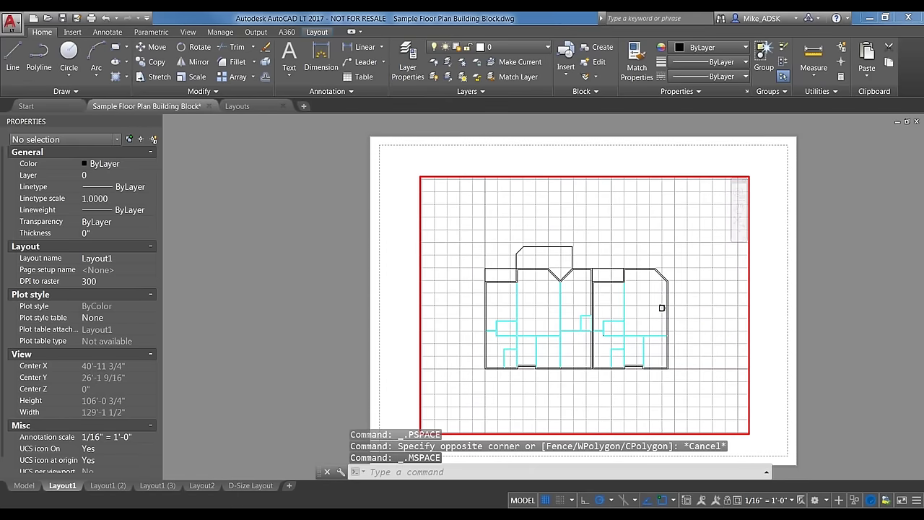
{"action": "middle_click_drag", "start_coordinate": [674, 374], "coordinate": [681, 411]}
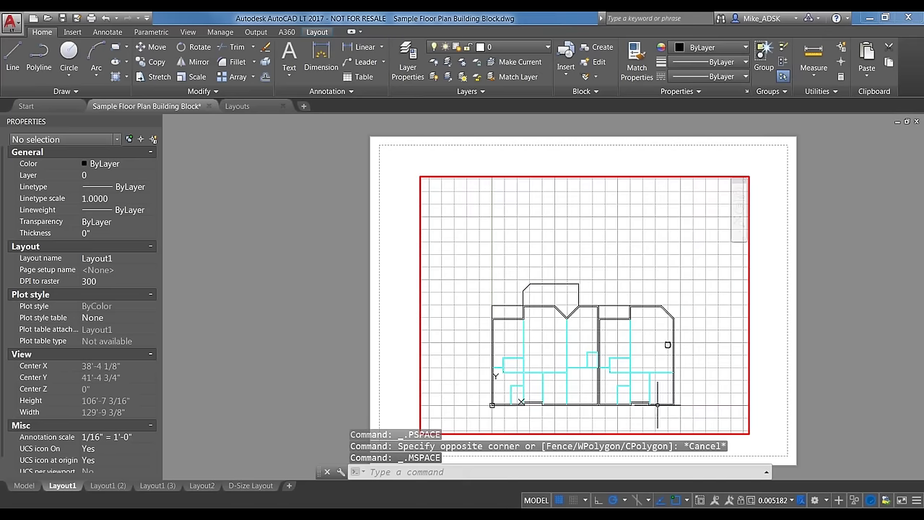
{"action": "left_click", "coordinate": [777, 500]}
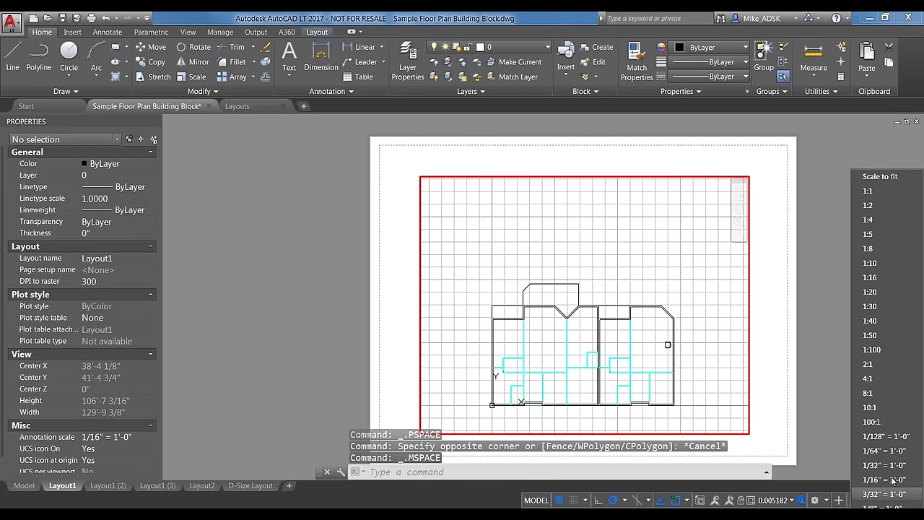
{"action": "left_click", "coordinate": [855, 479]}
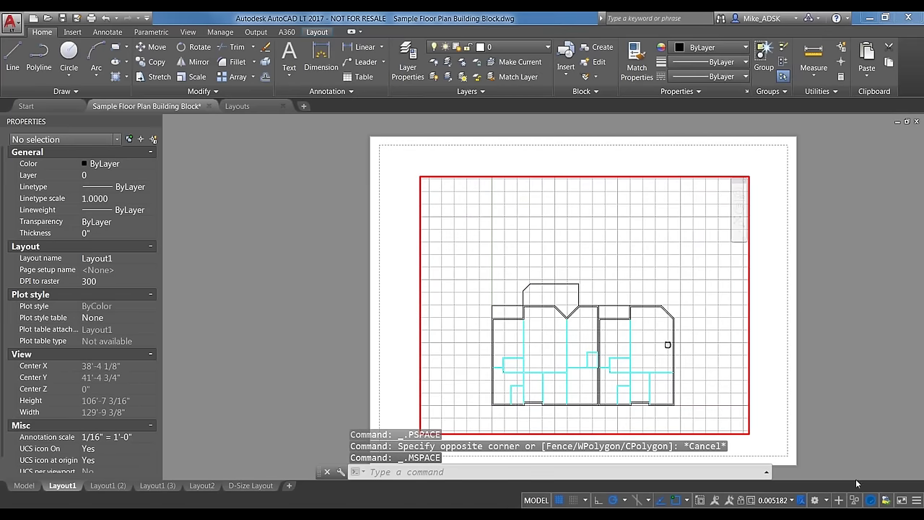
{"action": "double_click", "coordinate": [774, 334]}
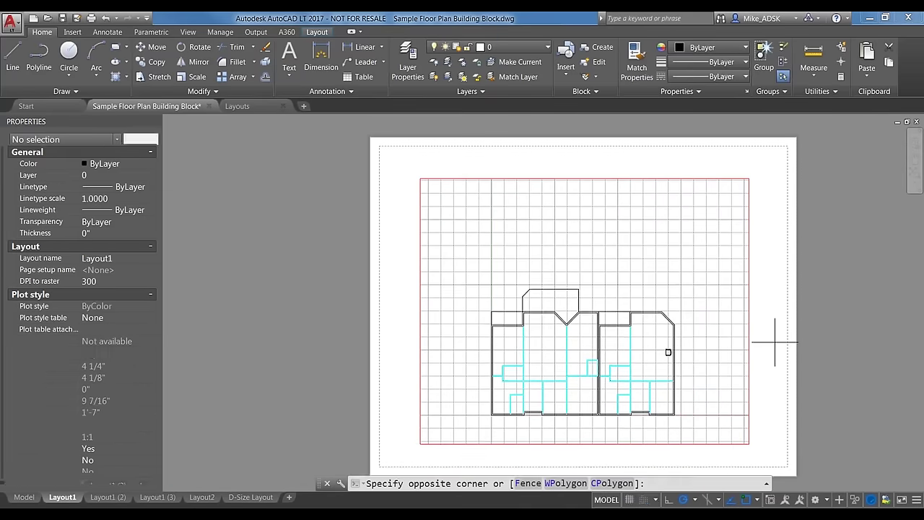
{"action": "left_click_drag", "start_coordinate": [779, 344], "coordinate": [772, 349]}
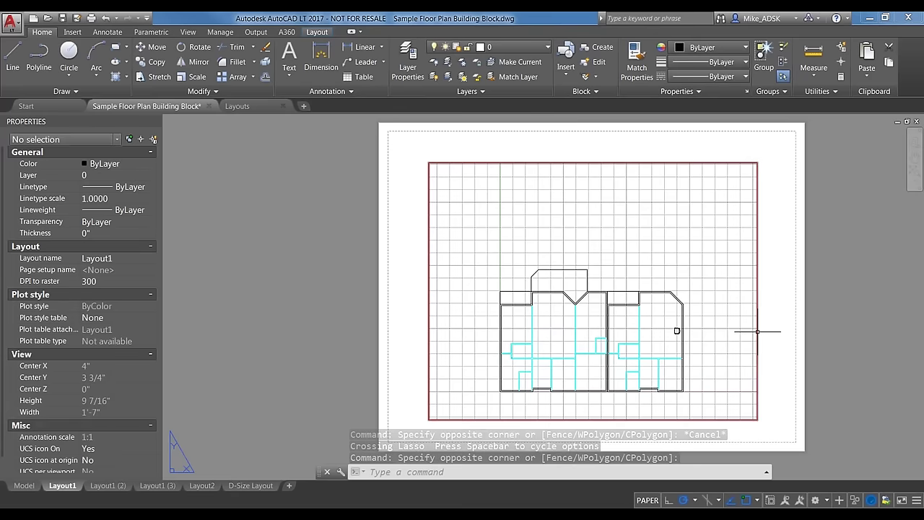
Lock the display of the floor plan viewport on Layout1 and clear the selection
{"action": "left_click", "coordinate": [757, 332]}
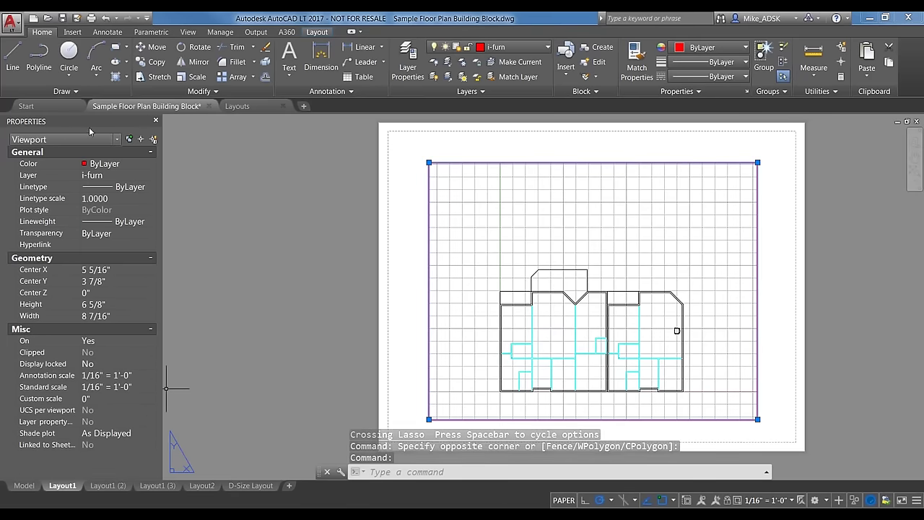
{"action": "left_click", "coordinate": [99, 364]}
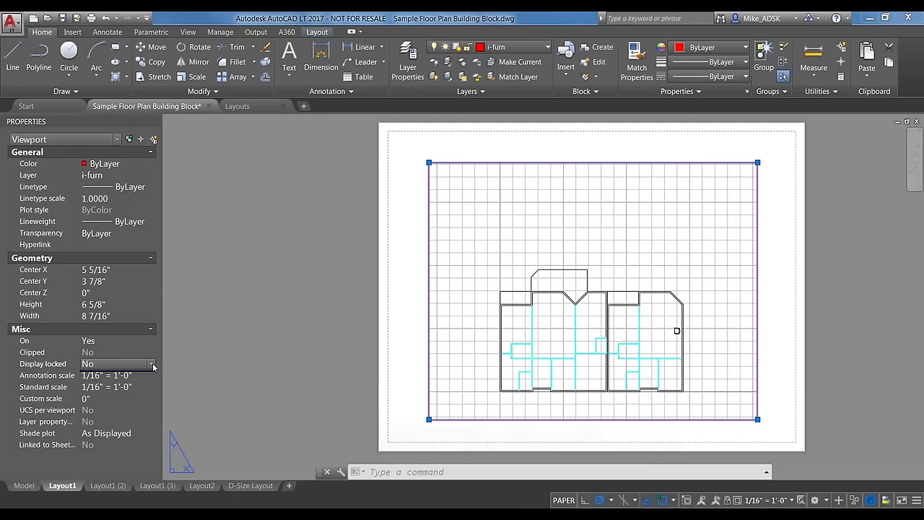
{"action": "left_click", "coordinate": [88, 387]}
{"action": "left_click", "coordinate": [413, 372]}
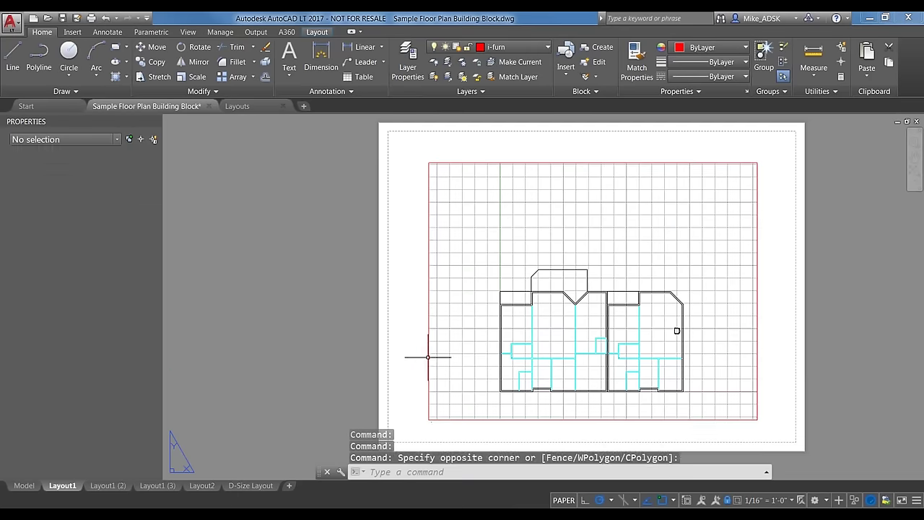
{"action": "key", "text": "Escape"}
Test the locked viewport by zooming in paper space and inside the activated viewport, and return to paper space
{"action": "scroll", "coordinate": [436, 369], "scroll_direction": "down", "scroll_amount": 2}
{"action": "scroll", "coordinate": [649, 402], "scroll_direction": "up", "scroll_amount": 2}
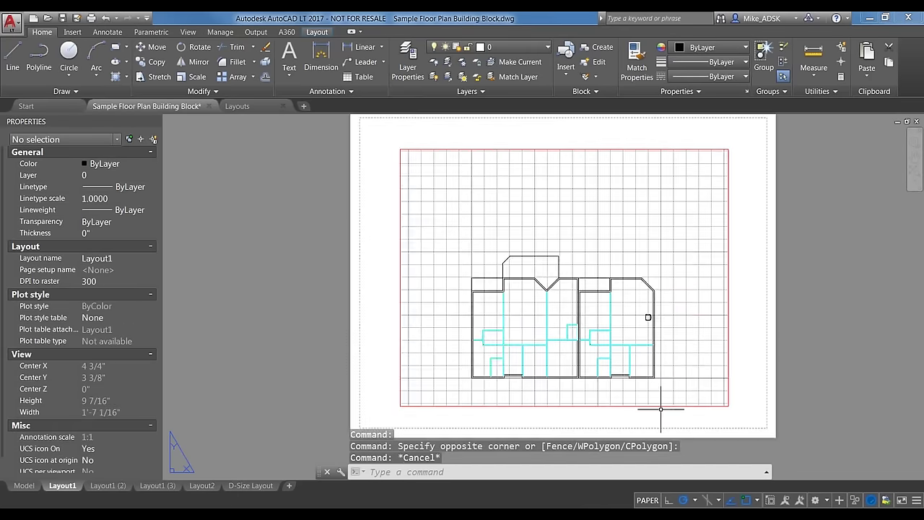
{"action": "scroll", "coordinate": [629, 398], "scroll_direction": "down", "scroll_amount": 2}
{"action": "scroll", "coordinate": [629, 398], "scroll_direction": "up", "scroll_amount": 4}
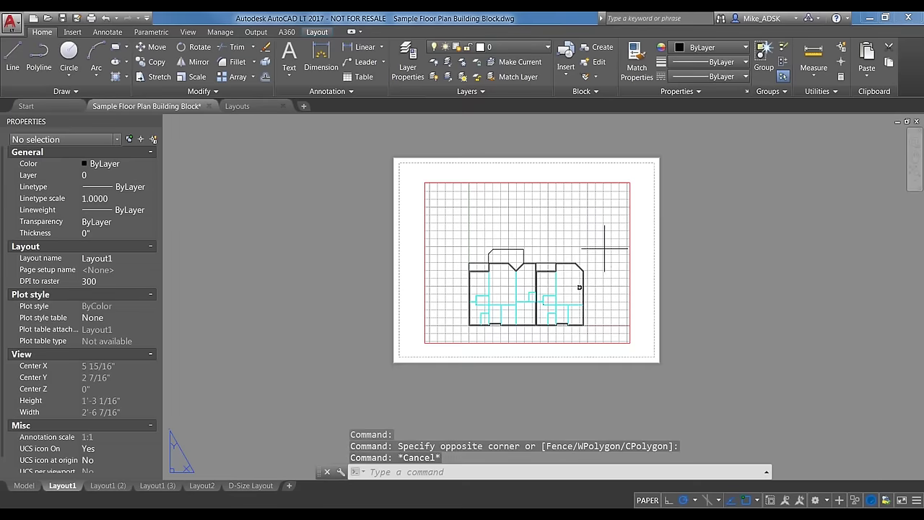
{"action": "double_click", "coordinate": [570, 288]}
{"action": "scroll", "coordinate": [564, 279], "scroll_direction": "up", "scroll_amount": 1}
{"action": "scroll", "coordinate": [563, 279], "scroll_direction": "down", "scroll_amount": 2}
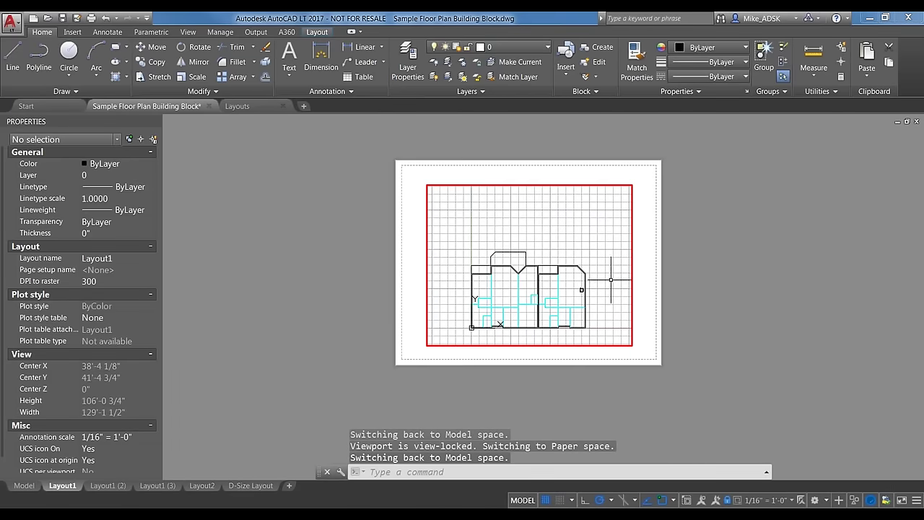
{"action": "key", "text": "Escape"}
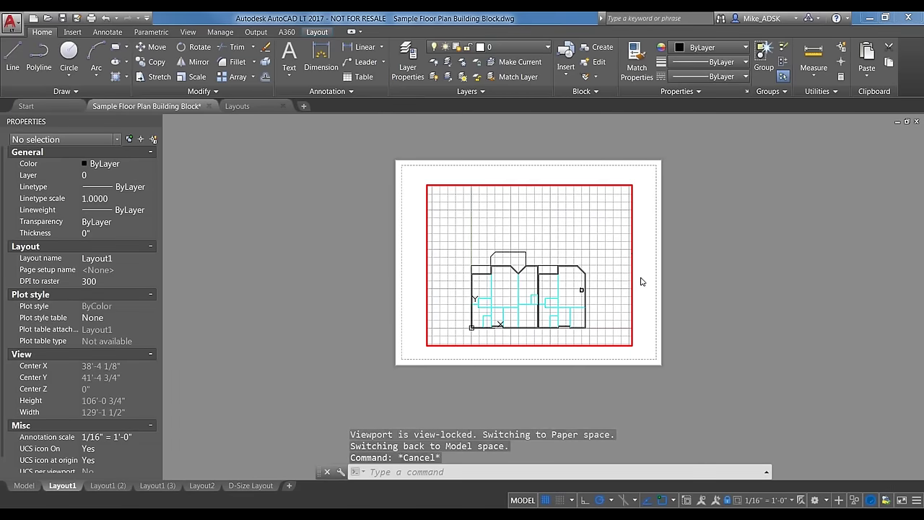
{"action": "double_click", "coordinate": [641, 281]}
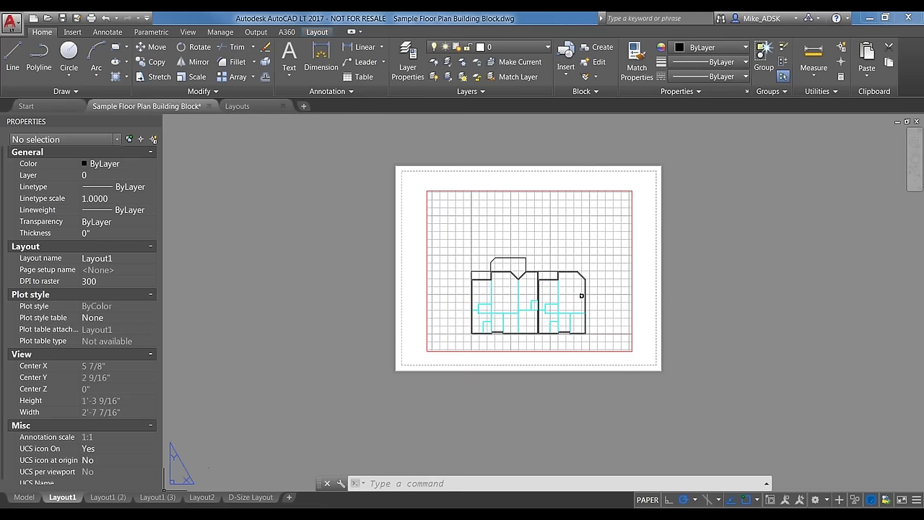
{"action": "mouse_move", "coordinate": [112, 501]}
{"action": "mouse_move", "coordinate": [236, 498]}
{"action": "mouse_move", "coordinate": [254, 514]}
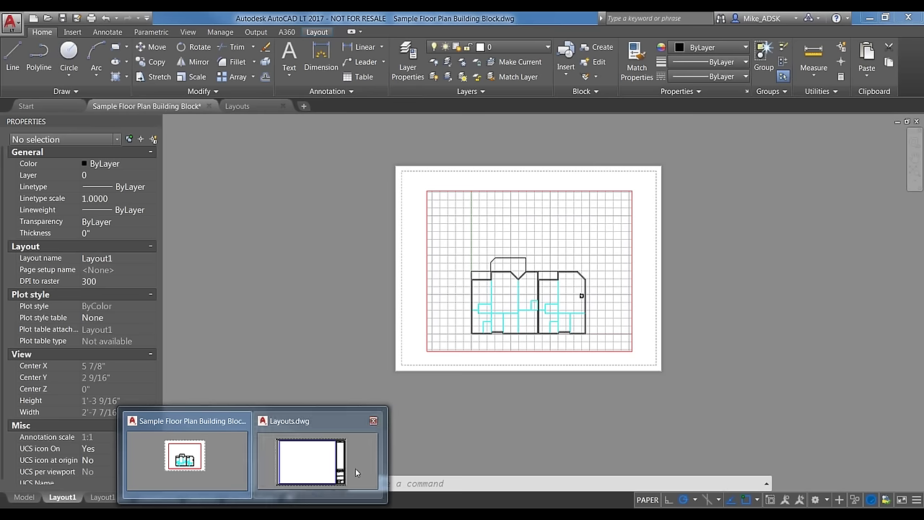
{"action": "left_click", "coordinate": [360, 251]}
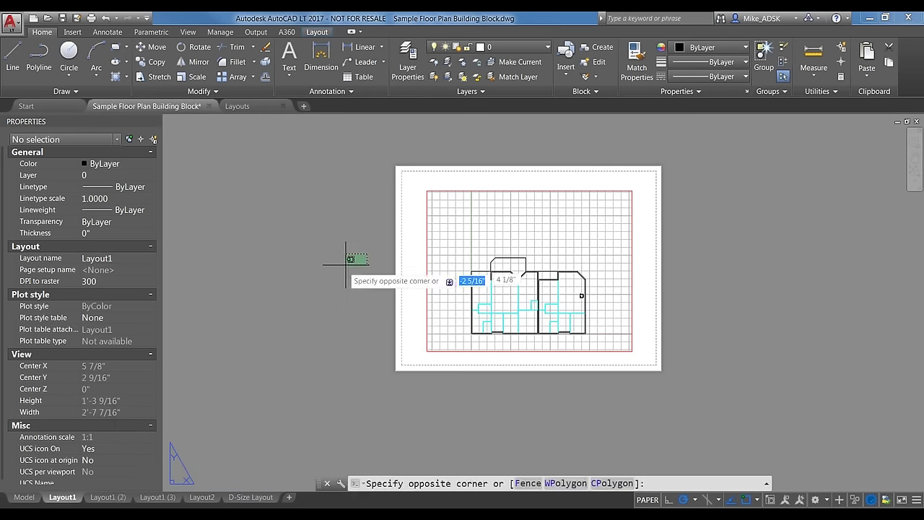
{"action": "left_click", "coordinate": [385, 308]}
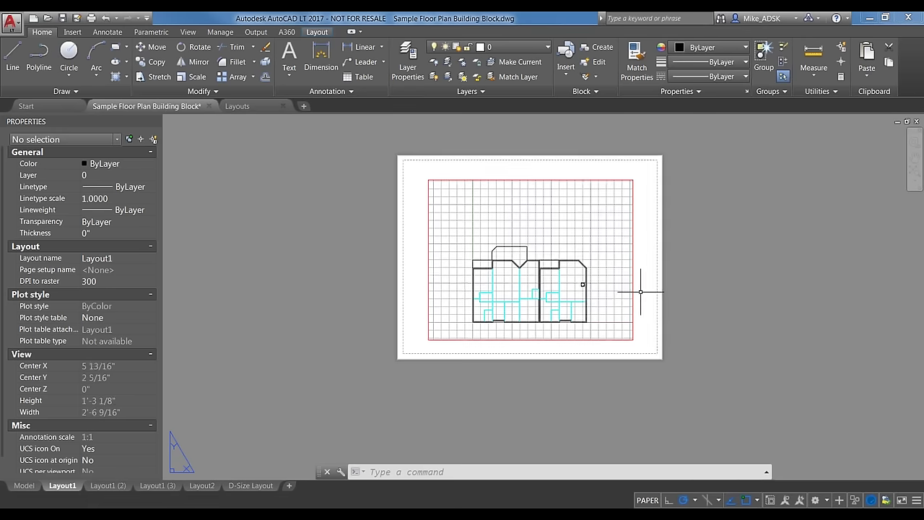
Delete both floor plan viewports from the Layout1 (2) layout
{"action": "scroll", "coordinate": [599, 269], "scroll_direction": "up", "scroll_amount": 1}
{"action": "middle_click_drag", "start_coordinate": [600, 269], "coordinate": [622, 338]}
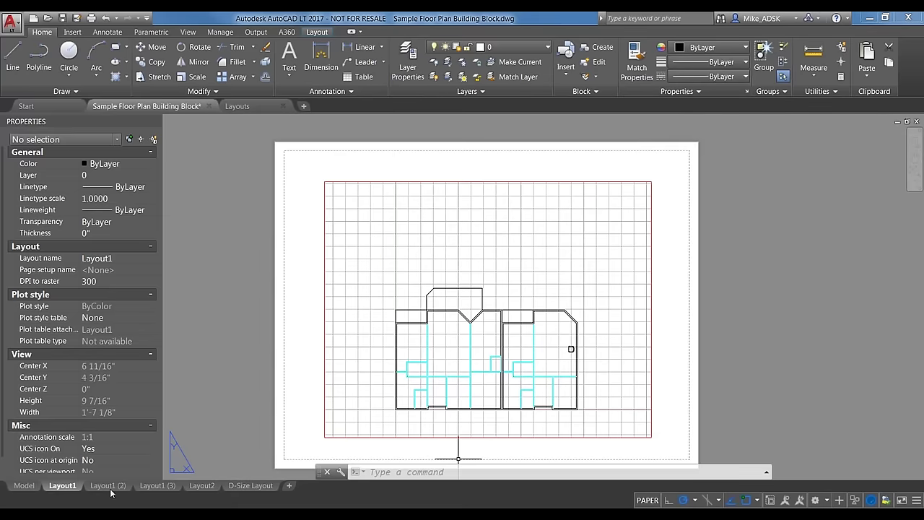
{"action": "left_click", "coordinate": [112, 487]}
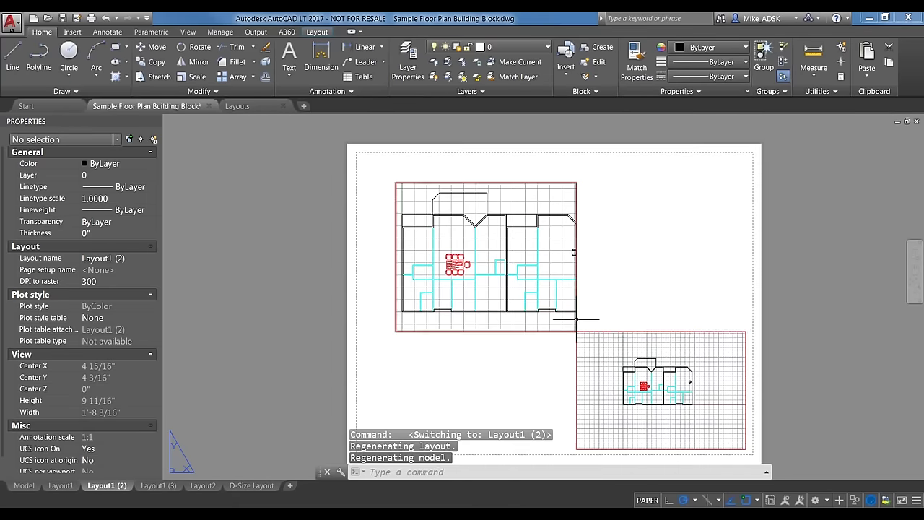
{"action": "left_click", "coordinate": [559, 303]}
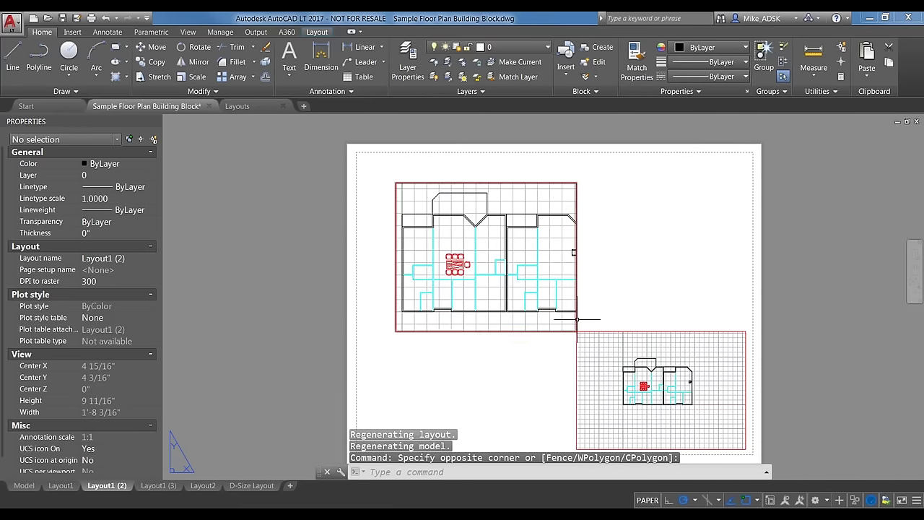
{"action": "left_click", "coordinate": [588, 320]}
{"action": "key", "text": "Delete"}
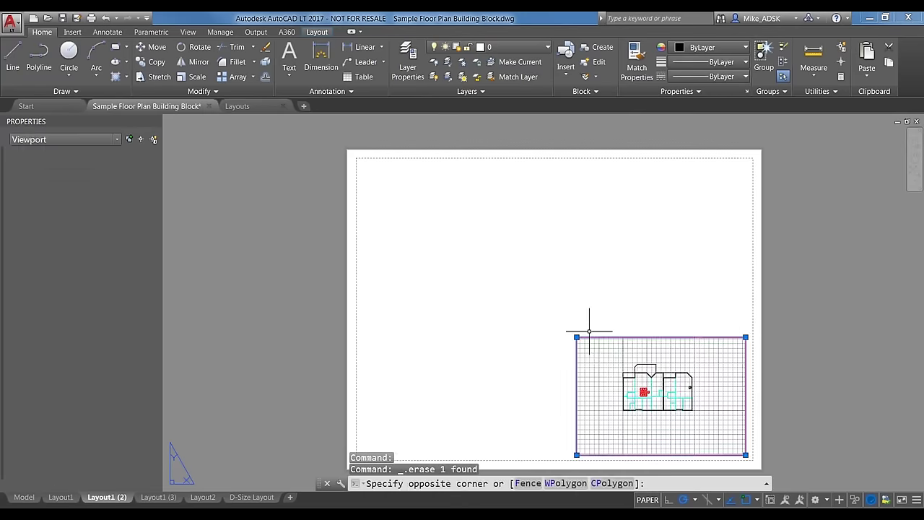
{"action": "left_click", "coordinate": [594, 330]}
{"action": "key", "text": "Delete"}
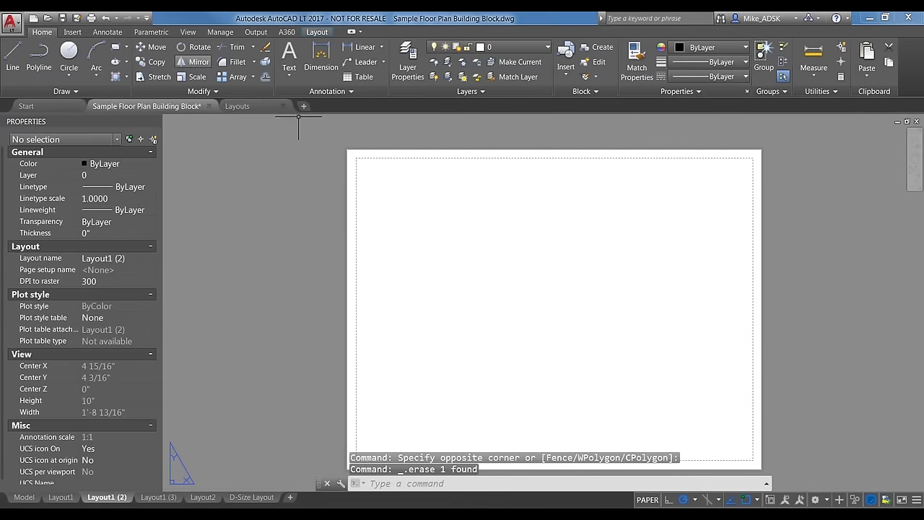
Create a rectangular viewport about 4 11/16" wide and 3 1/2" high in the upper-left area of the Layout1 (2) sheet
{"action": "left_click", "coordinate": [25, 498]}
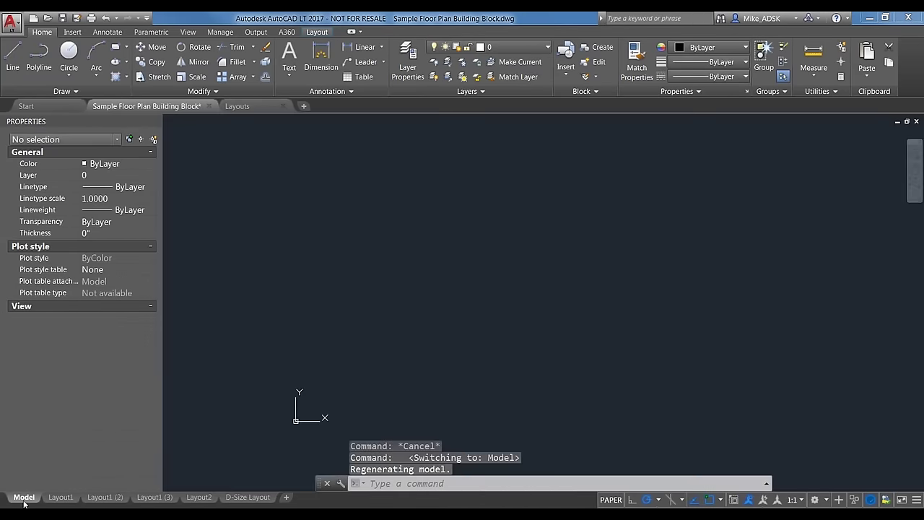
{"action": "left_click", "coordinate": [105, 498]}
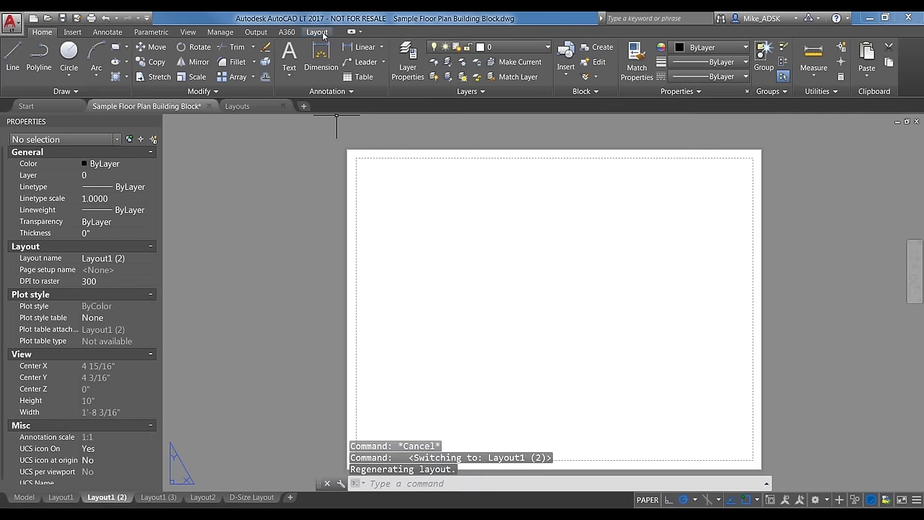
{"action": "left_click", "coordinate": [318, 33]}
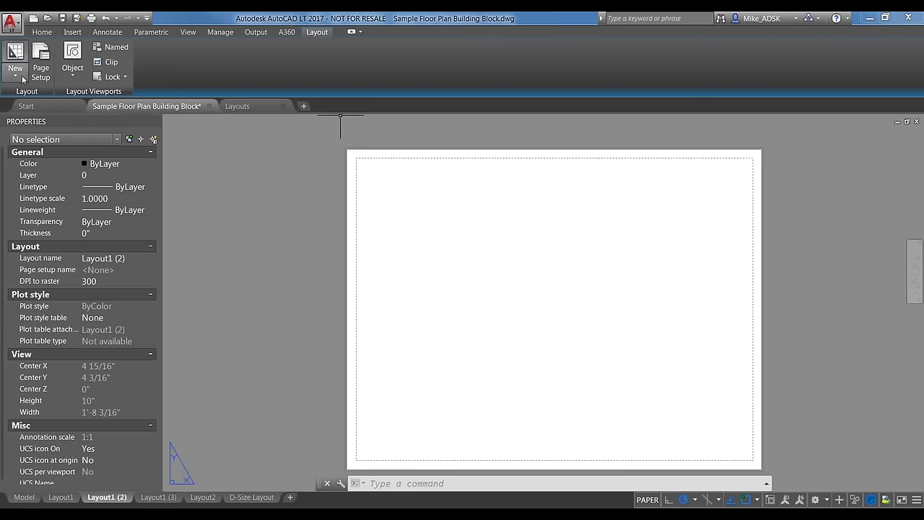
{"action": "left_click", "coordinate": [77, 77]}
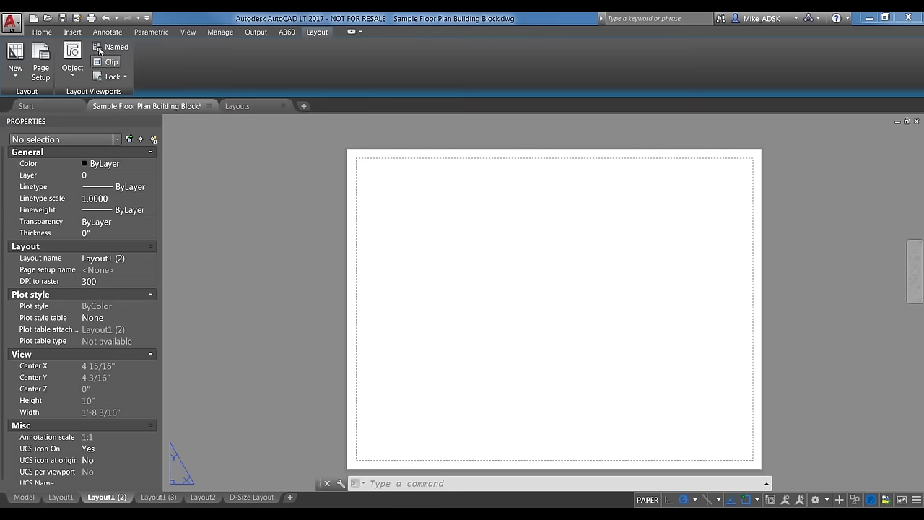
{"action": "left_click", "coordinate": [81, 79]}
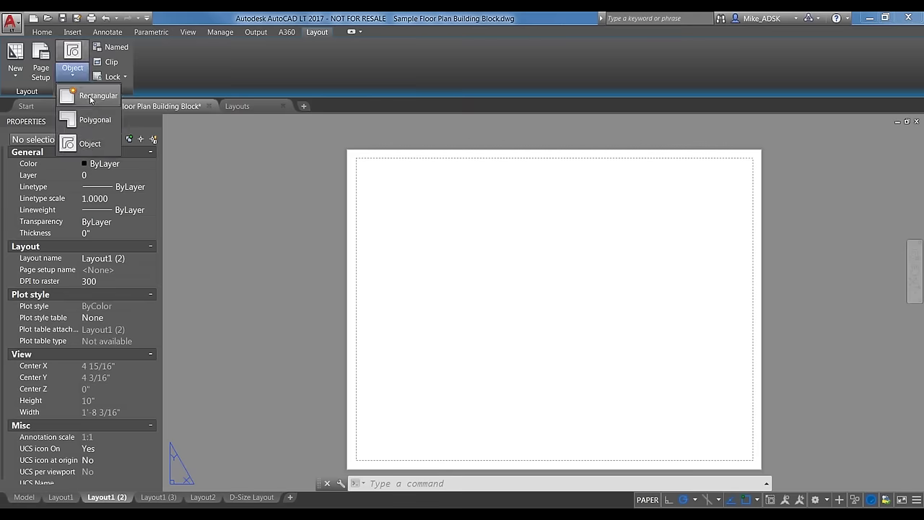
{"action": "left_click", "coordinate": [81, 71]}
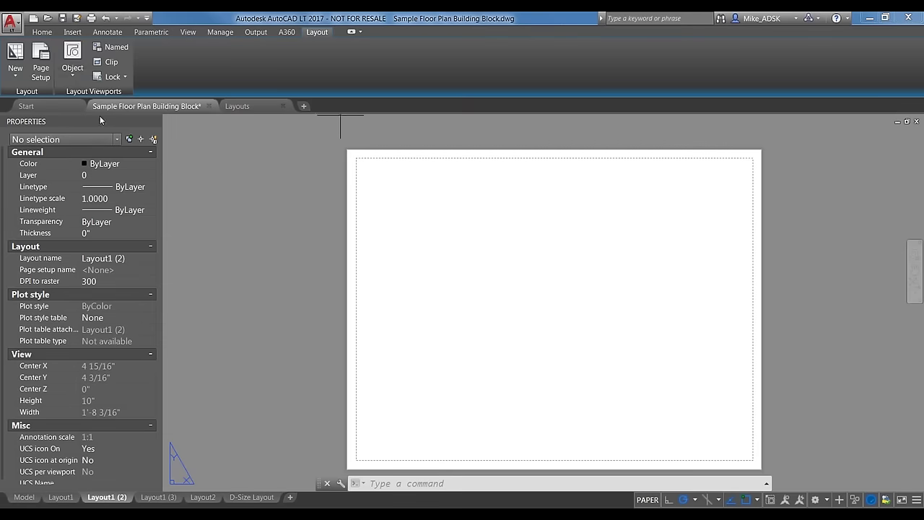
{"action": "left_click", "coordinate": [373, 174]}
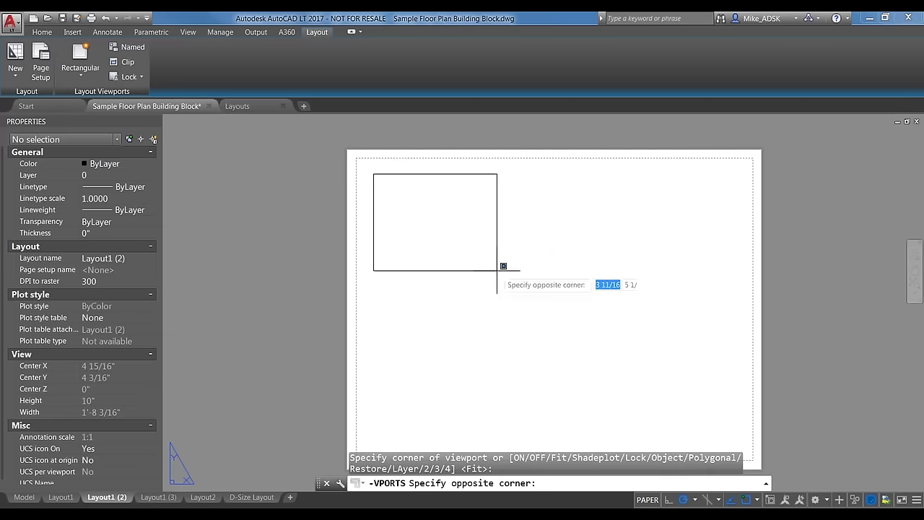
{"action": "left_click", "coordinate": [549, 306]}
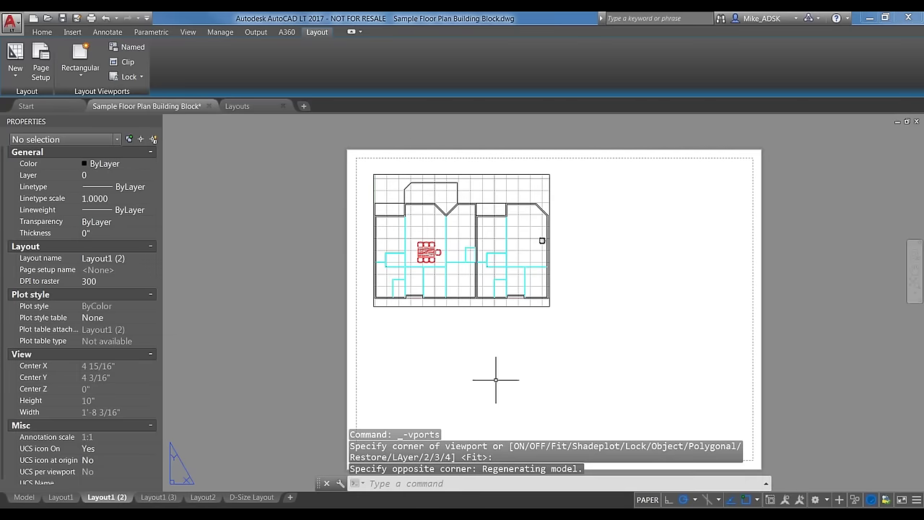
Activate the rectangular viewport, look at its list of available viewport scales, and return to paper space
{"action": "double_click", "coordinate": [487, 220]}
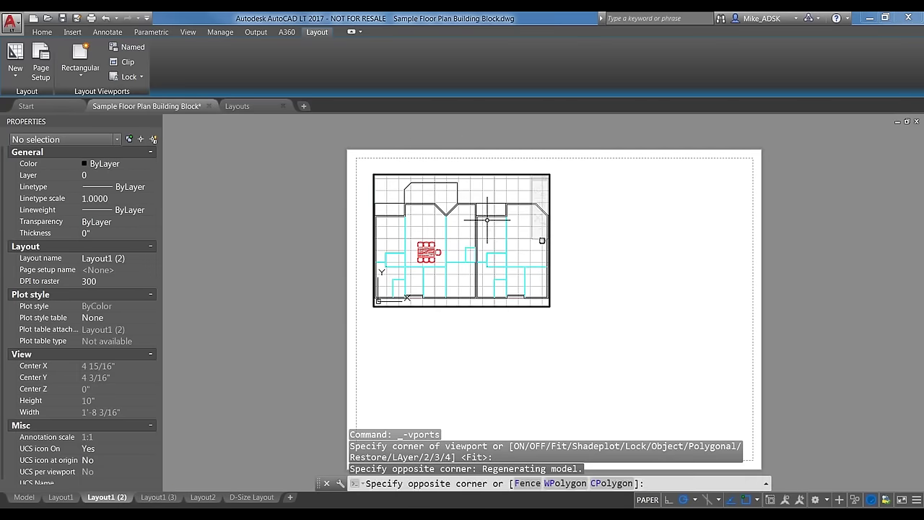
{"action": "left_click", "coordinate": [770, 500]}
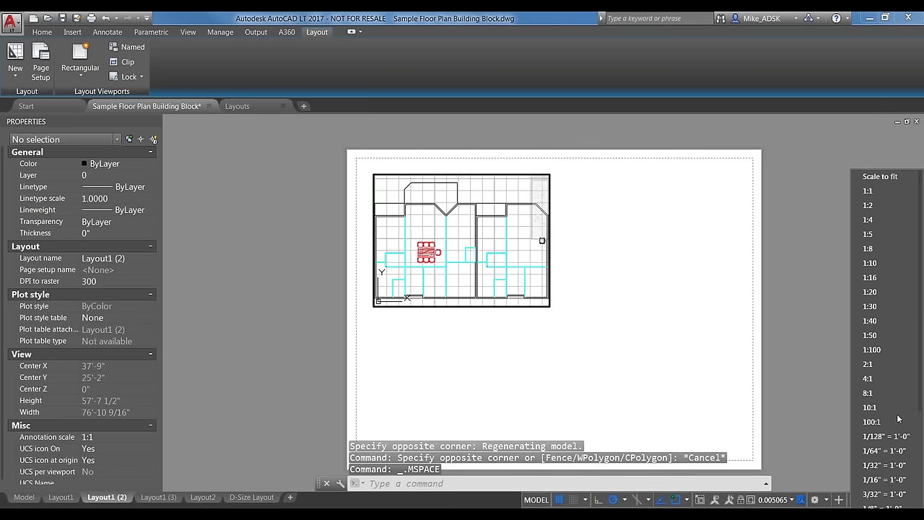
{"action": "left_click", "coordinate": [593, 381]}
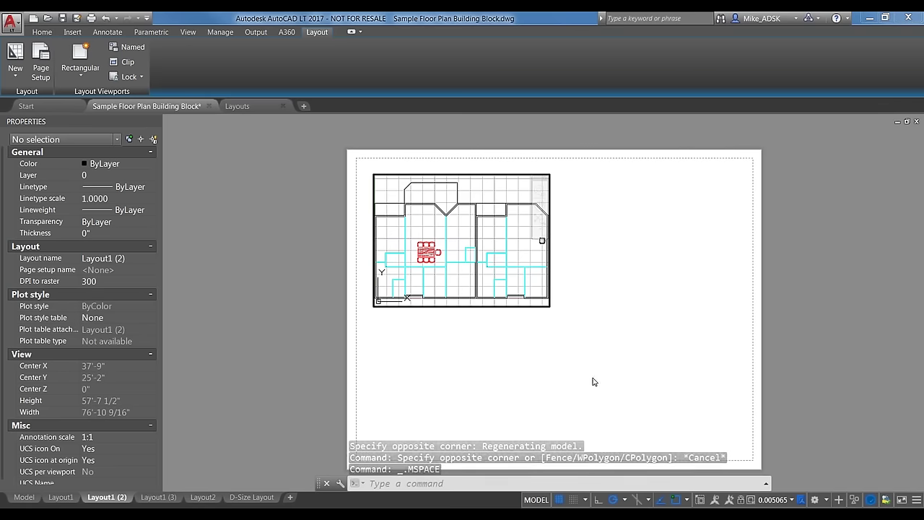
{"action": "double_click", "coordinate": [459, 331]}
Try the 1:1 and 1:2 standard scales on the rectangular viewport
{"action": "left_click", "coordinate": [435, 305]}
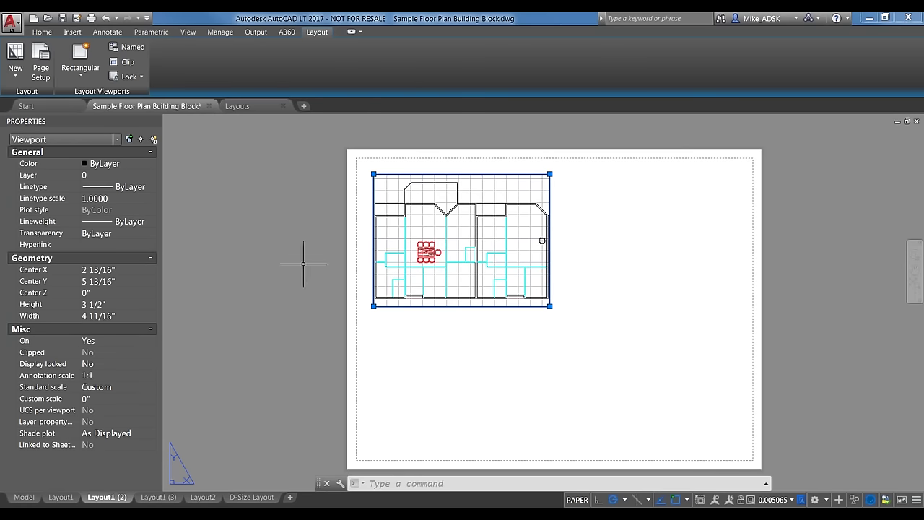
{"action": "left_click", "coordinate": [116, 386]}
{"action": "left_click", "coordinate": [151, 387]}
{"action": "left_click", "coordinate": [106, 407]}
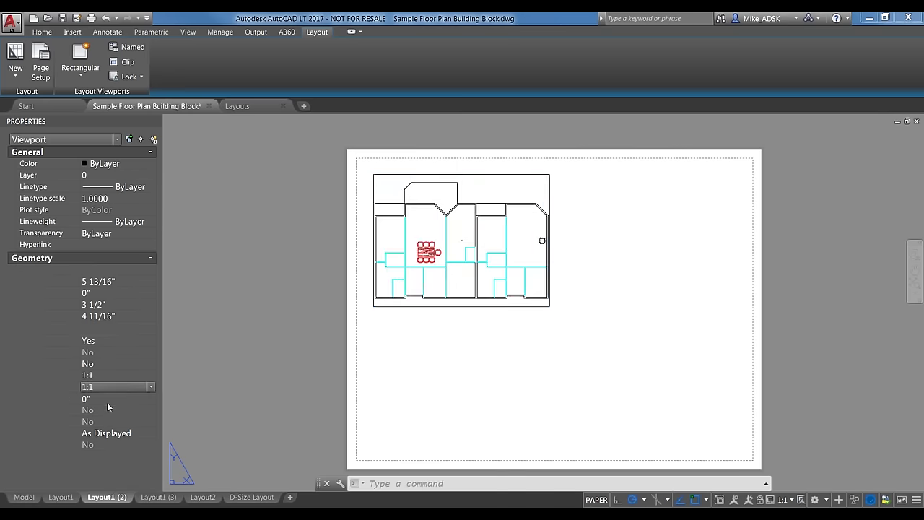
{"action": "left_click", "coordinate": [113, 386]}
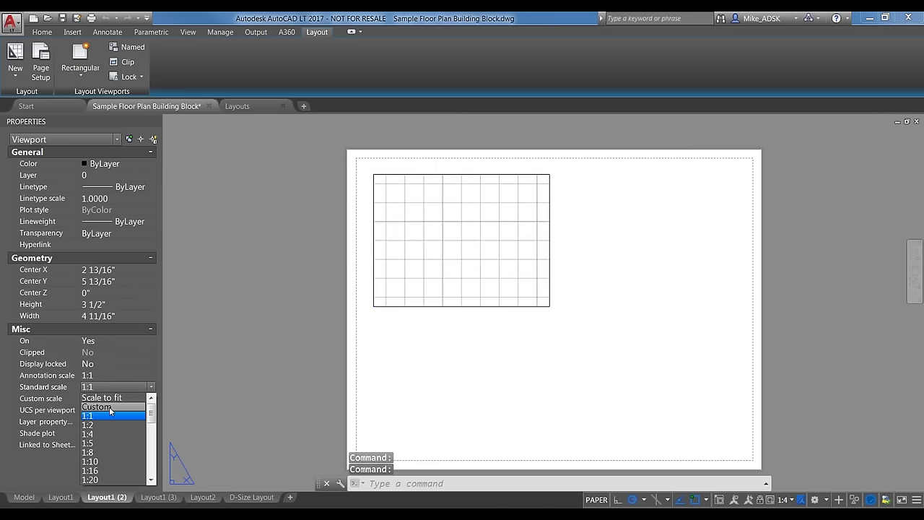
{"action": "left_click", "coordinate": [107, 424]}
Activate the rectangular viewport and zoom to extents so the whole floor plan fits inside it
{"action": "scroll", "coordinate": [412, 204], "scroll_direction": "down", "scroll_amount": 3}
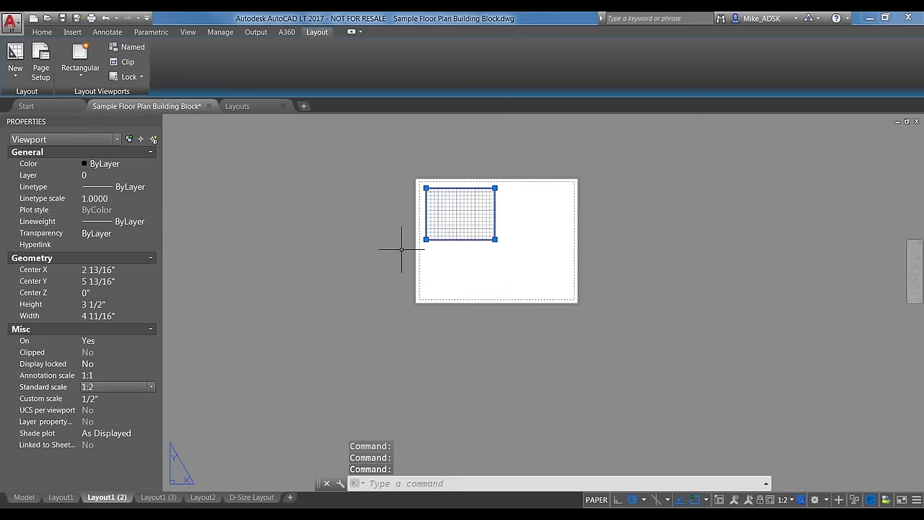
{"action": "scroll", "coordinate": [401, 249], "scroll_direction": "up", "scroll_amount": 2}
{"action": "left_click", "coordinate": [516, 210]}
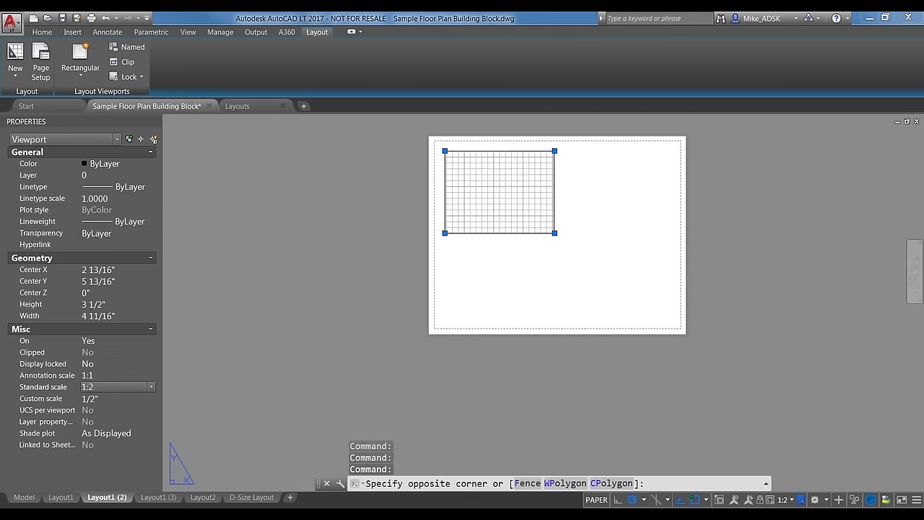
{"action": "double_click", "coordinate": [465, 183]}
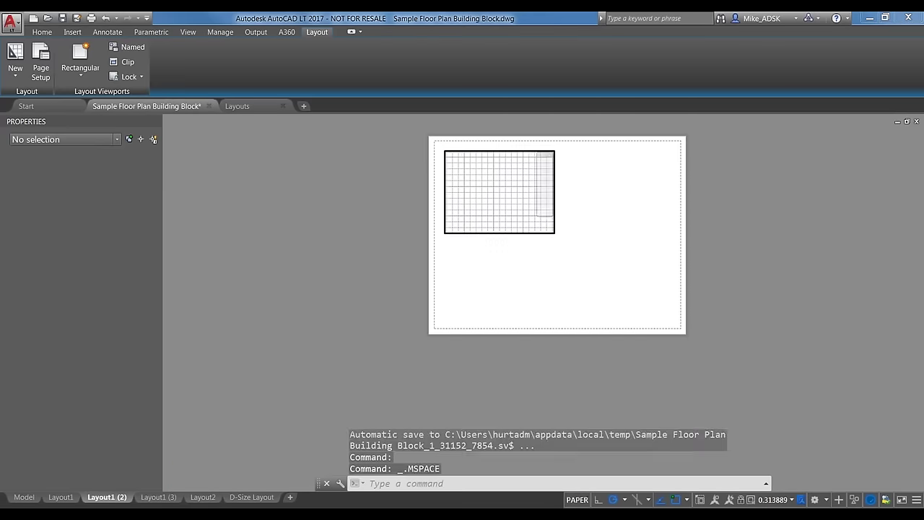
{"action": "left_click", "coordinate": [466, 183]}
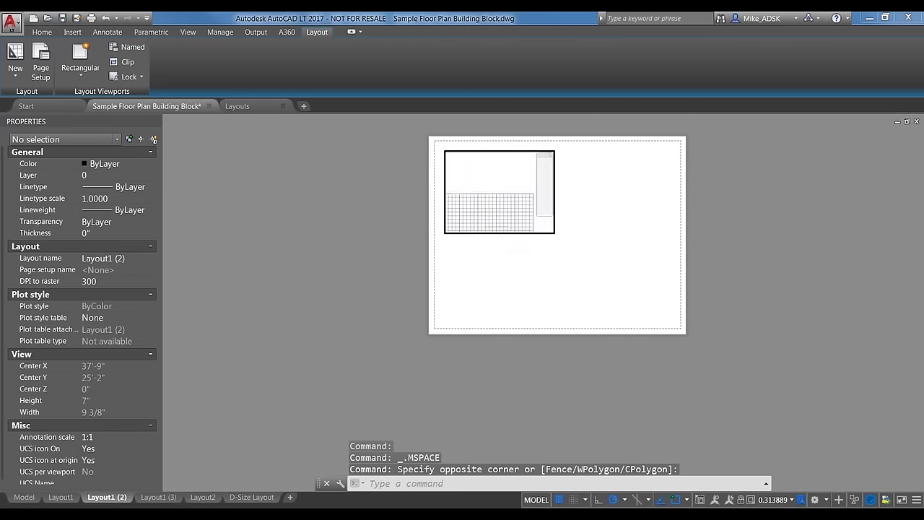
{"action": "left_click", "coordinate": [478, 185]}
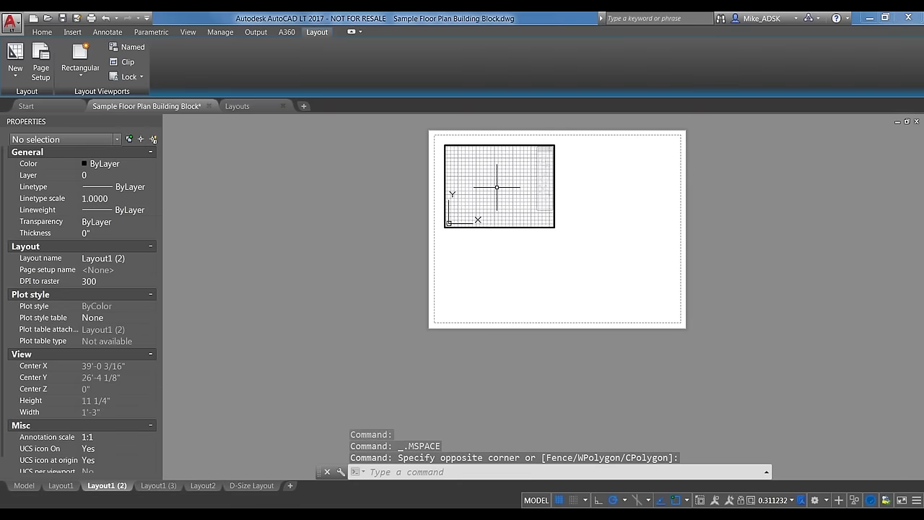
{"action": "double_click", "coordinate": [480, 186]}
{"action": "type", "text": "z"}
{"action": "key", "text": "Return"}
{"action": "type", "text": "e"}
{"action": "key", "text": "Return"}
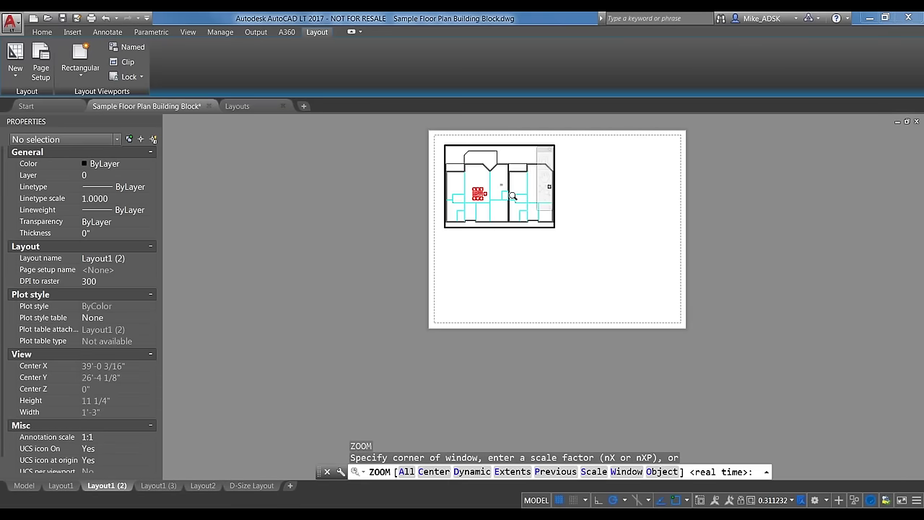
{"action": "left_click", "coordinate": [81, 75]}
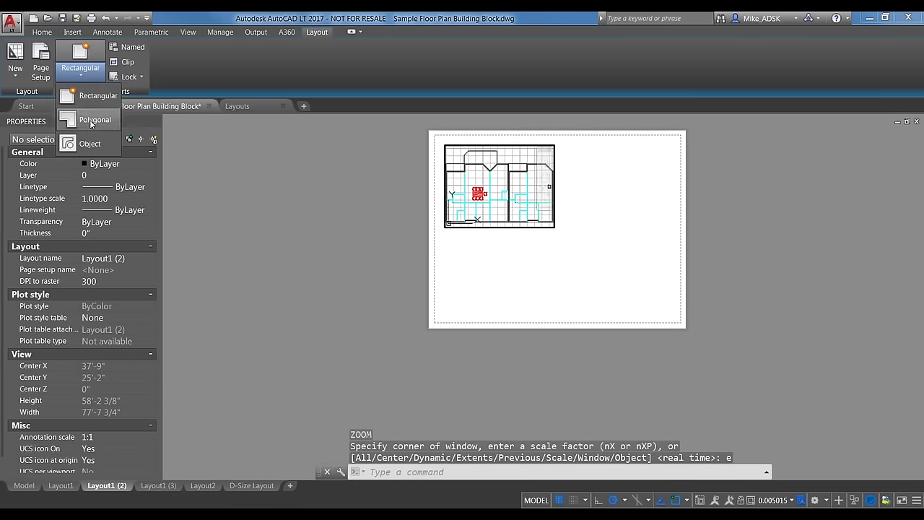
{"action": "left_click", "coordinate": [83, 119]}
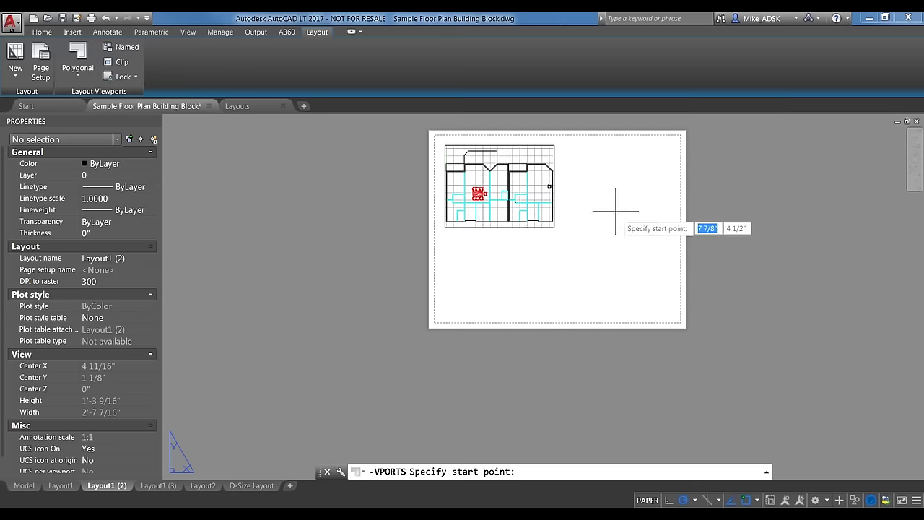
{"action": "left_click", "coordinate": [598, 181]}
{"action": "left_click", "coordinate": [648, 167]}
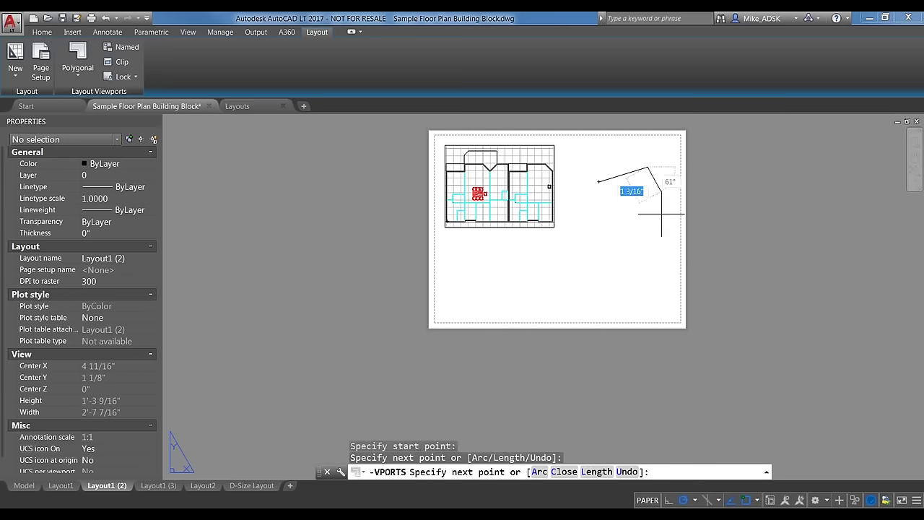
{"action": "left_click", "coordinate": [673, 254]}
{"action": "left_click", "coordinate": [620, 296]}
{"action": "left_click", "coordinate": [560, 193]}
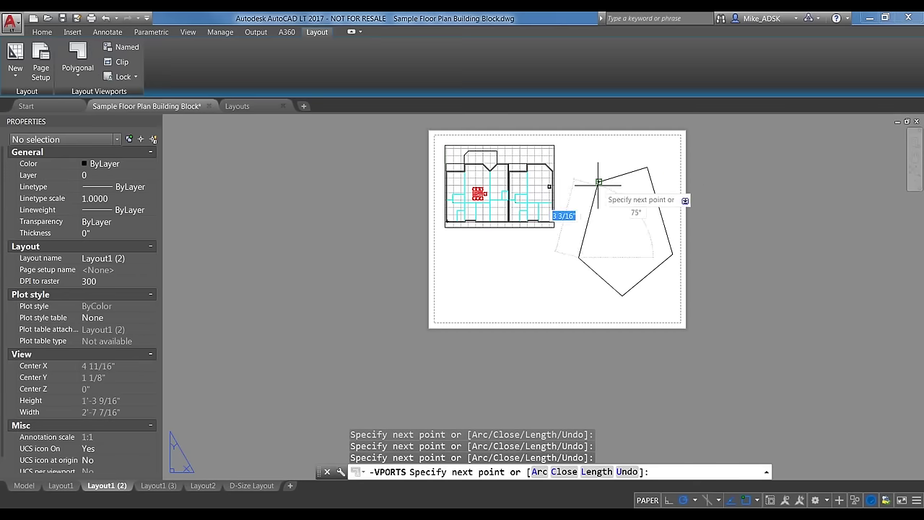
{"action": "key", "text": "Escape"}
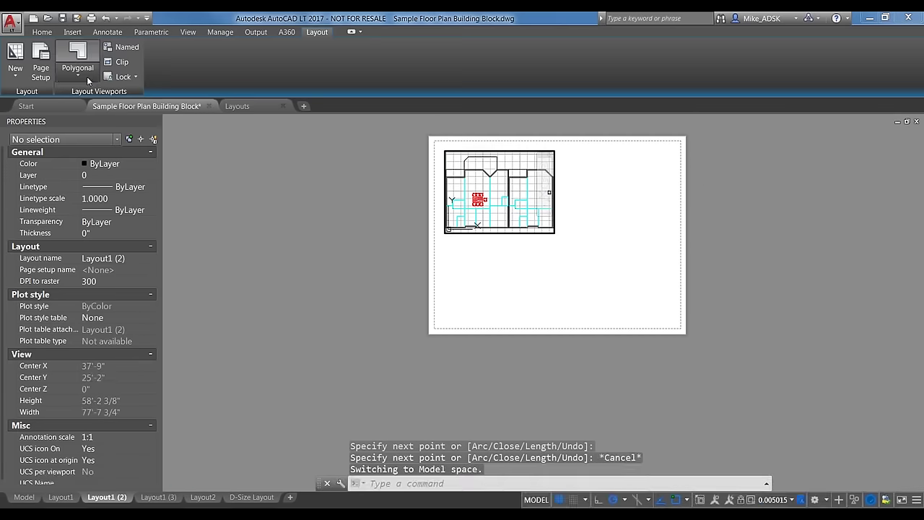
Create a five-sided polygonal viewport on the right half of the sheet, below and beside the rectangular viewport
{"action": "left_click", "coordinate": [605, 178]}
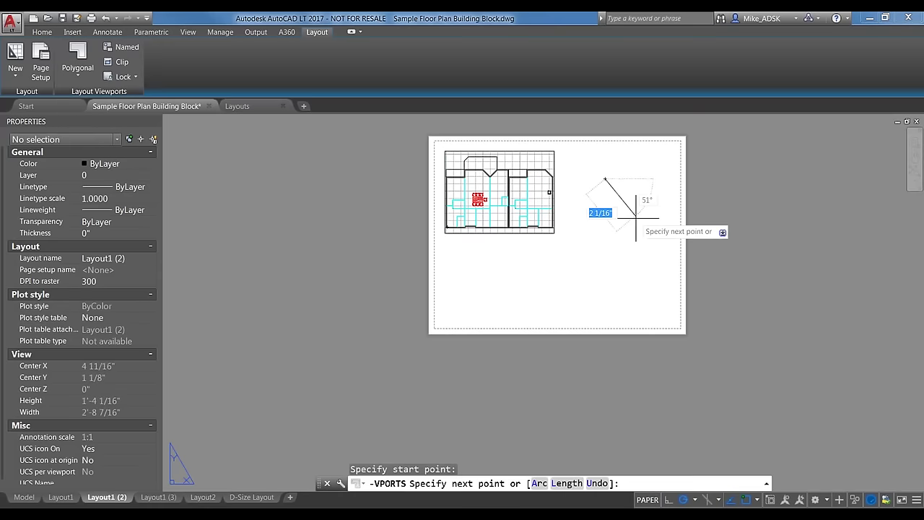
{"action": "left_click", "coordinate": [640, 230]}
{"action": "left_click", "coordinate": [611, 287]}
{"action": "left_click", "coordinate": [550, 287]}
{"action": "left_click", "coordinate": [551, 254]}
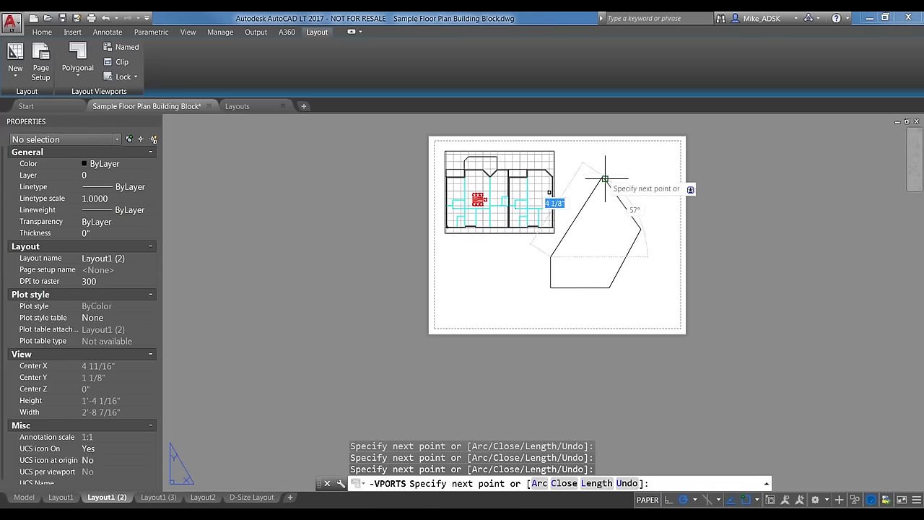
{"action": "key", "text": "Return"}
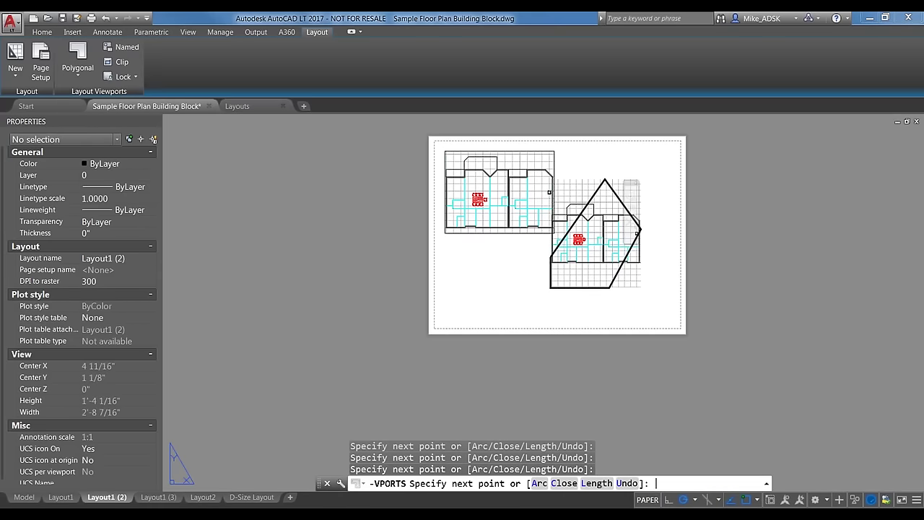
Activate the polygonal viewport, adjust the floor plan's view inside it, and return to paper space
{"action": "double_click", "coordinate": [580, 273]}
{"action": "left_click", "coordinate": [567, 260]}
{"action": "left_click", "coordinate": [580, 272]}
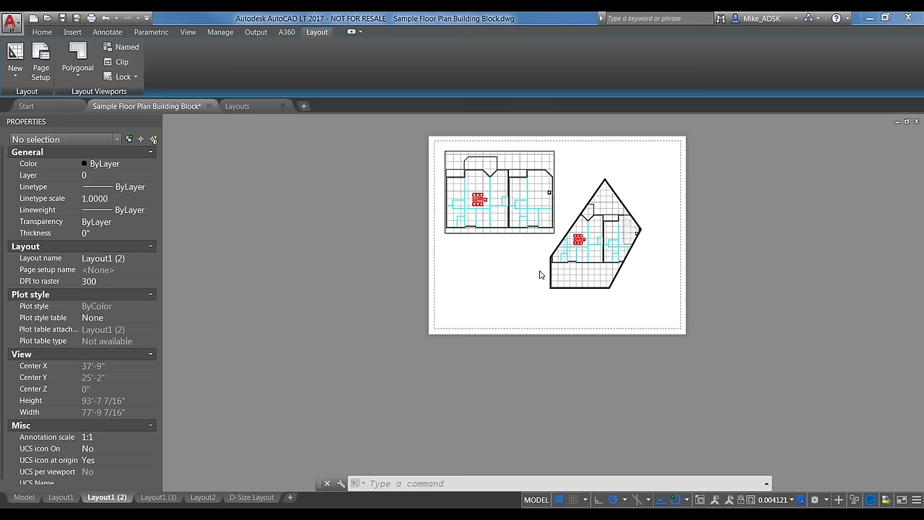
{"action": "scroll", "coordinate": [700, 274], "scroll_direction": "down", "scroll_amount": 1}
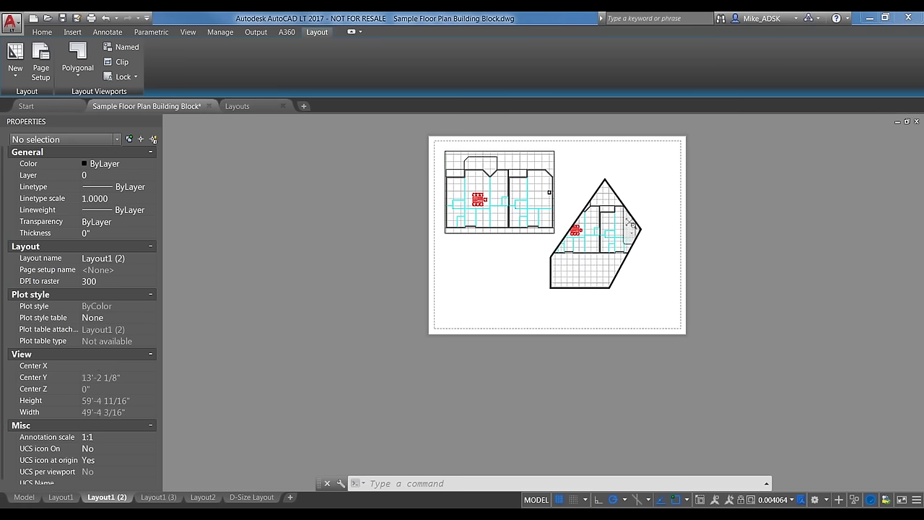
{"action": "double_click", "coordinate": [526, 275]}
Delete the polygonal viewport from the sheet
{"action": "scroll", "coordinate": [535, 346], "scroll_direction": "down", "scroll_amount": 1}
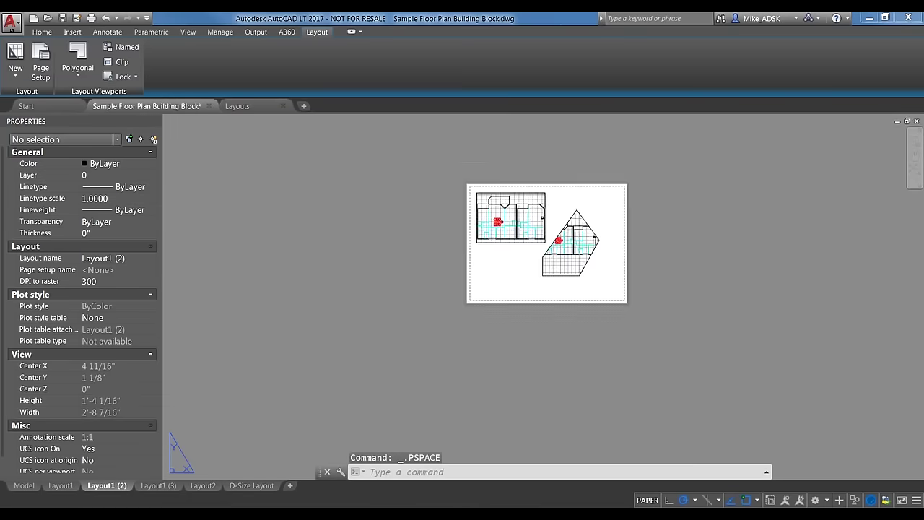
{"action": "scroll", "coordinate": [556, 216], "scroll_direction": "up", "scroll_amount": 3}
{"action": "middle_click_drag", "start_coordinate": [524, 220], "coordinate": [493, 265]}
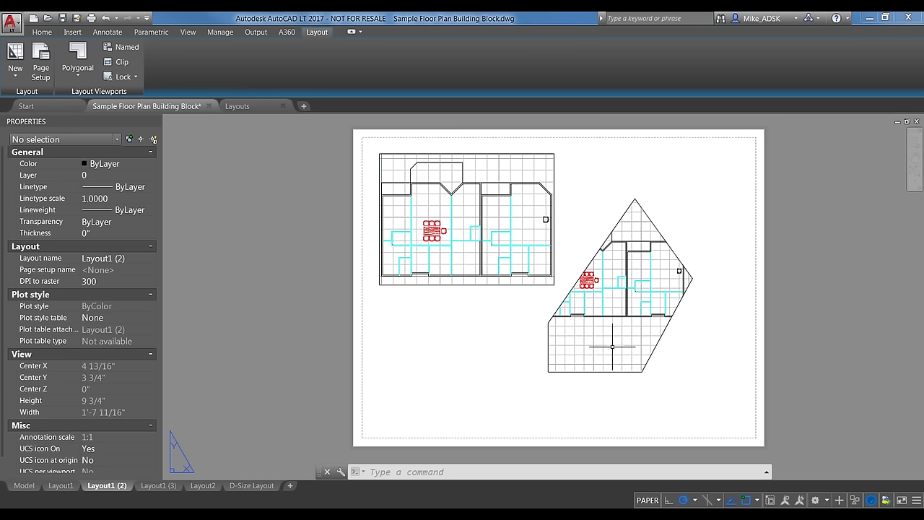
{"action": "left_click", "coordinate": [569, 292]}
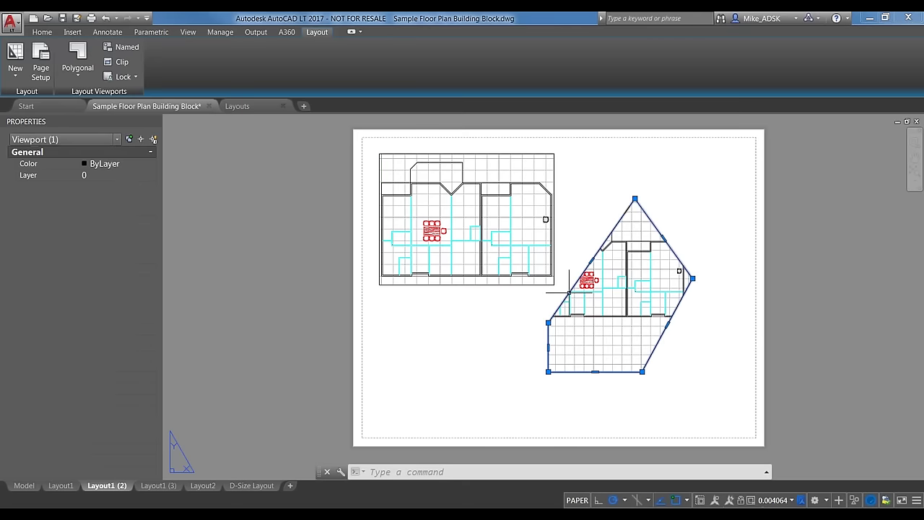
{"action": "key", "text": "Delete"}
Draw a large circle on the right half of the sheet, overlapping the rectangular viewport's right end
{"action": "type", "text": "c"}
{"action": "key", "text": "Return"}
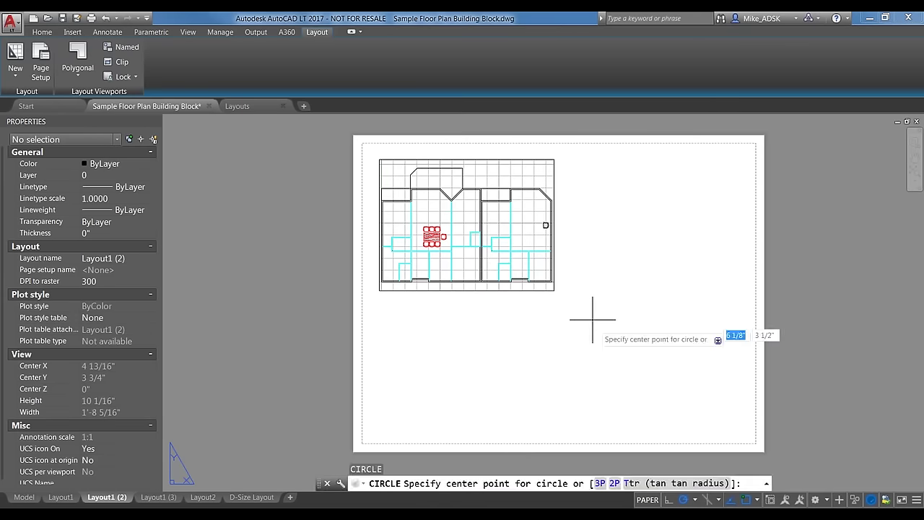
{"action": "left_click", "coordinate": [630, 305]}
{"action": "key", "text": "Escape"}
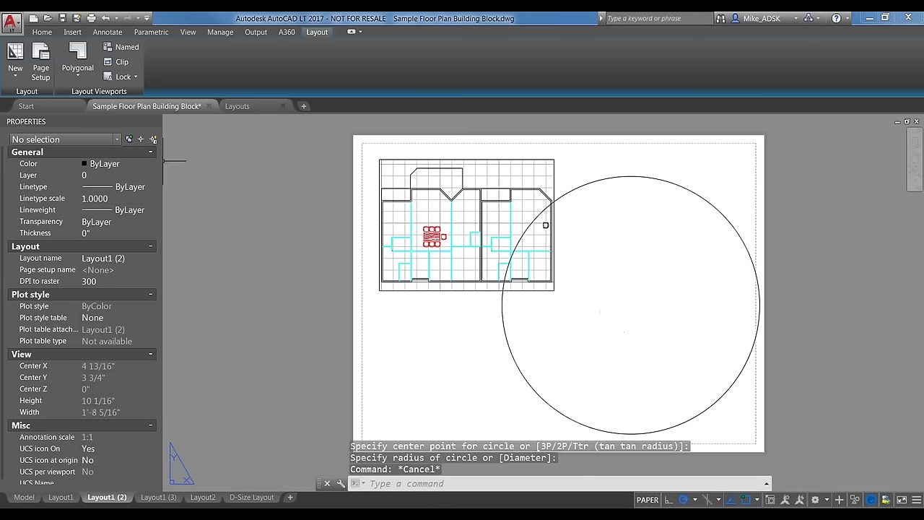
Delete the rectangular viewport and turn the large circle on the sheet into an object-based viewport
{"action": "left_click", "coordinate": [450, 159]}
{"action": "key", "text": "Delete"}
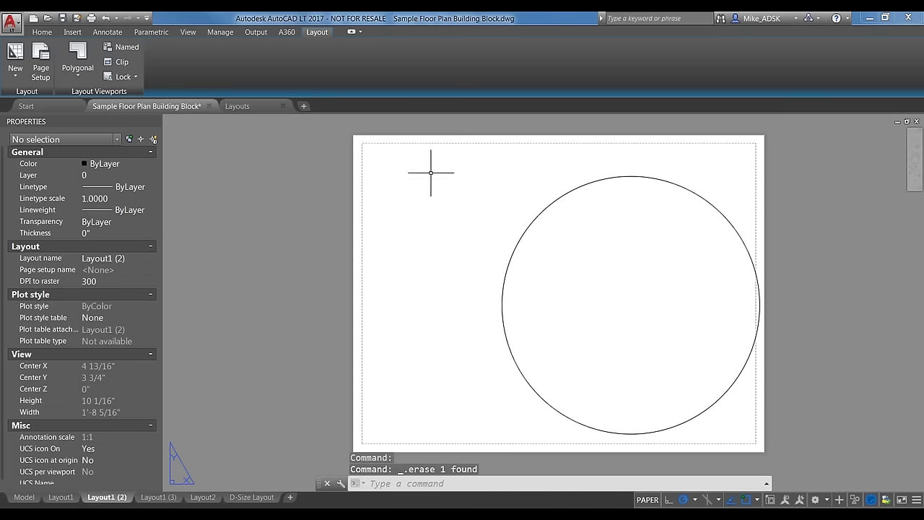
{"action": "left_click", "coordinate": [88, 78]}
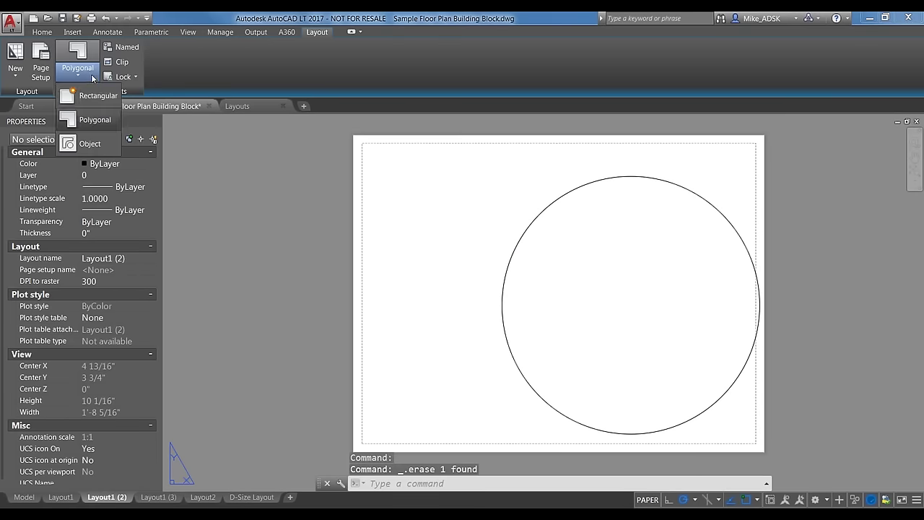
{"action": "left_click", "coordinate": [90, 143]}
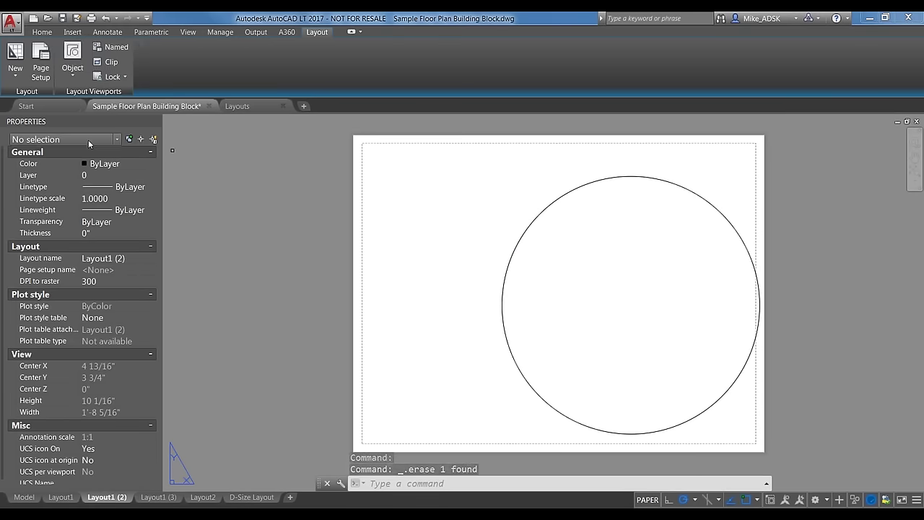
{"action": "left_click", "coordinate": [567, 190]}
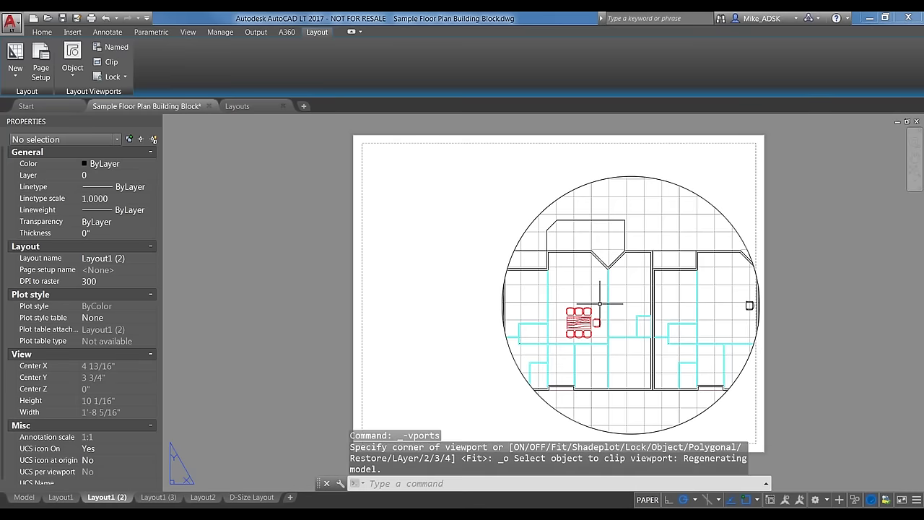
Activate the circular viewport, shift the floor plan slightly upward inside it, and return to paper space
{"action": "left_click", "coordinate": [650, 210]}
{"action": "double_click", "coordinate": [653, 212]}
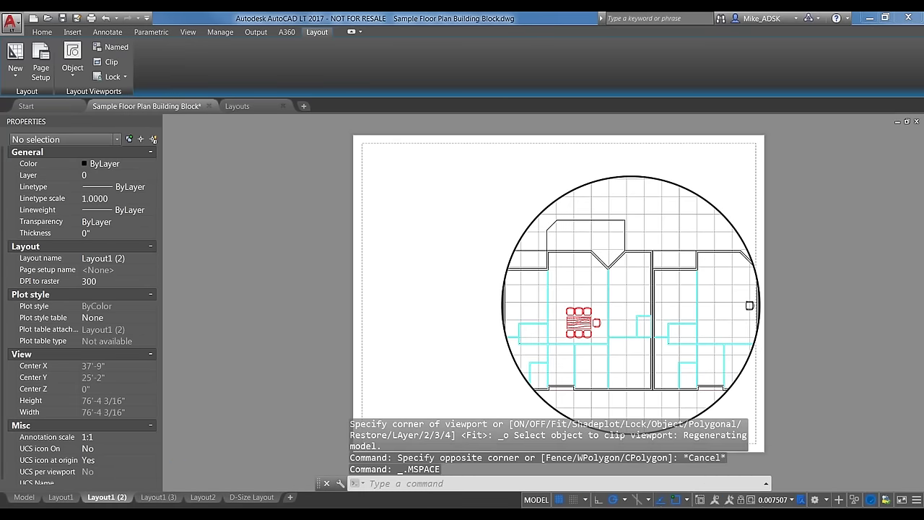
{"action": "middle_click_drag", "start_coordinate": [643, 367], "coordinate": [645, 321]}
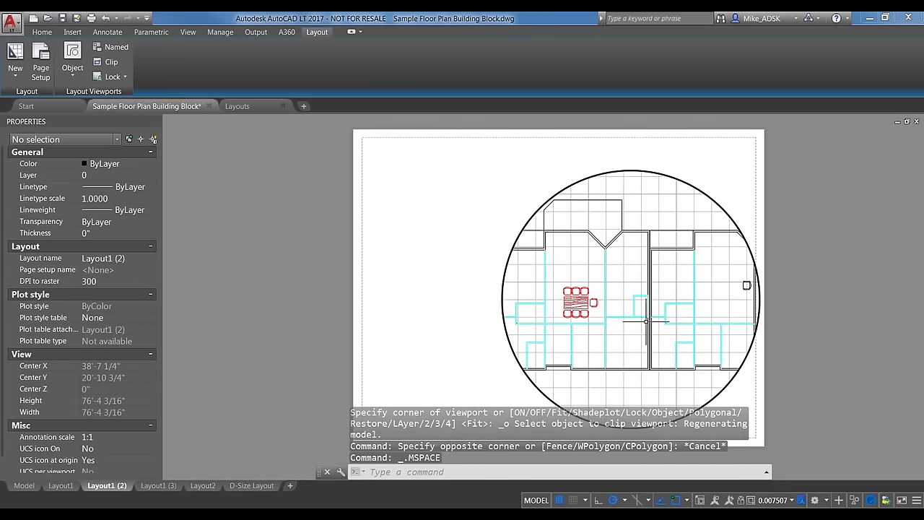
{"action": "double_click", "coordinate": [748, 206]}
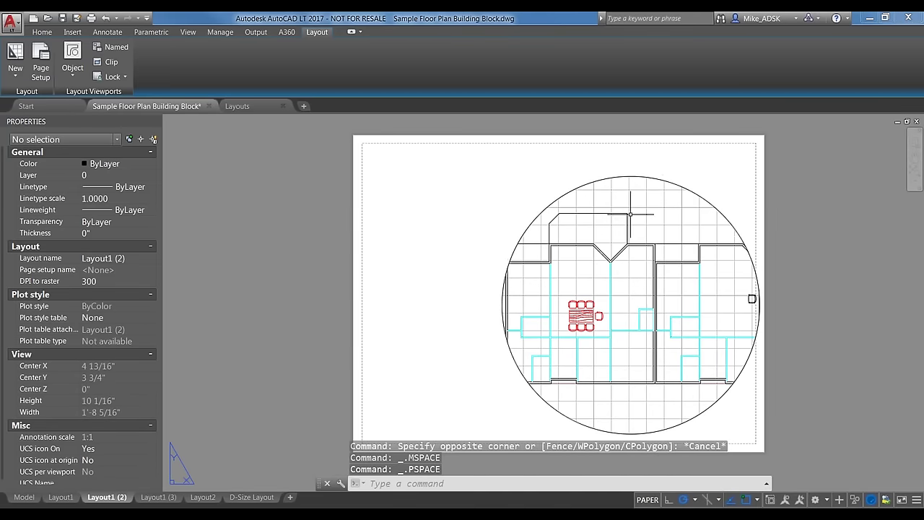
Move the circular viewport toward the middle of the sheet, centred at about X 5 7/16", Y 4"
{"action": "left_click", "coordinate": [642, 311]}
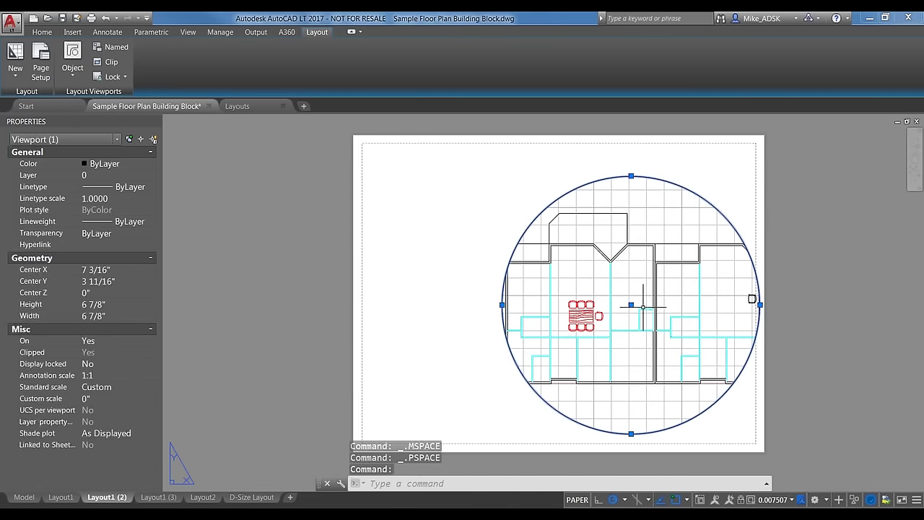
{"action": "double_click", "coordinate": [603, 316]}
{"action": "type", "text": "m"}
{"action": "key", "text": "Return"}
{"action": "left_click", "coordinate": [610, 270]}
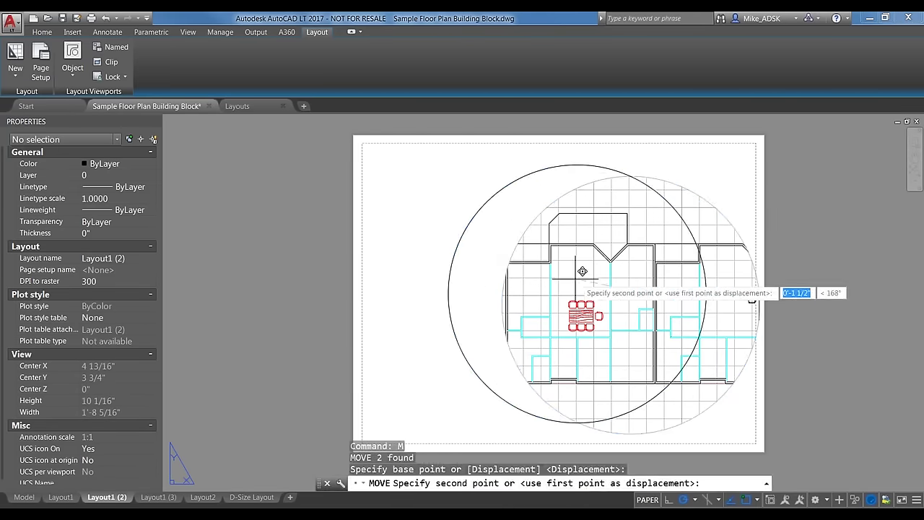
{"action": "left_click", "coordinate": [734, 321]}
{"action": "key", "text": "Escape"}
{"action": "key", "text": "Escape"}
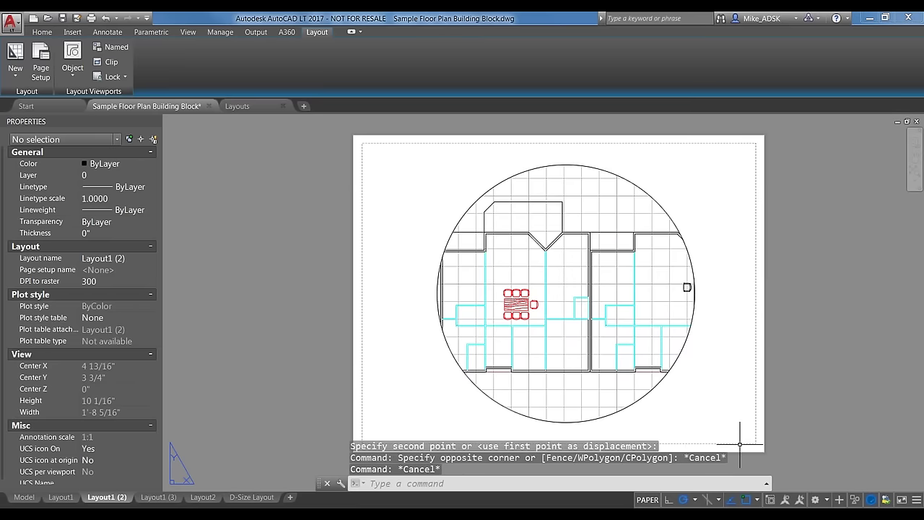
{"action": "left_click", "coordinate": [121, 78]}
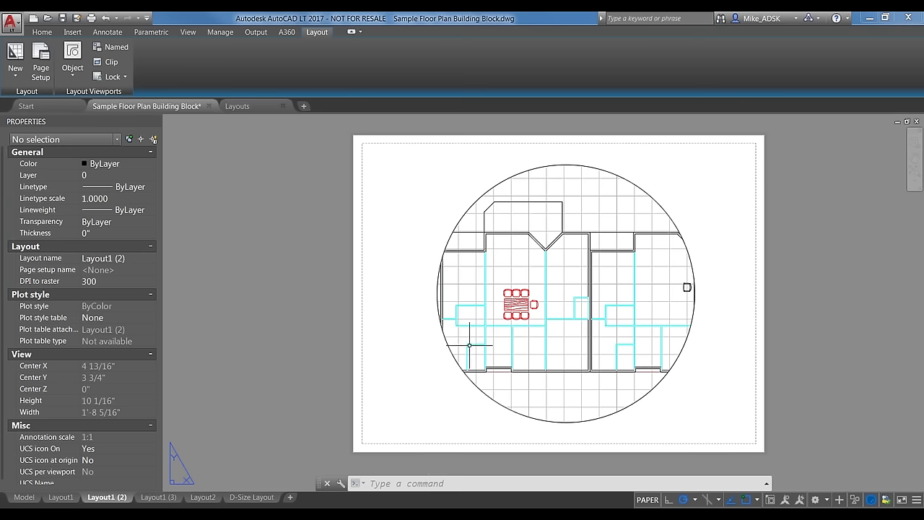
{"action": "left_click", "coordinate": [76, 76]}
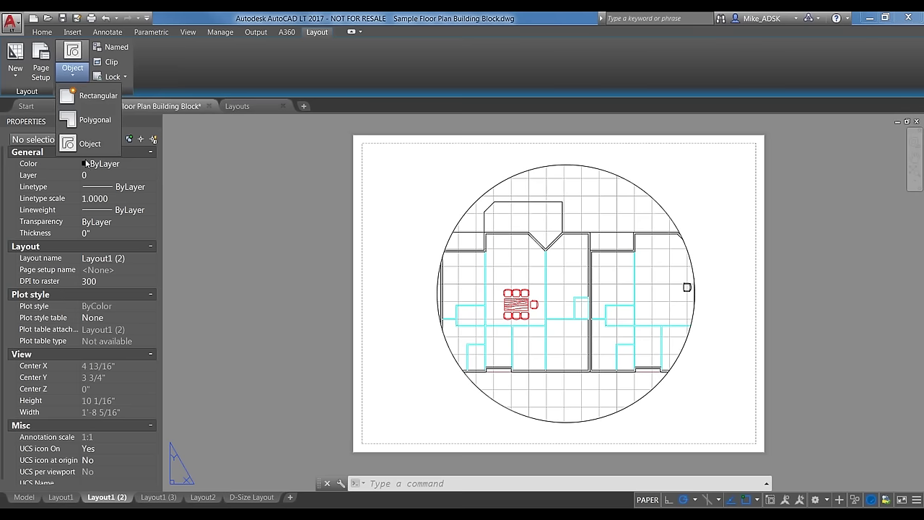
{"action": "left_click", "coordinate": [110, 85]}
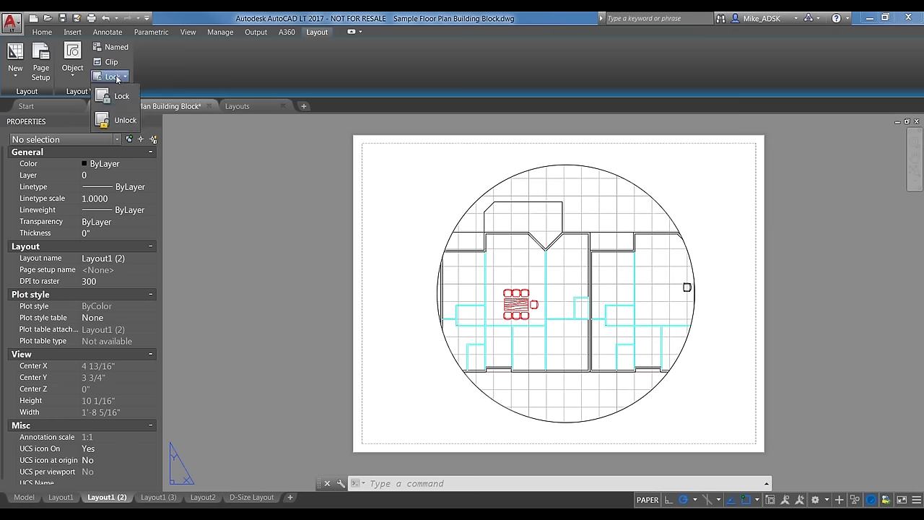
{"action": "left_click", "coordinate": [451, 184]}
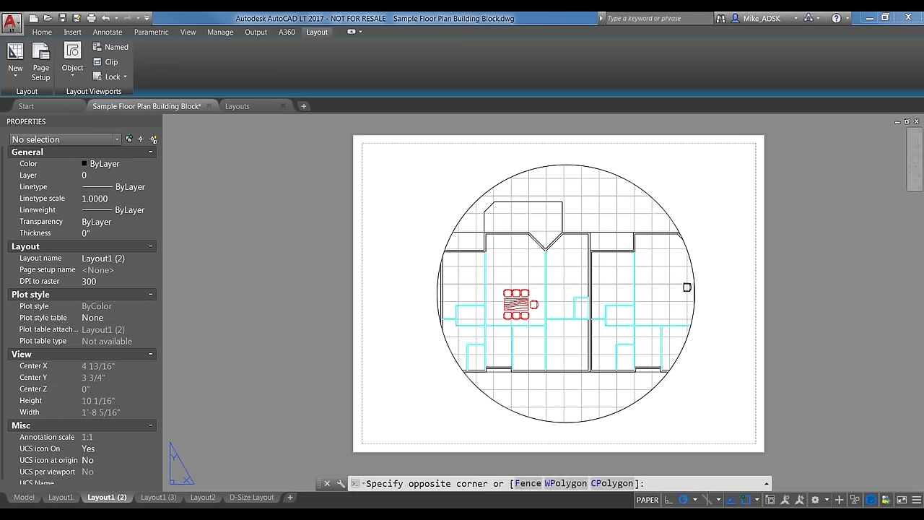
{"action": "left_click", "coordinate": [489, 211]}
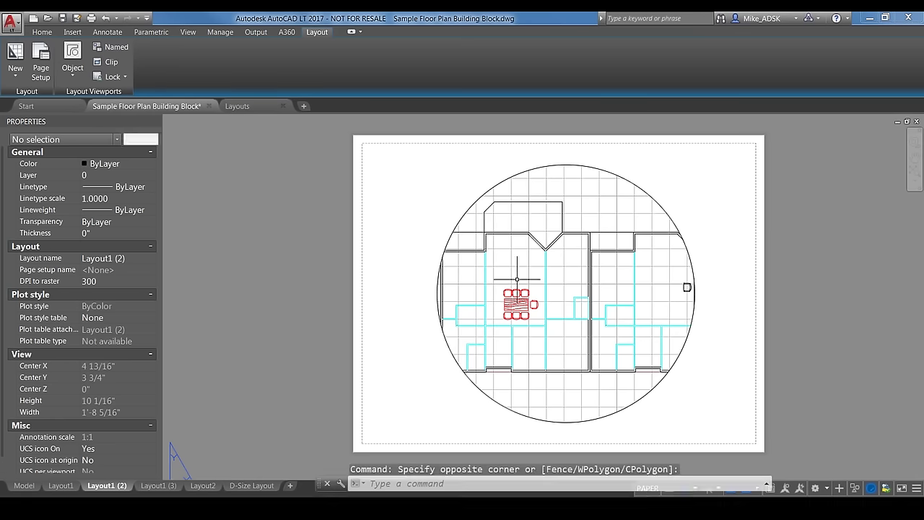
{"action": "scroll", "coordinate": [519, 289], "scroll_direction": "down", "scroll_amount": 2}
{"action": "left_click", "coordinate": [114, 77]}
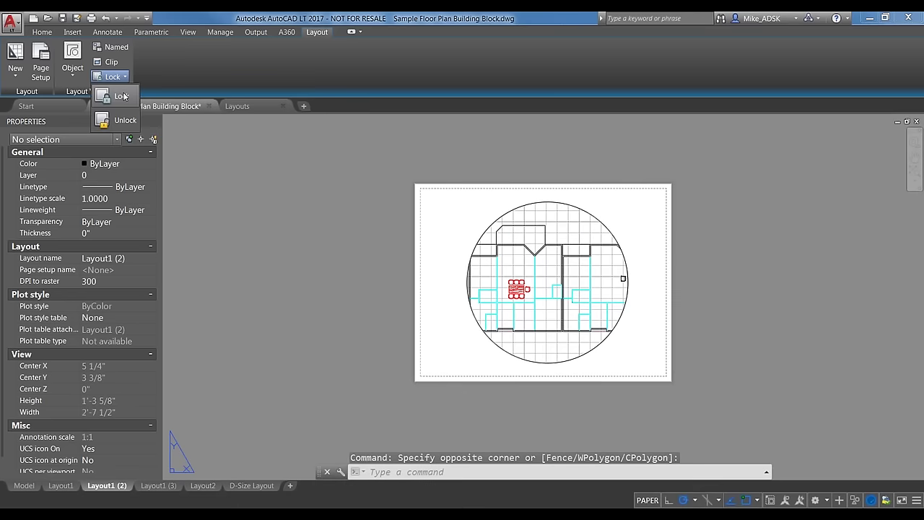
{"action": "left_click", "coordinate": [466, 198]}
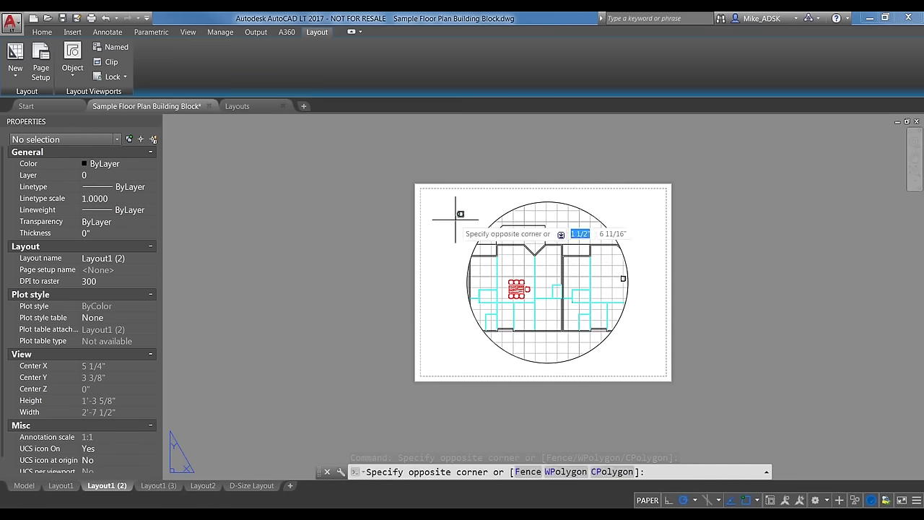
{"action": "left_click", "coordinate": [446, 232]}
{"action": "scroll", "coordinate": [501, 268], "scroll_direction": "up", "scroll_amount": 2}
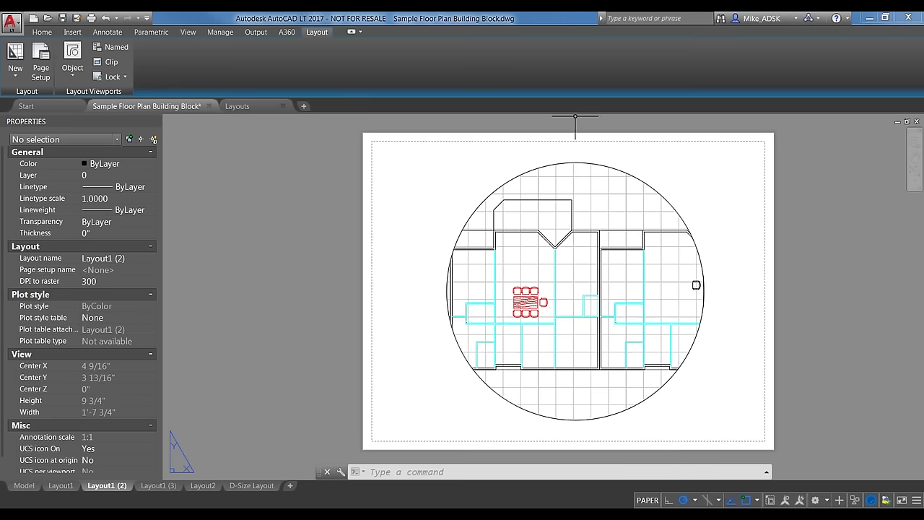
Enter the circular viewport, examine its list of available scales, and return to paper space
{"action": "left_click", "coordinate": [596, 256]}
{"action": "left_click", "coordinate": [647, 499]}
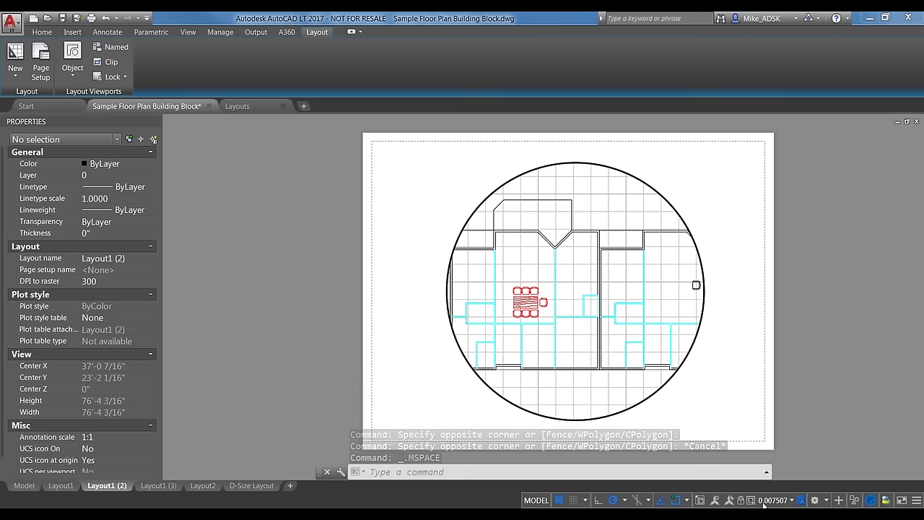
{"action": "double_click", "coordinate": [723, 352]}
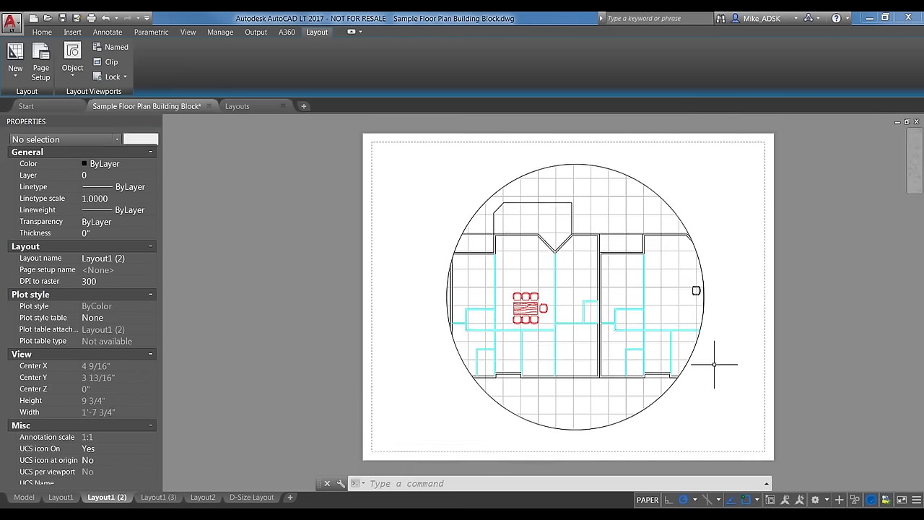
{"action": "left_click", "coordinate": [711, 367]}
{"action": "key", "text": "Escape"}
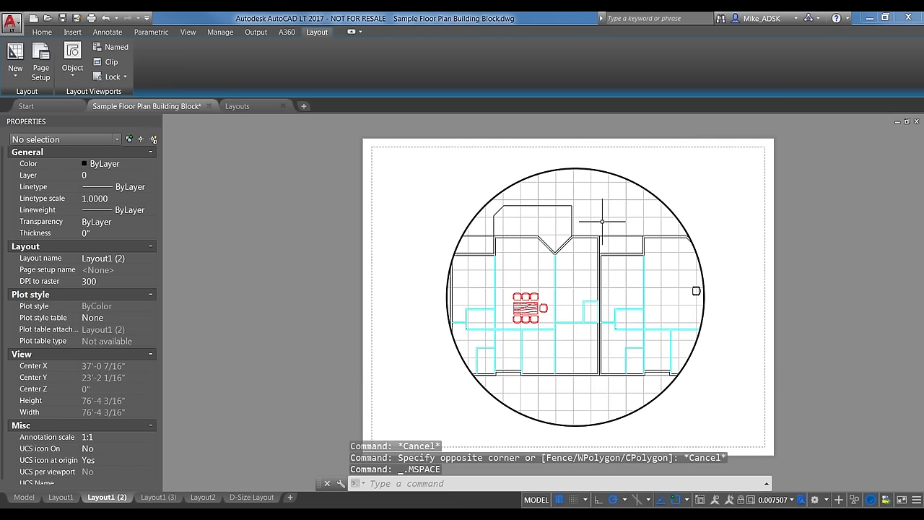
{"action": "left_click", "coordinate": [776, 500]}
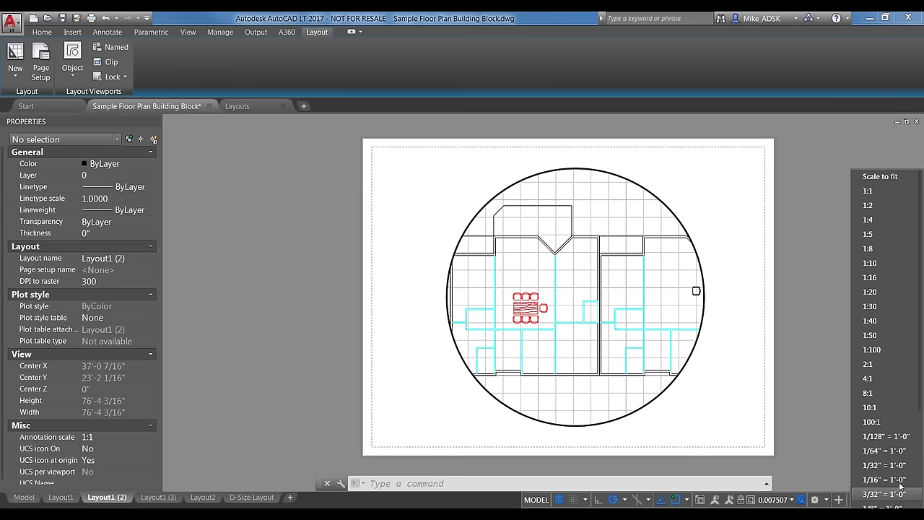
{"action": "left_click", "coordinate": [758, 400]}
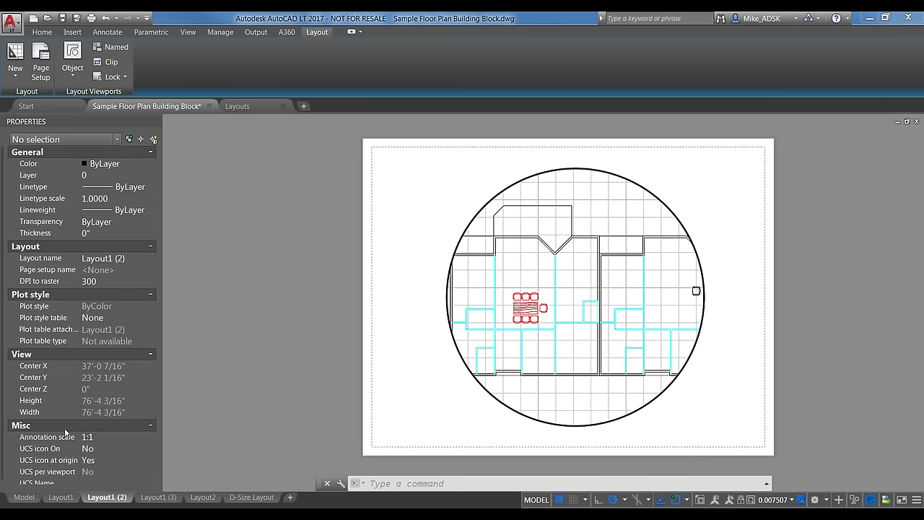
{"action": "scroll", "coordinate": [83, 146], "scroll_direction": "down", "scroll_amount": 1}
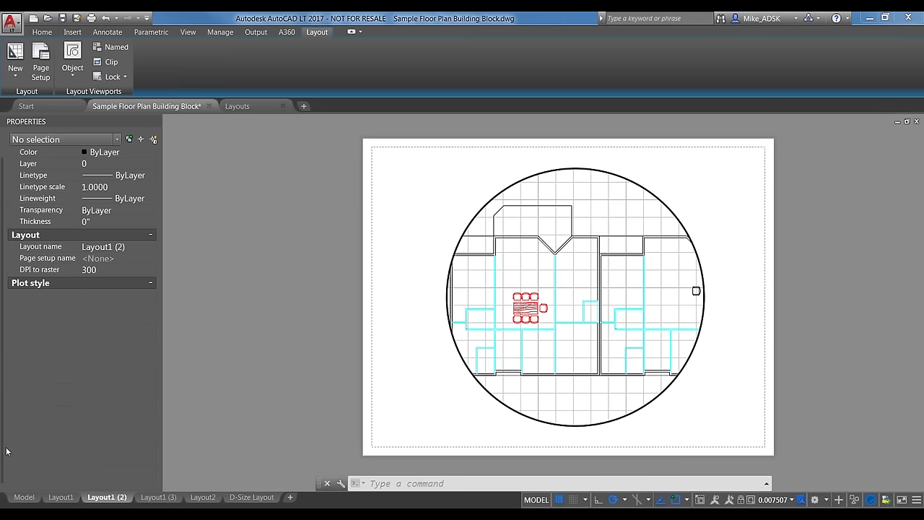
{"action": "double_click", "coordinate": [451, 281]}
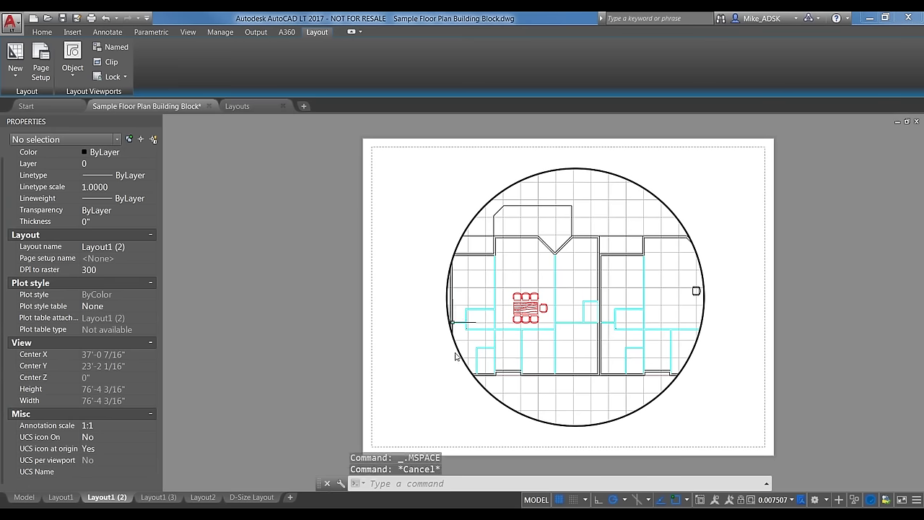
{"action": "left_click", "coordinate": [454, 341]}
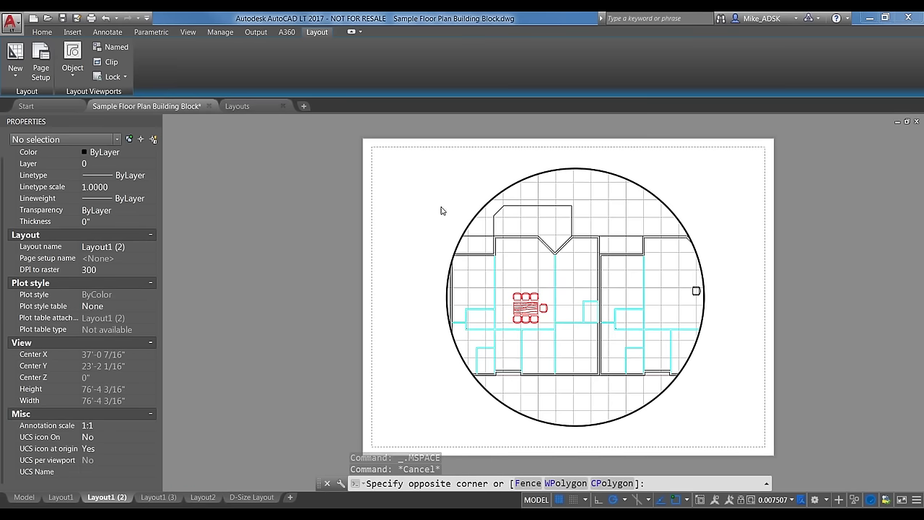
{"action": "double_click", "coordinate": [472, 101]}
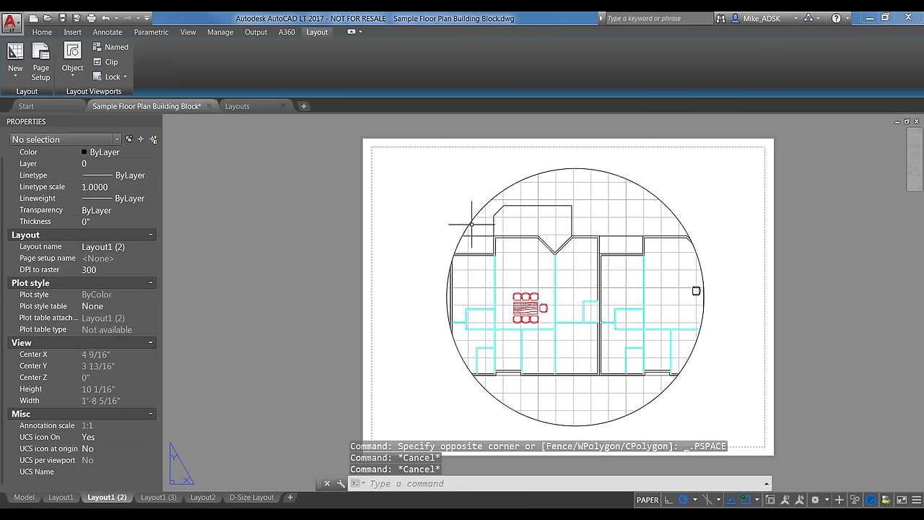
Set the circular viewport's standard scale to 1/16" = 1'-0"
{"action": "left_click", "coordinate": [455, 246]}
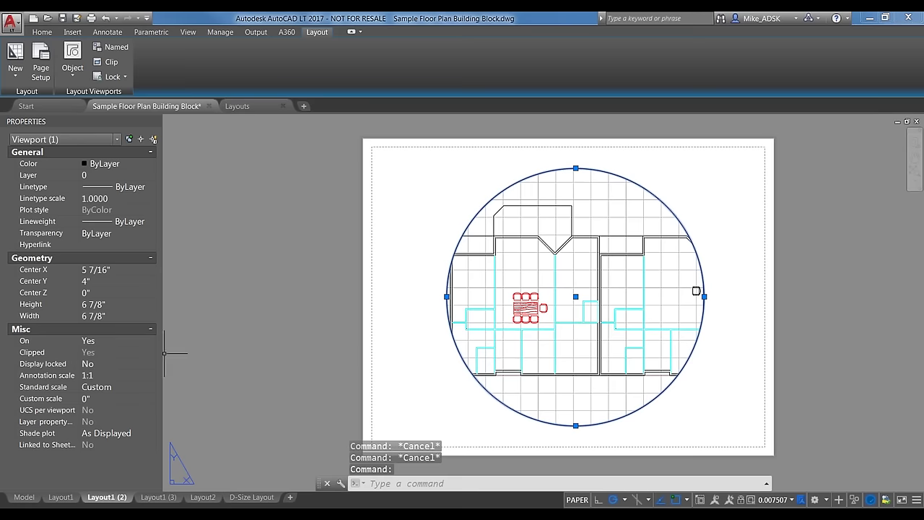
{"action": "left_click", "coordinate": [123, 390]}
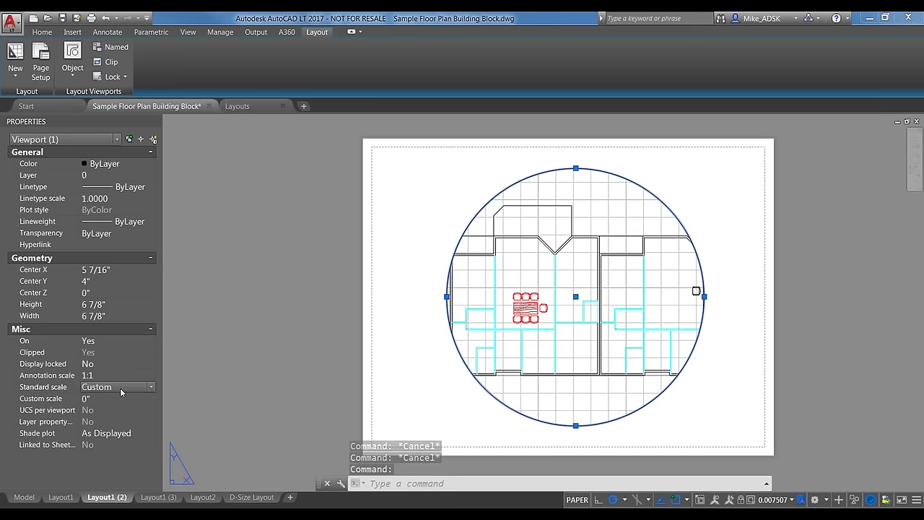
{"action": "left_click", "coordinate": [136, 390]}
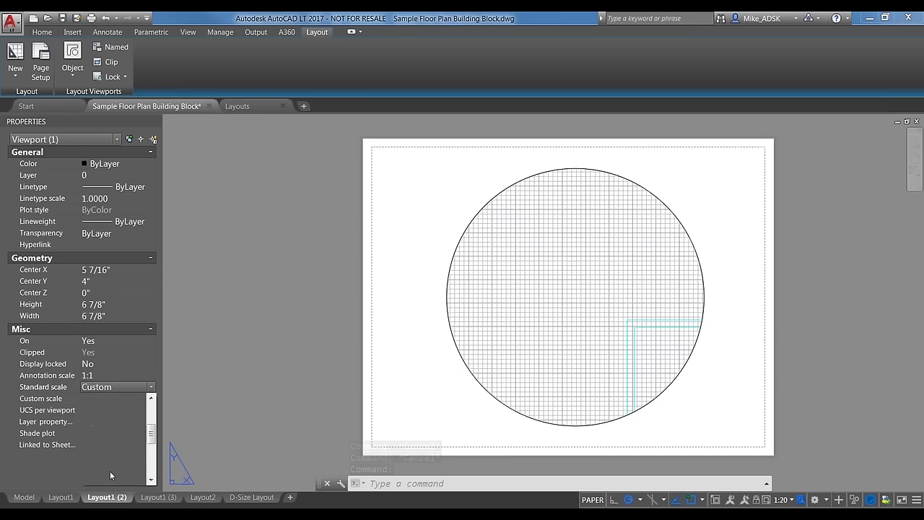
{"action": "scroll", "coordinate": [110, 470], "scroll_direction": "down", "scroll_amount": 2}
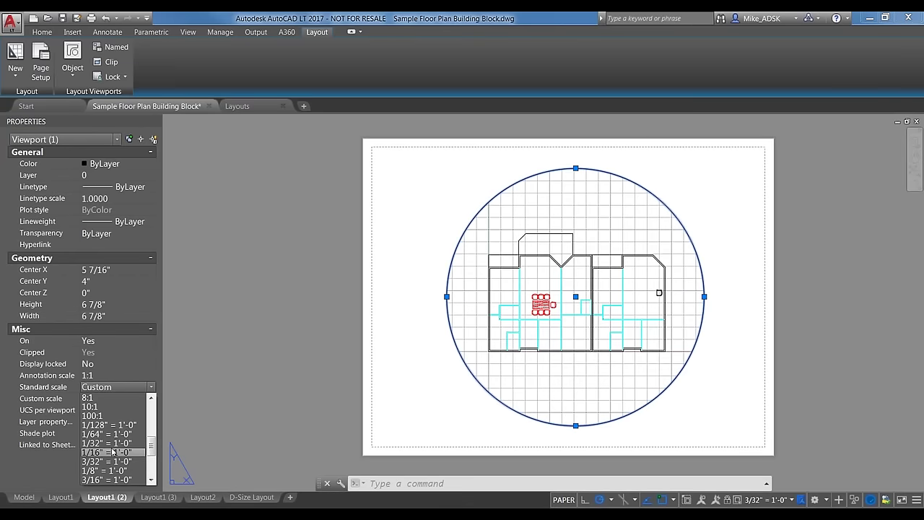
{"action": "left_click", "coordinate": [108, 452]}
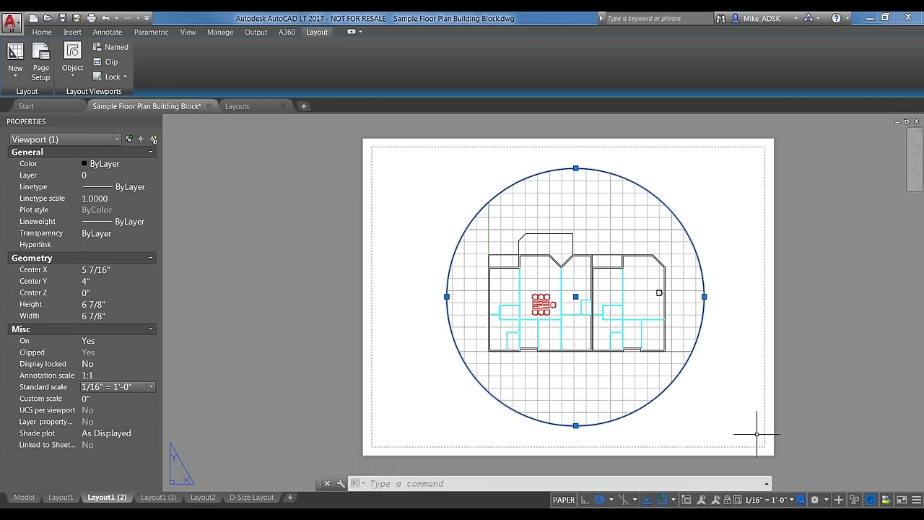
Shrink the circular viewport about its centre to a diameter of about 3 3/8" by stretching its edge grip inward
{"action": "left_click", "coordinate": [433, 376]}
{"action": "left_click", "coordinate": [396, 427]}
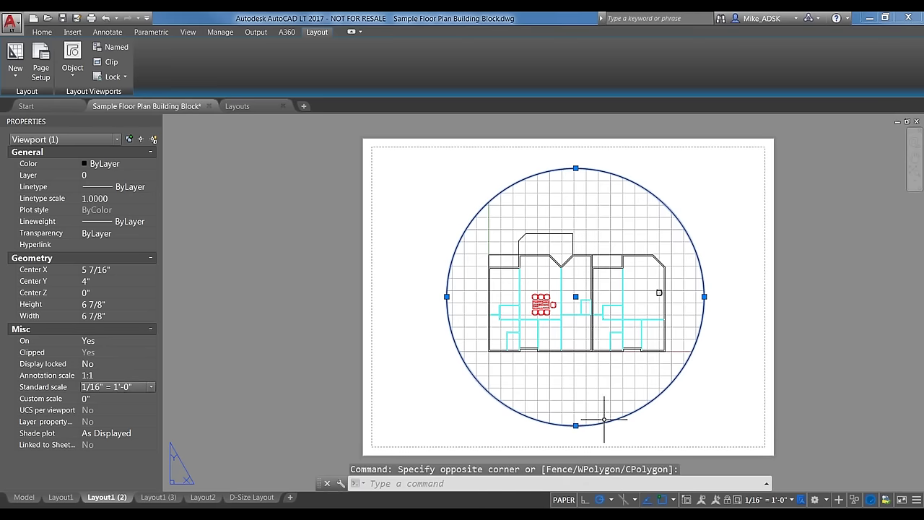
{"action": "left_click", "coordinate": [575, 425]}
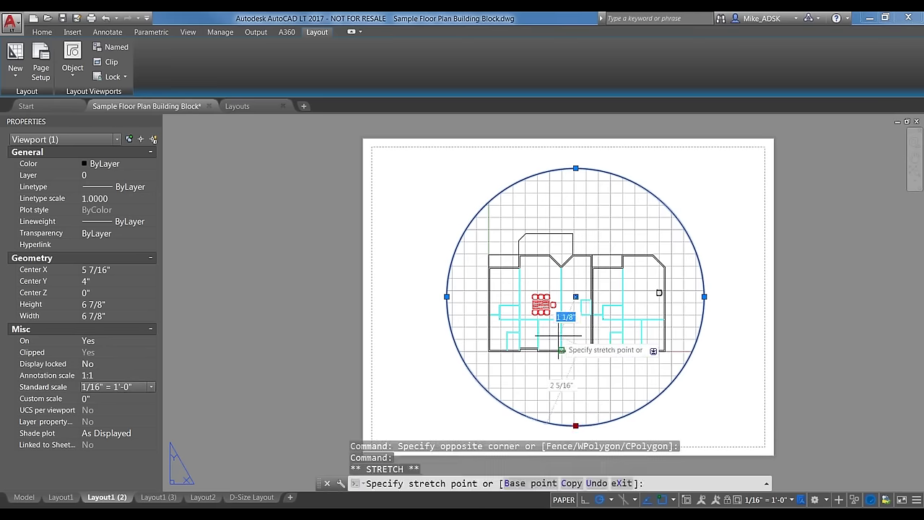
{"action": "left_click", "coordinate": [575, 358]}
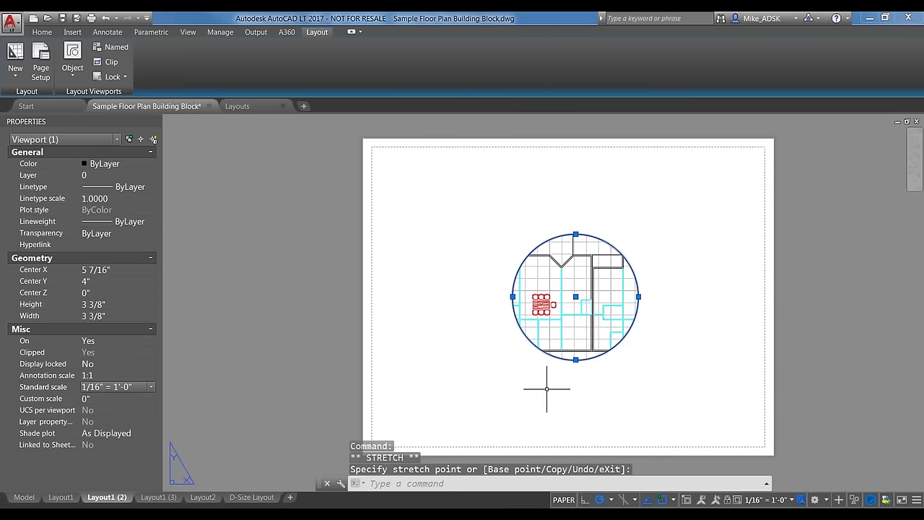
Copy the circular viewport once toward the sheet's lower-left area
{"action": "type", "text": "co"}
{"action": "key", "text": "Return"}
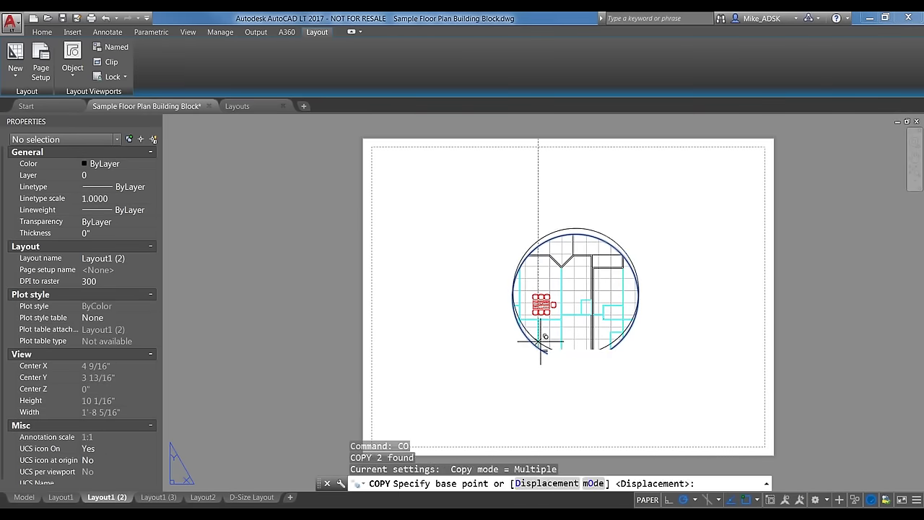
{"action": "left_click", "coordinate": [632, 305]}
{"action": "left_click", "coordinate": [510, 372]}
{"action": "key", "text": "Escape"}
Set the copied lower-left circular viewport's annotation scale to 1/32" = 1'-0" and clear the selection
{"action": "left_click", "coordinate": [510, 372]}
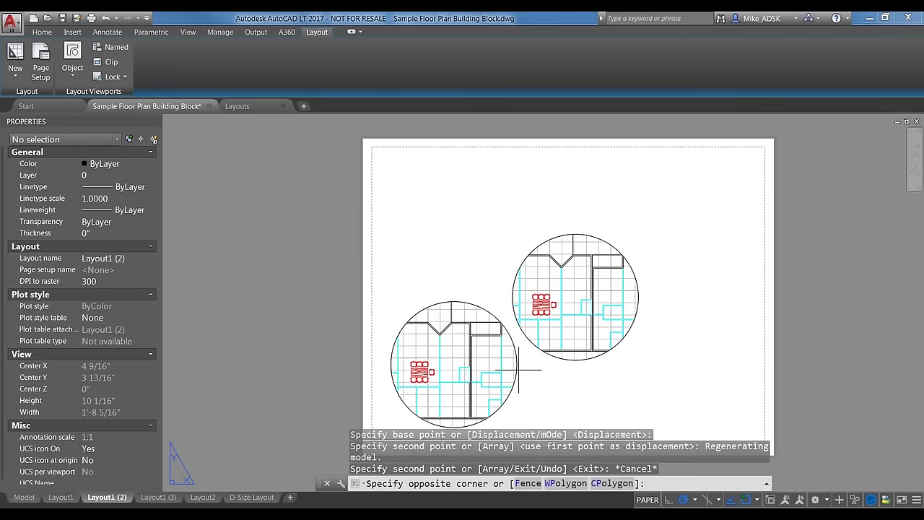
{"action": "left_click", "coordinate": [477, 371]}
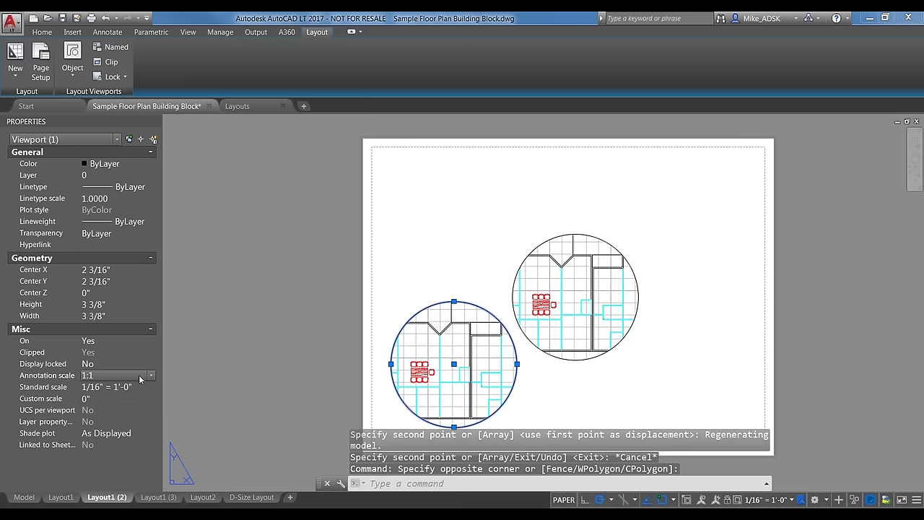
{"action": "left_click", "coordinate": [151, 376]}
{"action": "scroll", "coordinate": [124, 403], "scroll_direction": "down", "scroll_amount": 6}
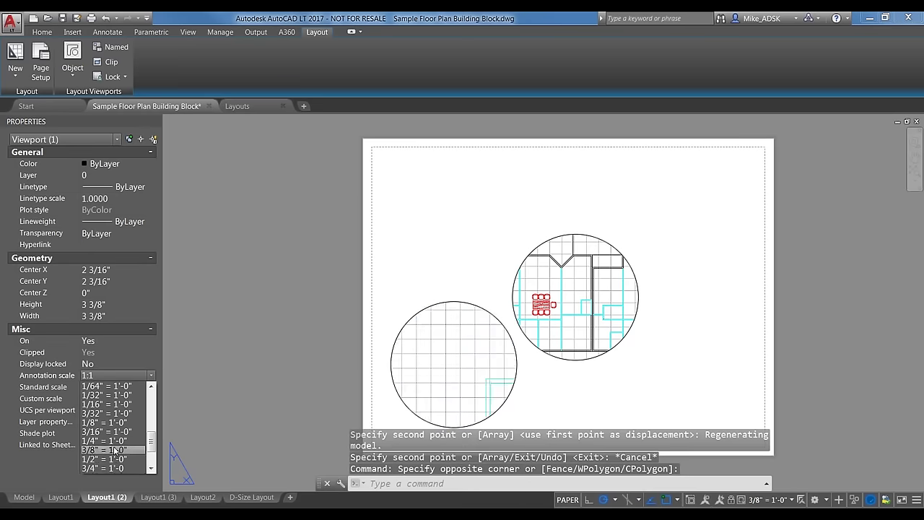
{"action": "left_click", "coordinate": [106, 394]}
{"action": "key", "text": "Escape"}
{"action": "key", "text": "Escape"}
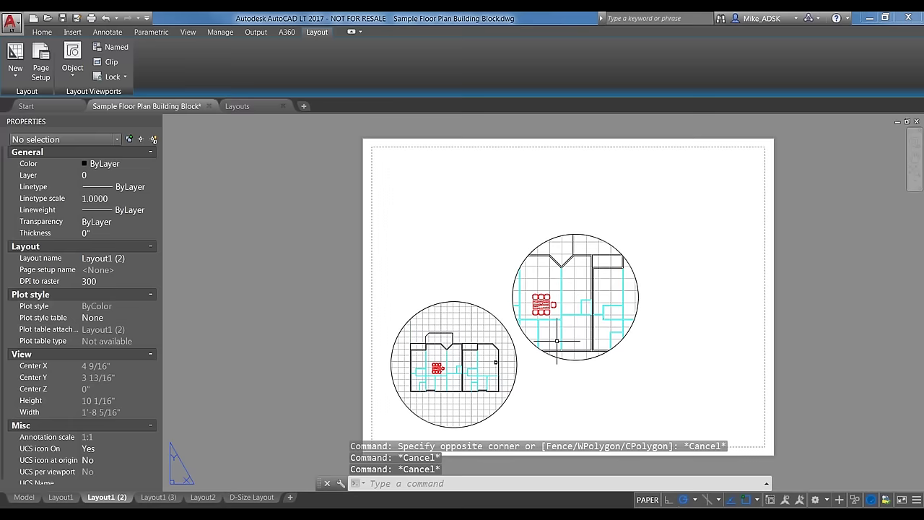
Set the original circular viewport's standard scale to 3/32" = 1'-0" and clear the selection
{"action": "left_click", "coordinate": [553, 355]}
{"action": "left_click", "coordinate": [135, 390]}
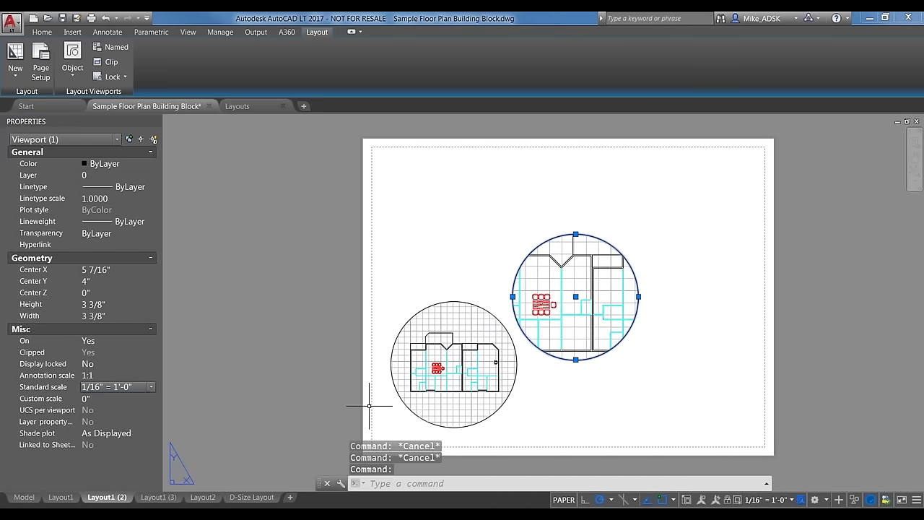
{"action": "left_click", "coordinate": [150, 387]}
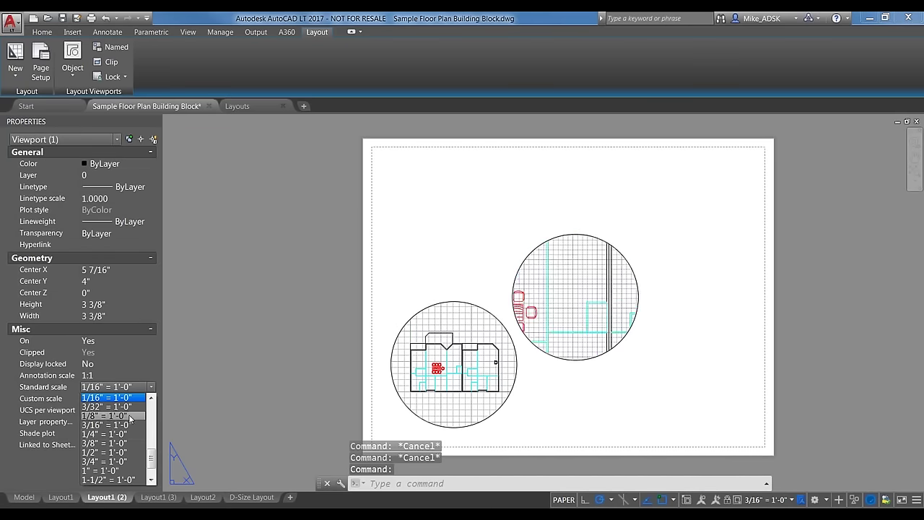
{"action": "left_click", "coordinate": [132, 407]}
{"action": "key", "text": "Escape"}
{"action": "key", "text": "Escape"}
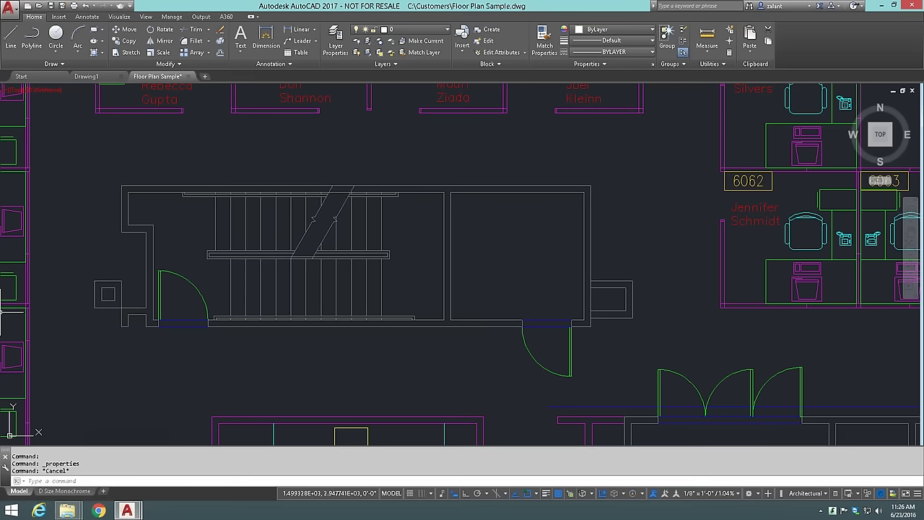
On the D Size Monochrome layout of Floor Plan Sample.dwg, create a large rectangular viewport beside the title block with MVIEW
{"action": "left_click", "coordinate": [52, 492]}
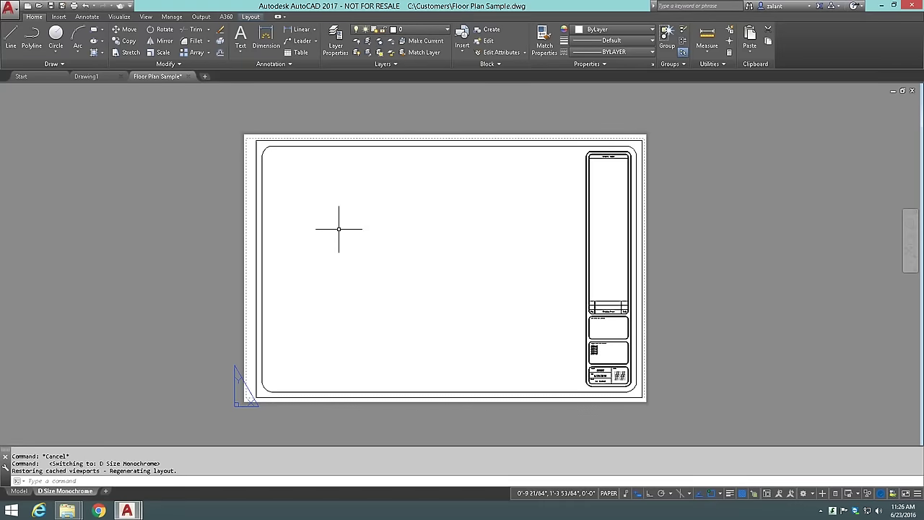
{"action": "type", "text": "m"}
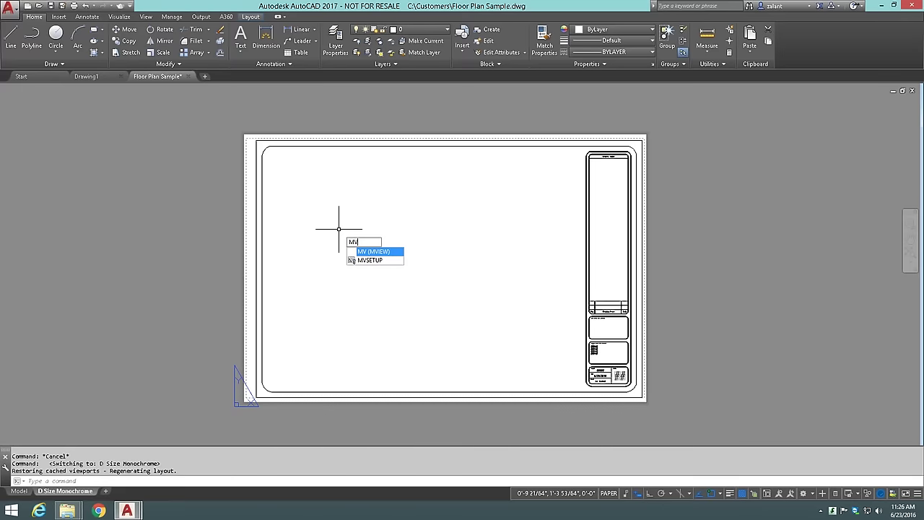
{"action": "type", "text": "v"}
{"action": "key", "text": "Return"}
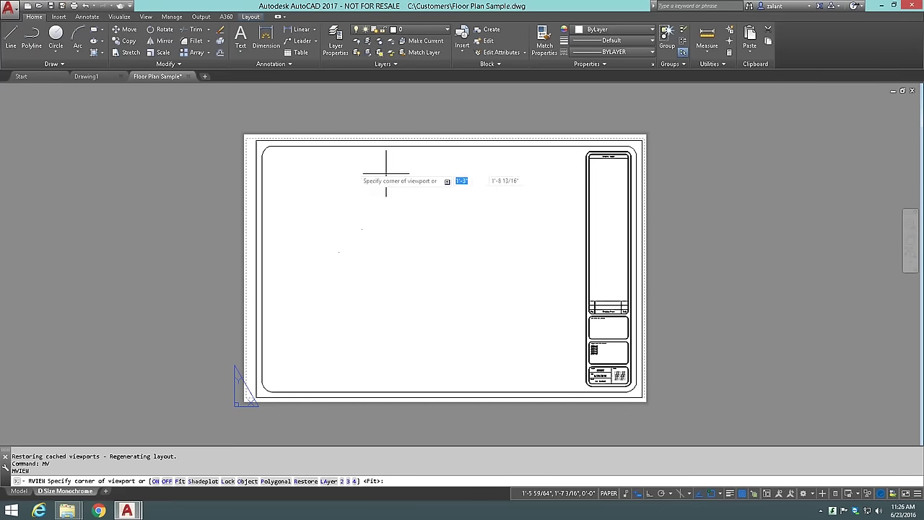
{"action": "left_click", "coordinate": [296, 161]}
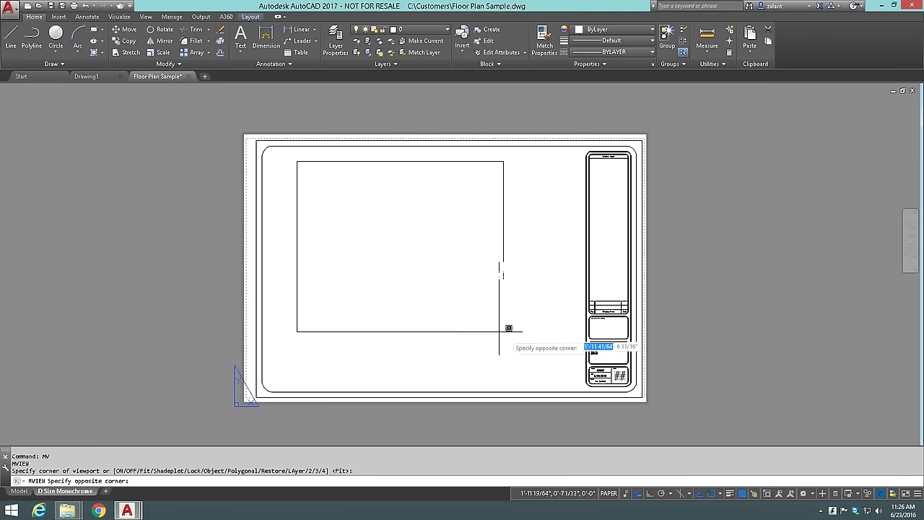
{"action": "left_click", "coordinate": [539, 364]}
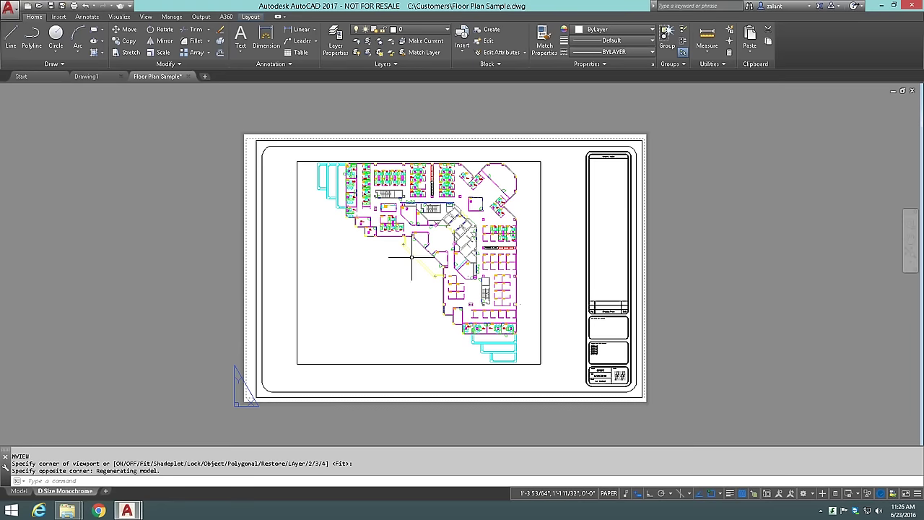
Enter the new viewport, zoom its view in on the diagonal core walls beside the staircase, and return to paper space
{"action": "double_click", "coordinate": [434, 222]}
{"action": "scroll", "coordinate": [435, 222], "scroll_direction": "up", "scroll_amount": 8}
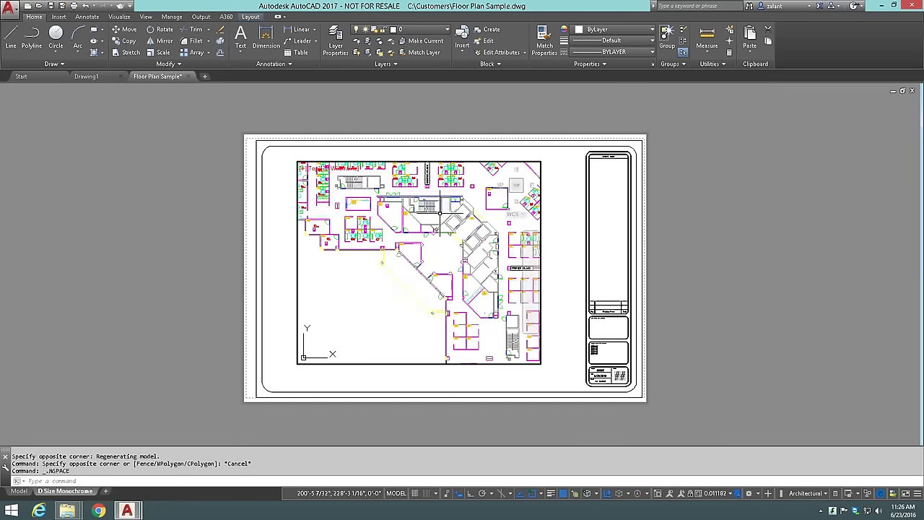
{"action": "scroll", "coordinate": [434, 222], "scroll_direction": "up", "scroll_amount": 3}
{"action": "middle_click_drag", "start_coordinate": [429, 223], "coordinate": [401, 248]}
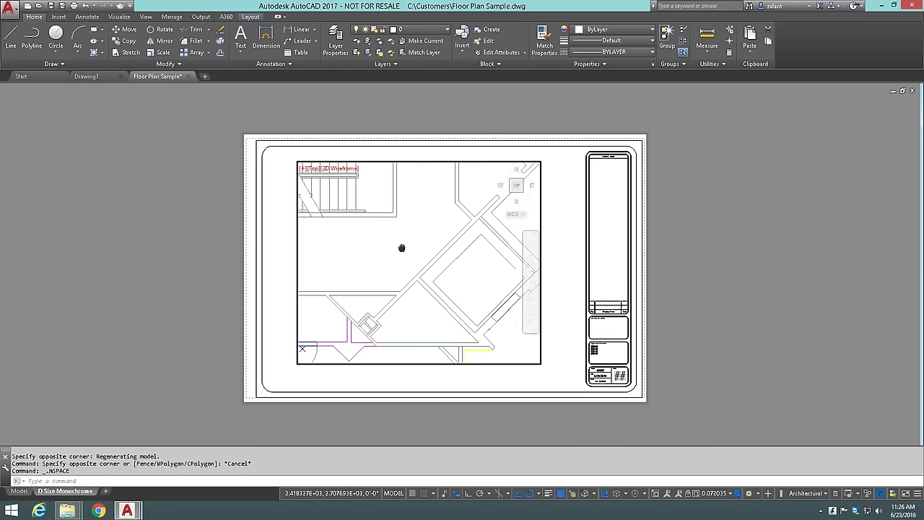
{"action": "double_click", "coordinate": [549, 249]}
Lock the display of the rectangular viewport
{"action": "left_click", "coordinate": [539, 244]}
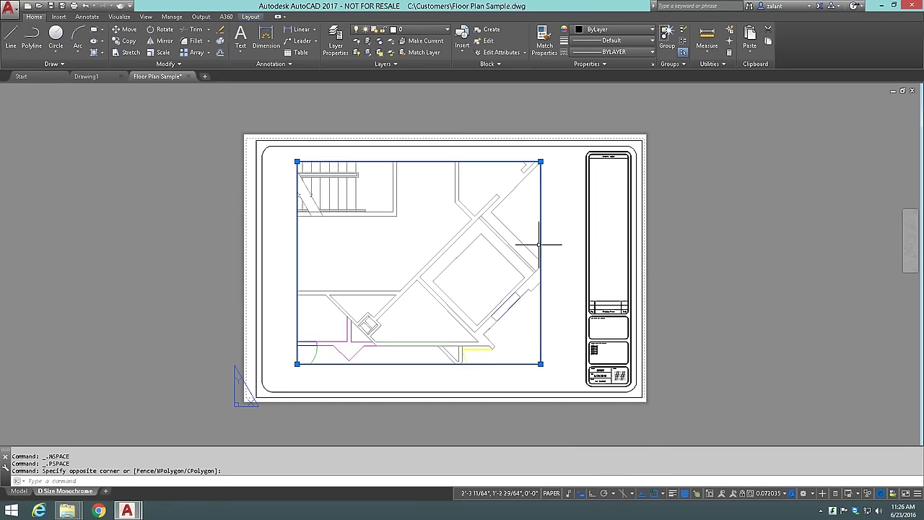
{"action": "right_click", "coordinate": [540, 244]}
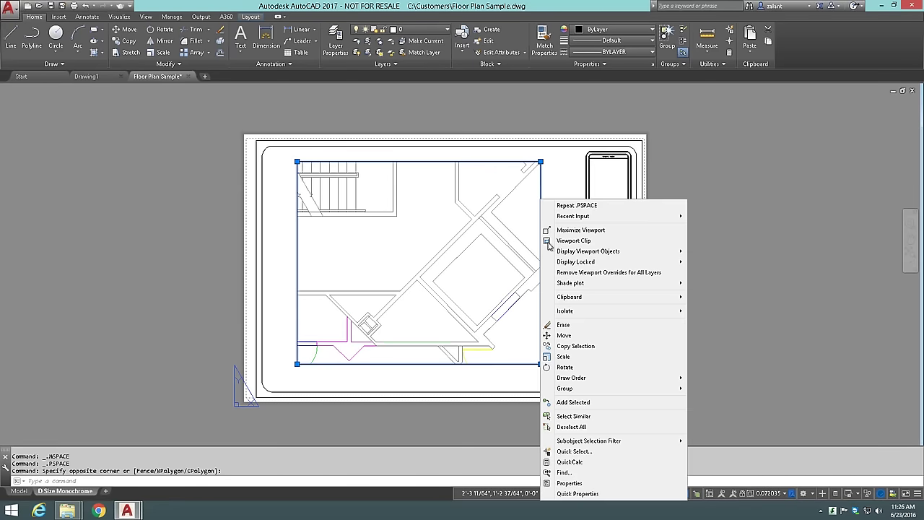
{"action": "mouse_move", "coordinate": [674, 265]}
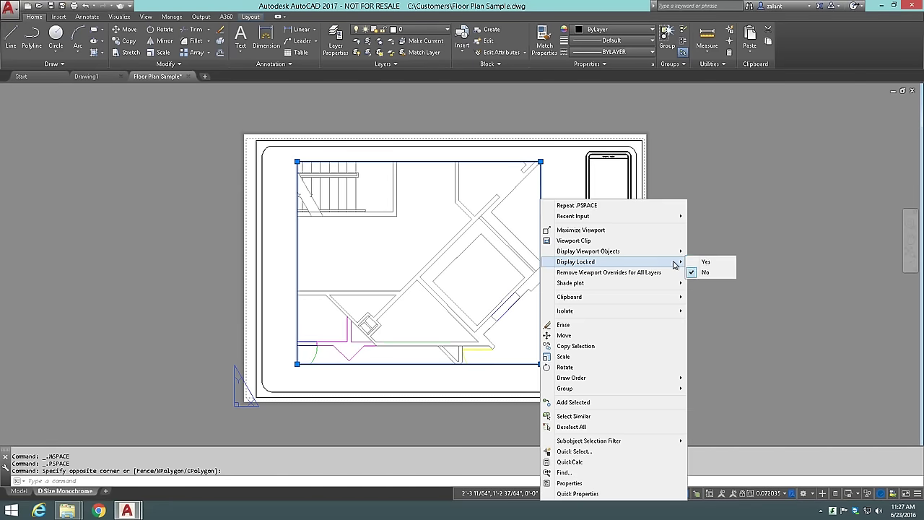
{"action": "left_click", "coordinate": [706, 262]}
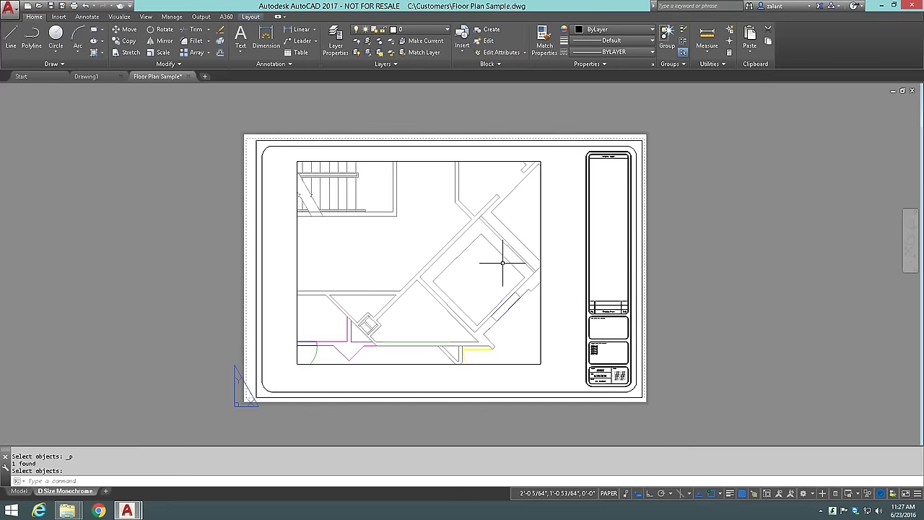
Enter the locked viewport and zoom in and out to examine how the sheet and viewport view behave
{"action": "double_click", "coordinate": [479, 264]}
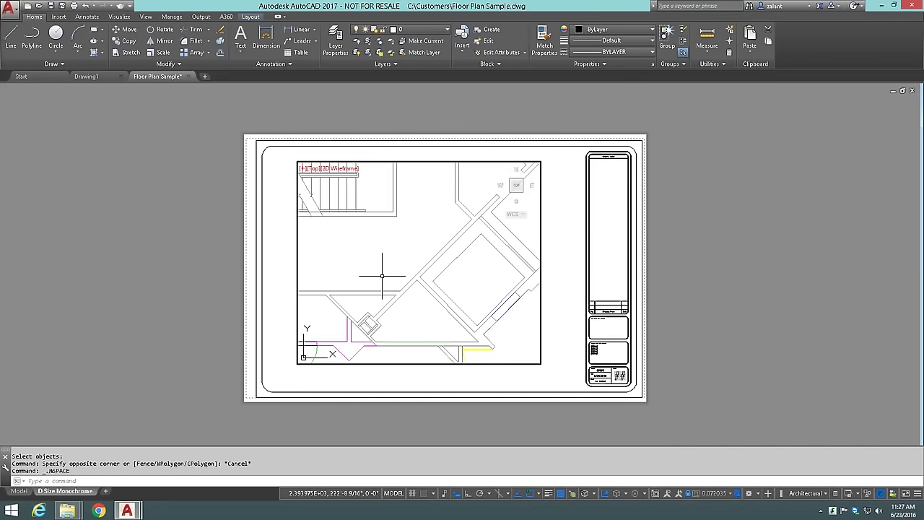
{"action": "scroll", "coordinate": [393, 279], "scroll_direction": "down", "scroll_amount": 3}
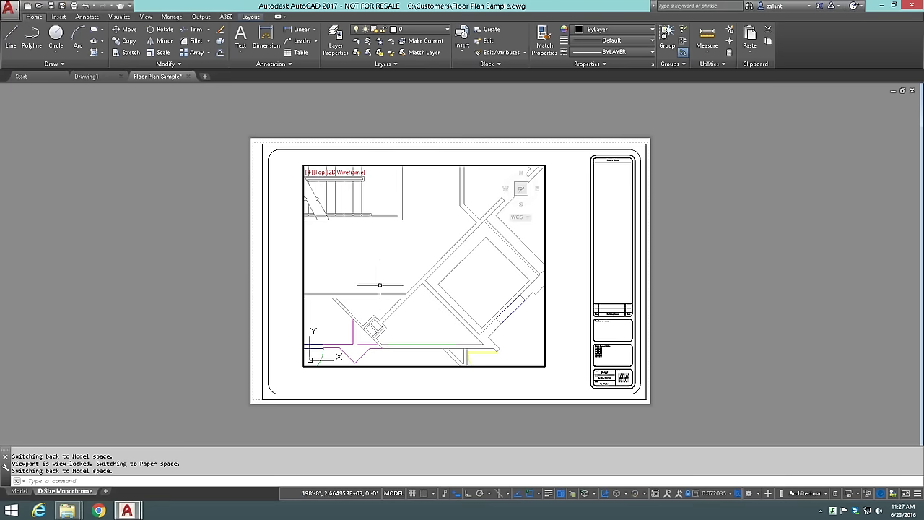
{"action": "scroll", "coordinate": [406, 278], "scroll_direction": "up", "scroll_amount": 2}
{"action": "scroll", "coordinate": [439, 278], "scroll_direction": "up", "scroll_amount": 4}
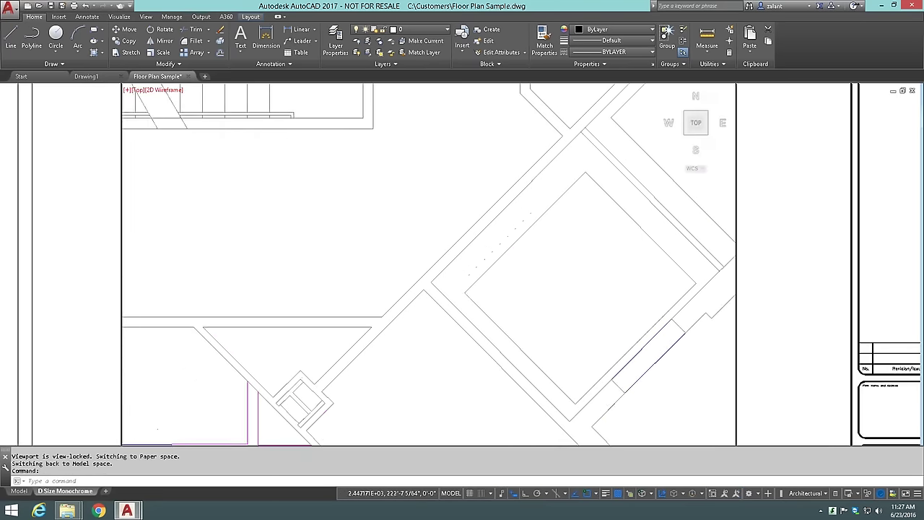
{"action": "scroll", "coordinate": [439, 279], "scroll_direction": "up", "scroll_amount": 2}
{"action": "scroll", "coordinate": [444, 286], "scroll_direction": "down", "scroll_amount": 6}
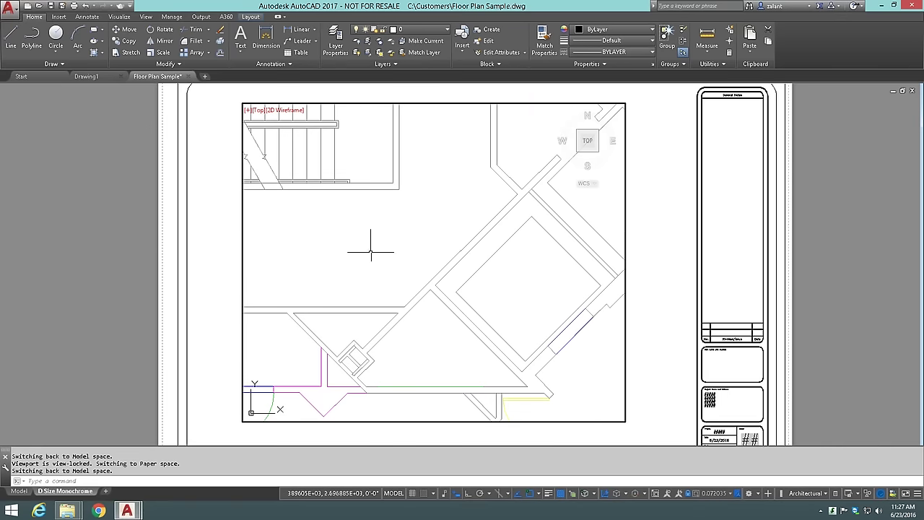
{"action": "scroll", "coordinate": [368, 229], "scroll_direction": "up", "scroll_amount": 4}
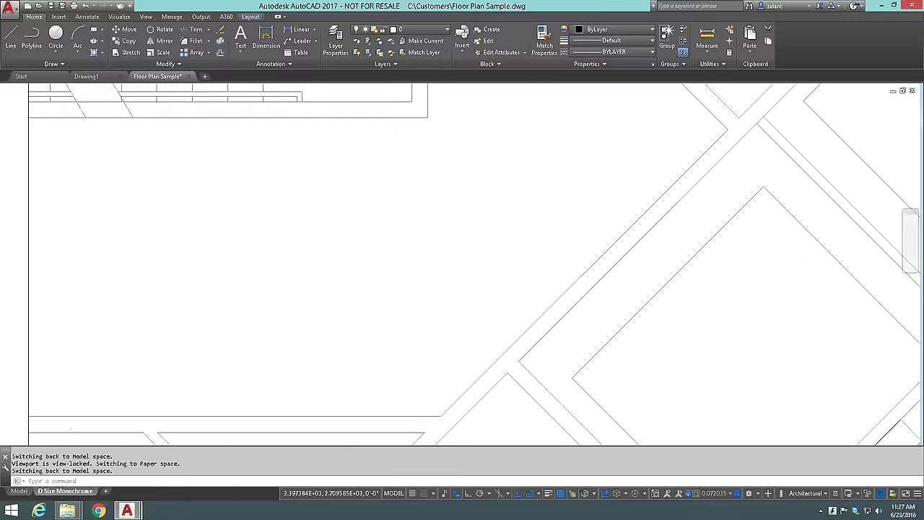
{"action": "scroll", "coordinate": [380, 233], "scroll_direction": "down", "scroll_amount": 4}
{"action": "scroll", "coordinate": [378, 235], "scroll_direction": "down", "scroll_amount": 3}
{"action": "scroll", "coordinate": [382, 237], "scroll_direction": "up", "scroll_amount": 5}
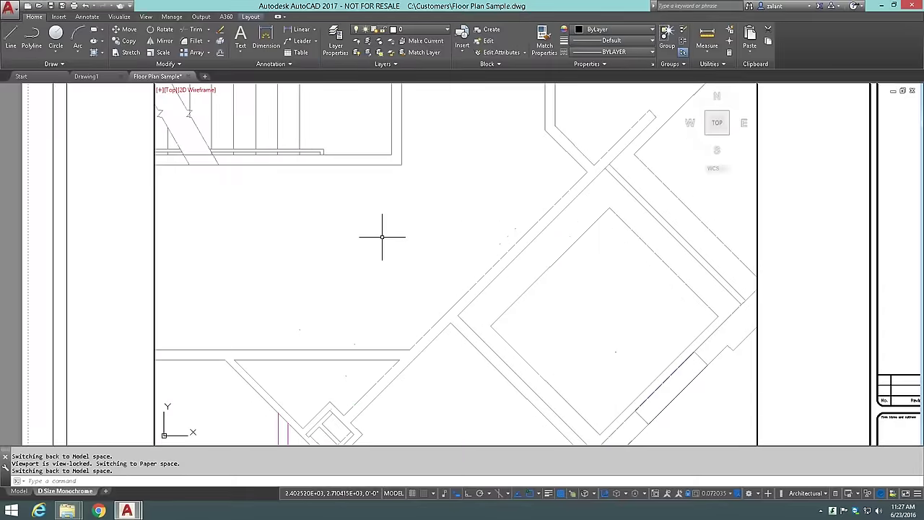
{"action": "scroll", "coordinate": [382, 237], "scroll_direction": "down", "scroll_amount": 3}
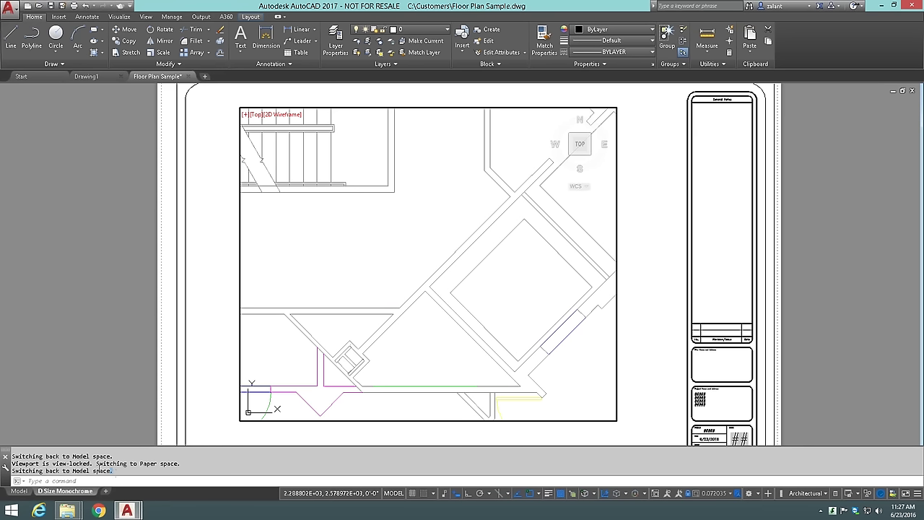
Open the command history in an enlarged text window, read the messages about the locked viewport, and close the window
{"action": "left_click_drag", "start_coordinate": [114, 471], "coordinate": [14, 455]}
{"action": "key", "text": "F2"}
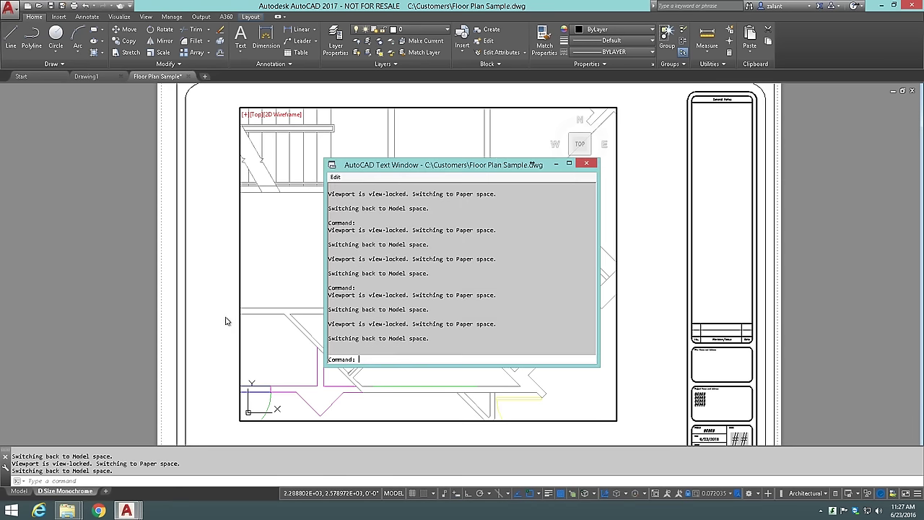
{"action": "left_click_drag", "start_coordinate": [532, 165], "coordinate": [483, 97]}
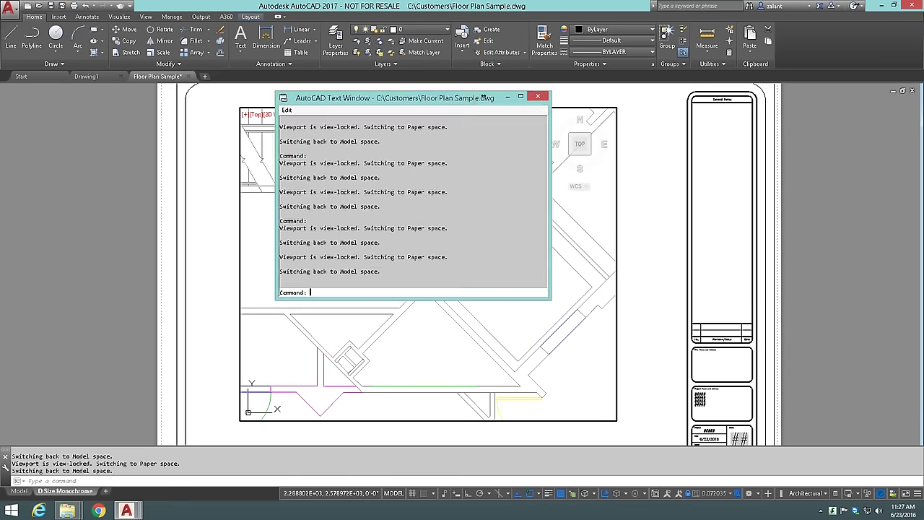
{"action": "left_click_drag", "start_coordinate": [547, 296], "coordinate": [695, 425]}
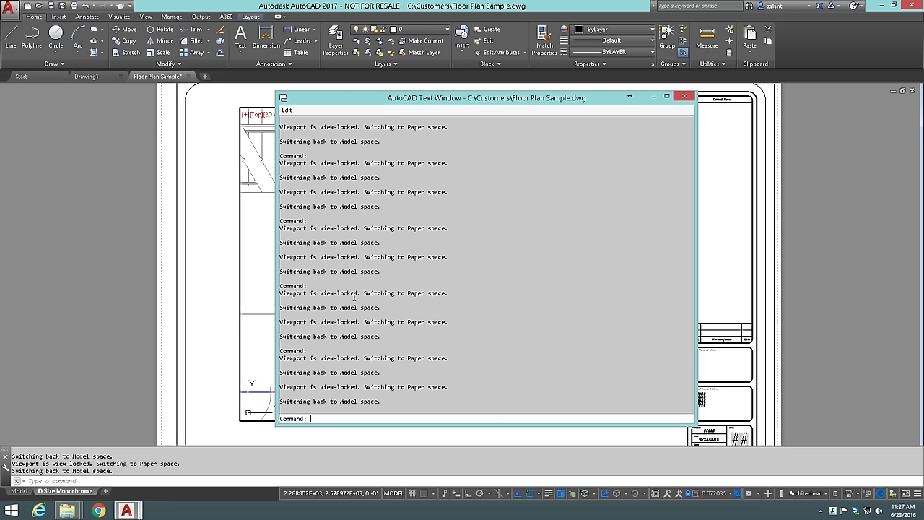
{"action": "left_click", "coordinate": [684, 97]}
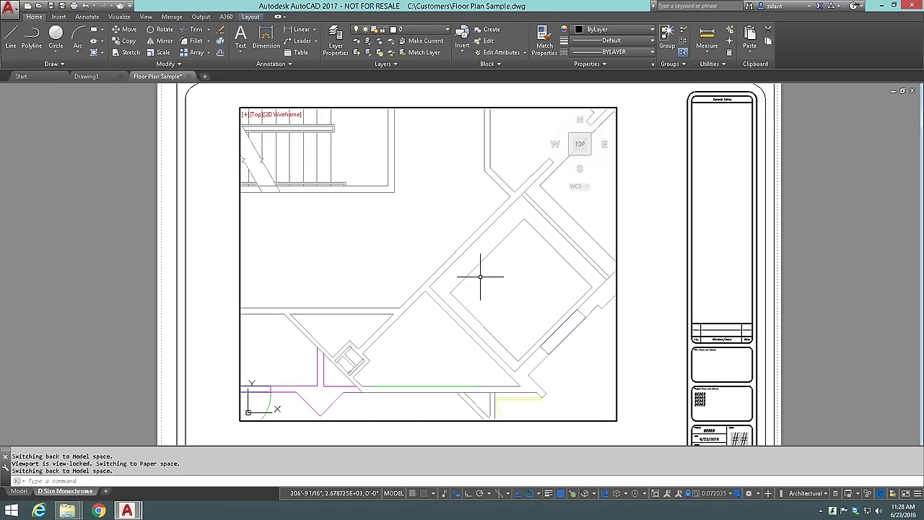
Maximize the locked viewport and zoom its view out to the surrounding rooms and offices
{"action": "scroll", "coordinate": [482, 278], "scroll_direction": "up", "scroll_amount": 4}
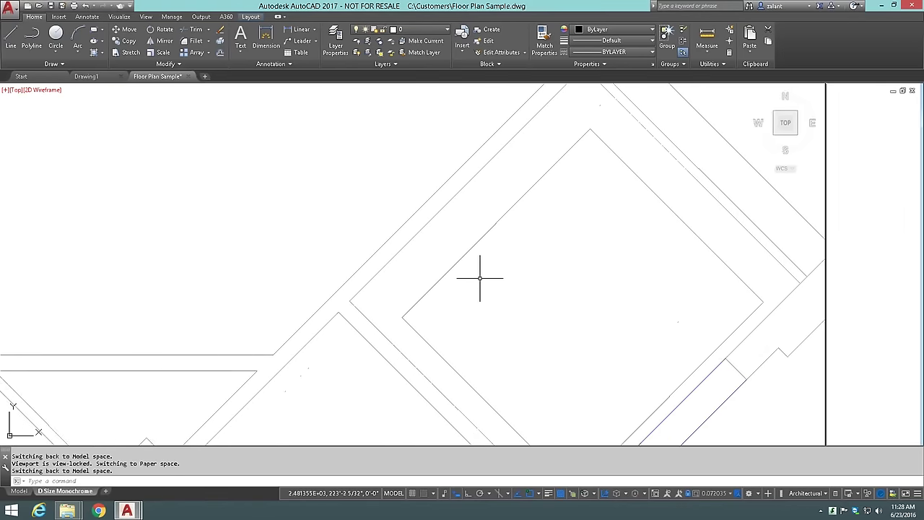
{"action": "scroll", "coordinate": [479, 277], "scroll_direction": "up", "scroll_amount": 3}
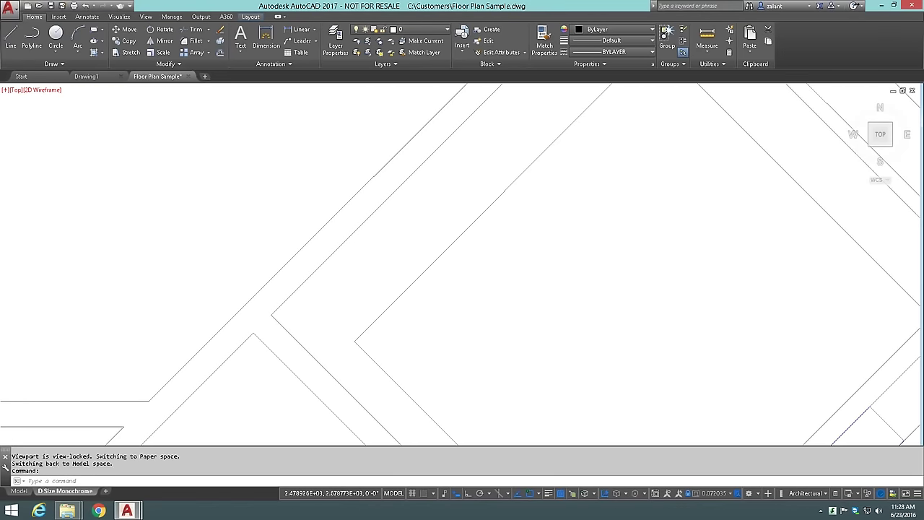
{"action": "scroll", "coordinate": [466, 278], "scroll_direction": "down", "scroll_amount": 4}
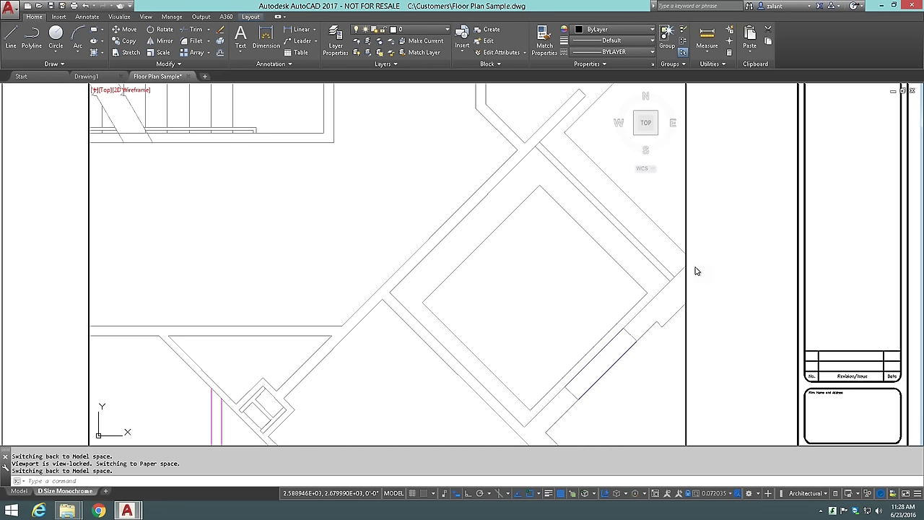
{"action": "left_click", "coordinate": [653, 497]}
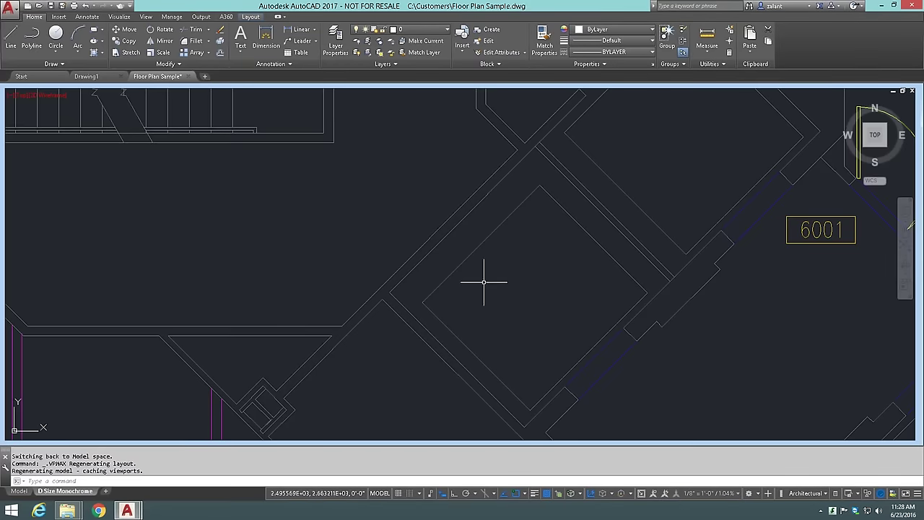
{"action": "scroll", "coordinate": [467, 256], "scroll_direction": "down", "scroll_amount": 6}
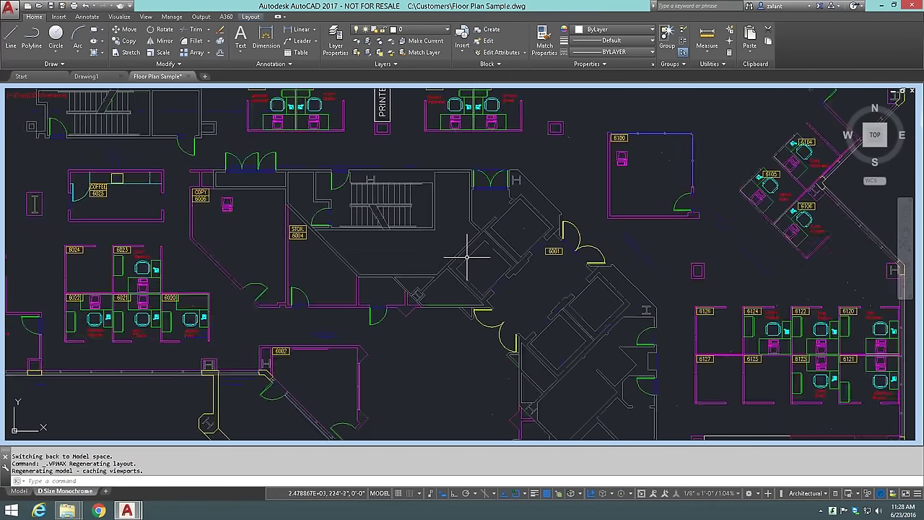
Examine the whole floor plan in the maximized viewport, zooming out to the full building and in on the rooms around the core
{"action": "scroll", "coordinate": [467, 255], "scroll_direction": "down", "scroll_amount": 2}
{"action": "scroll", "coordinate": [436, 260], "scroll_direction": "down", "scroll_amount": 2}
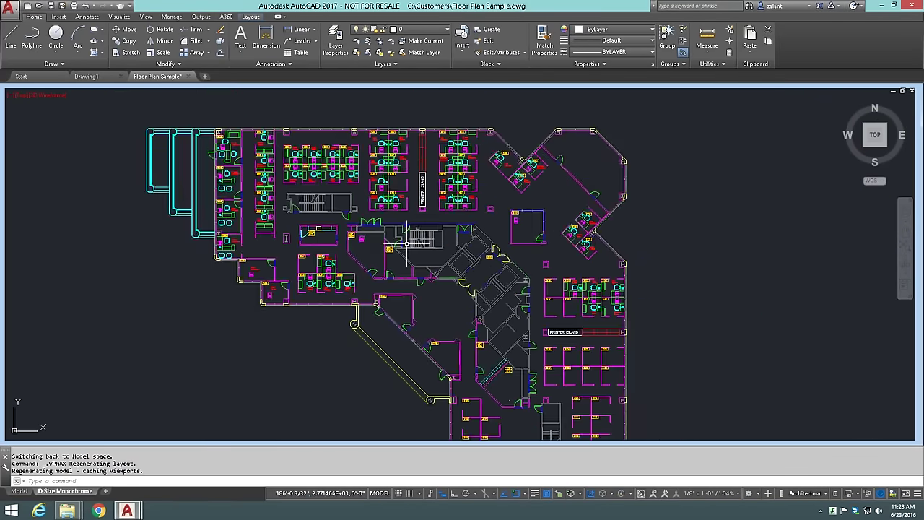
{"action": "scroll", "coordinate": [406, 244], "scroll_direction": "up", "scroll_amount": 2}
{"action": "scroll", "coordinate": [418, 244], "scroll_direction": "down", "scroll_amount": 4}
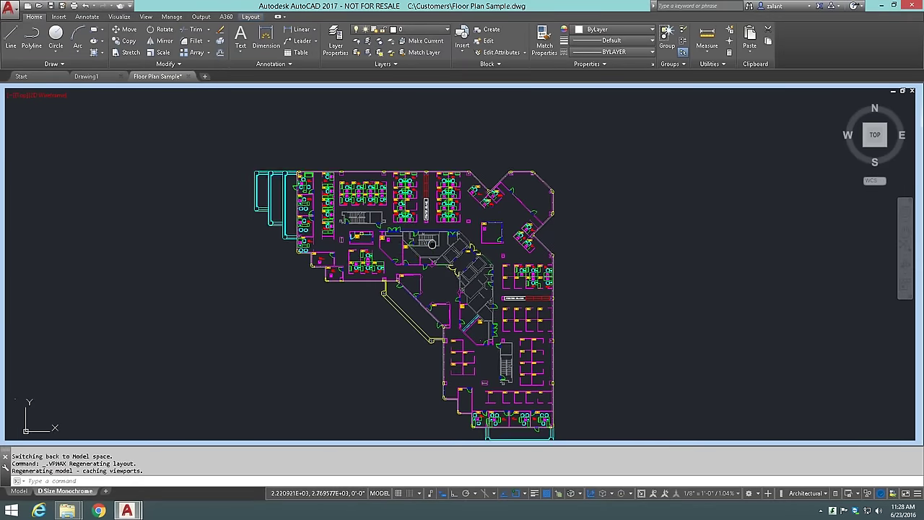
{"action": "middle_click_drag", "start_coordinate": [431, 243], "coordinate": [461, 238]}
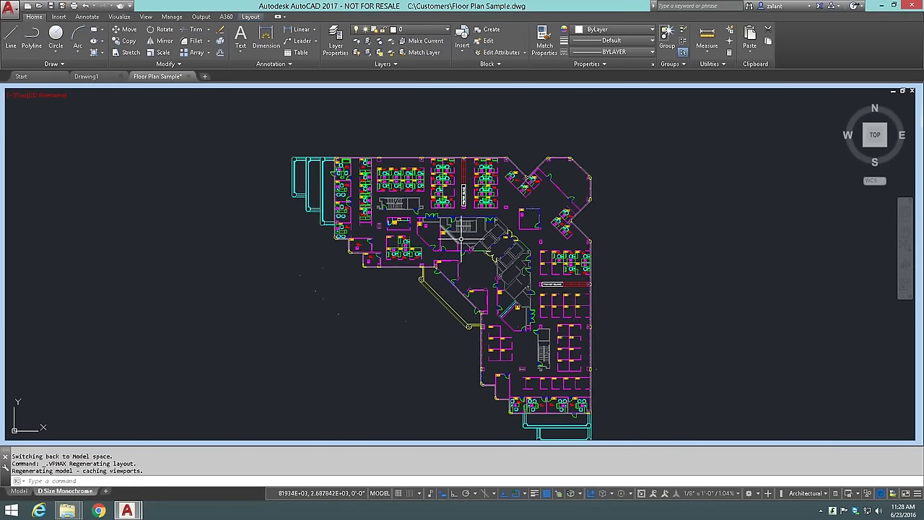
{"action": "scroll", "coordinate": [469, 240], "scroll_direction": "up", "scroll_amount": 3}
{"action": "scroll", "coordinate": [488, 244], "scroll_direction": "down", "scroll_amount": 3}
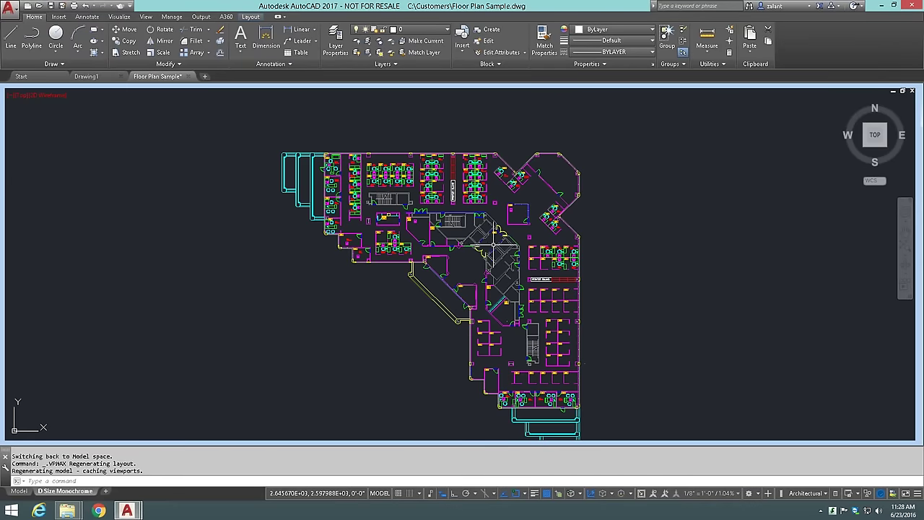
{"action": "scroll", "coordinate": [489, 244], "scroll_direction": "down", "scroll_amount": 2}
{"action": "scroll", "coordinate": [466, 248], "scroll_direction": "up", "scroll_amount": 4}
{"action": "scroll", "coordinate": [465, 247], "scroll_direction": "up", "scroll_amount": 4}
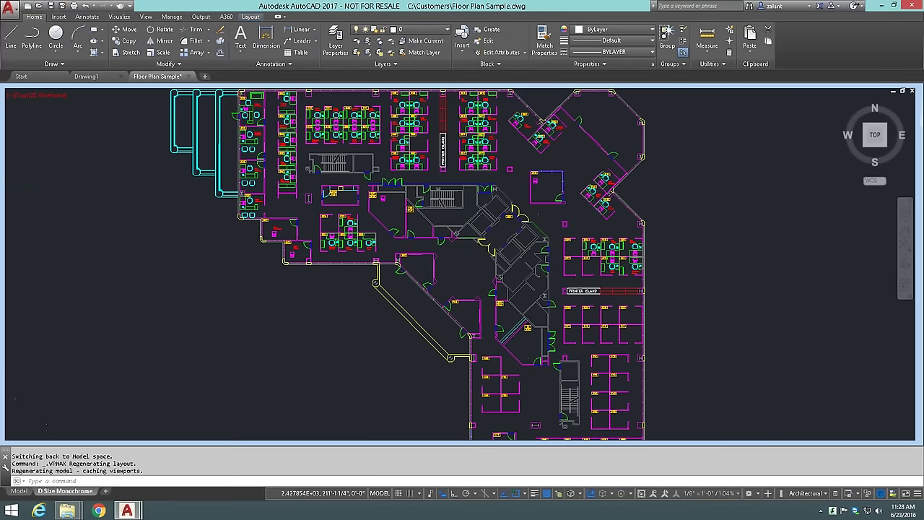
{"action": "scroll", "coordinate": [479, 246], "scroll_direction": "up", "scroll_amount": 2}
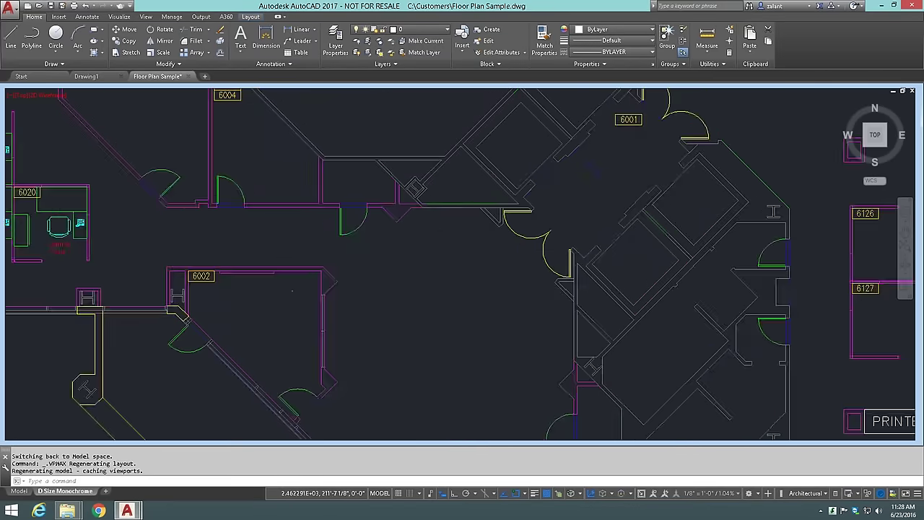
{"action": "scroll", "coordinate": [479, 246], "scroll_direction": "down", "scroll_amount": 4}
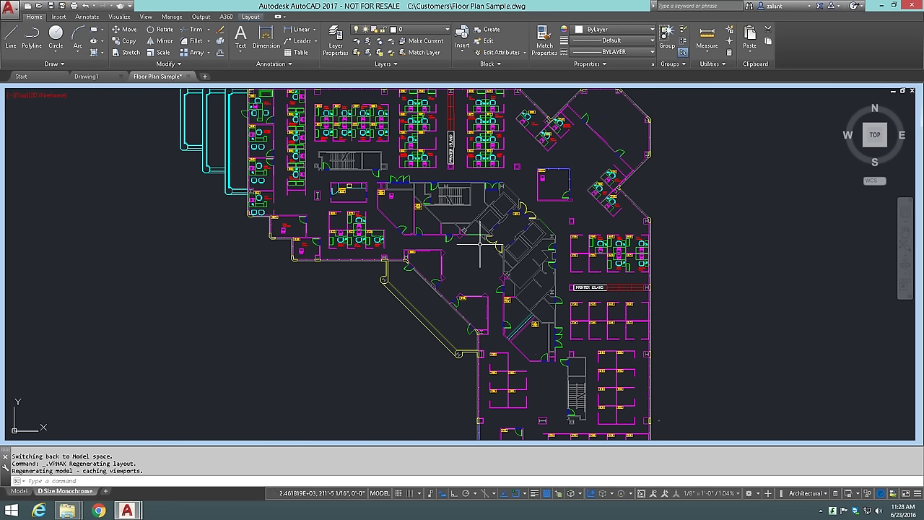
Minimize the maximized viewport to return to the layout sheet, and maximize it again using the viewport's border
{"action": "left_click", "coordinate": [640, 493]}
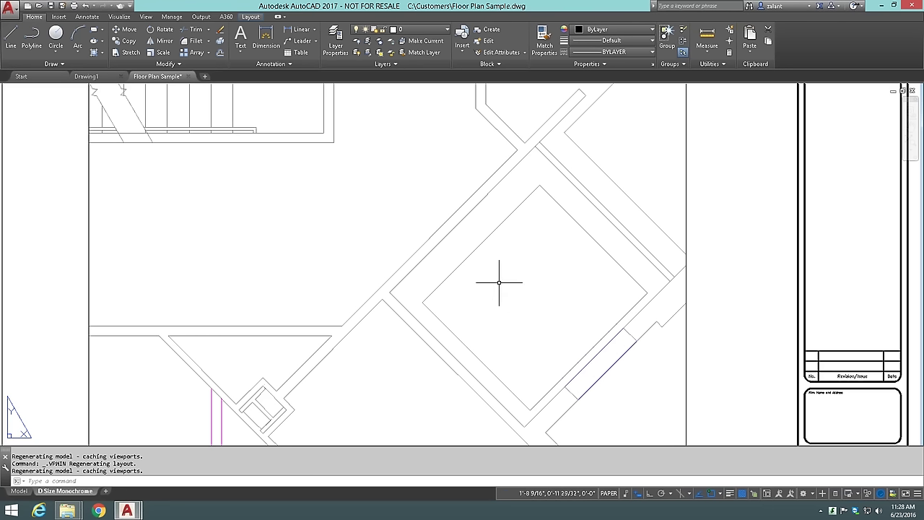
{"action": "scroll", "coordinate": [498, 284], "scroll_direction": "down", "scroll_amount": 1}
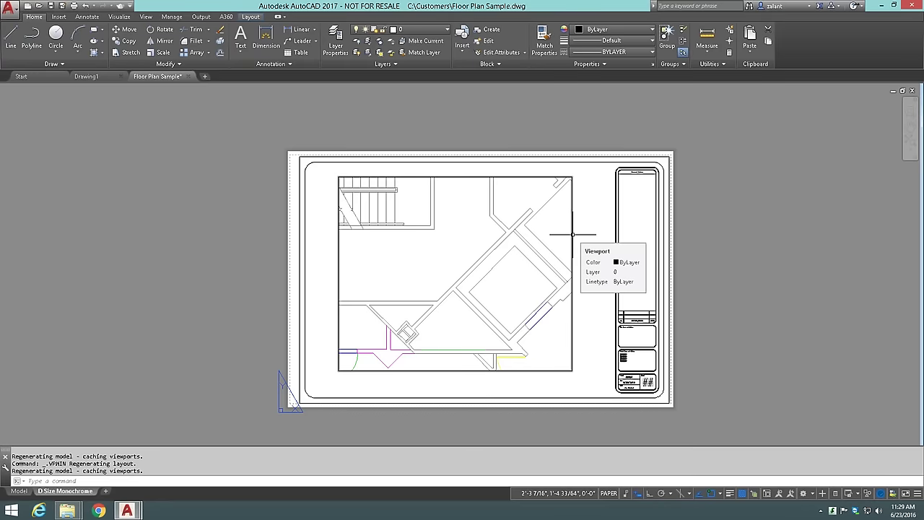
{"action": "double_click", "coordinate": [572, 235]}
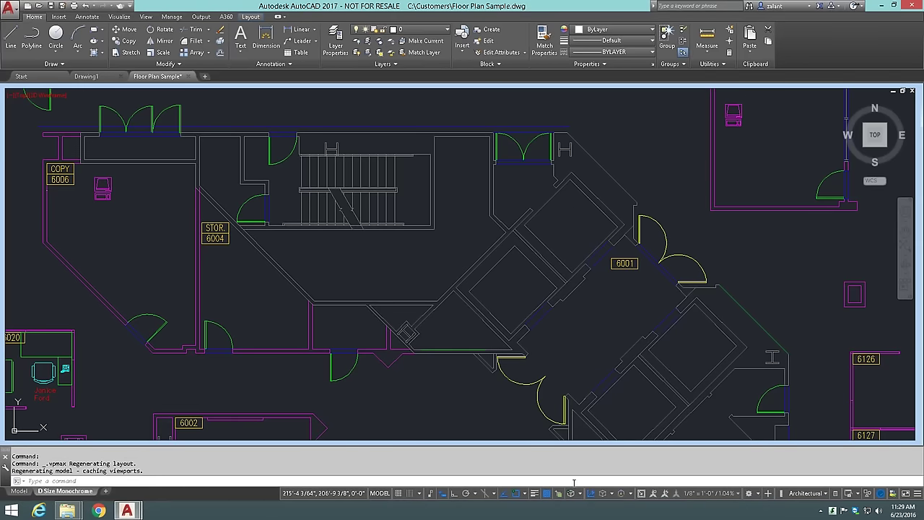
Return from the maximized viewport to the D Size Monochrome layout and open the Plotter Manager
{"action": "left_click", "coordinate": [643, 493]}
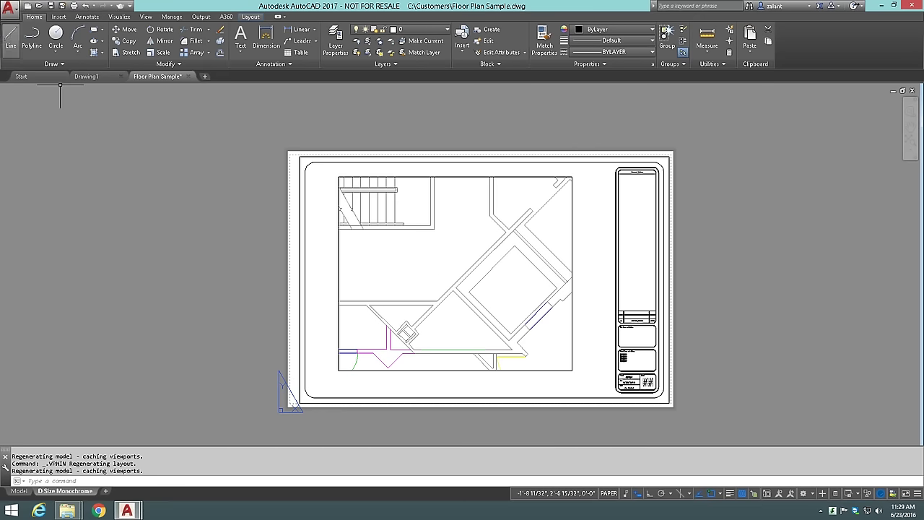
{"action": "left_click", "coordinate": [10, 9]}
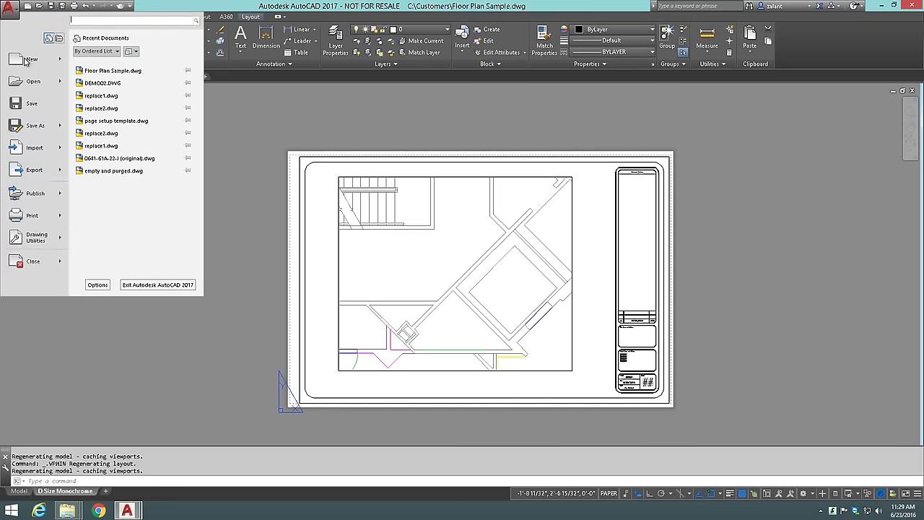
{"action": "mouse_move", "coordinate": [34, 216]}
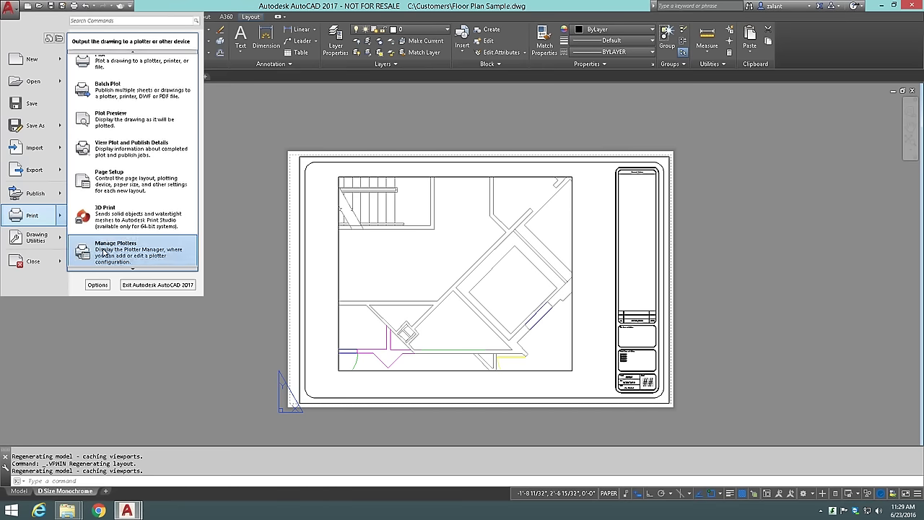
{"action": "left_click", "coordinate": [103, 252]}
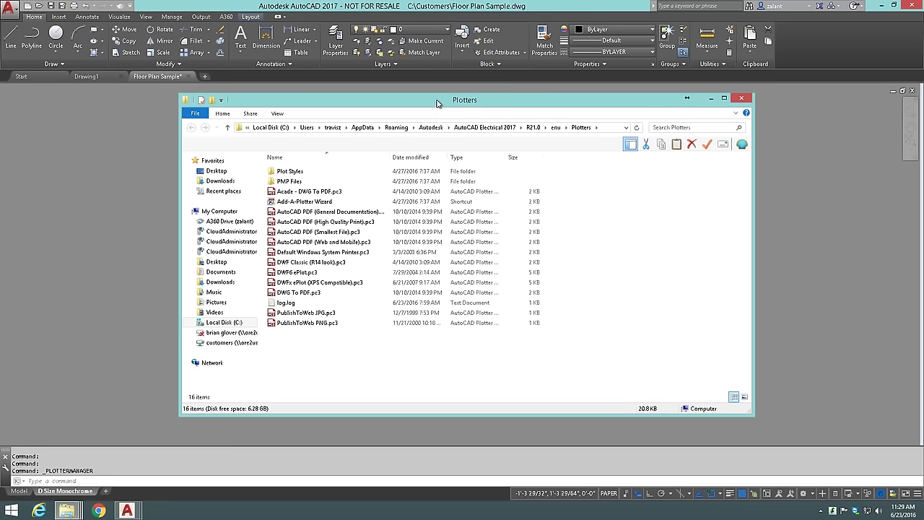
{"action": "left_click_drag", "start_coordinate": [437, 103], "coordinate": [436, 98]}
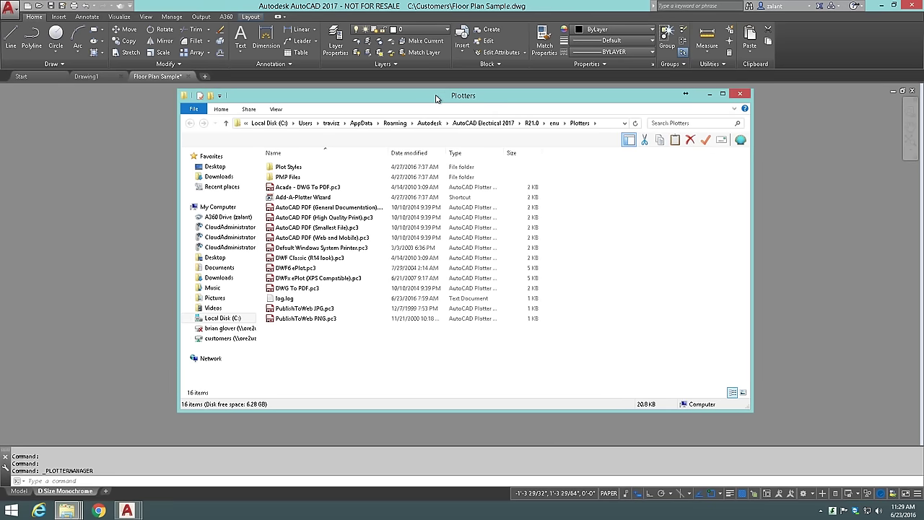
Widen the Name column in the Plotters folder so the full plotter file names fit
{"action": "left_click", "coordinate": [293, 170]}
{"action": "left_click", "coordinate": [293, 177]}
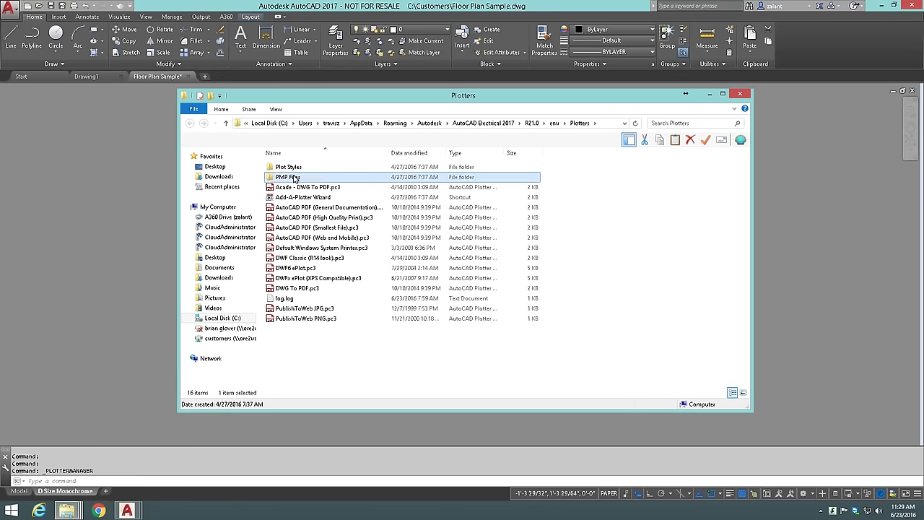
{"action": "left_click", "coordinate": [303, 218]}
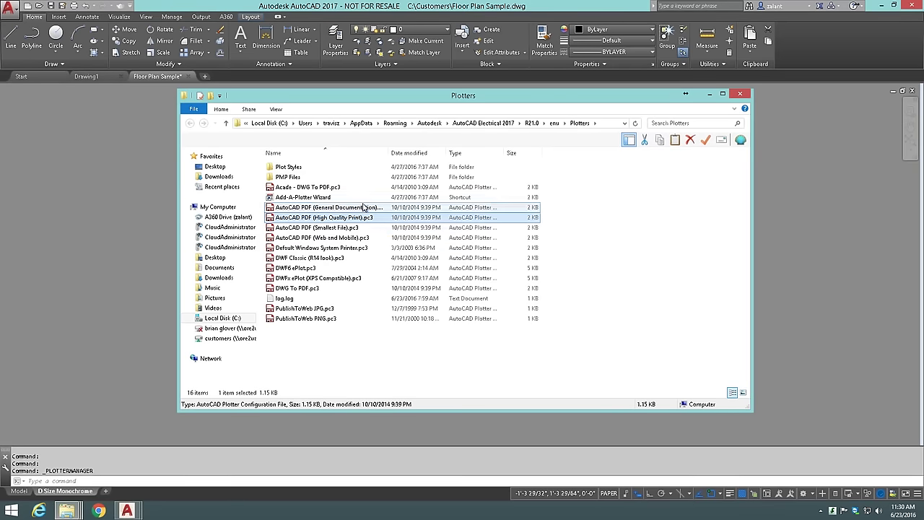
{"action": "double_click", "coordinate": [388, 154]}
{"action": "right_click", "coordinate": [387, 154]}
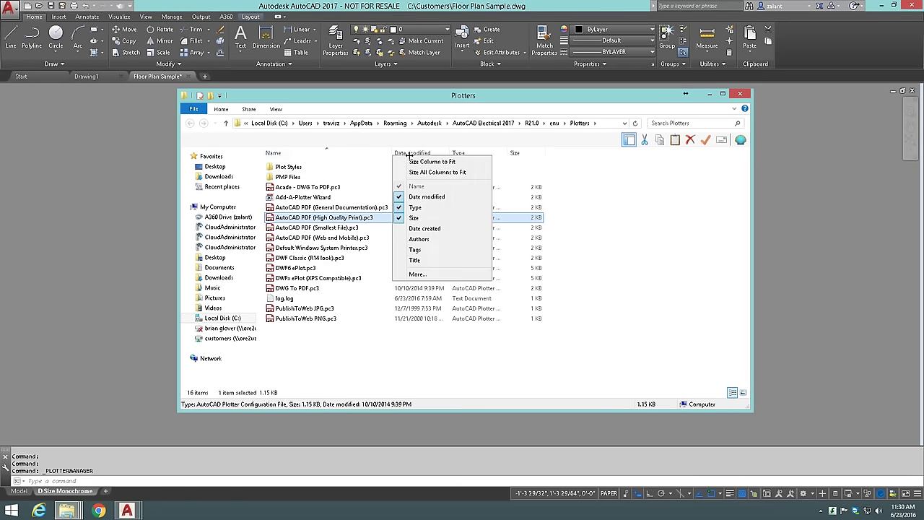
{"action": "left_click", "coordinate": [386, 156]}
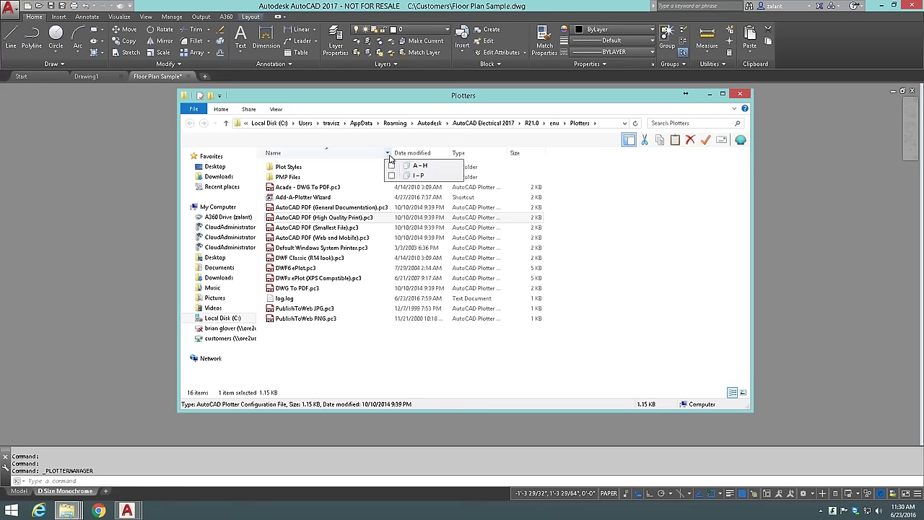
{"action": "left_click_drag", "start_coordinate": [391, 156], "coordinate": [412, 156]}
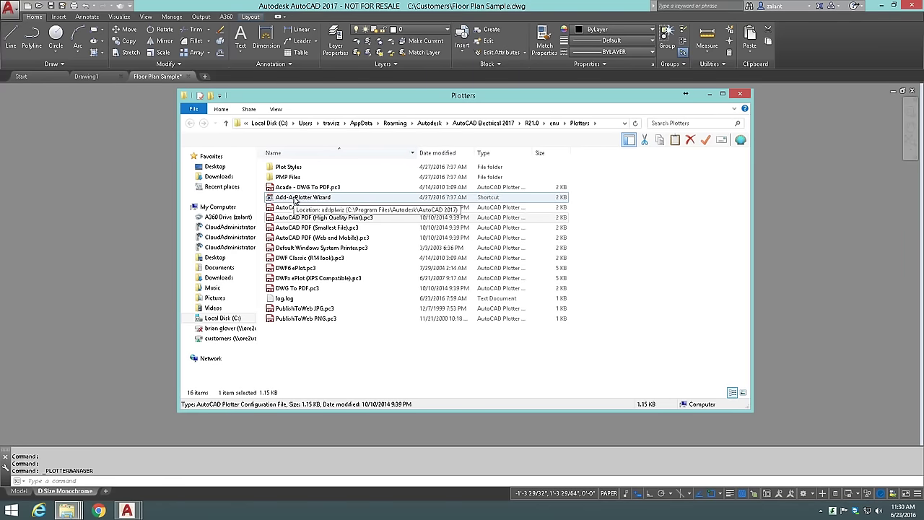
Start the Add-A-Plotter Wizard and choose System Printer as the type of plotter to configure
{"action": "double_click", "coordinate": [294, 198]}
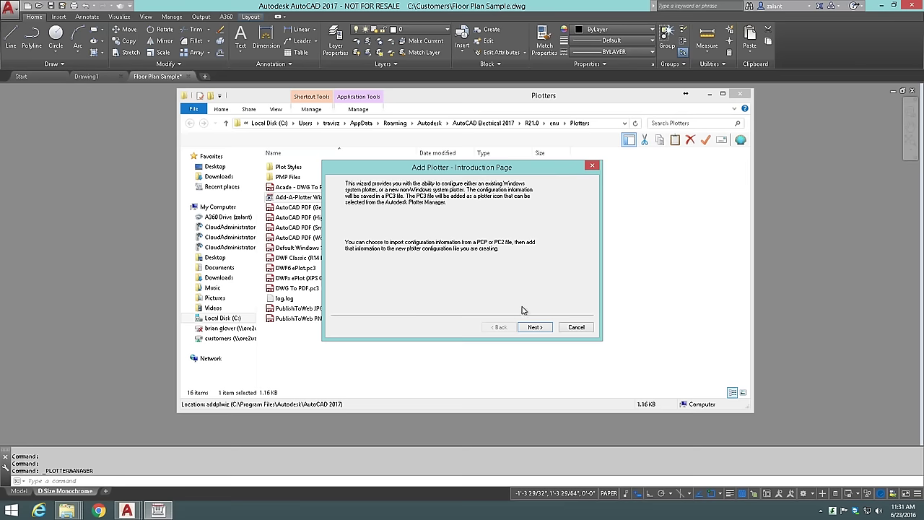
{"action": "left_click", "coordinate": [534, 327]}
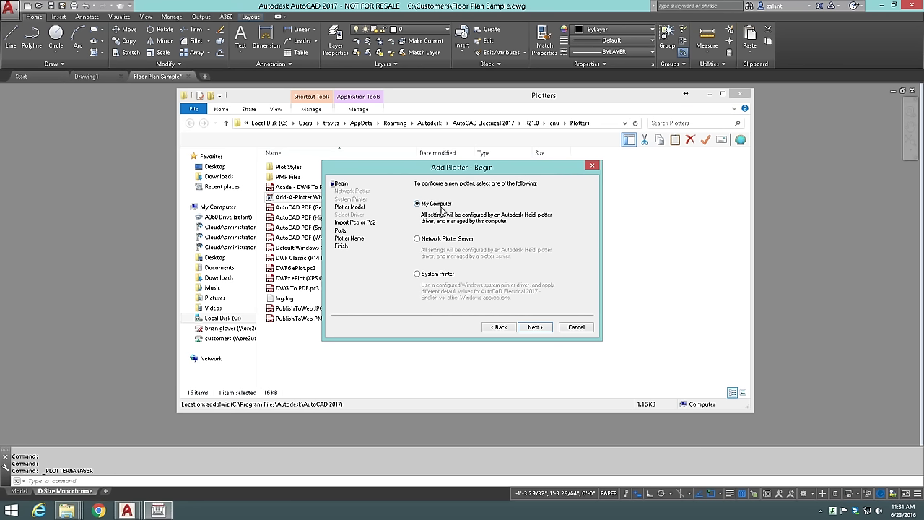
{"action": "left_click", "coordinate": [418, 275]}
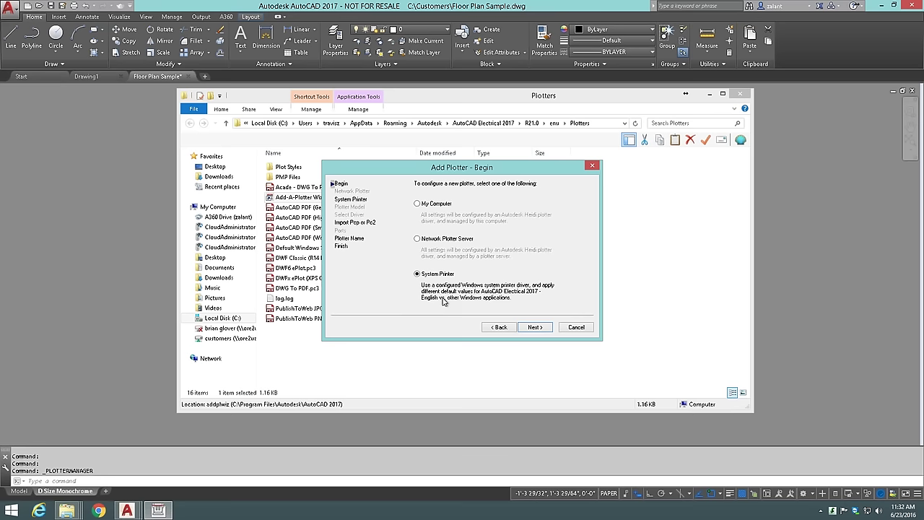
{"action": "left_click", "coordinate": [533, 328]}
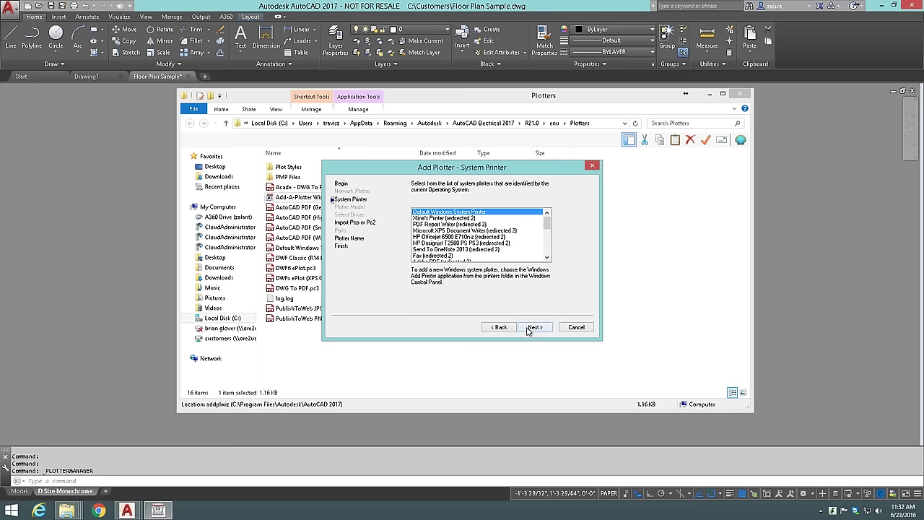
Choose HP Designjet 500 24+HPGL2 Card as the system printer and accept its default plotter name
{"action": "left_click", "coordinate": [546, 257]}
{"action": "left_click", "coordinate": [546, 257]}
{"action": "left_click", "coordinate": [546, 257]}
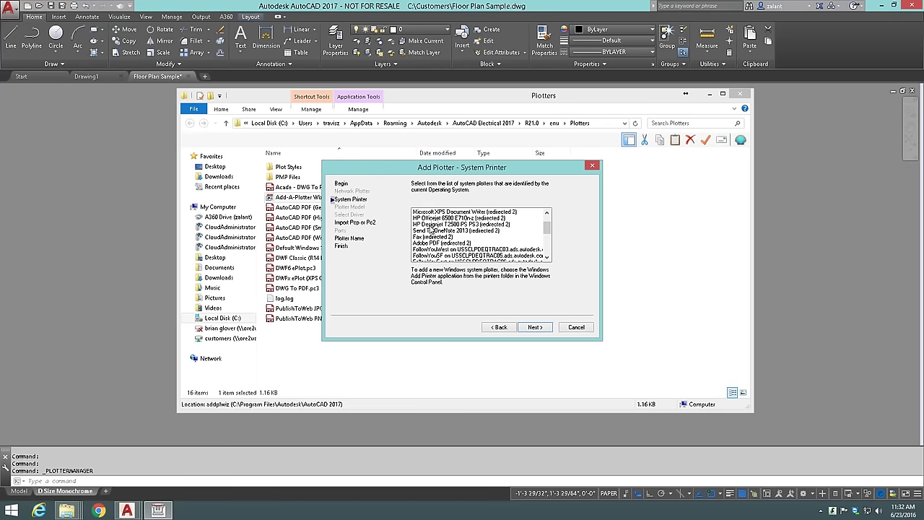
{"action": "left_click", "coordinate": [430, 224]}
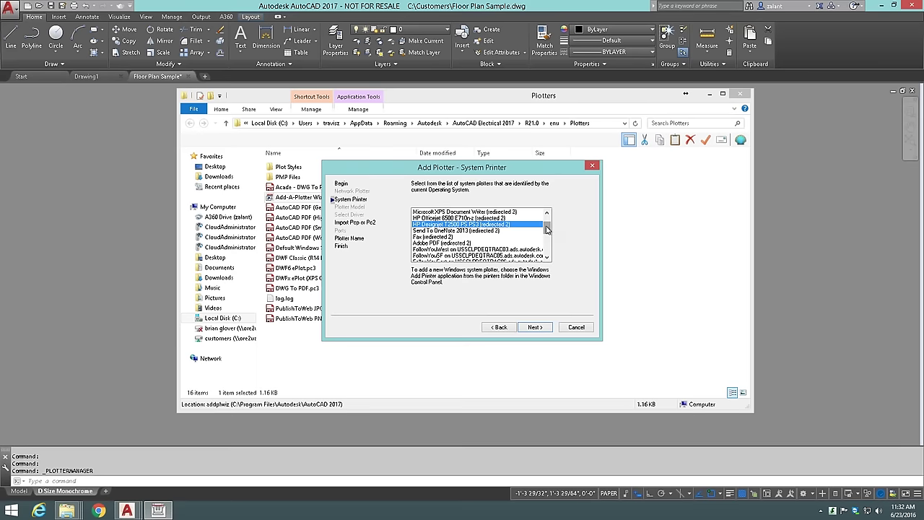
{"action": "left_click_drag", "start_coordinate": [547, 228], "coordinate": [547, 250]}
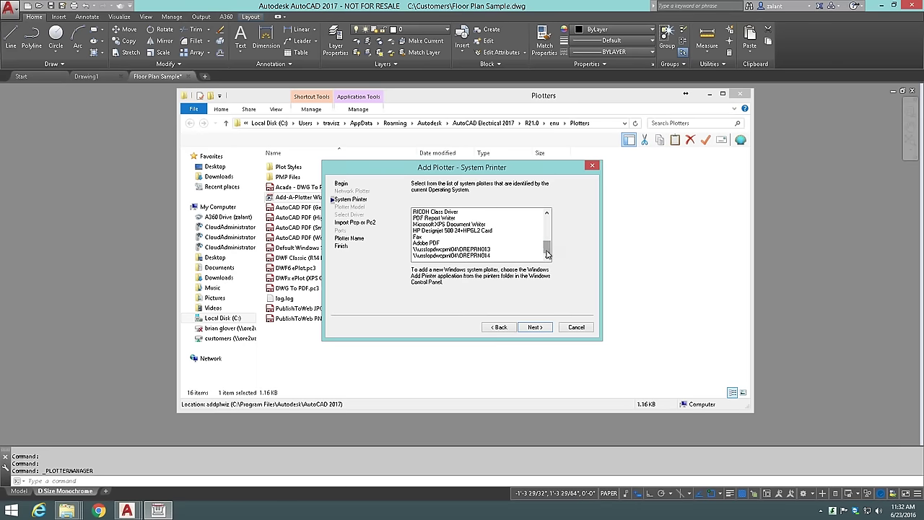
{"action": "left_click", "coordinate": [438, 233]}
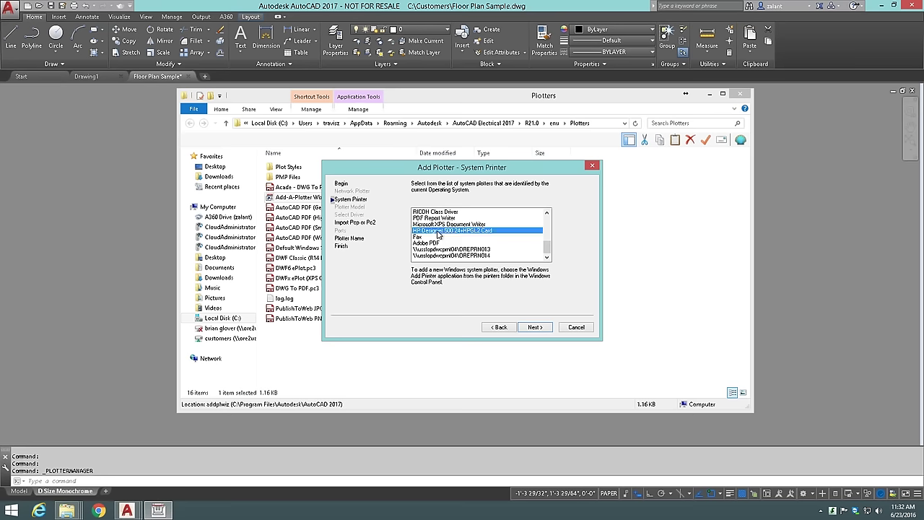
{"action": "left_click", "coordinate": [534, 327]}
{"action": "left_click", "coordinate": [531, 328]}
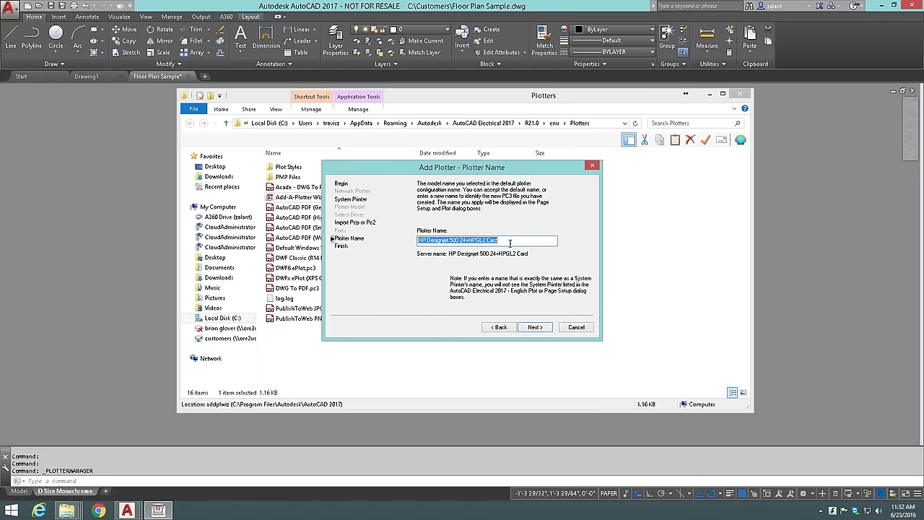
{"action": "left_click", "coordinate": [534, 327]}
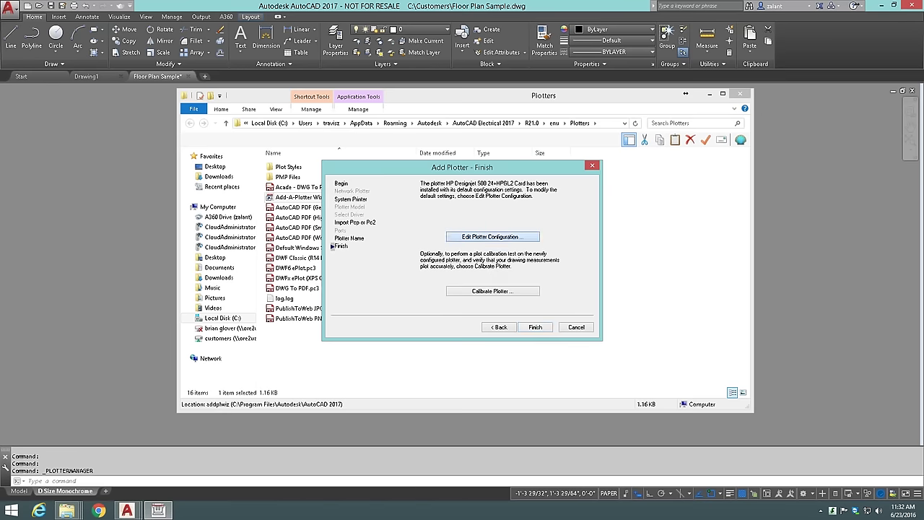
Examine the plotter configuration's TrueType text, merge control, custom properties and standard paper size settings, and close the editor without saving
{"action": "left_click", "coordinate": [492, 236]}
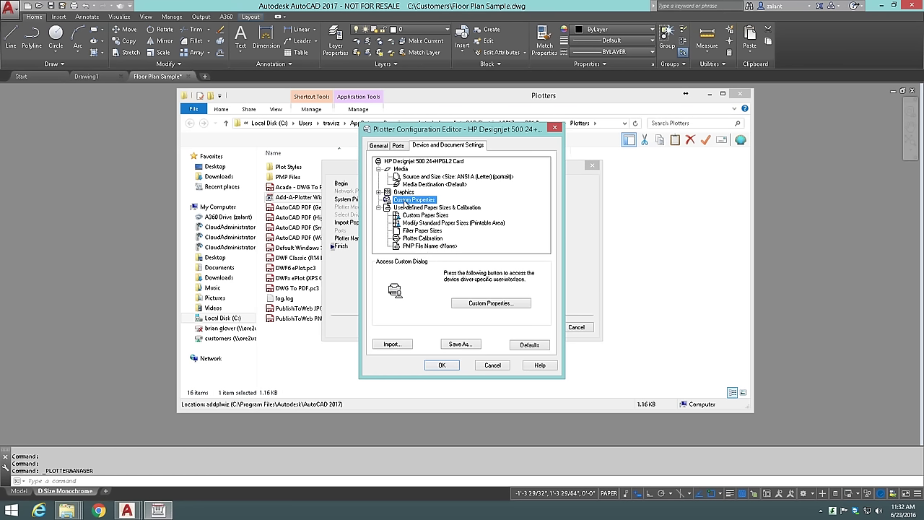
{"action": "left_click", "coordinate": [403, 192]}
{"action": "left_click", "coordinate": [379, 192]}
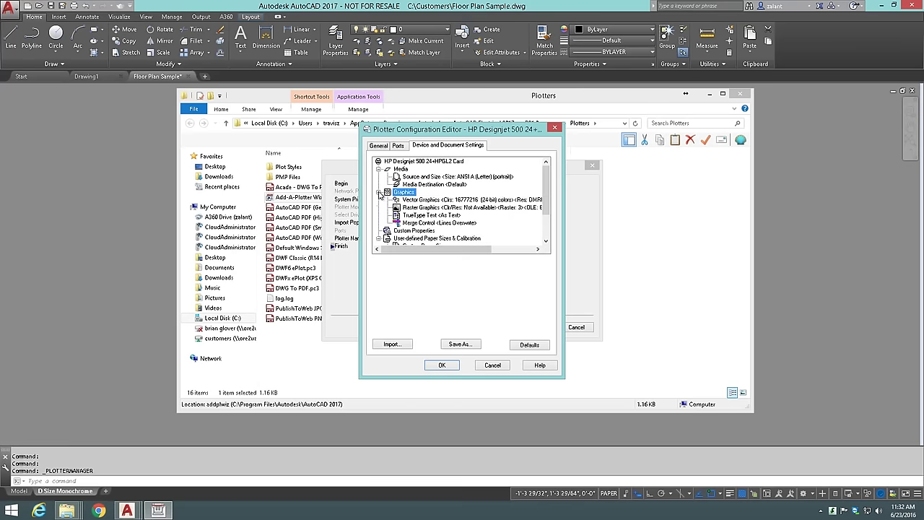
{"action": "left_click", "coordinate": [428, 215]}
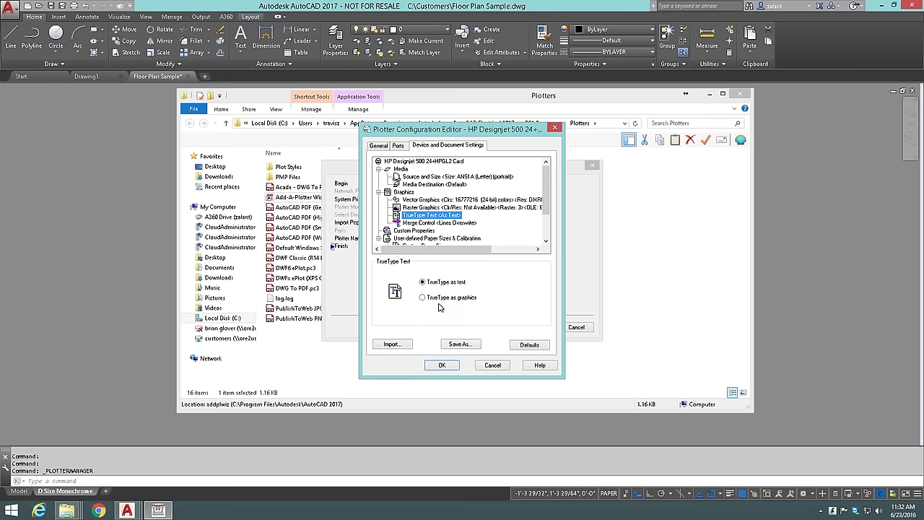
{"action": "left_click", "coordinate": [417, 223]}
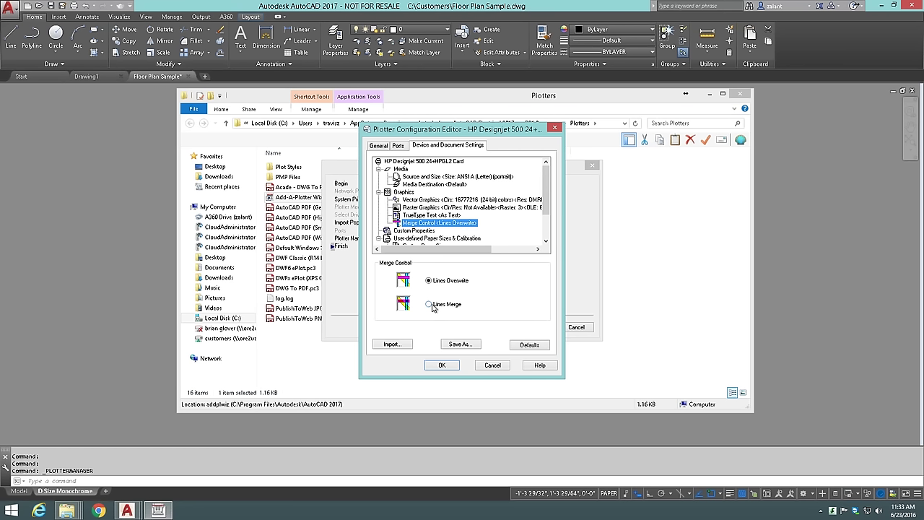
{"action": "left_click", "coordinate": [416, 216]}
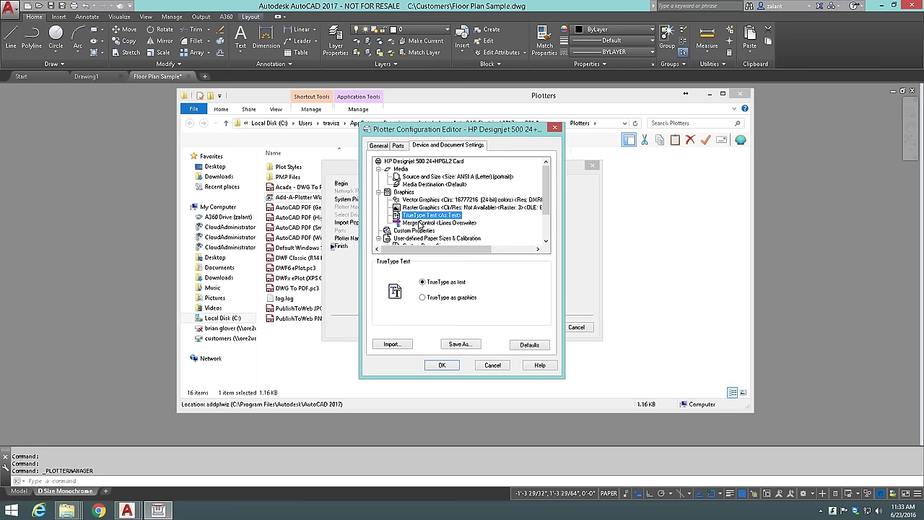
{"action": "left_click", "coordinate": [420, 223]}
{"action": "left_click", "coordinate": [408, 231]}
{"action": "scroll", "coordinate": [408, 231], "scroll_direction": "down", "scroll_amount": 1}
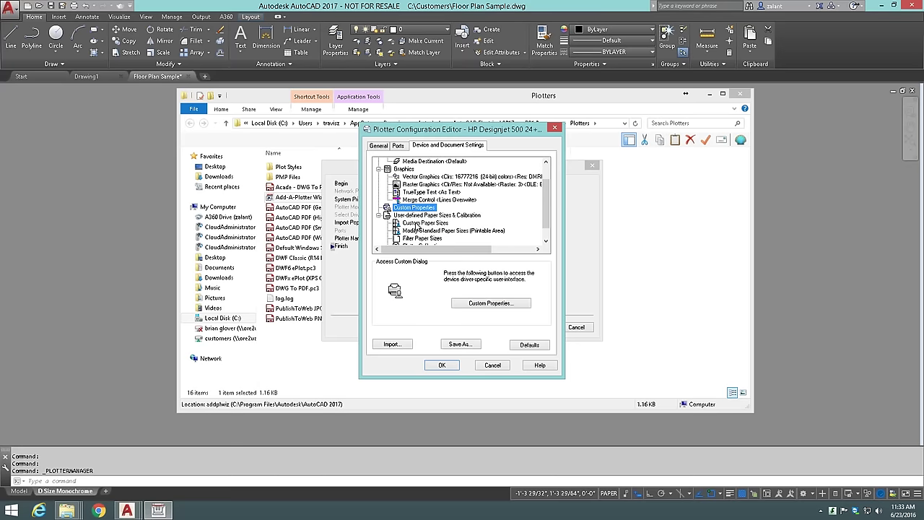
{"action": "left_click", "coordinate": [422, 231]}
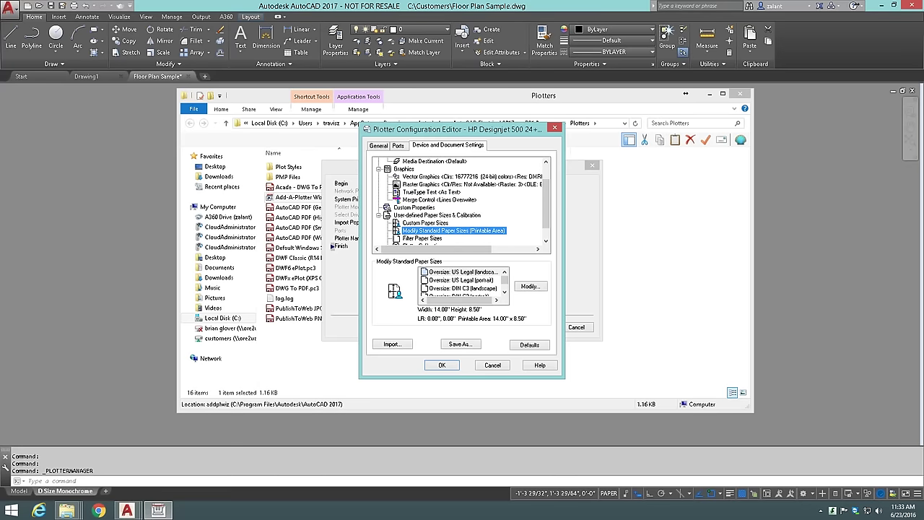
{"action": "left_click", "coordinate": [462, 288]}
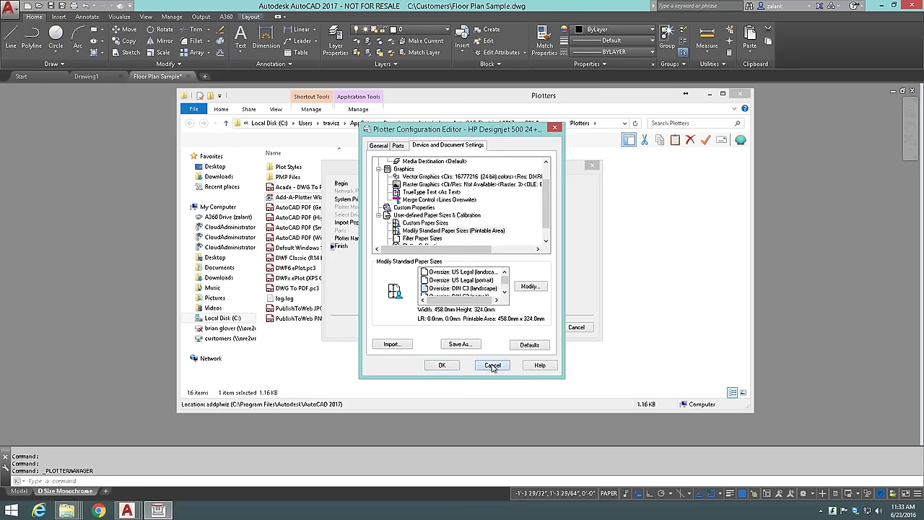
{"action": "left_click", "coordinate": [492, 365]}
Reopen the plotter configuration and open the HP Designjet 500's device-specific custom properties
{"action": "left_click", "coordinate": [478, 237]}
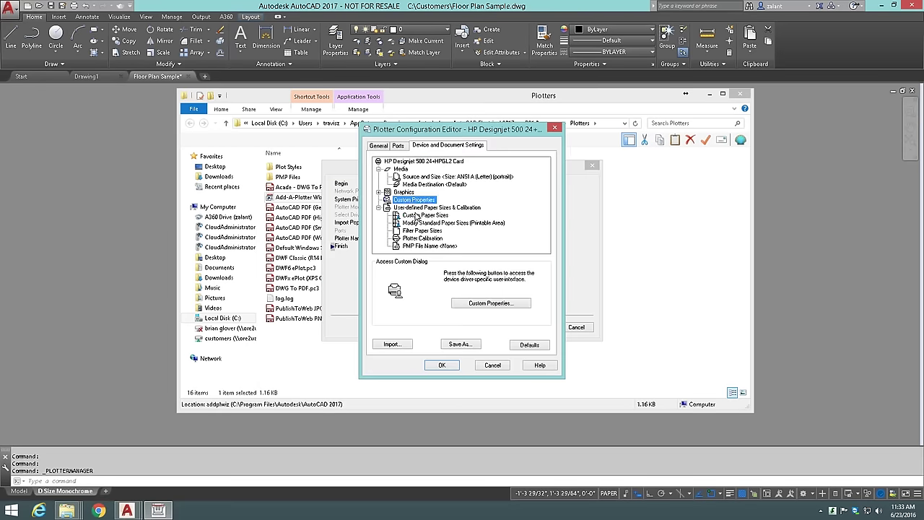
{"action": "left_click", "coordinate": [413, 214]}
{"action": "left_click", "coordinate": [409, 200]}
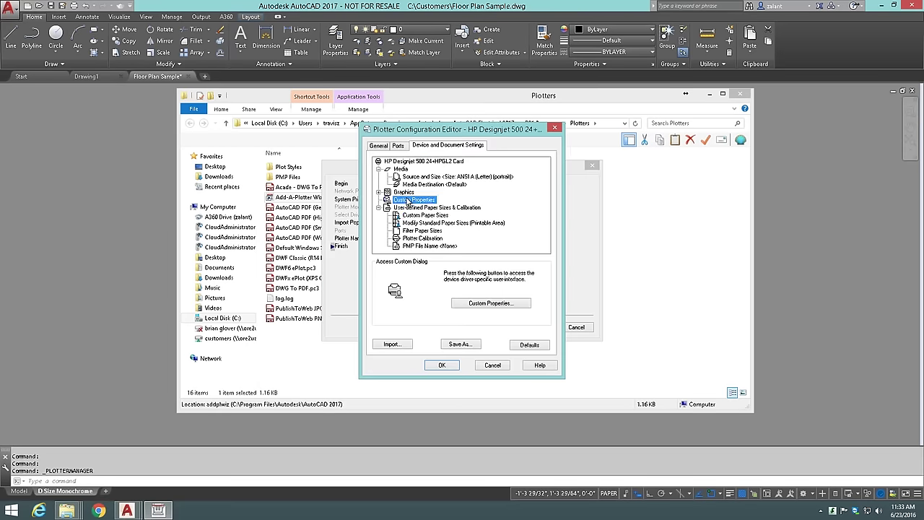
{"action": "left_click", "coordinate": [481, 303]}
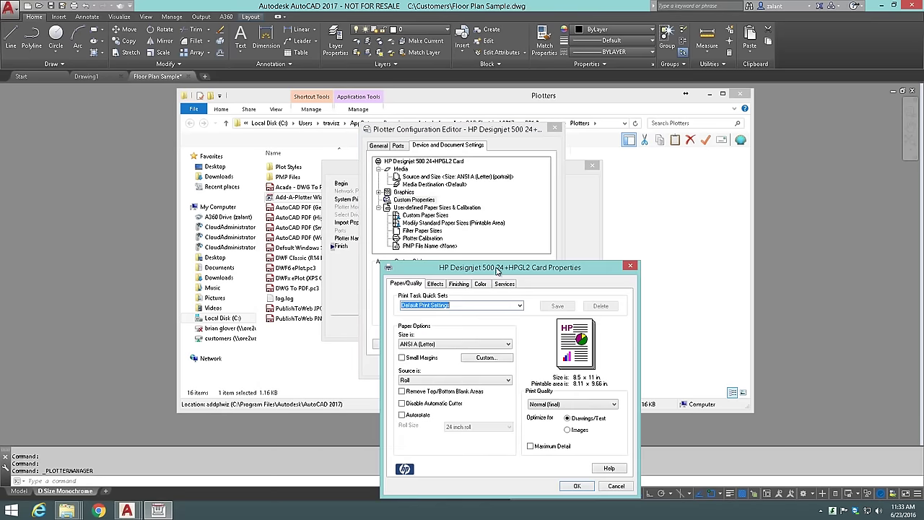
{"action": "left_click_drag", "start_coordinate": [498, 268], "coordinate": [522, 182]}
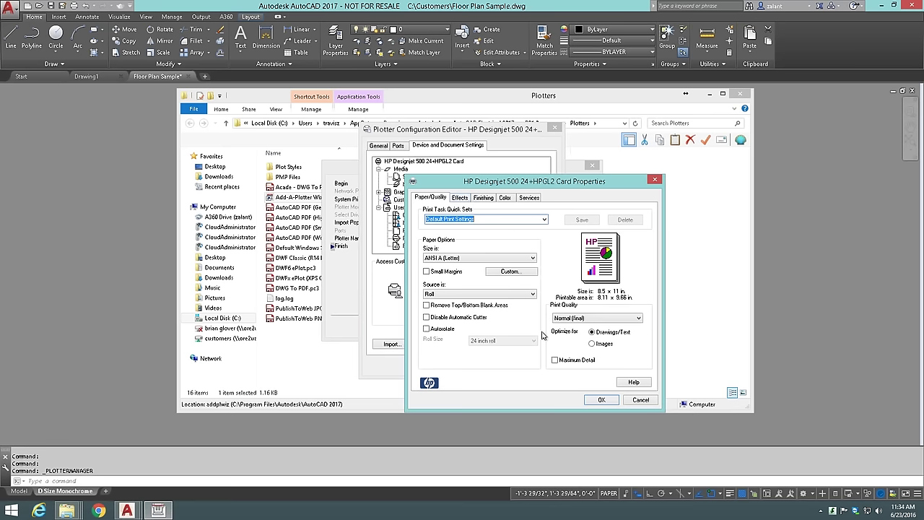
Review the HP Designjet driver's effects, finishing, color and paper/quality settings
{"action": "left_click", "coordinate": [460, 198]}
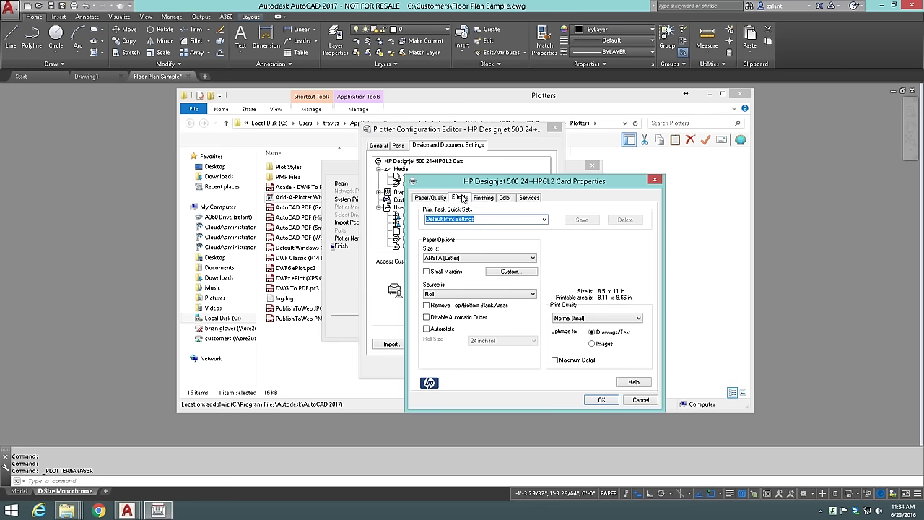
{"action": "left_click", "coordinate": [483, 198]}
{"action": "left_click", "coordinate": [505, 198]}
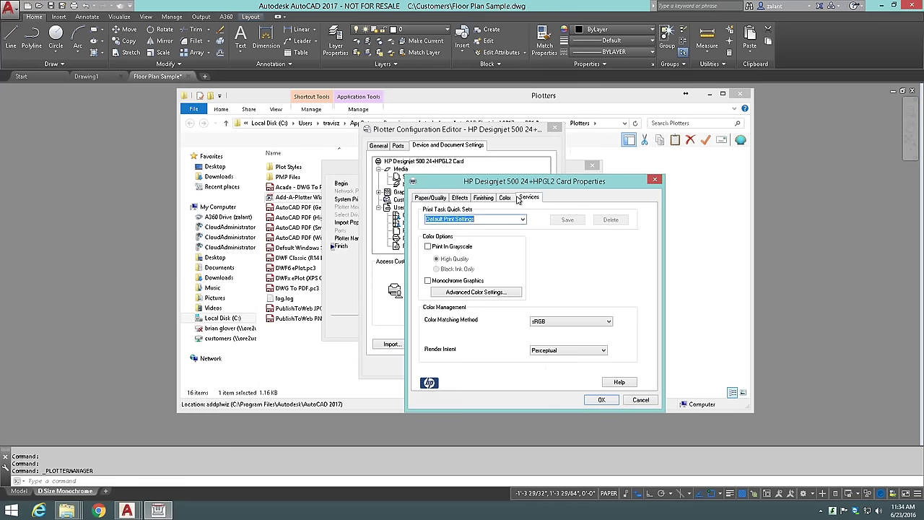
{"action": "left_click", "coordinate": [483, 197]}
{"action": "left_click", "coordinate": [460, 198]}
{"action": "left_click", "coordinate": [431, 197]}
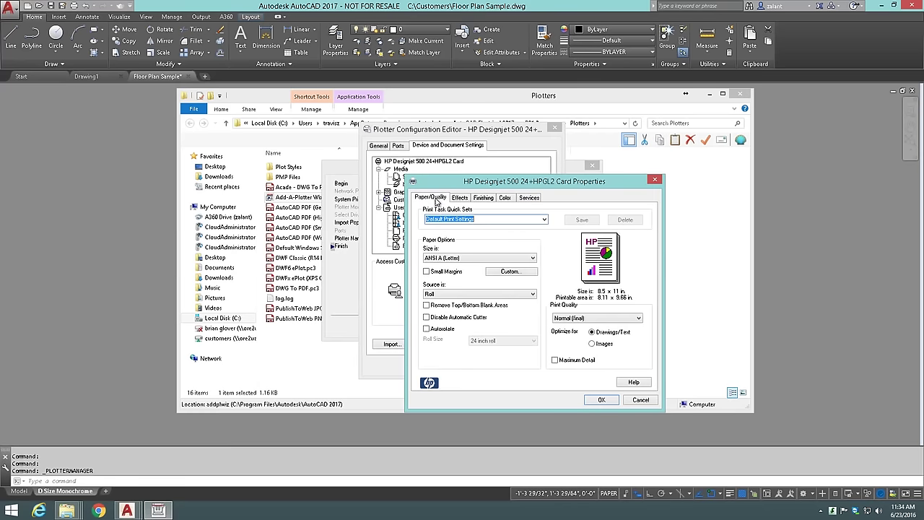
Close the driver properties and plotter configuration without saving, and finish adding the HP Designjet 500 24+HPGL2 Card plotter
{"action": "left_click", "coordinate": [639, 401]}
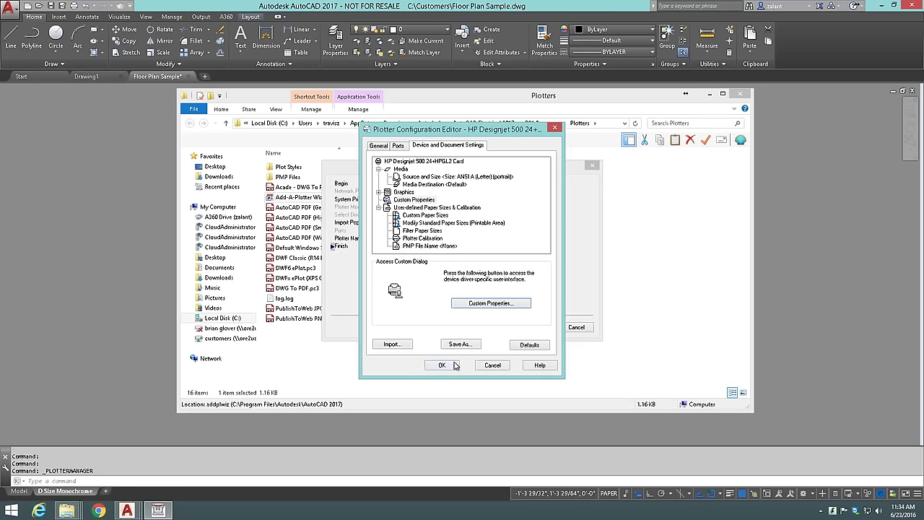
{"action": "left_click", "coordinate": [493, 364]}
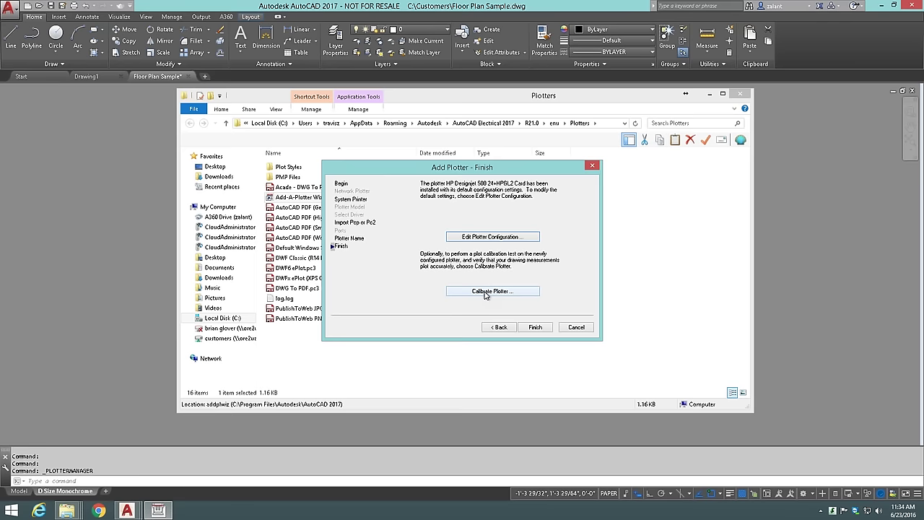
{"action": "left_click", "coordinate": [541, 328]}
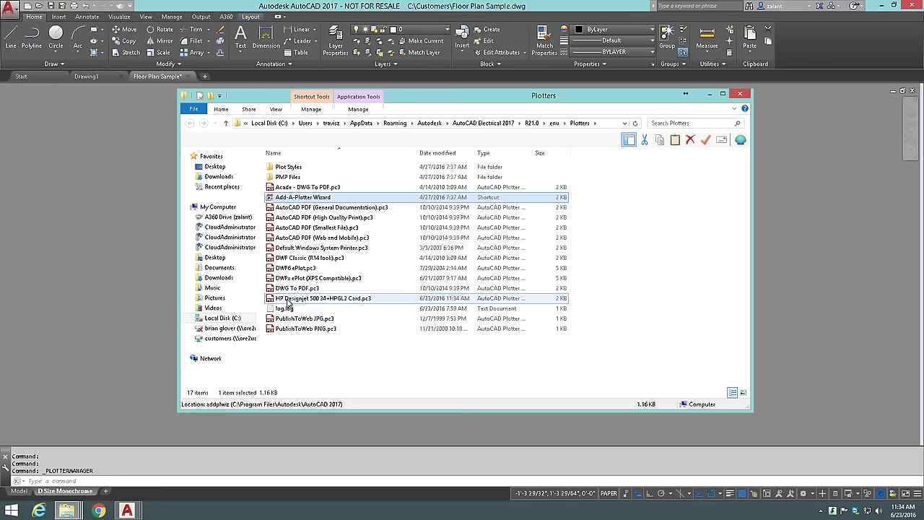
Open HP Designjet 500 24+HPGL2 Card.pc3, examine its paper size, custom properties and graphics settings, and close it without saving
{"action": "left_click", "coordinate": [287, 299]}
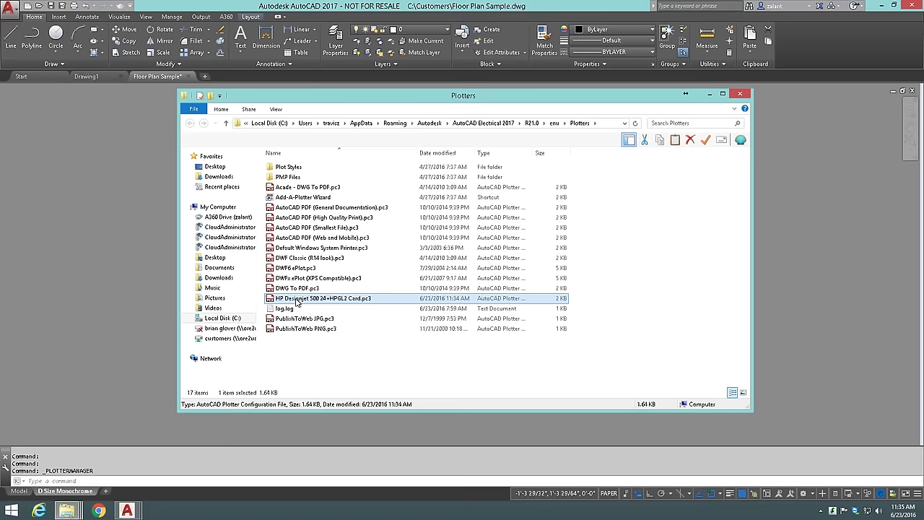
{"action": "double_click", "coordinate": [297, 300]}
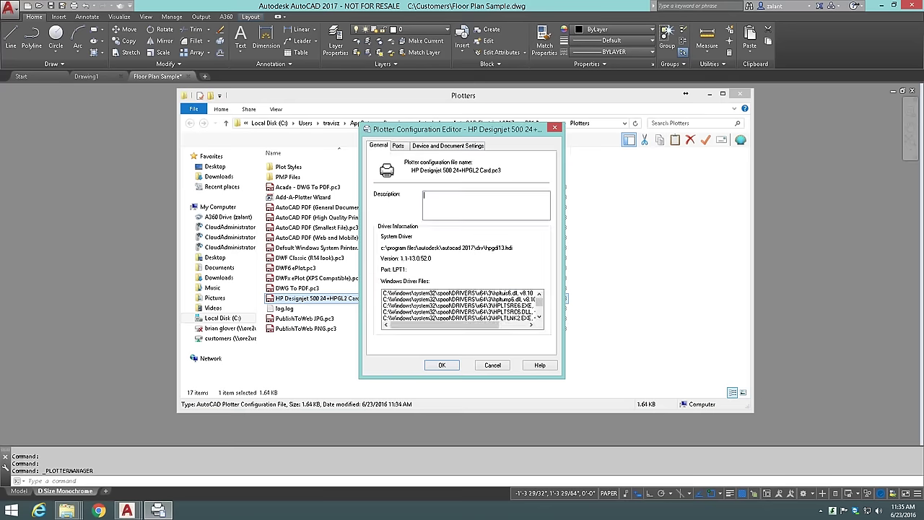
{"action": "left_click", "coordinate": [404, 148]}
{"action": "left_click", "coordinate": [427, 146]}
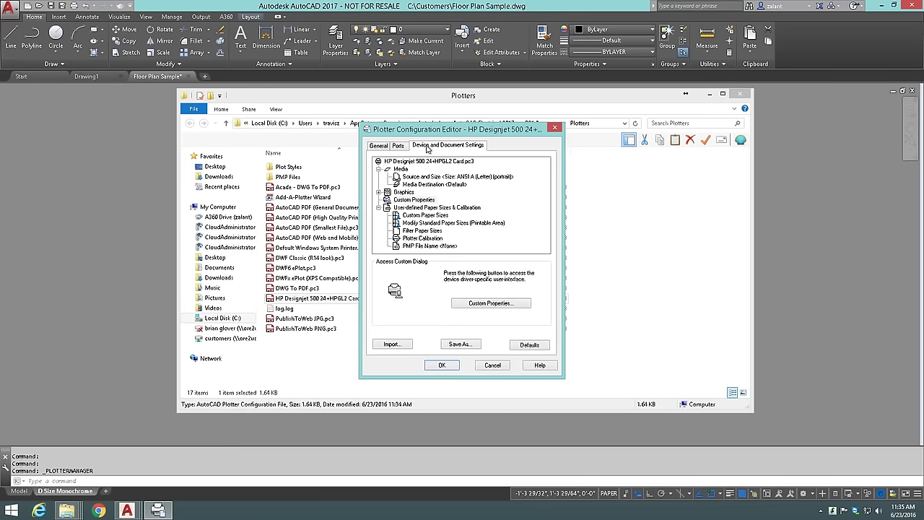
{"action": "left_click", "coordinate": [426, 224]}
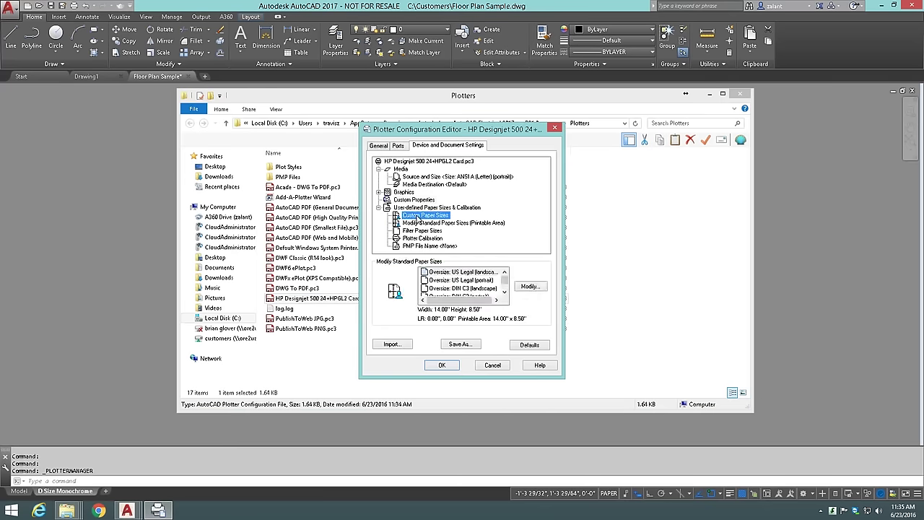
{"action": "left_click", "coordinate": [424, 215]}
{"action": "left_click", "coordinate": [416, 201]}
{"action": "left_click", "coordinate": [403, 192]}
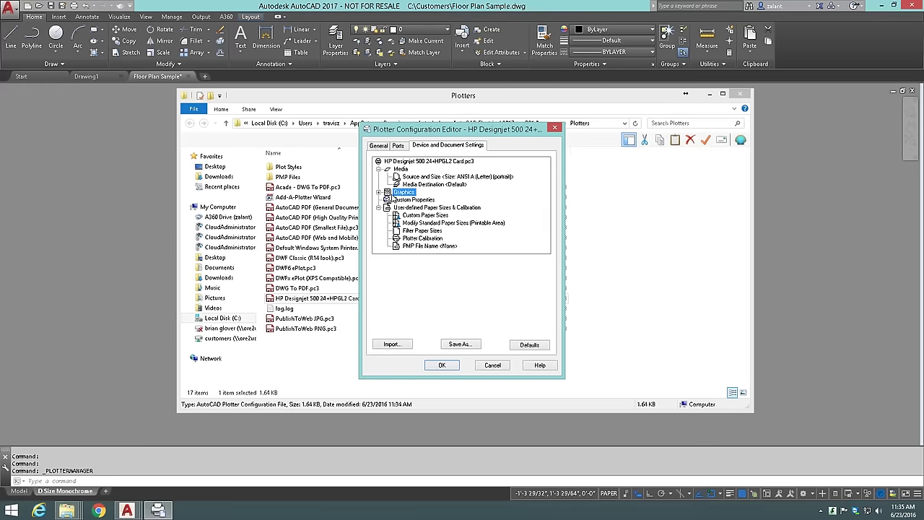
{"action": "left_click", "coordinate": [378, 192]}
{"action": "left_click", "coordinate": [437, 215]}
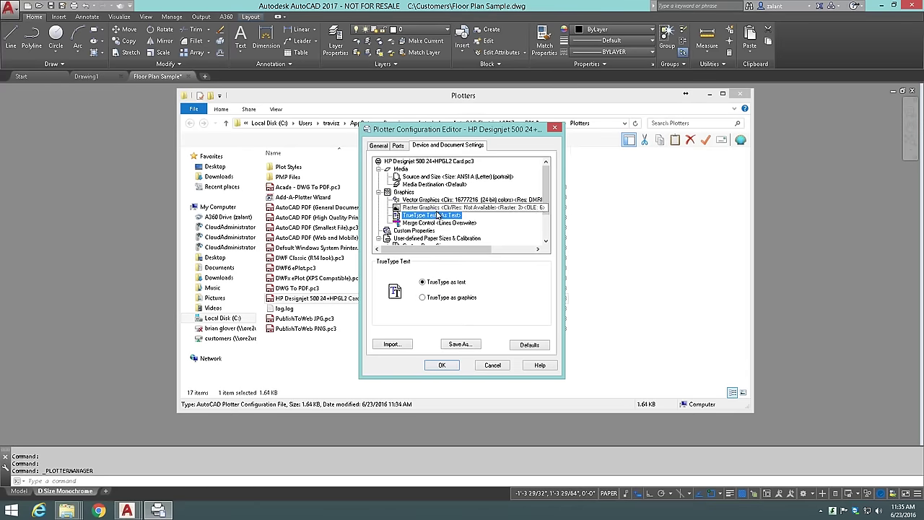
{"action": "left_click", "coordinate": [492, 365]}
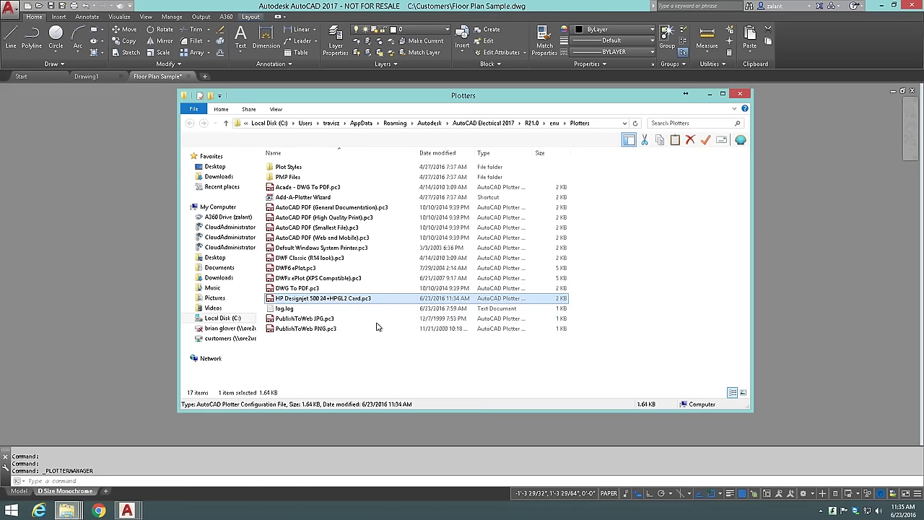
Minimize the Plotters folder, start the Plot command, and choose the HP Designjet 500 24+HPGL2 Card system printer
{"action": "left_click", "coordinate": [709, 95]}
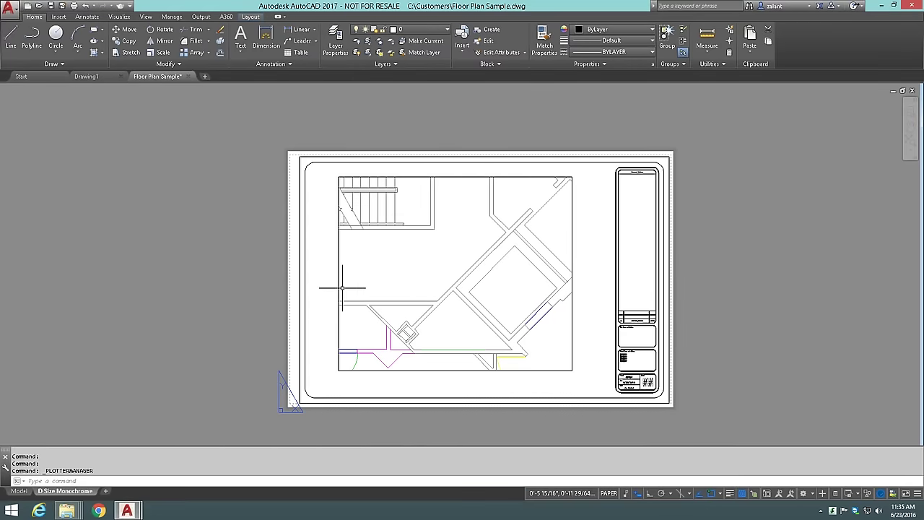
{"action": "type", "text": "plot"}
{"action": "key", "text": "Return"}
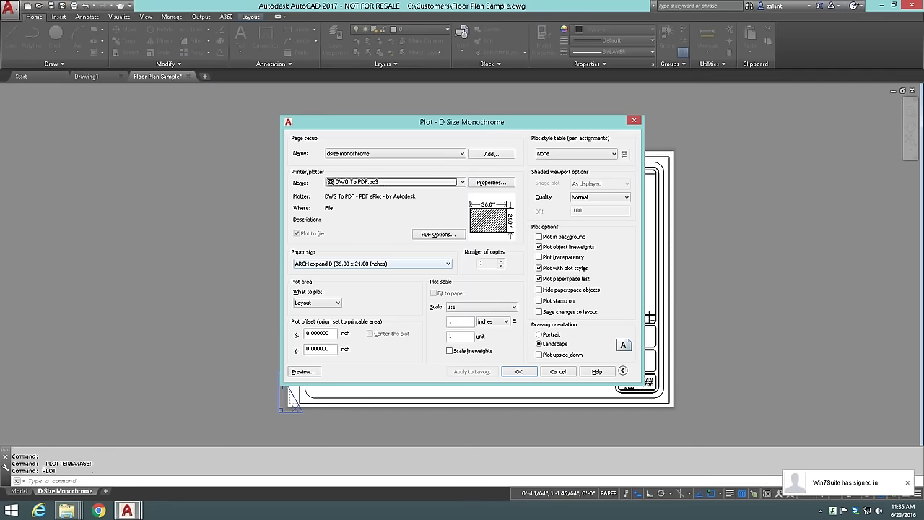
{"action": "left_click", "coordinate": [463, 183]}
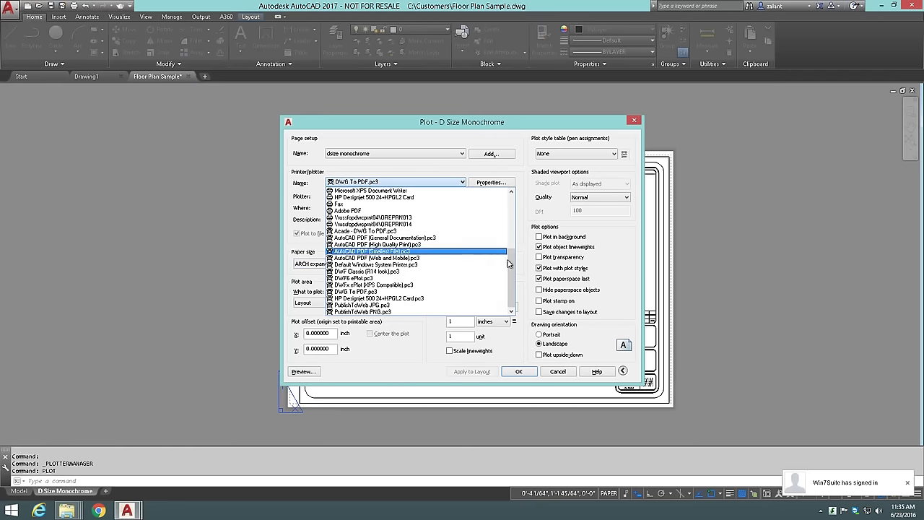
{"action": "left_click", "coordinate": [366, 197]}
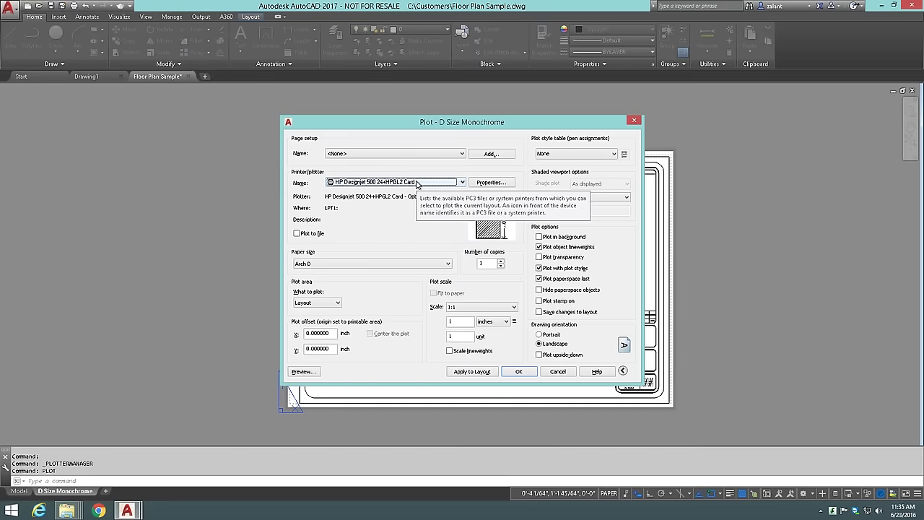
Switch the plot device to HP Designjet 500 24+HPGL2 Card.pc3, view its plotter properties, and exit without plotting
{"action": "left_click", "coordinate": [463, 184]}
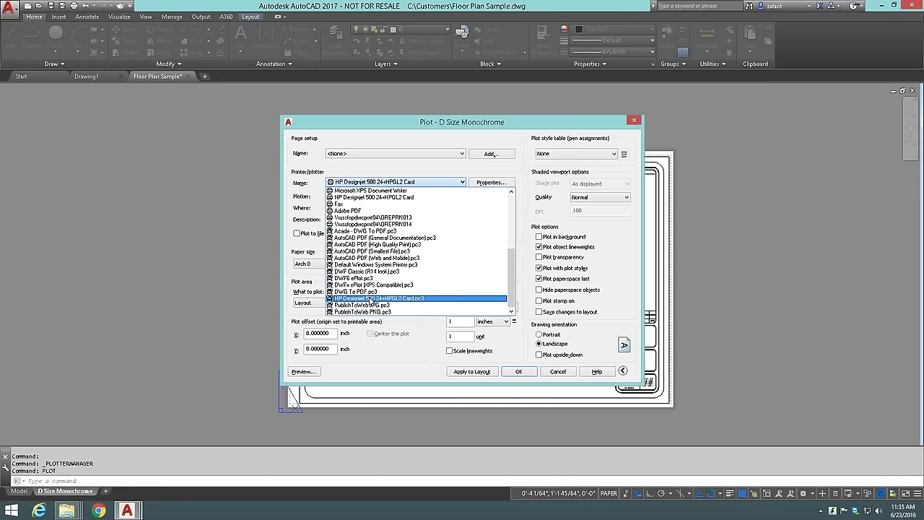
{"action": "left_click", "coordinate": [370, 299]}
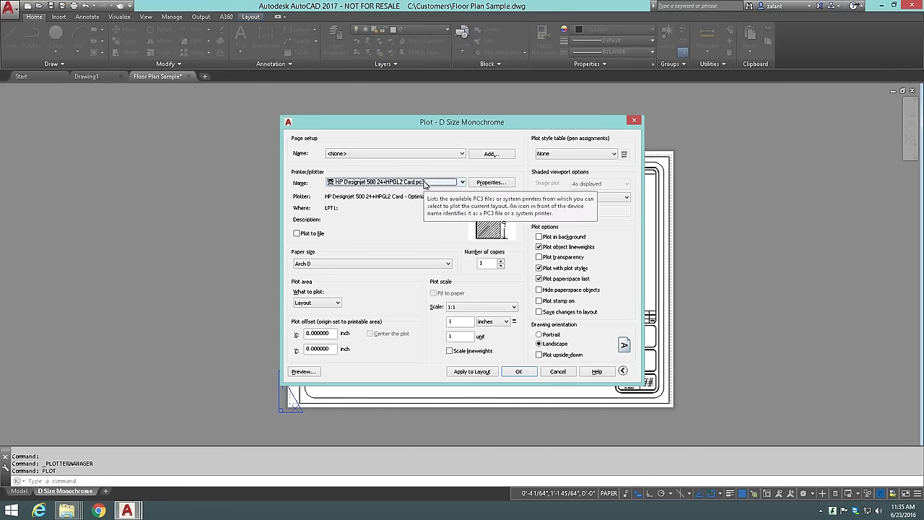
{"action": "left_click", "coordinate": [475, 183]}
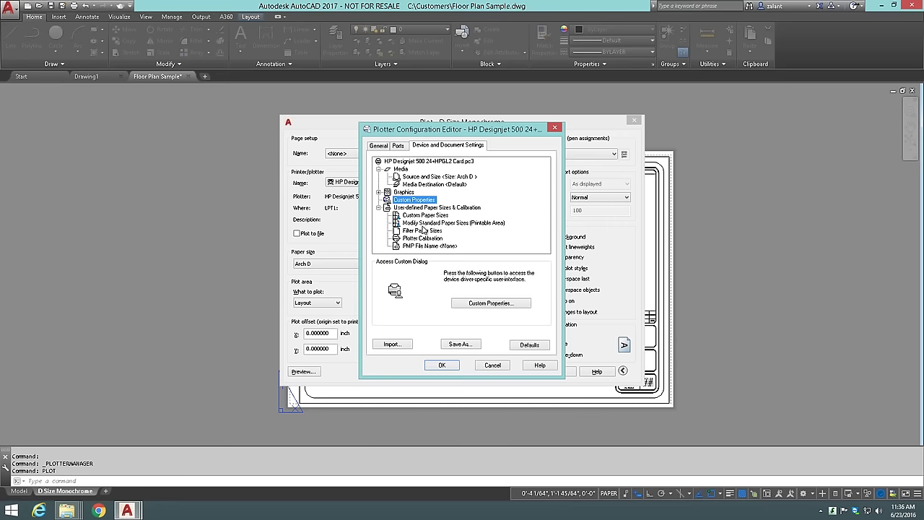
{"action": "left_click", "coordinate": [493, 365]}
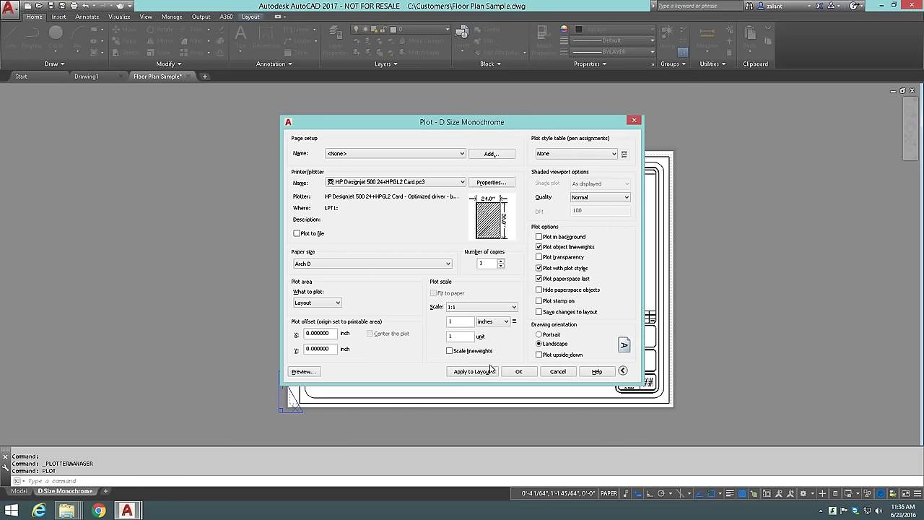
{"action": "double_click", "coordinate": [461, 184]}
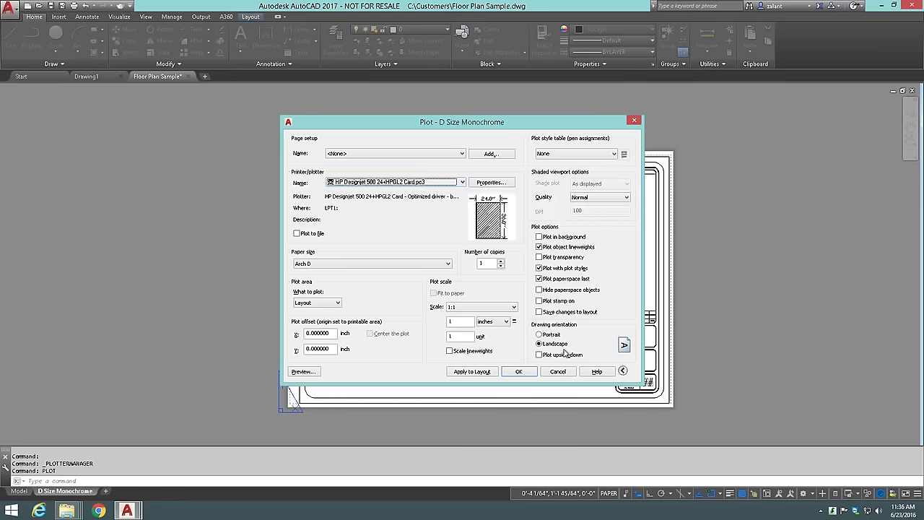
{"action": "left_click", "coordinate": [557, 370]}
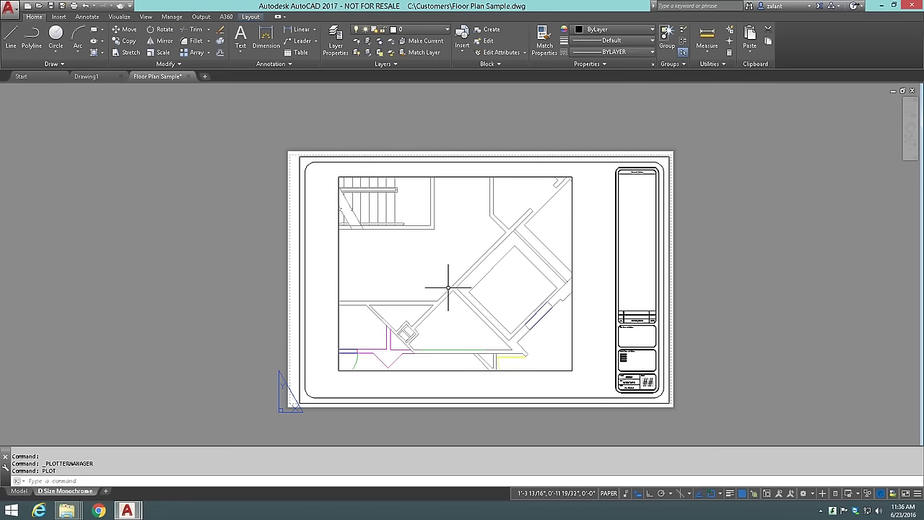
Open the program options and examine the printer configuration search path under the printer support file paths
{"action": "type", "text": "op"}
{"action": "key", "text": "Return"}
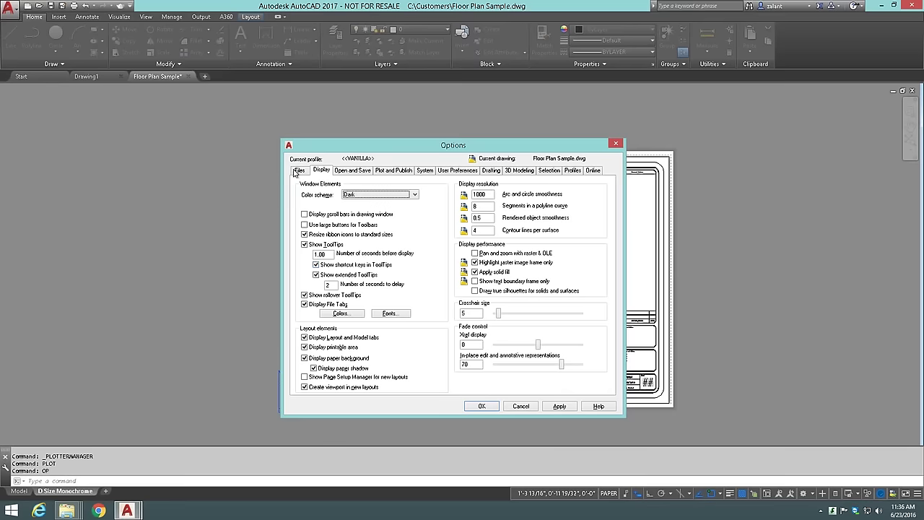
{"action": "left_click", "coordinate": [296, 171]}
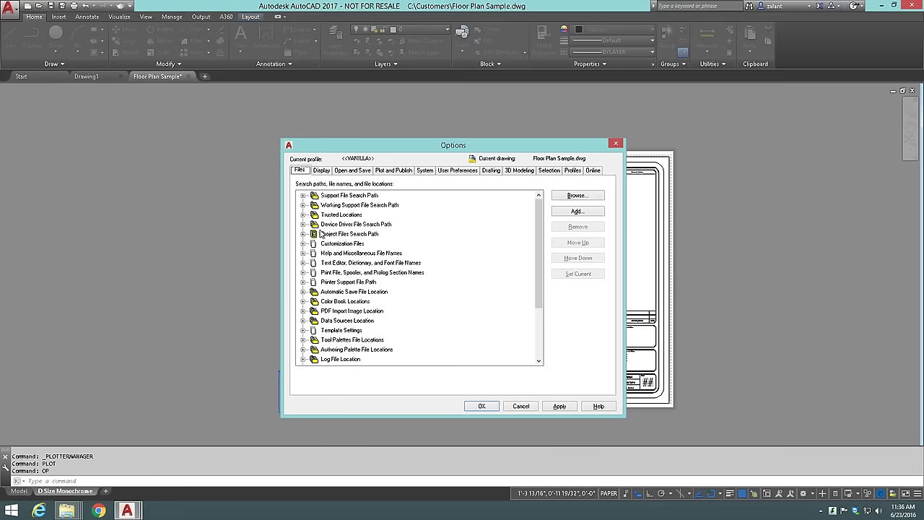
{"action": "left_click", "coordinate": [303, 282]}
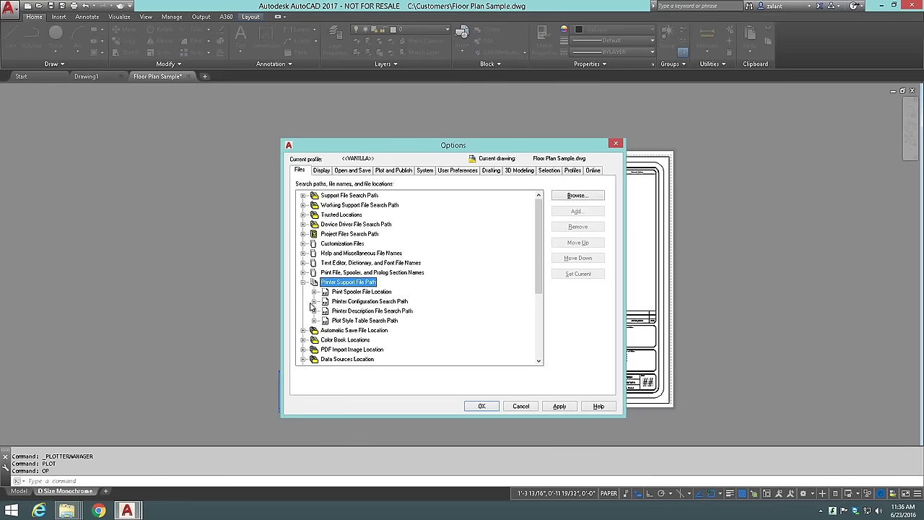
{"action": "left_click", "coordinate": [314, 302]}
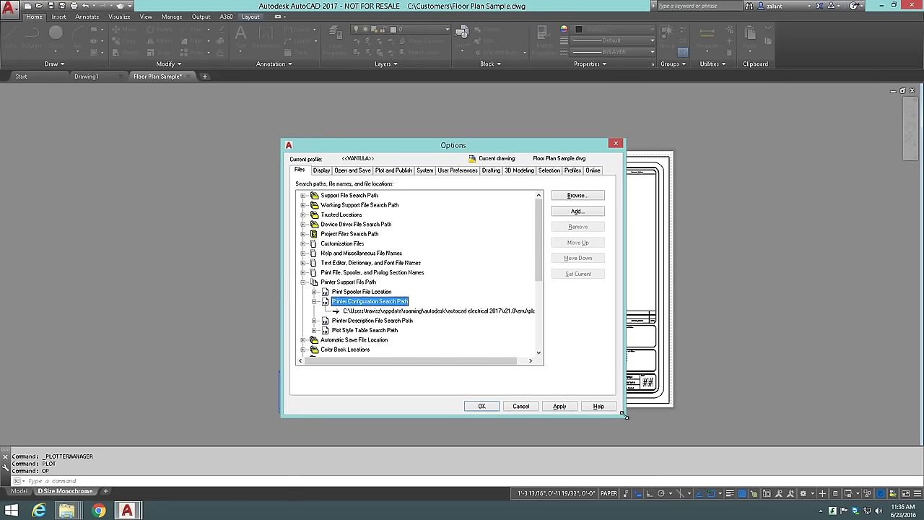
{"action": "left_click_drag", "start_coordinate": [624, 417], "coordinate": [715, 420]}
{"action": "left_click", "coordinate": [353, 311]}
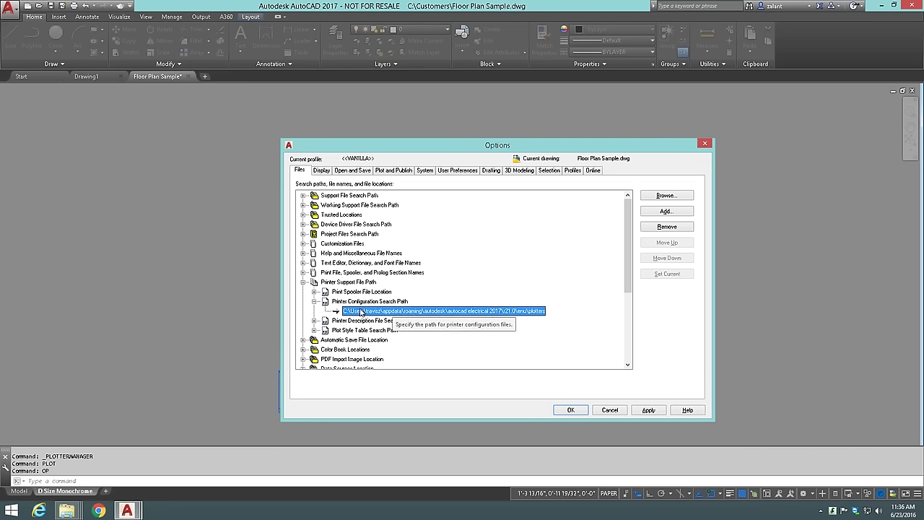
Examine the print spooler file location and printer description file search path, and close the options without changes
{"action": "left_click", "coordinate": [315, 291]}
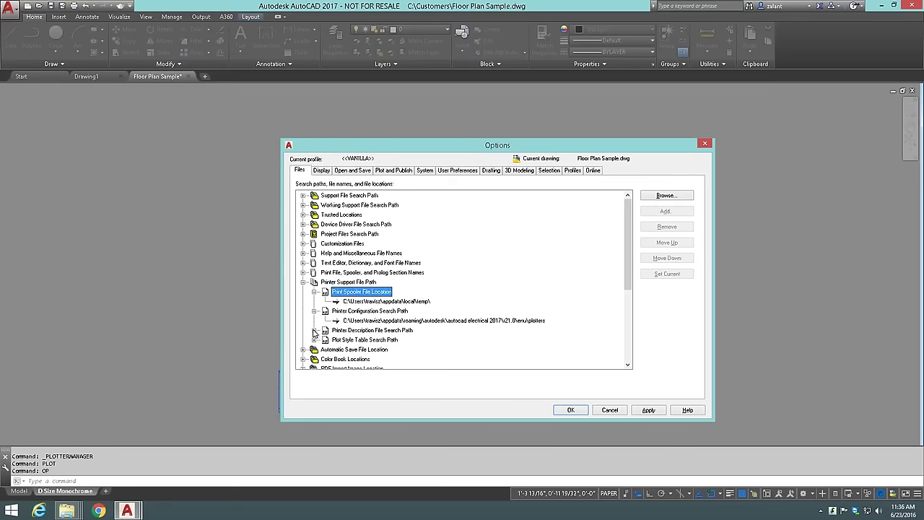
{"action": "left_click", "coordinate": [314, 330]}
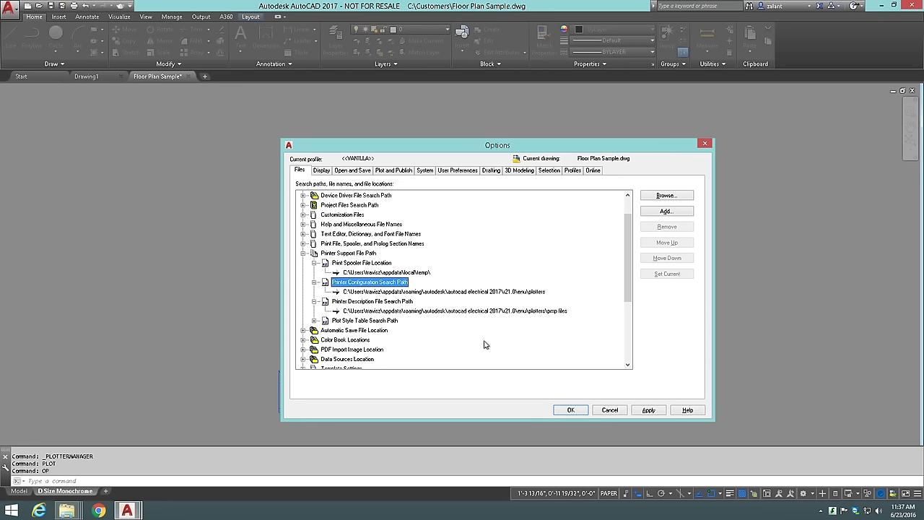
{"action": "left_click", "coordinate": [610, 409]}
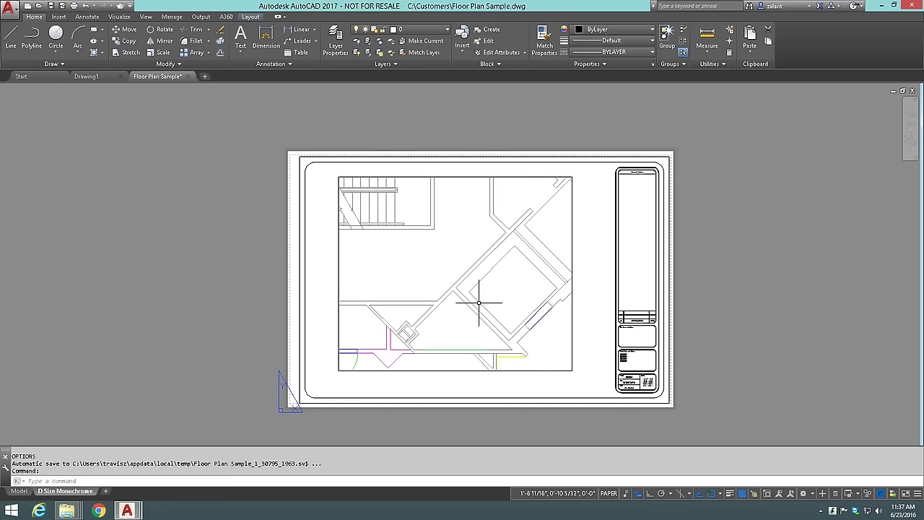
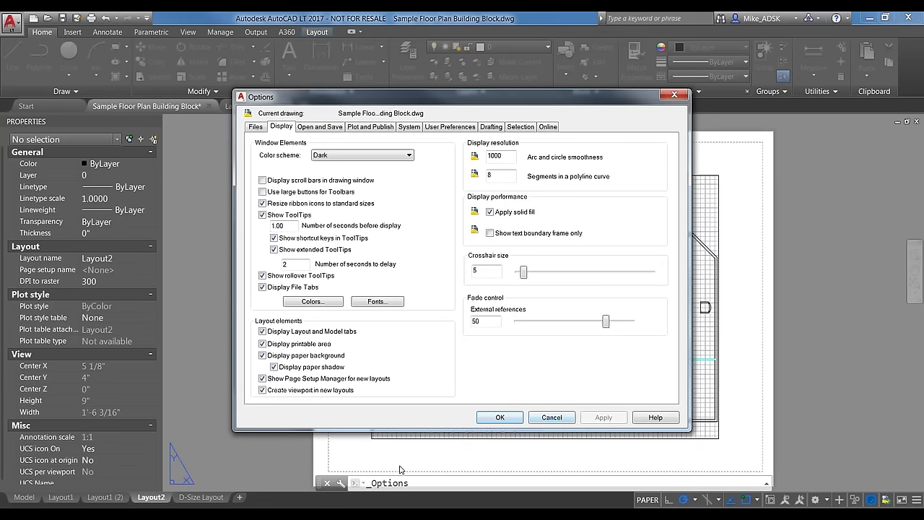
Close the Options dialog in the Sample Floor Plan Building Block drawing, and add and open a new layout
{"action": "key", "text": "Escape"}
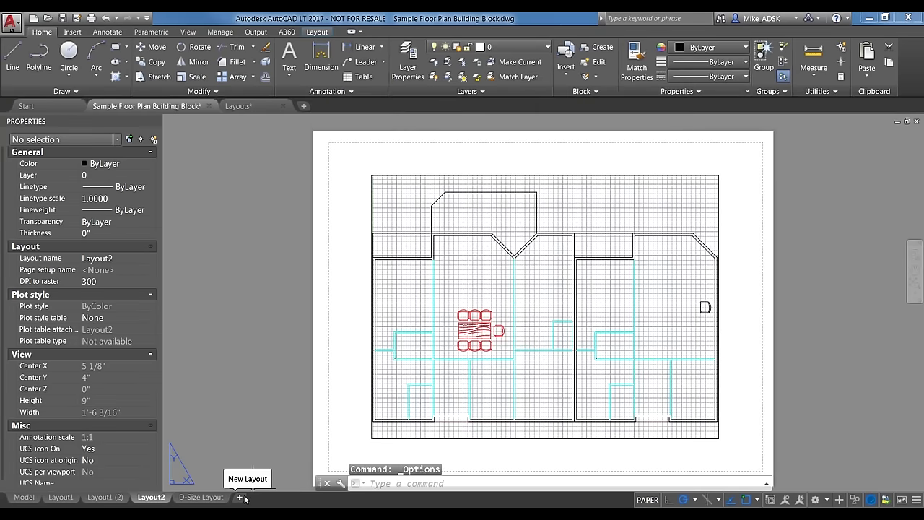
{"action": "left_click", "coordinate": [243, 497]}
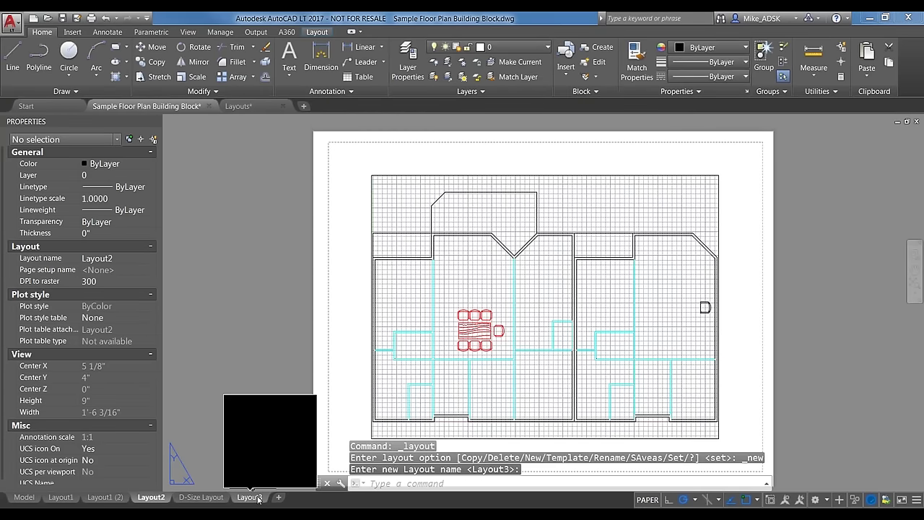
{"action": "left_click", "coordinate": [250, 497]}
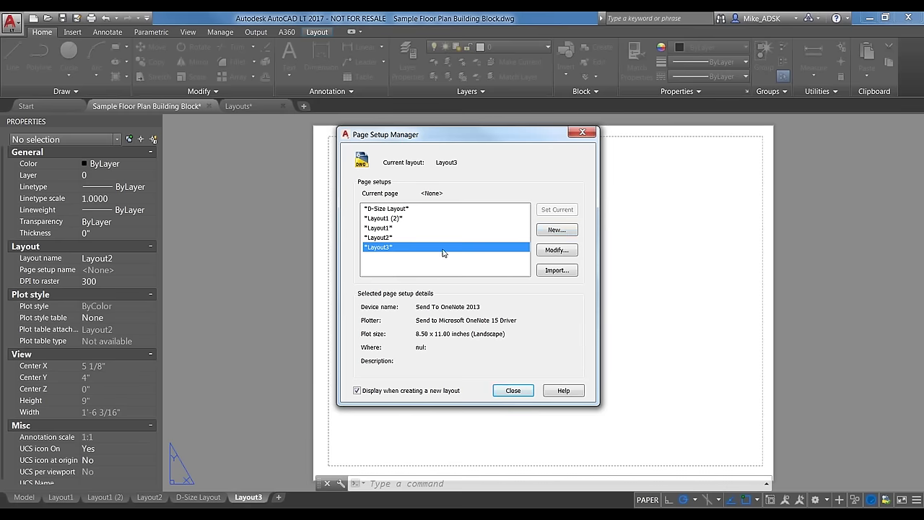
Start a new page setup named Demo for the new layout and open its settings
{"action": "left_click", "coordinate": [555, 230]}
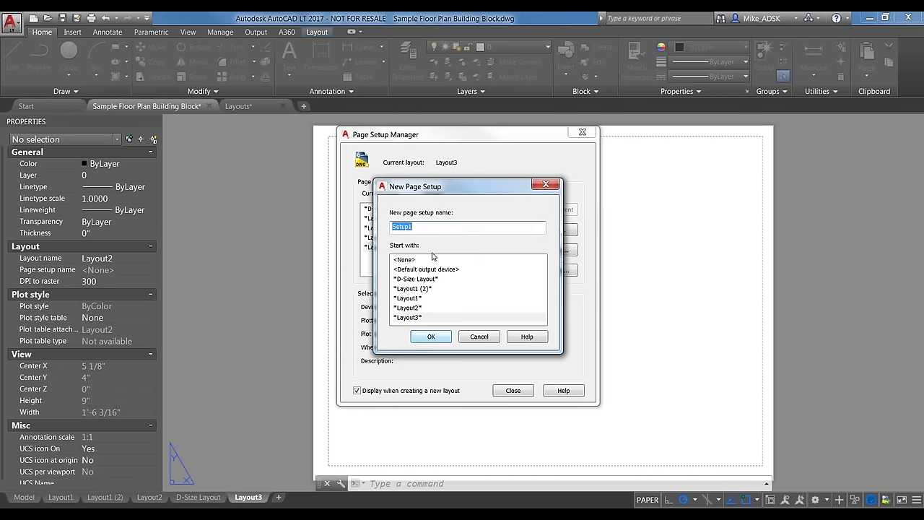
{"action": "type", "text": "Demo"}
{"action": "left_click", "coordinate": [431, 336]}
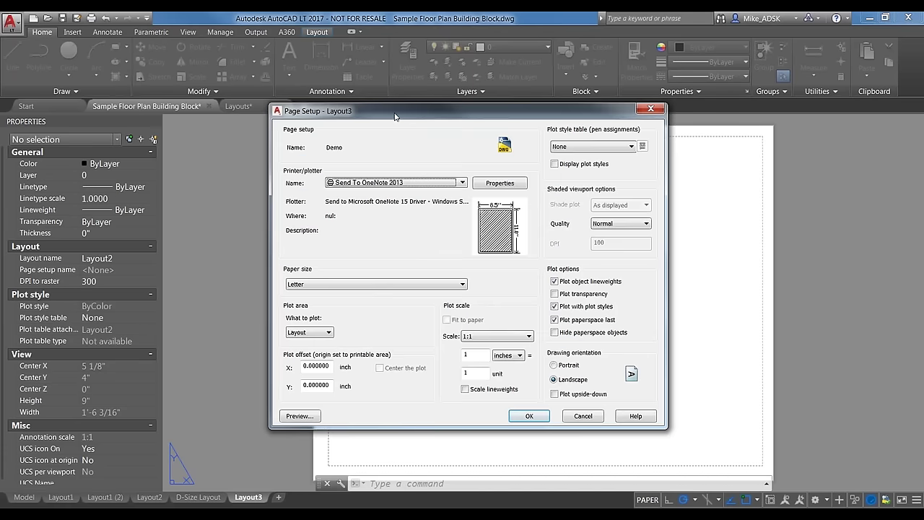
{"action": "left_click_drag", "start_coordinate": [395, 116], "coordinate": [407, 100]}
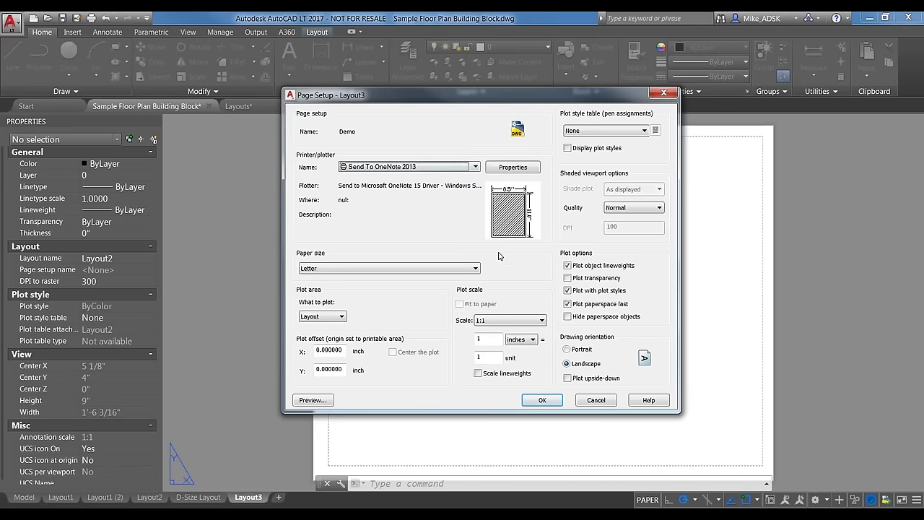
Select DWG To PDF.pc3 as the Demo page setup's plotter and browse the available paper sizes
{"action": "left_click", "coordinate": [453, 167]}
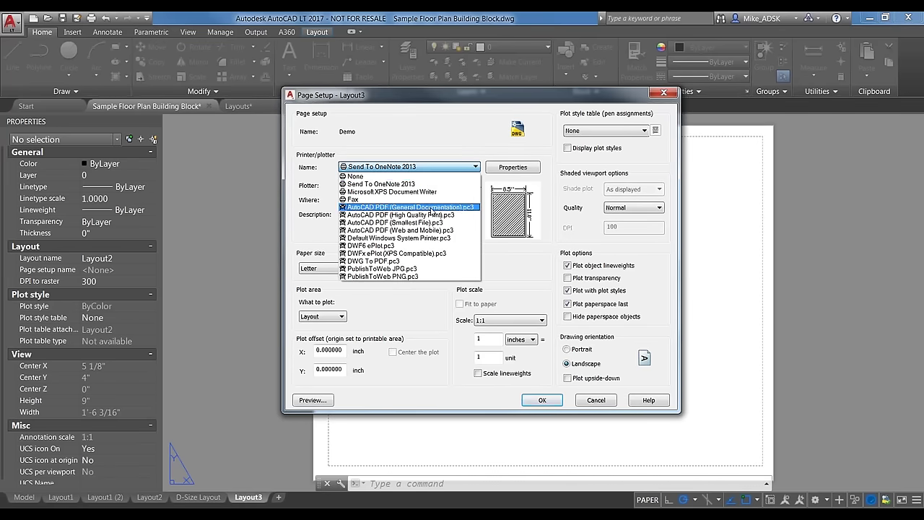
{"action": "left_click", "coordinate": [410, 261]}
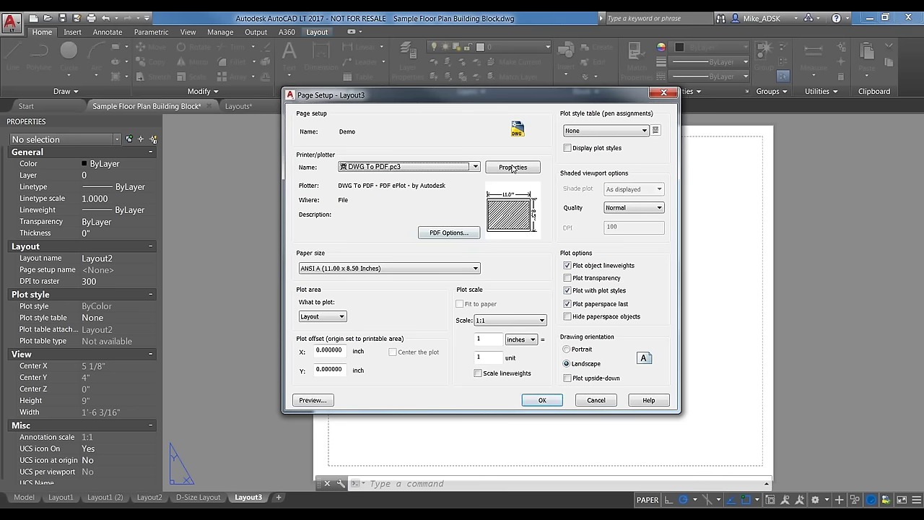
{"action": "left_click", "coordinate": [461, 268]}
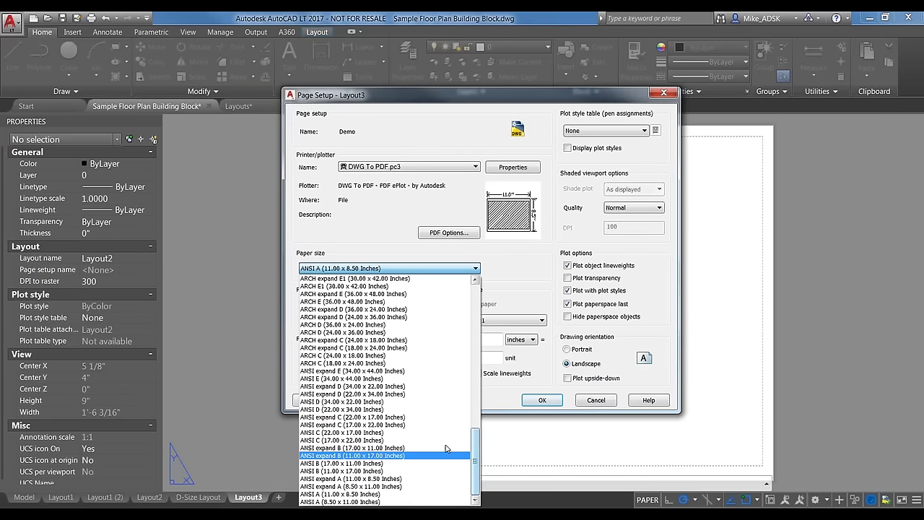
{"action": "scroll", "coordinate": [380, 349], "scroll_direction": "up", "scroll_amount": 20}
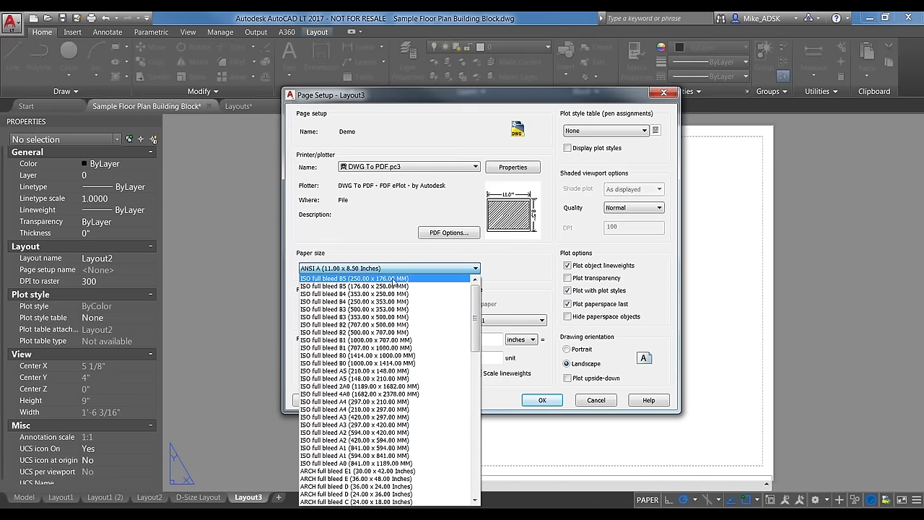
{"action": "left_click", "coordinate": [383, 245]}
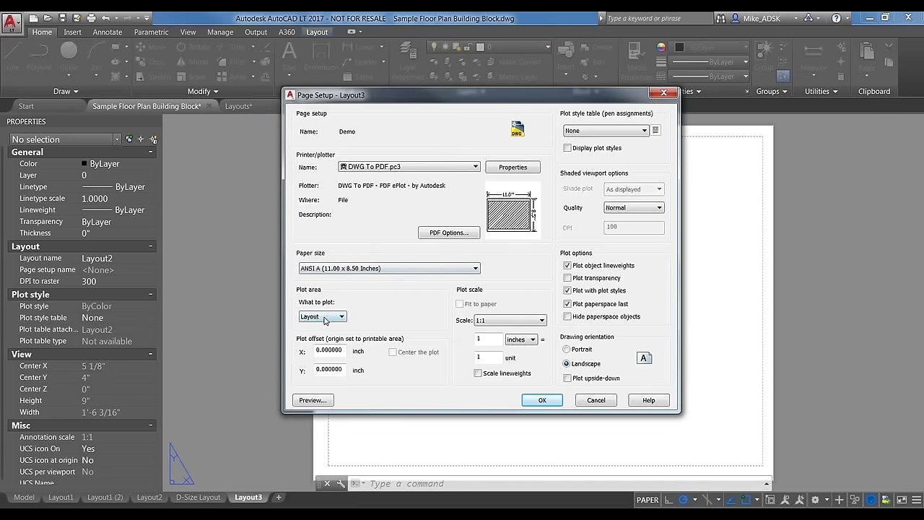
Review the Display, Layout and Window plot area options, and leave the Demo page setup settings without accepting them
{"action": "left_click", "coordinate": [324, 317]}
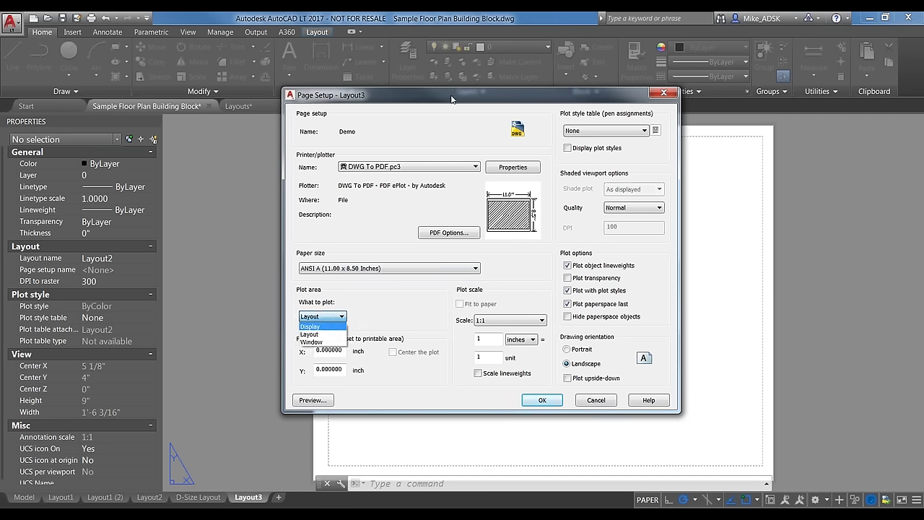
{"action": "left_click", "coordinate": [310, 335]}
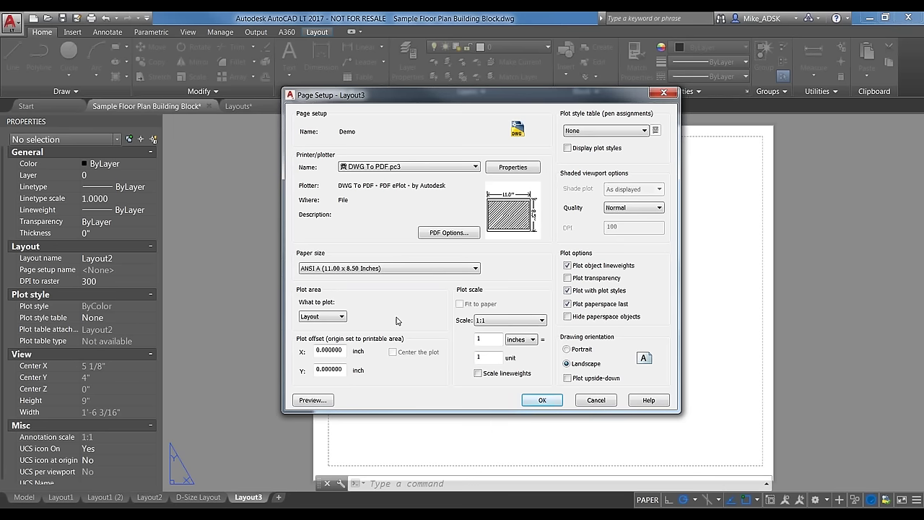
{"action": "left_click", "coordinate": [329, 318]}
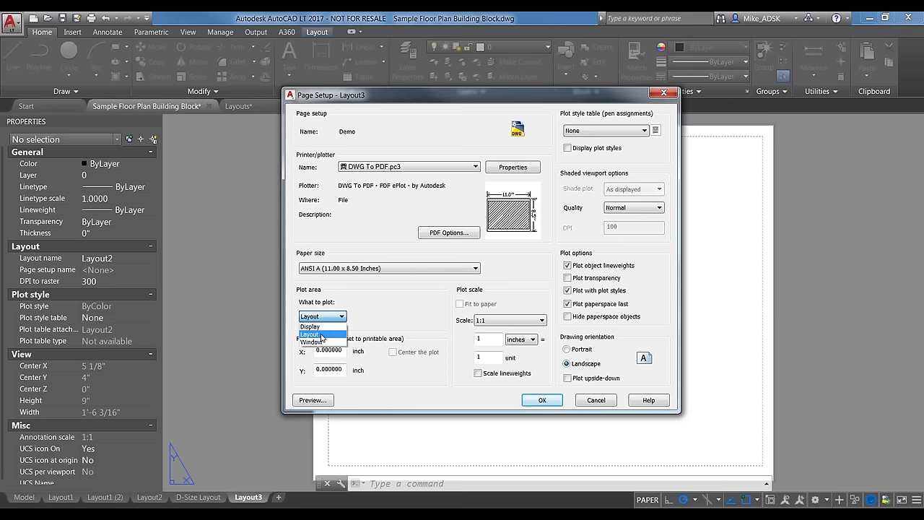
{"action": "left_click", "coordinate": [589, 408]}
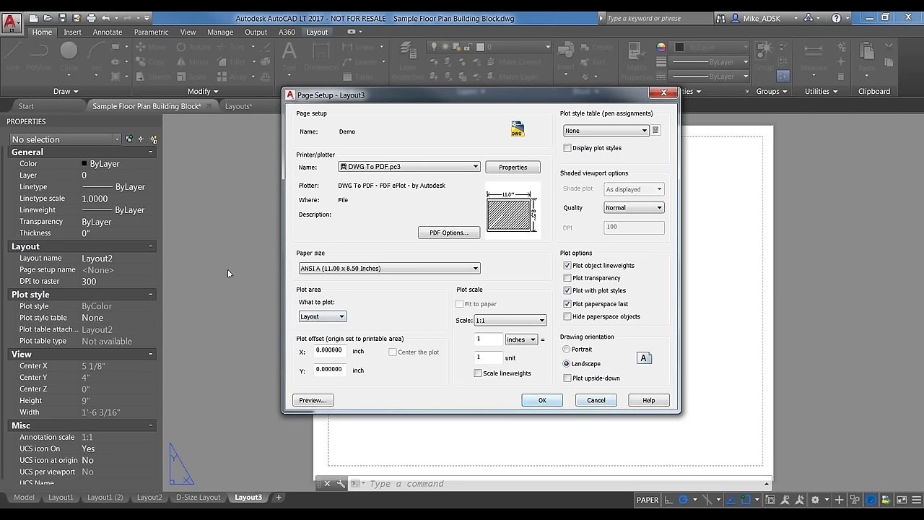
{"action": "left_click", "coordinate": [338, 318]}
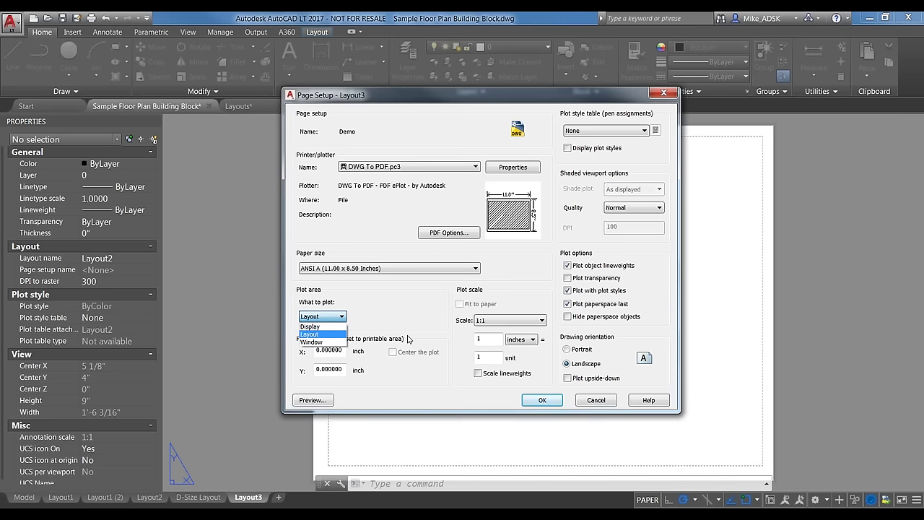
{"action": "left_click", "coordinate": [379, 317]}
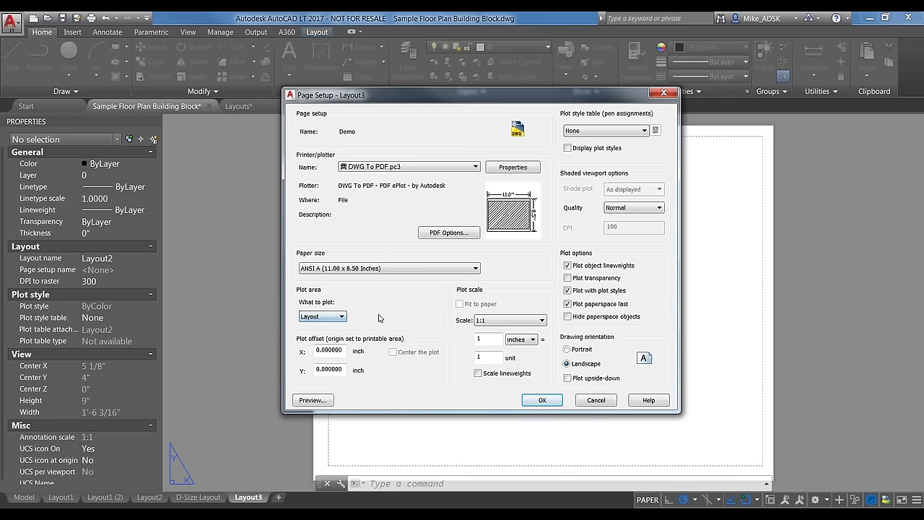
{"action": "left_click", "coordinate": [596, 399]}
{"action": "left_click", "coordinate": [468, 388]}
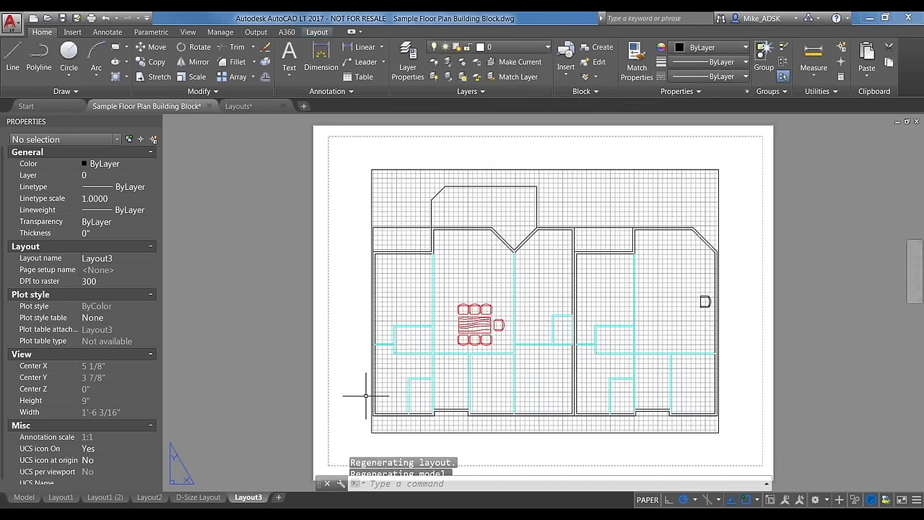
Switch to D-Size Layout and open its page setup for modification
{"action": "left_click", "coordinate": [196, 486]}
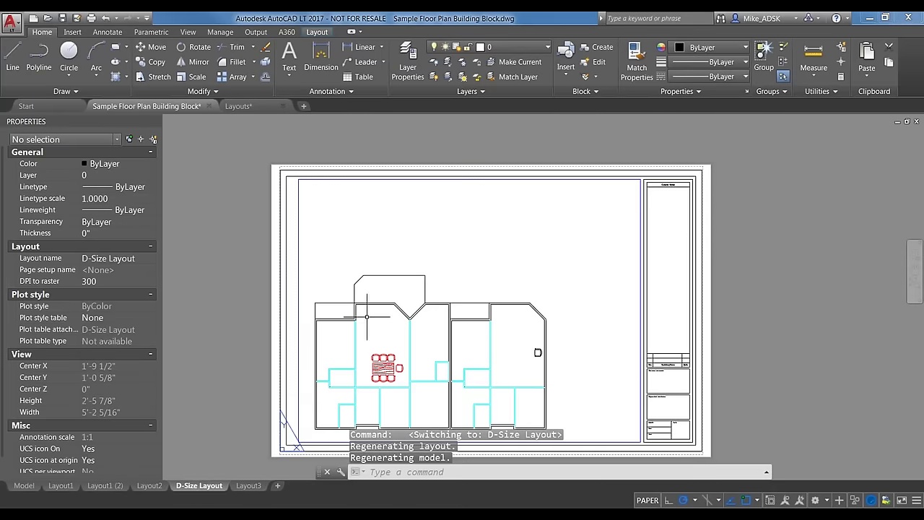
{"action": "right_click", "coordinate": [193, 490]}
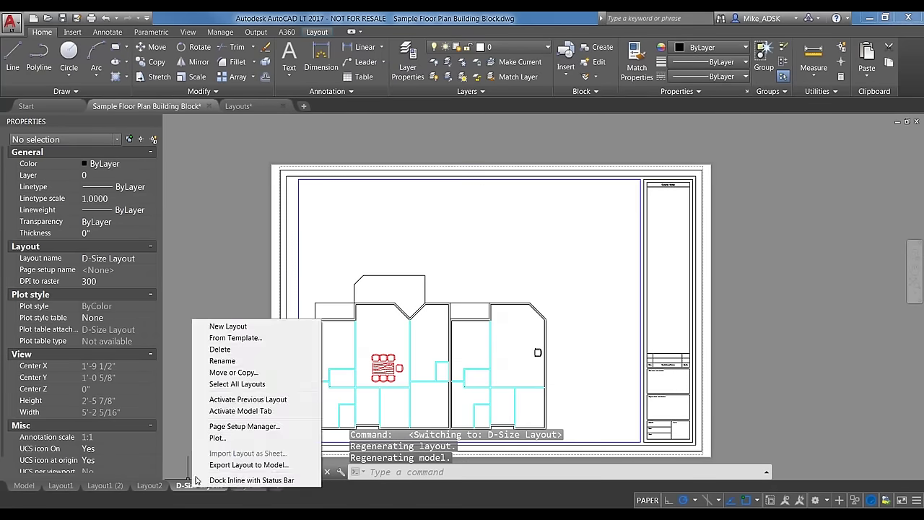
{"action": "left_click", "coordinate": [238, 426]}
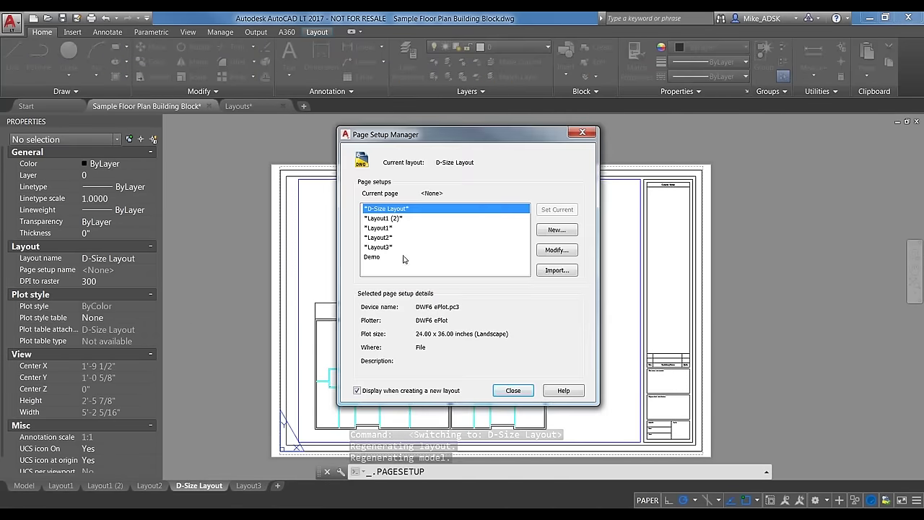
{"action": "left_click", "coordinate": [557, 250]}
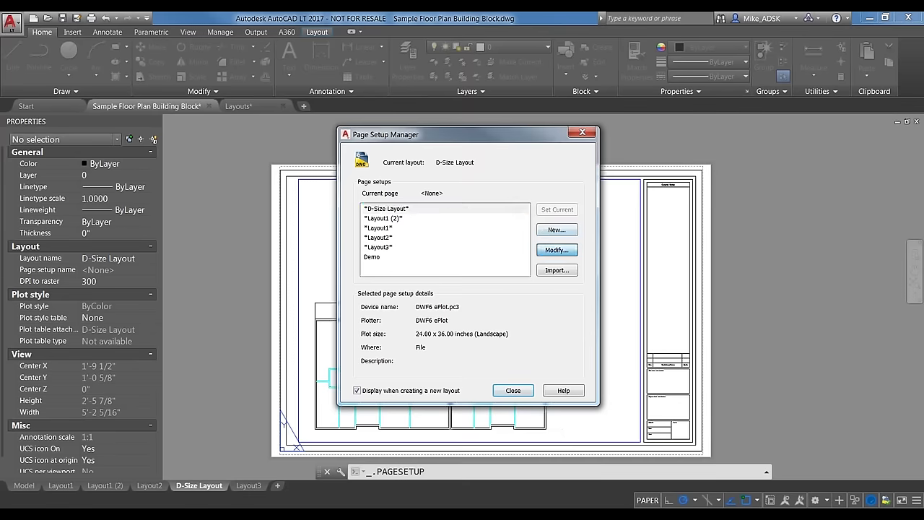
Set the plot area to Window and define a plot window, redefining it to enclose the whole floor plan
{"action": "left_click", "coordinate": [323, 333]}
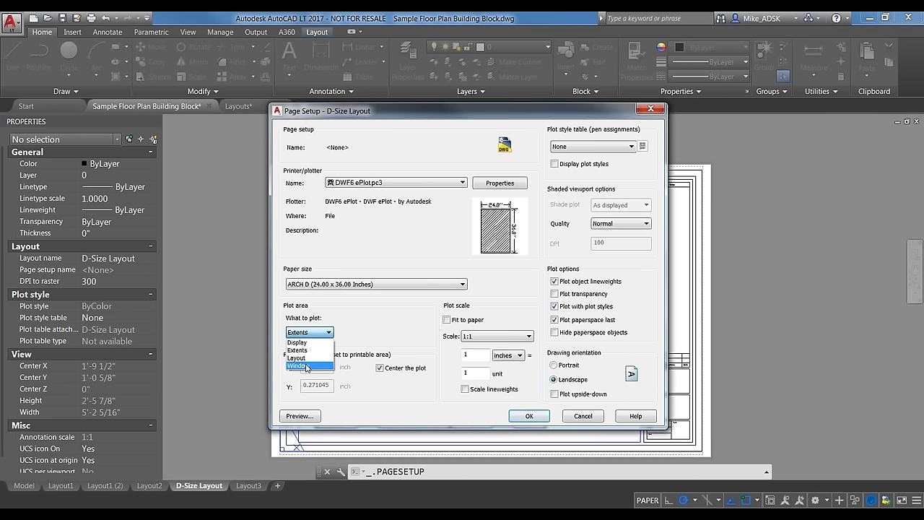
{"action": "left_click", "coordinate": [307, 366]}
{"action": "left_click", "coordinate": [587, 245]}
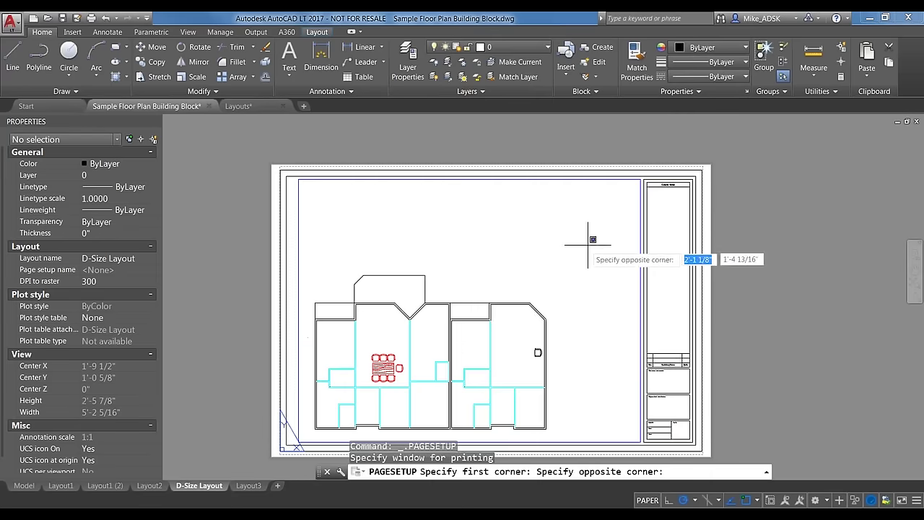
{"action": "left_click", "coordinate": [349, 393]}
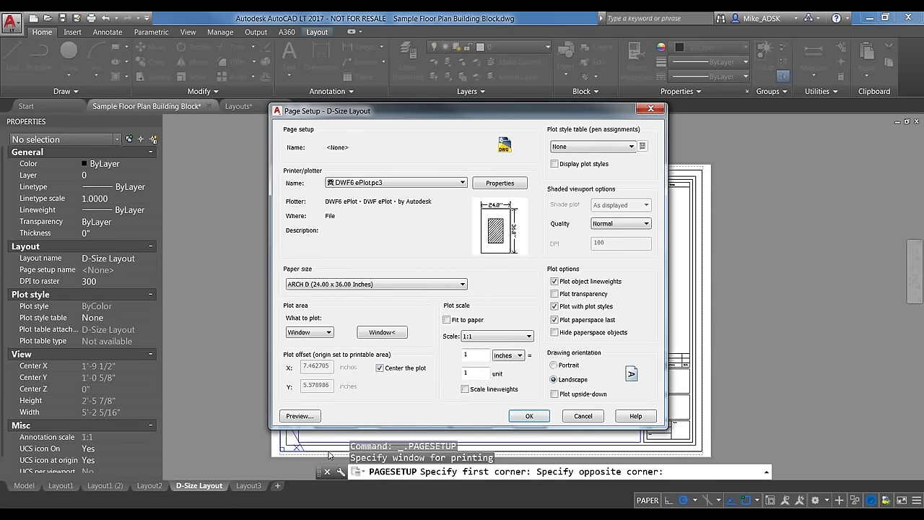
{"action": "left_click", "coordinate": [393, 332]}
{"action": "left_click", "coordinate": [591, 255]}
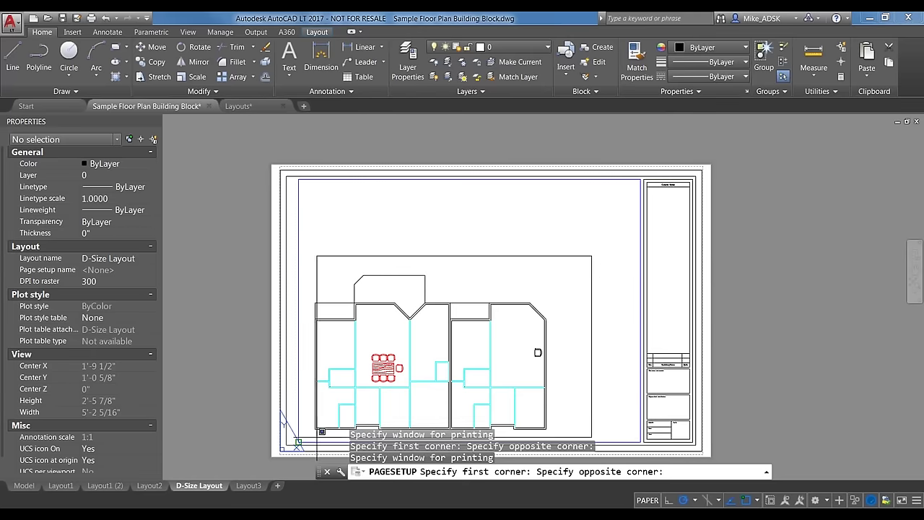
{"action": "left_click", "coordinate": [306, 457]}
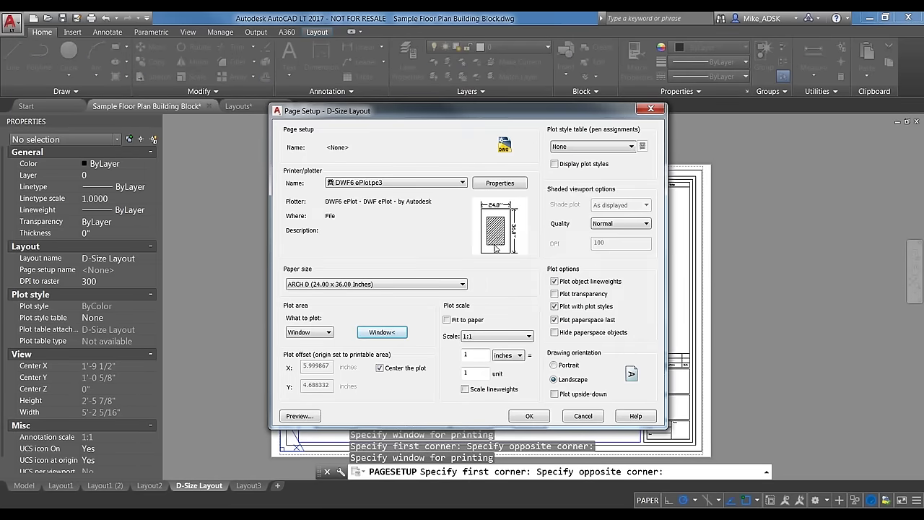
Fit the plot to the paper, and switch the fit off again to leave a Custom plot scale
{"action": "mouse_move", "coordinate": [495, 224]}
{"action": "left_click", "coordinate": [449, 321]}
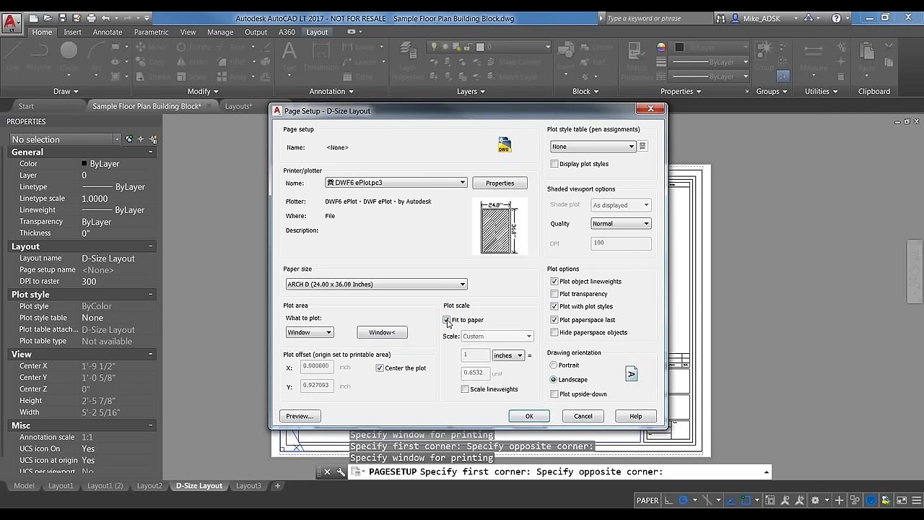
{"action": "left_click", "coordinate": [449, 321]}
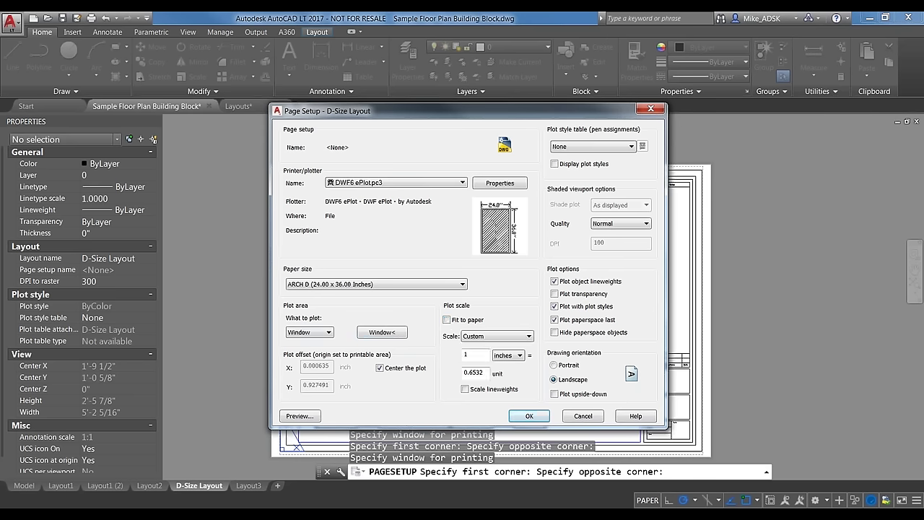
Try Display as the plot area for D-Size Layout, and set it to Layout instead
{"action": "left_click", "coordinate": [318, 333]}
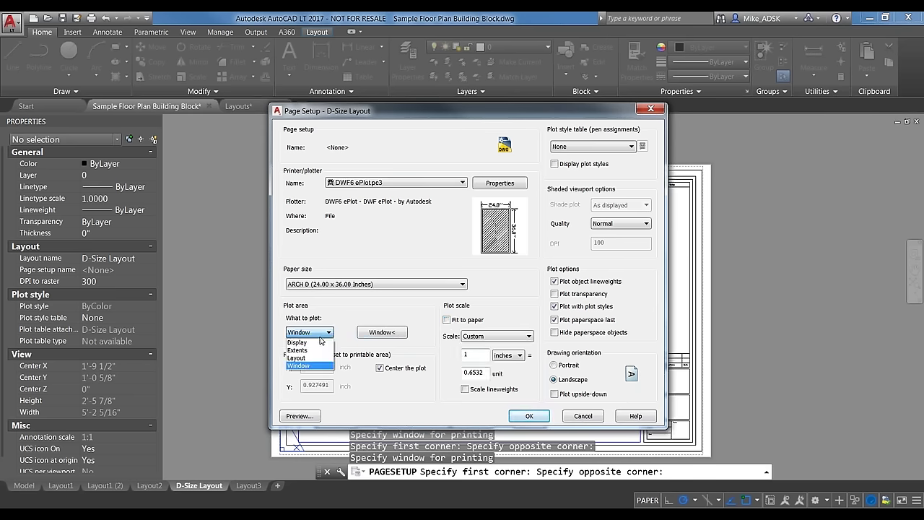
{"action": "left_click", "coordinate": [311, 343]}
{"action": "left_click", "coordinate": [310, 333]}
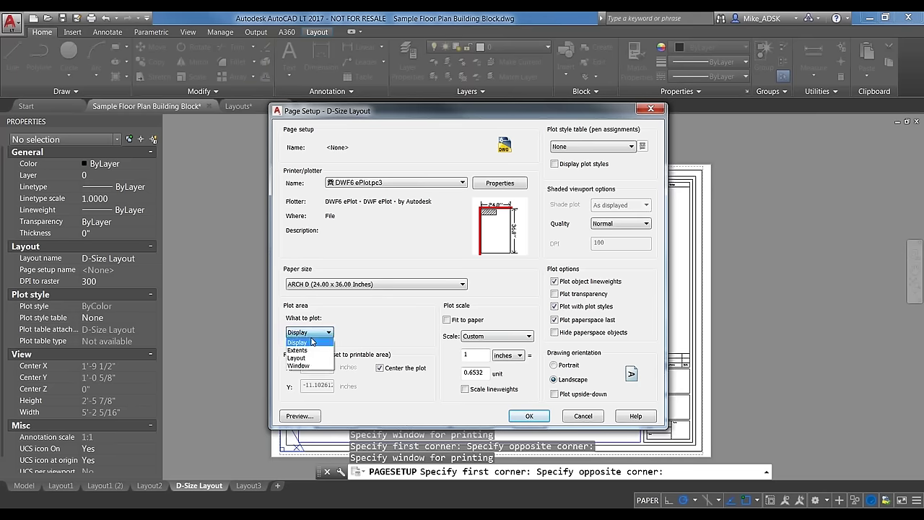
{"action": "left_click", "coordinate": [305, 357]}
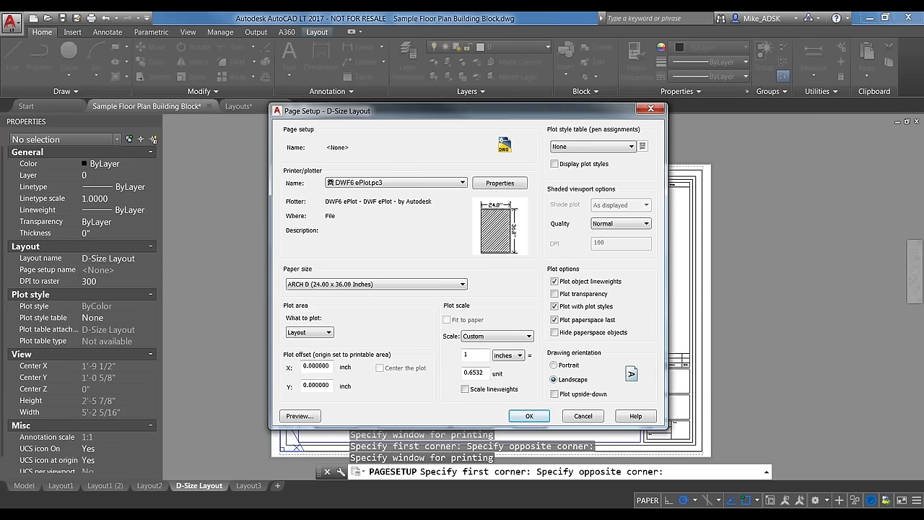
{"action": "left_click", "coordinate": [316, 365]}
{"action": "left_click_drag", "start_coordinate": [409, 111], "coordinate": [391, 135]}
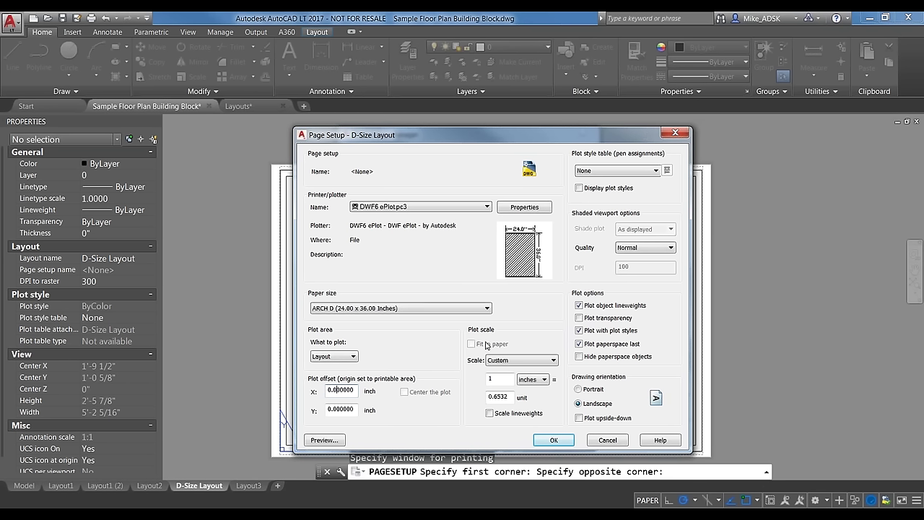
Set the plot area to Window again and redefine the plot window around the floor plan
{"action": "left_click", "coordinate": [349, 357]}
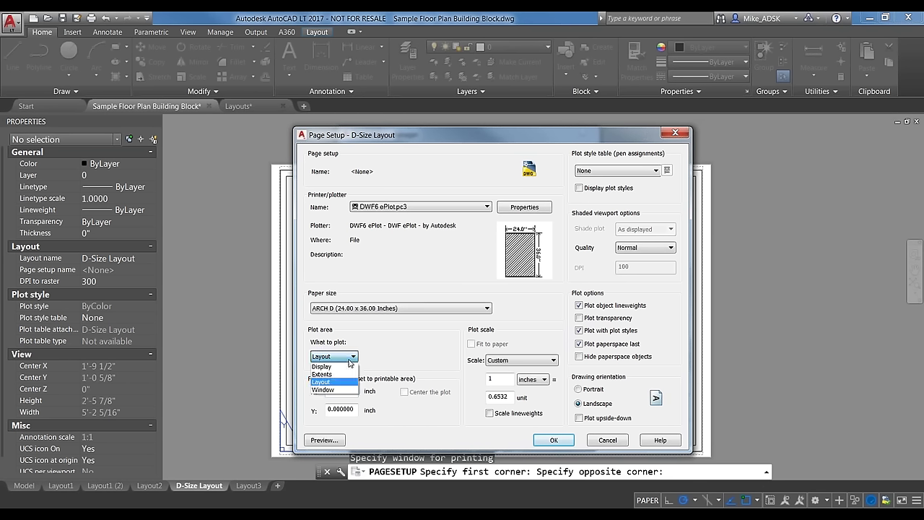
{"action": "left_click", "coordinate": [322, 389]}
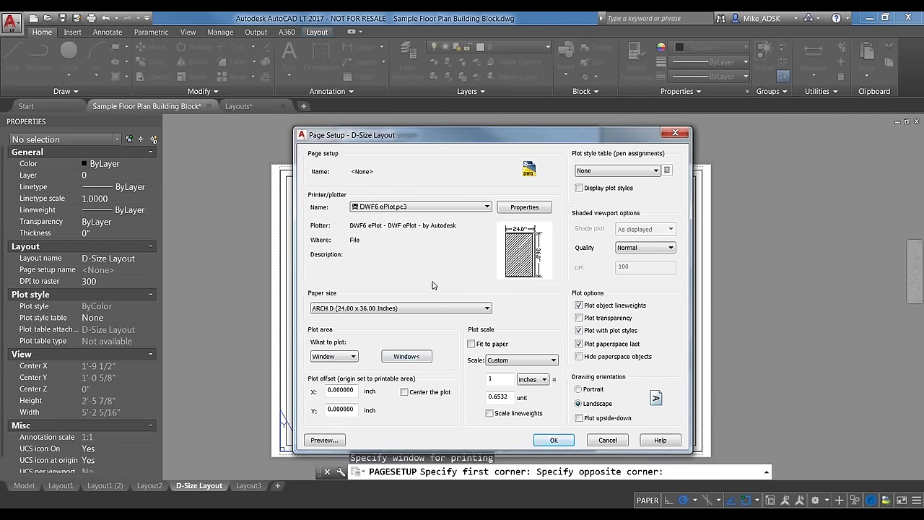
{"action": "mouse_move", "coordinate": [518, 226]}
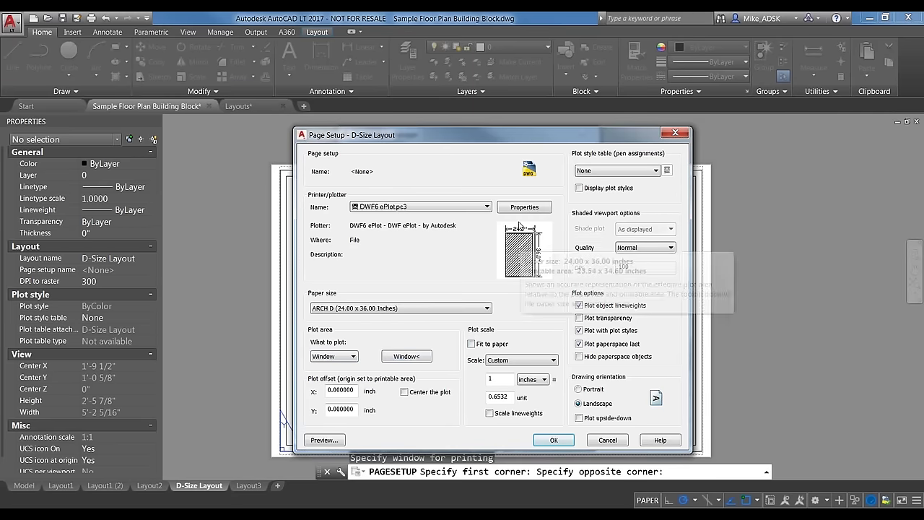
{"action": "left_click", "coordinate": [407, 357]}
{"action": "left_click", "coordinate": [575, 258]}
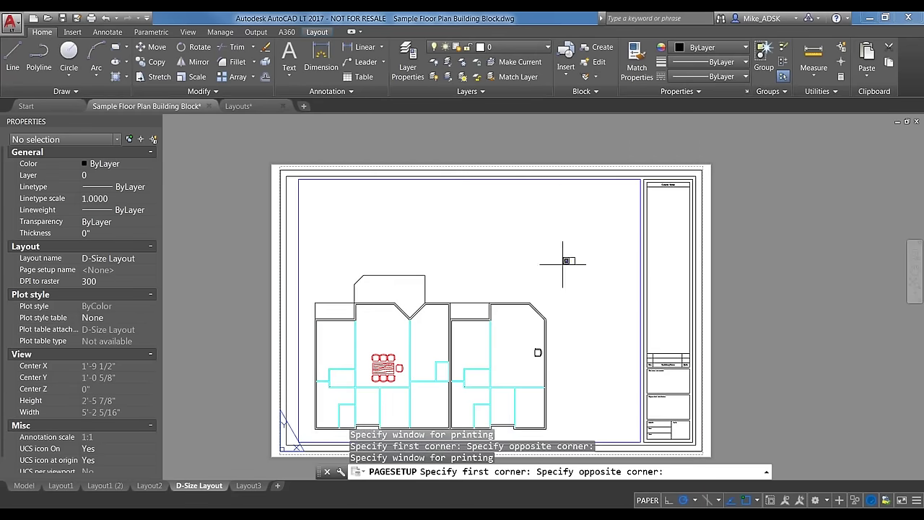
{"action": "left_click", "coordinate": [318, 424]}
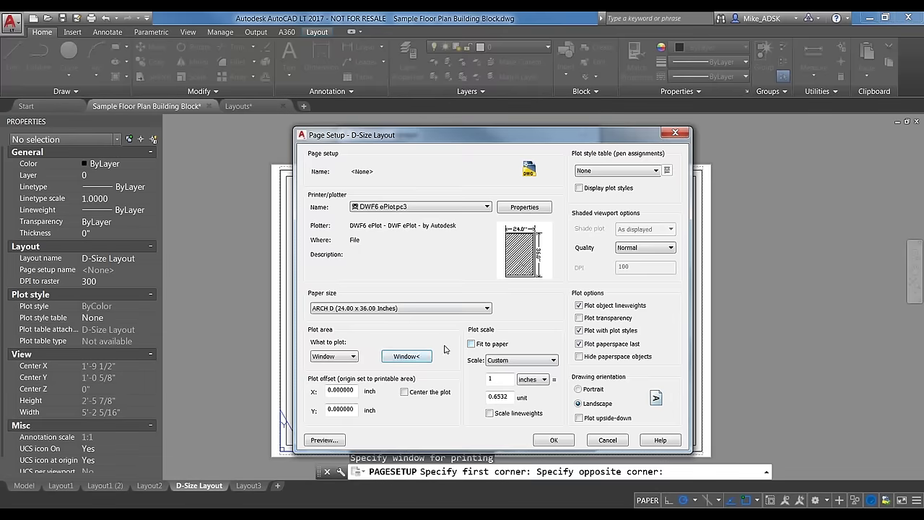
{"action": "left_click", "coordinate": [407, 355]}
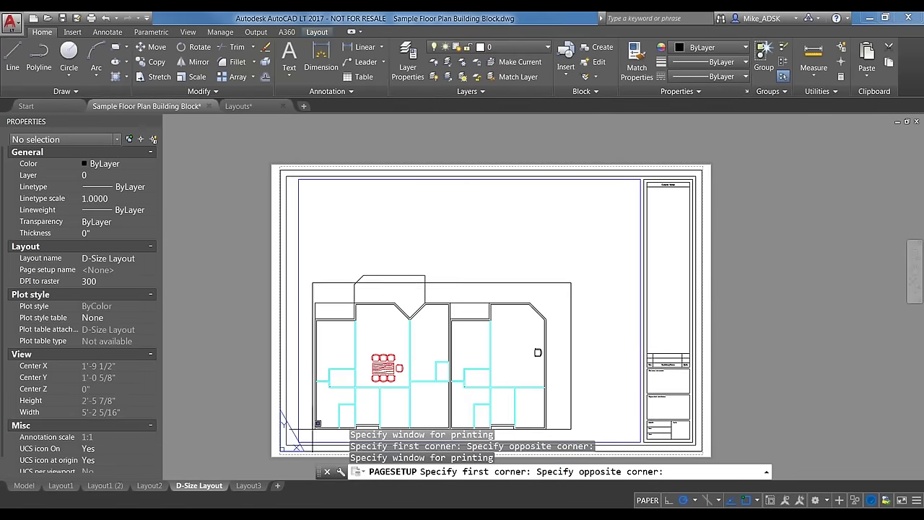
{"action": "left_click", "coordinate": [318, 425]}
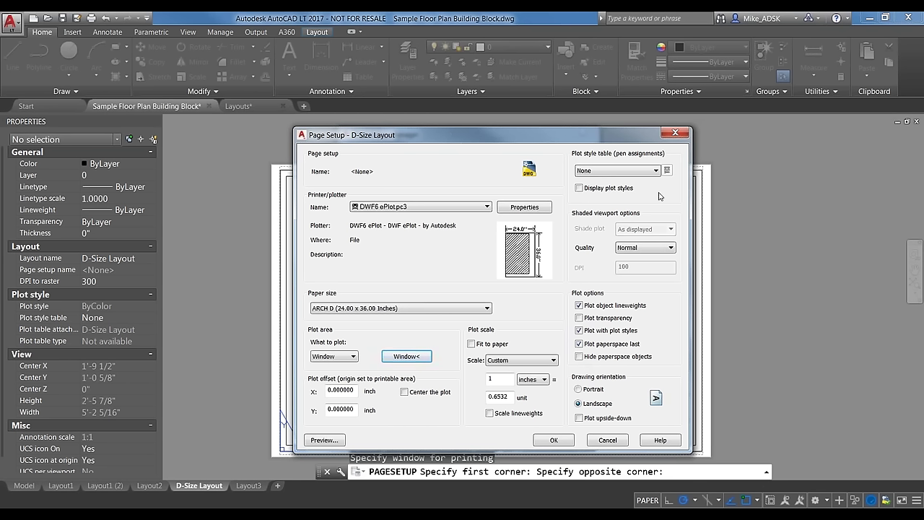
Review the shaded viewport quality levels and available plot style tables for D-Size Layout, and cancel the page setup edits
{"action": "left_click", "coordinate": [642, 247]}
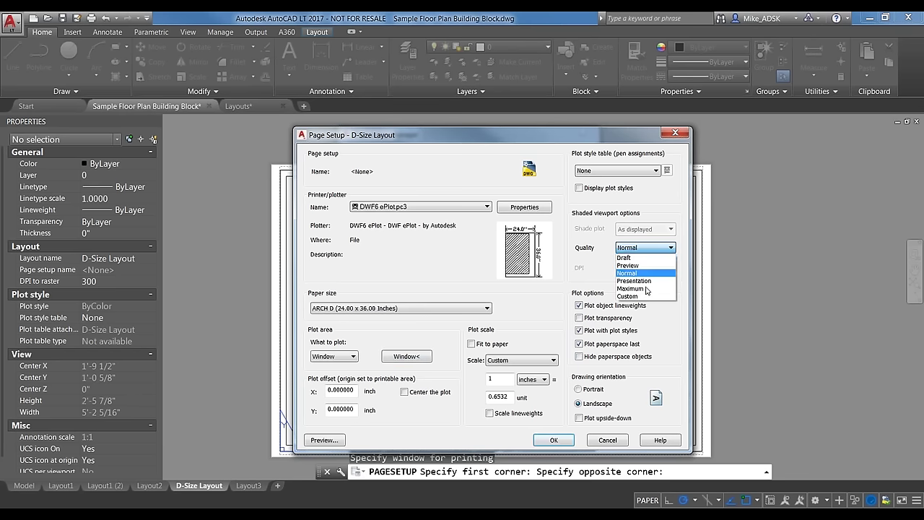
{"action": "left_click", "coordinate": [646, 250]}
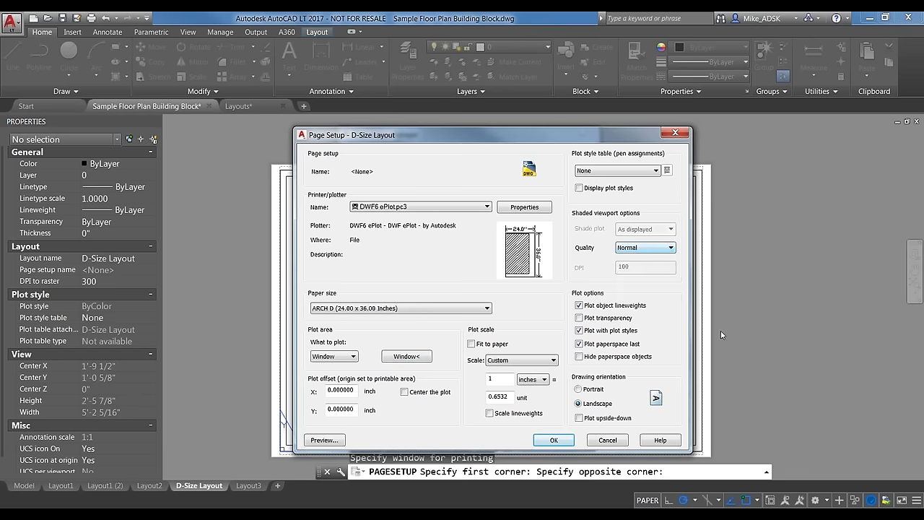
{"action": "left_click", "coordinate": [607, 171]}
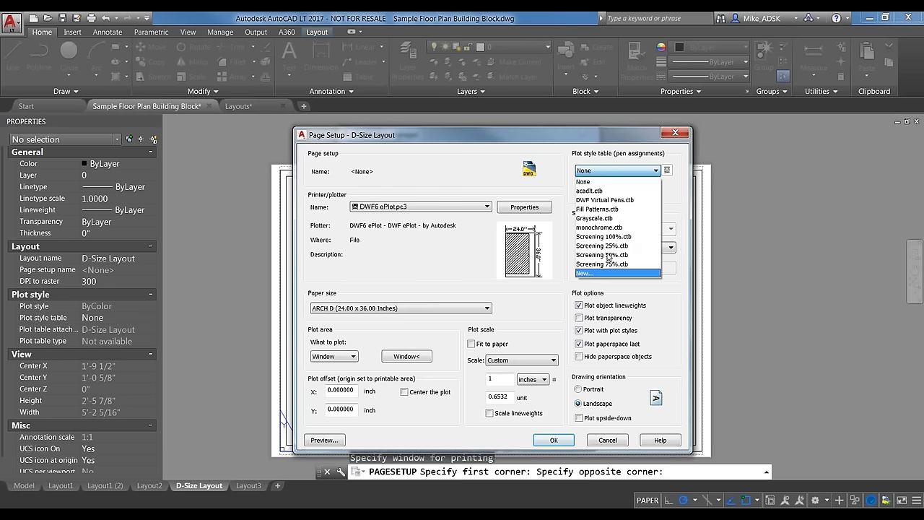
{"action": "left_click", "coordinate": [672, 198]}
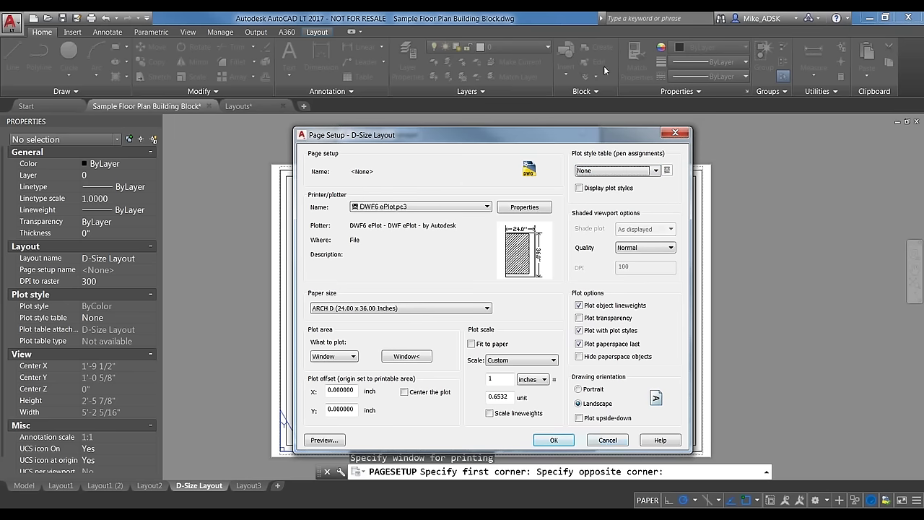
{"action": "left_click", "coordinate": [608, 440]}
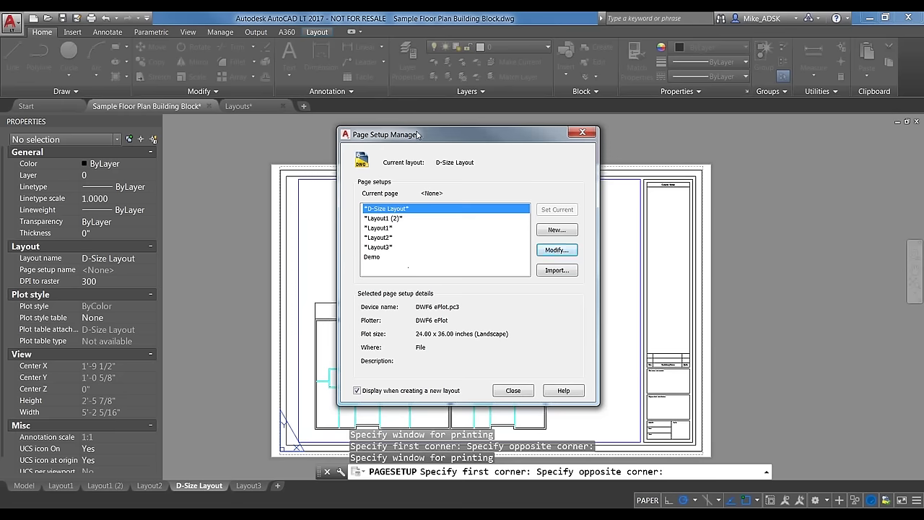
Select the Demo page setup to examine its device and plot size details
{"action": "left_click", "coordinate": [383, 257]}
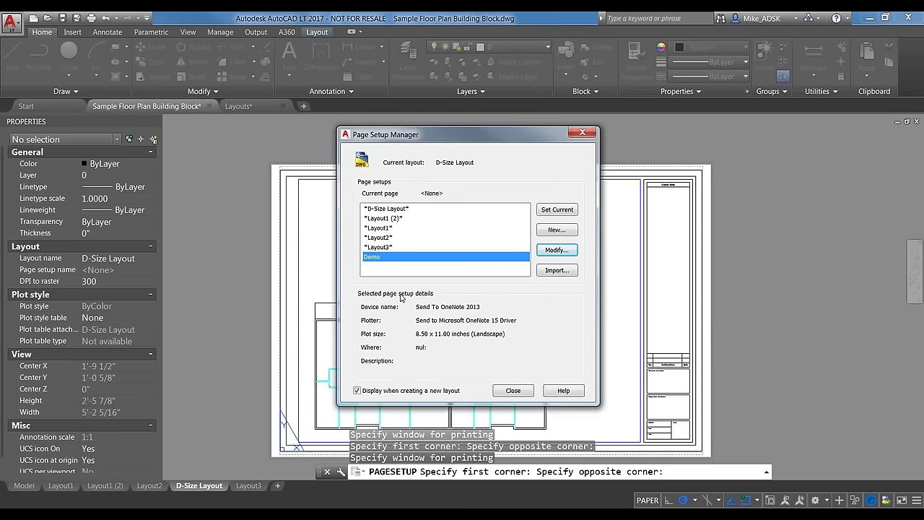
{"action": "right_click", "coordinate": [392, 257]}
{"action": "key", "text": "Escape"}
Import the Webinar Demo page setup from Layouts.dwg on the Desktop, and open the imported setup for modification
{"action": "left_click", "coordinate": [557, 271]}
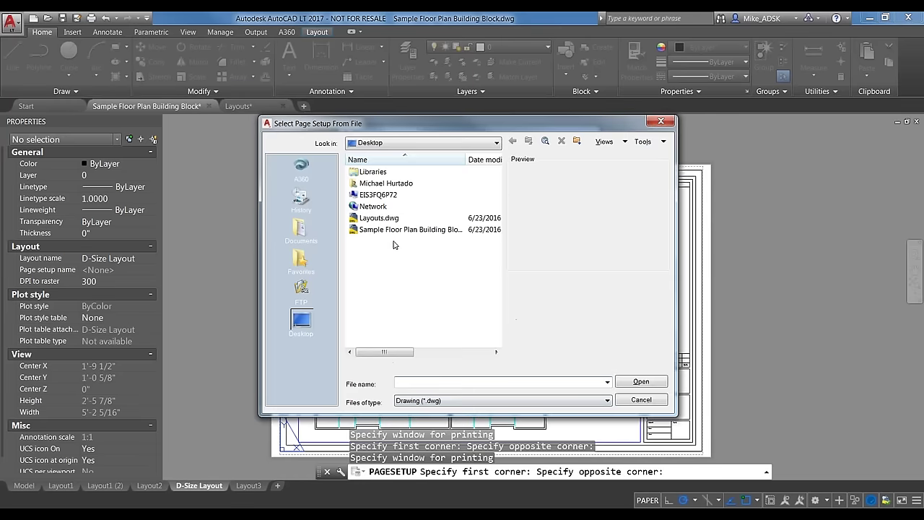
{"action": "left_click", "coordinate": [444, 212]}
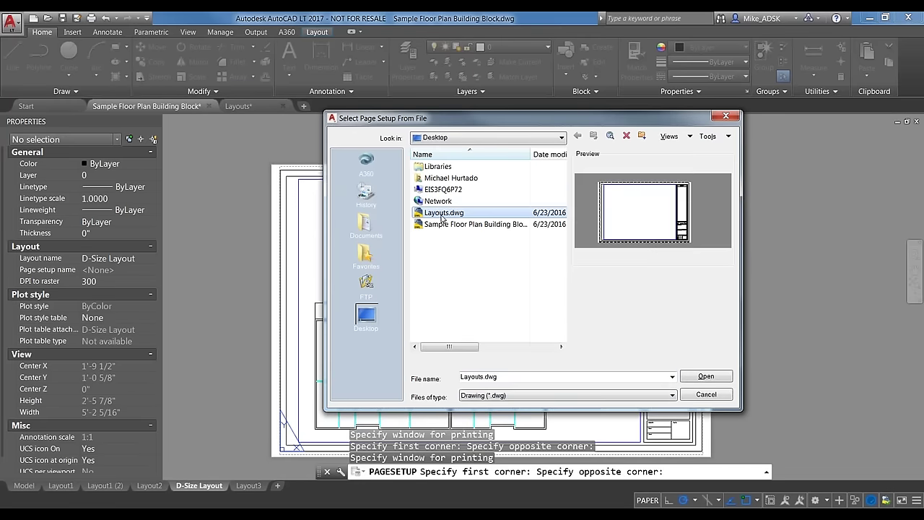
{"action": "double_click", "coordinate": [450, 214]}
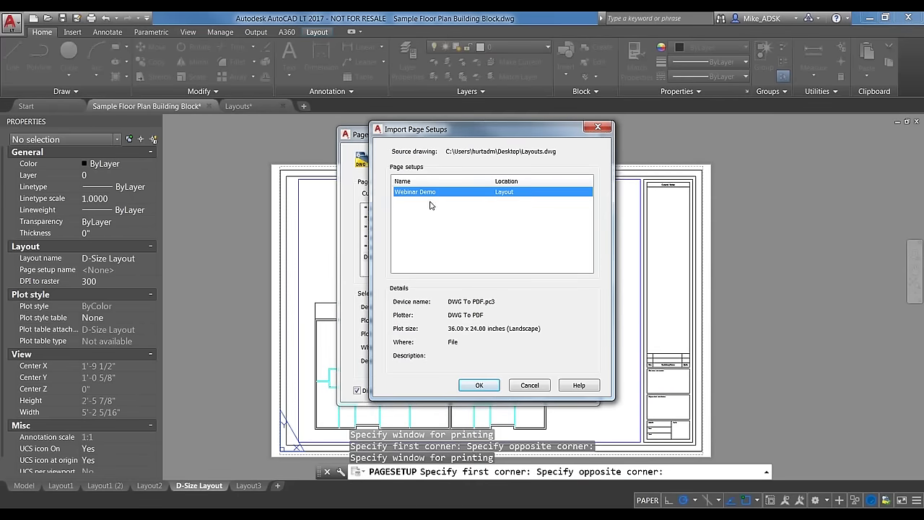
{"action": "left_click", "coordinate": [480, 385]}
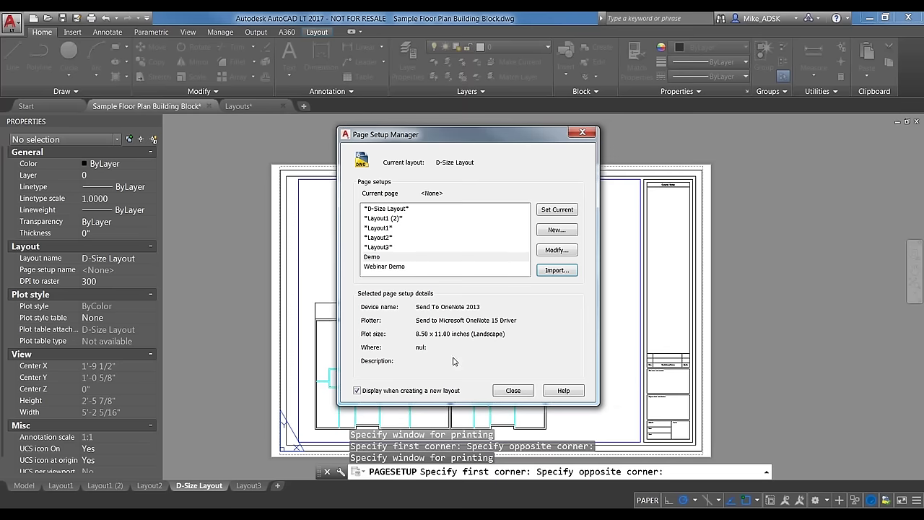
{"action": "left_click", "coordinate": [400, 269]}
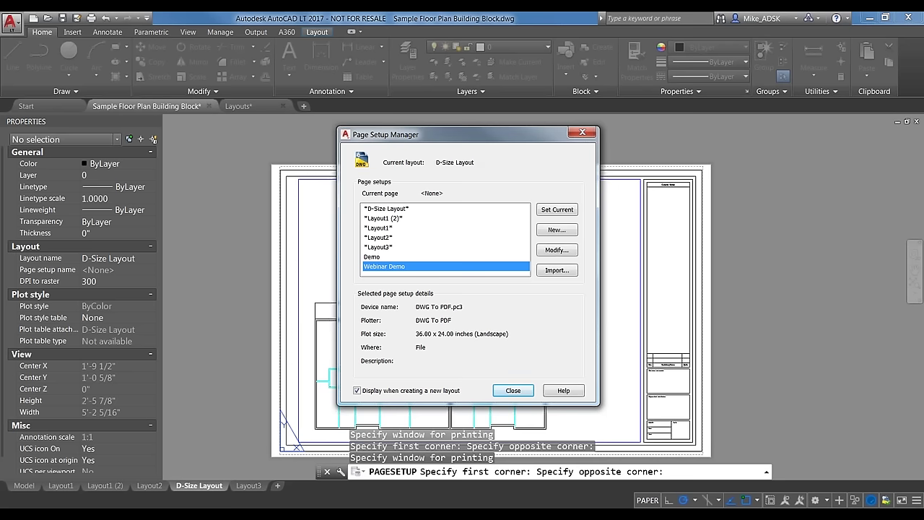
{"action": "left_click", "coordinate": [558, 251]}
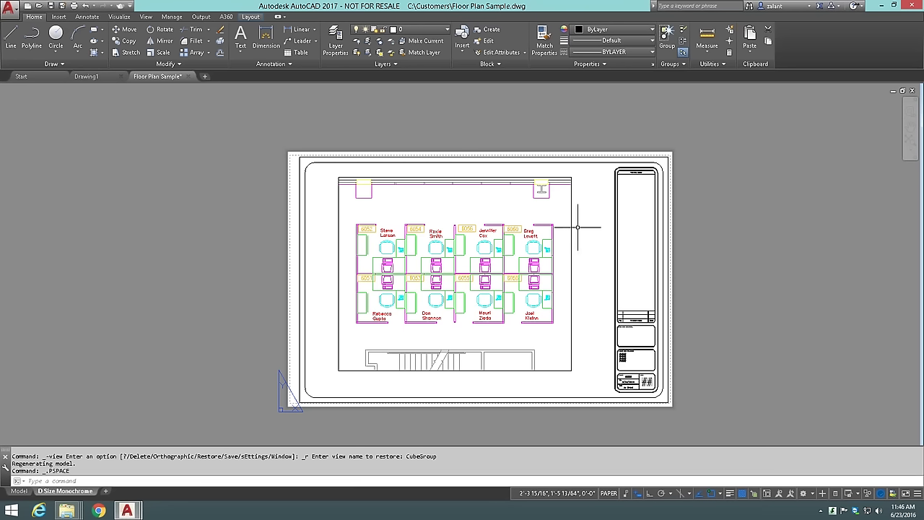
{"action": "scroll", "coordinate": [582, 262], "scroll_direction": "up", "scroll_amount": 2}
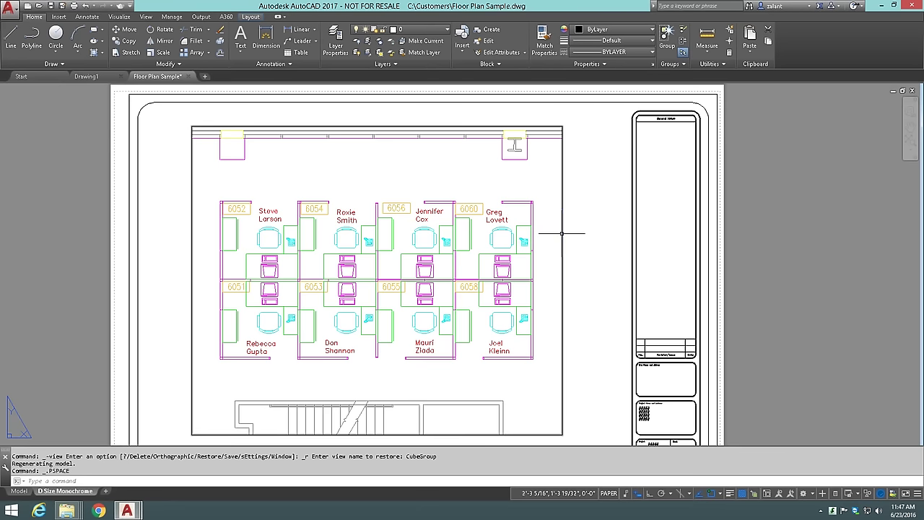
{"action": "left_click", "coordinate": [563, 233]}
{"action": "right_click", "coordinate": [563, 233]}
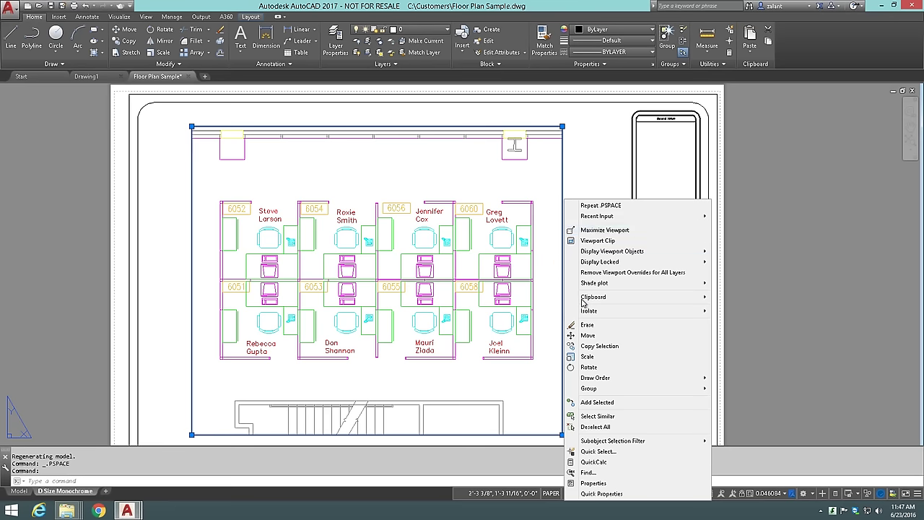
{"action": "mouse_move", "coordinate": [602, 316]}
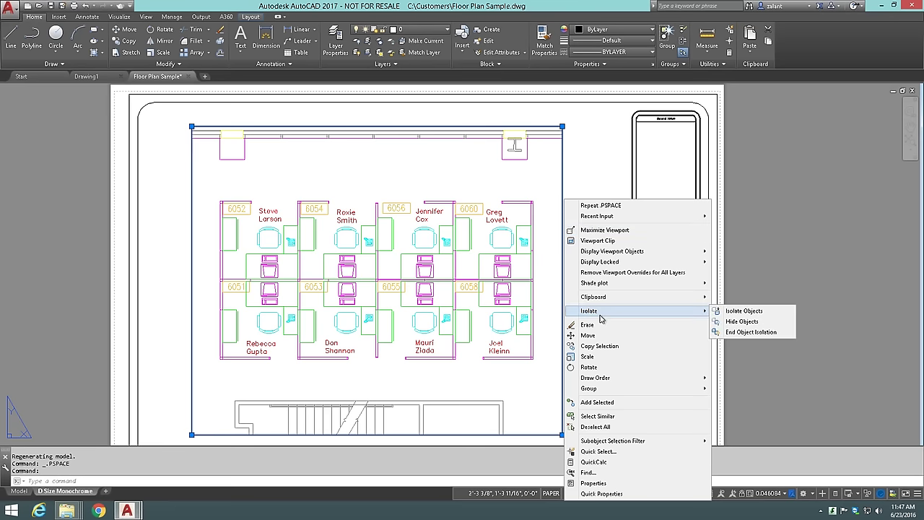
{"action": "mouse_move", "coordinate": [574, 299]}
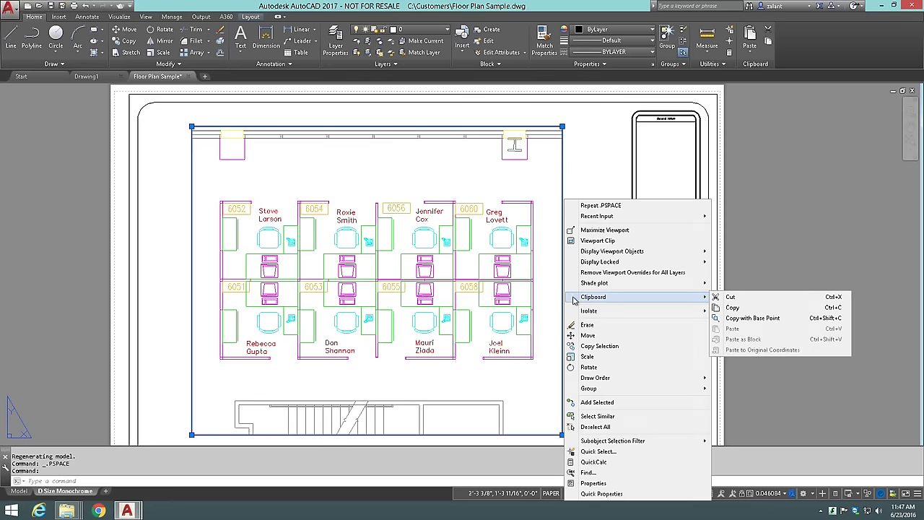
{"action": "left_click", "coordinate": [543, 266]}
Check the Plot settings of the D Size Monochrome layout, and leave them without plotting
{"action": "type", "text": "P"}
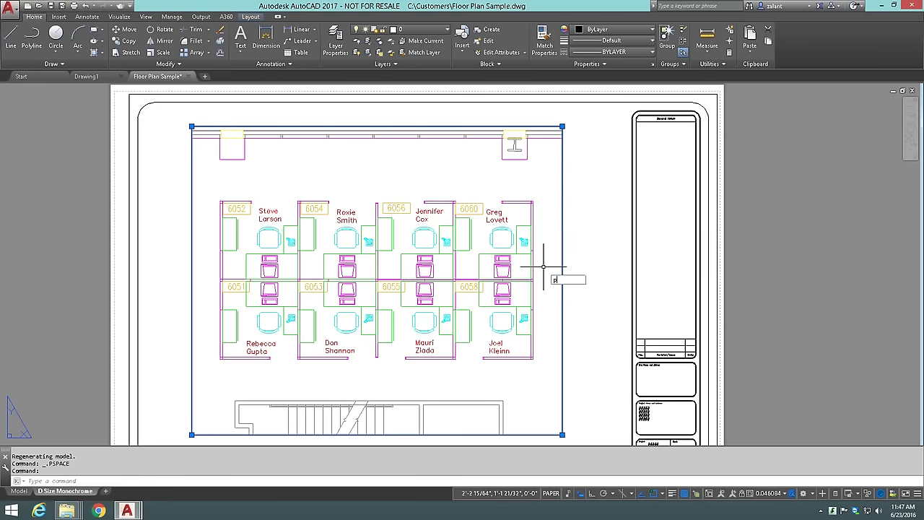
{"action": "type", "text": "lot"}
{"action": "key", "text": "Return"}
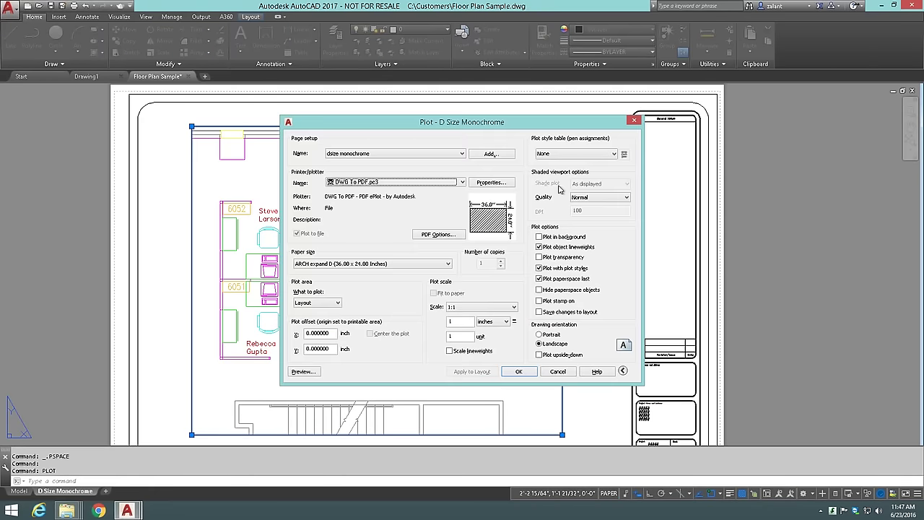
{"action": "left_click_drag", "start_coordinate": [457, 124], "coordinate": [433, 124]}
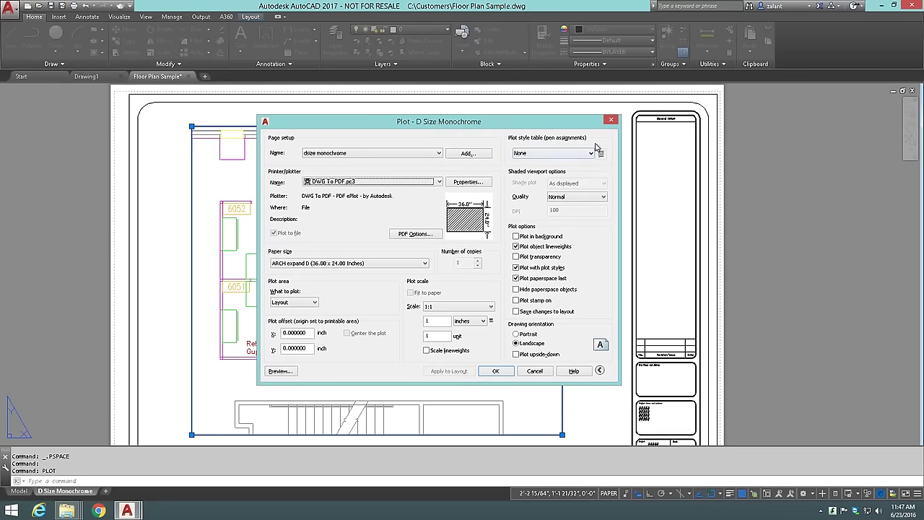
{"action": "left_click", "coordinate": [610, 121]}
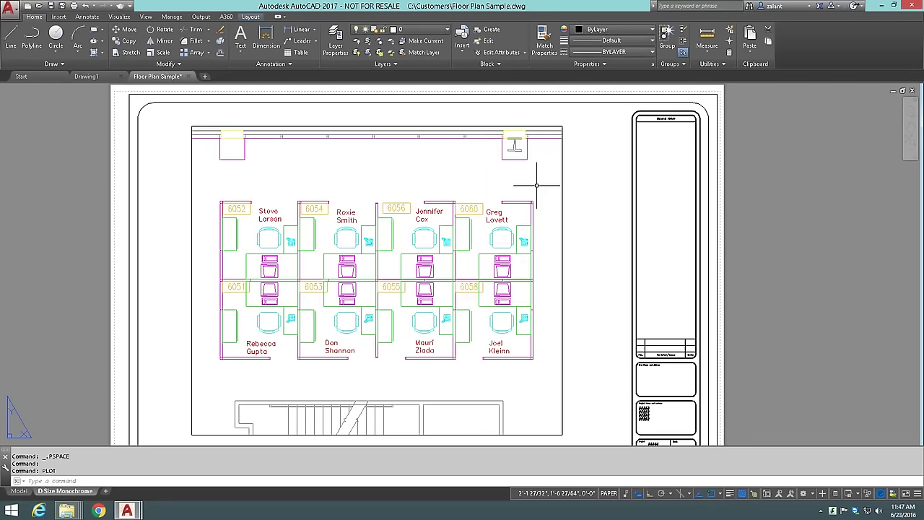
Modify the D Size Monochrome layout's page setup to use the monochrome.ctb plot style table
{"action": "type", "text": "pagesetup"}
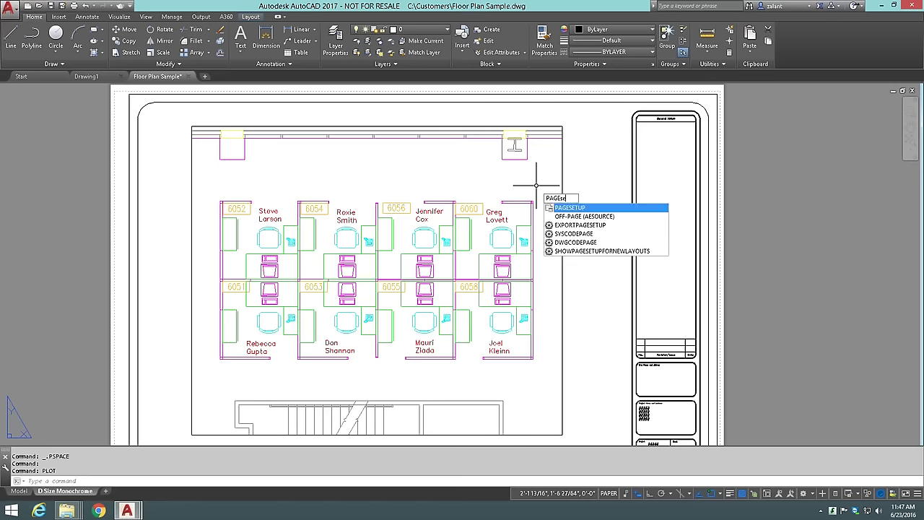
{"action": "key", "text": "Return"}
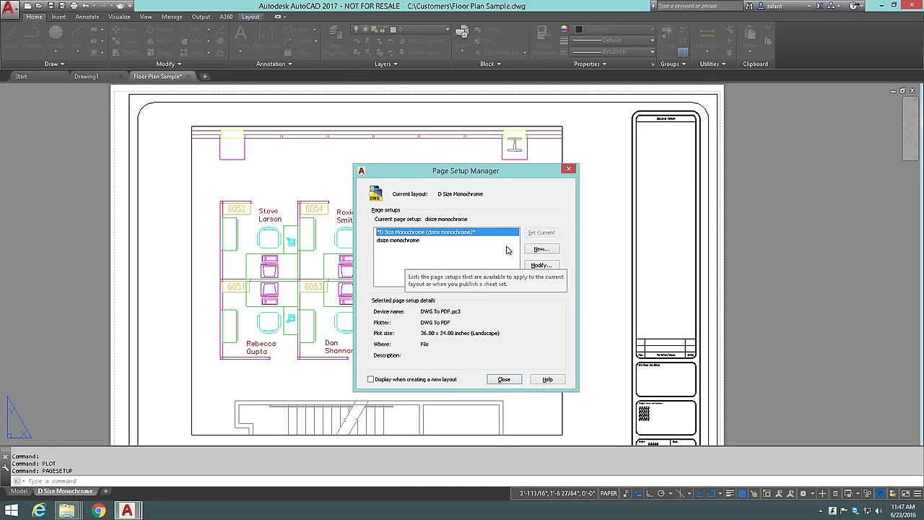
{"action": "left_click", "coordinate": [539, 265]}
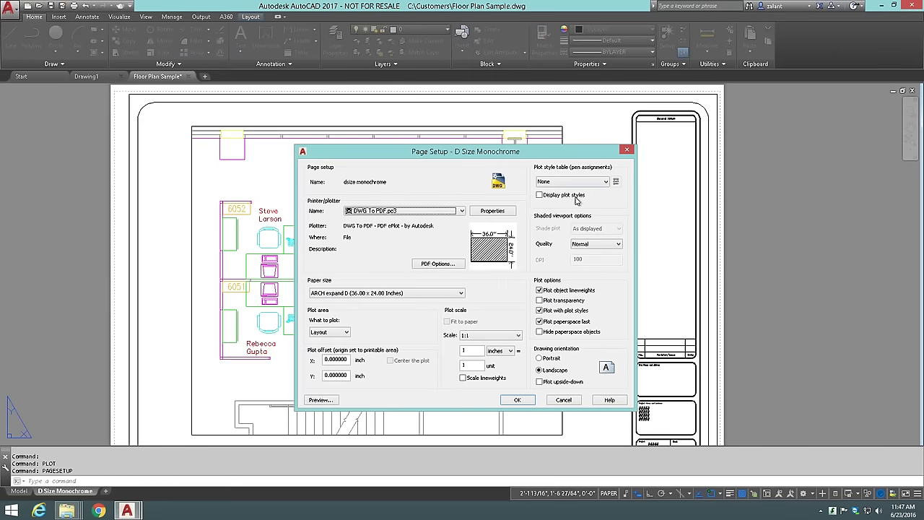
{"action": "left_click_drag", "start_coordinate": [564, 157], "coordinate": [739, 117]}
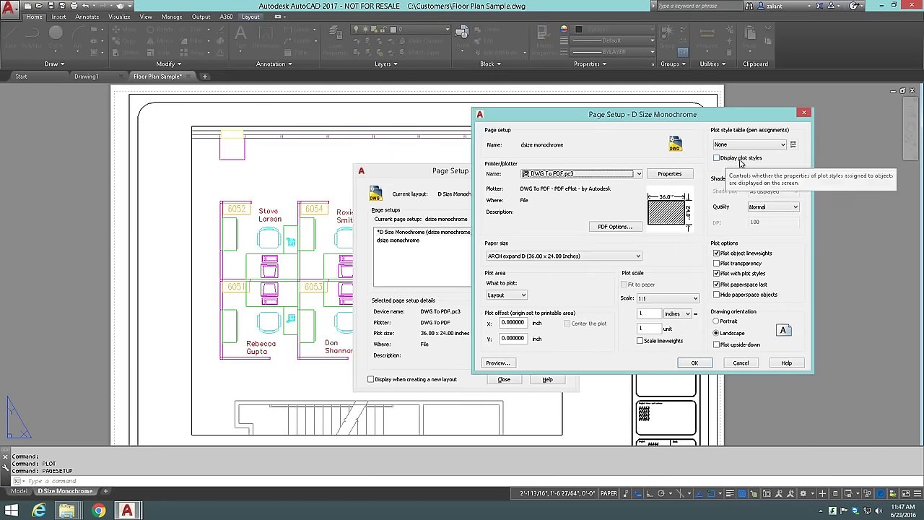
{"action": "left_click", "coordinate": [783, 145]}
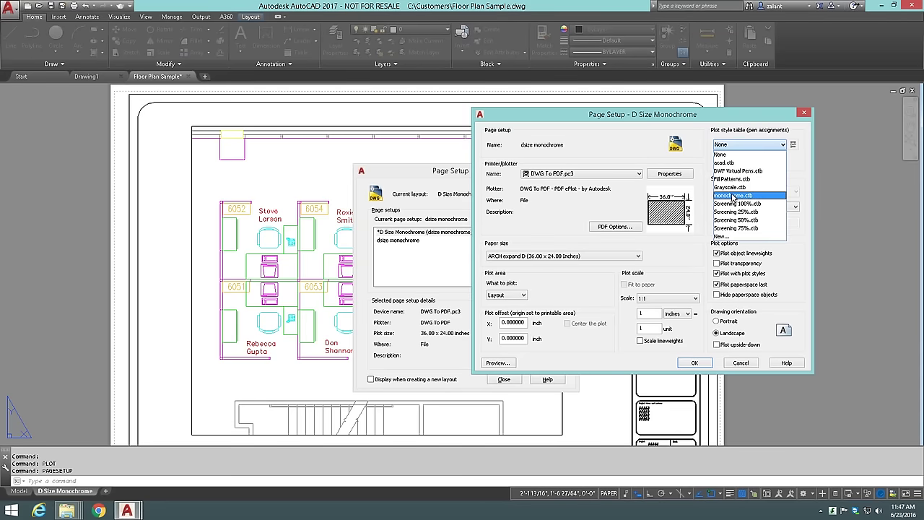
{"action": "left_click", "coordinate": [731, 196]}
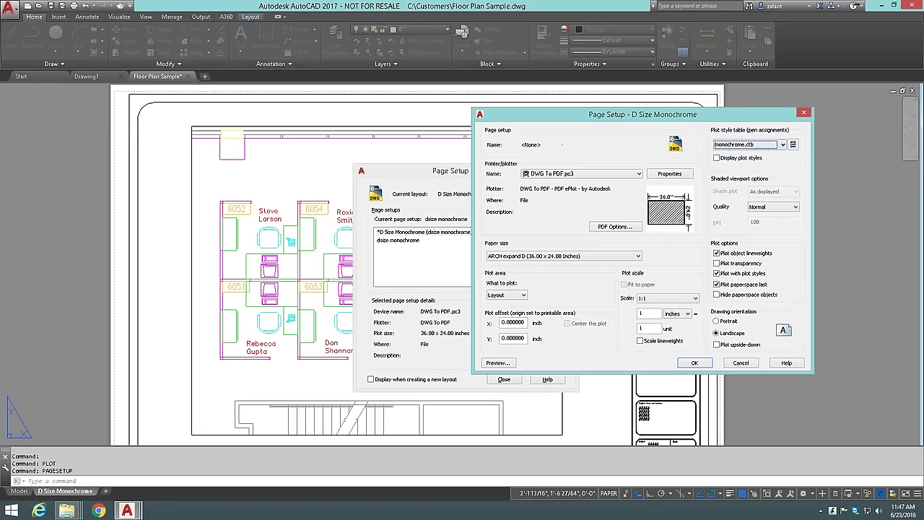
Open monochrome.ctb in the Plot Style Table Editor, enlarge the editor, and look through its full list of color plot styles
{"action": "left_click", "coordinate": [793, 145]}
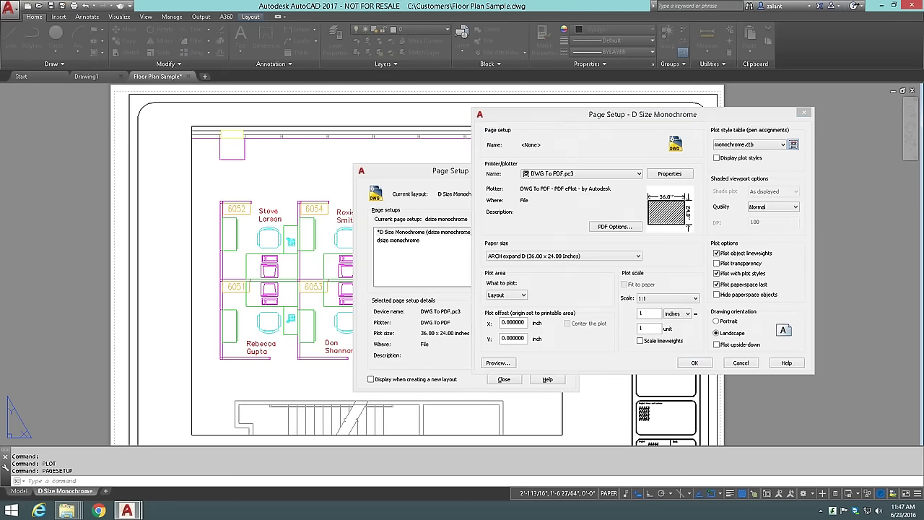
{"action": "left_click_drag", "start_coordinate": [685, 122], "coordinate": [394, 106]}
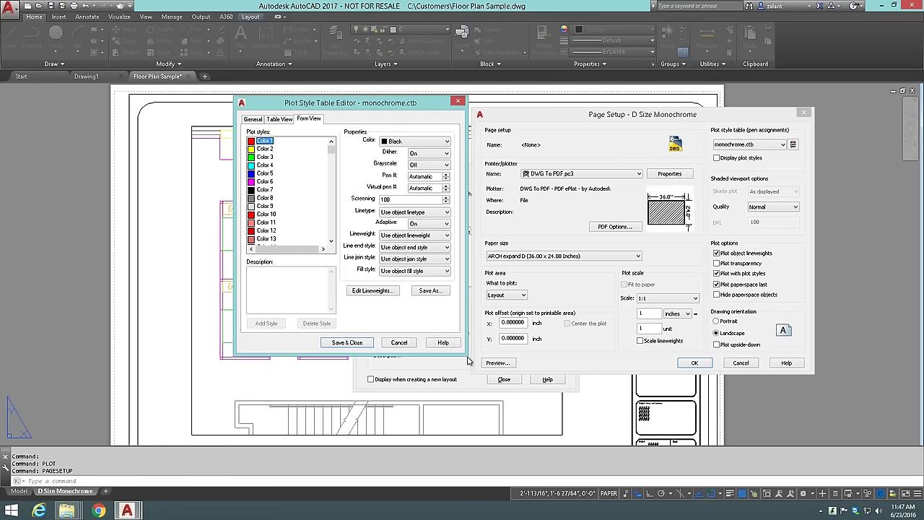
{"action": "left_click_drag", "start_coordinate": [467, 358], "coordinate": [497, 469]}
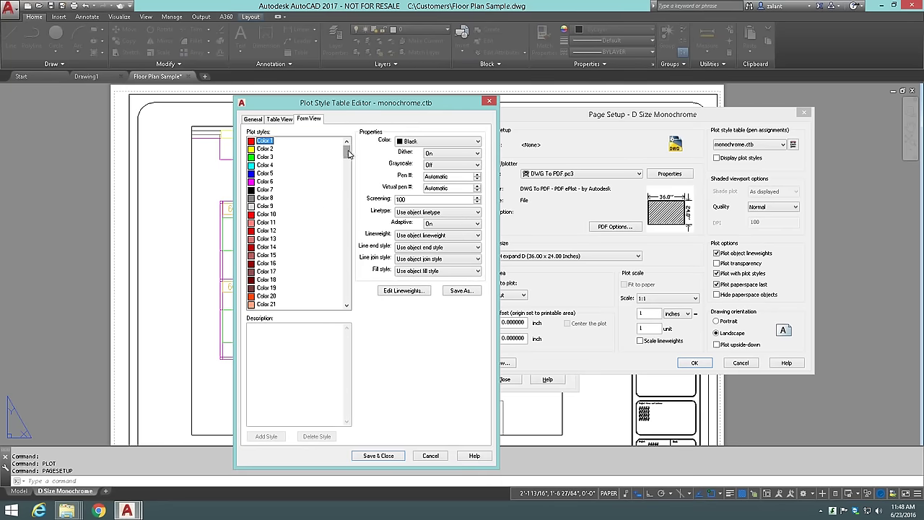
{"action": "left_click", "coordinate": [348, 173]}
{"action": "scroll", "coordinate": [348, 181], "scroll_direction": "down", "scroll_amount": 18}
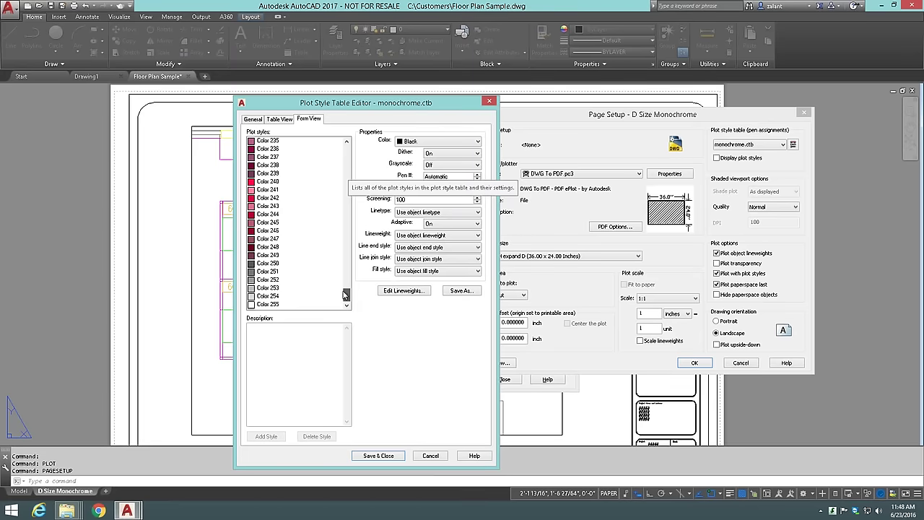
{"action": "left_click_drag", "start_coordinate": [348, 189], "coordinate": [347, 147]}
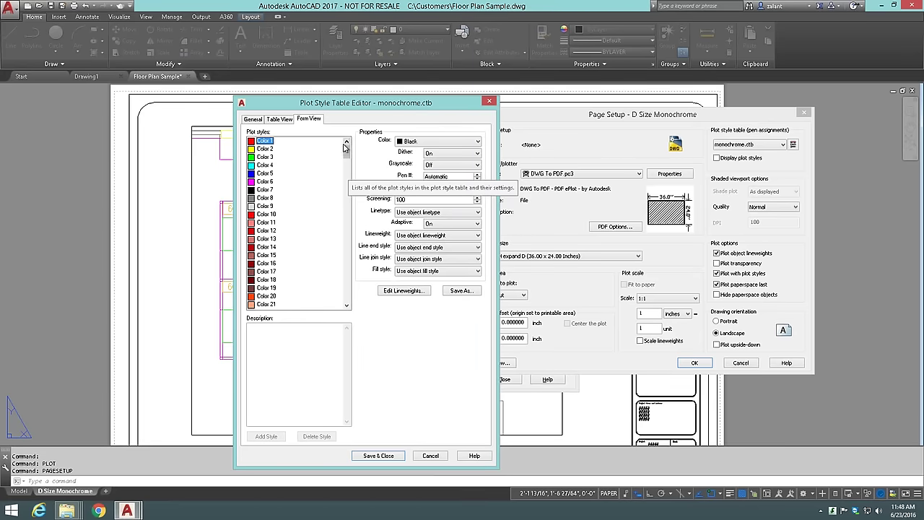
Examine the plot properties of Color 2 through Color 16 in monochrome.ctb, and close the editor without changes
{"action": "left_click", "coordinate": [267, 149]}
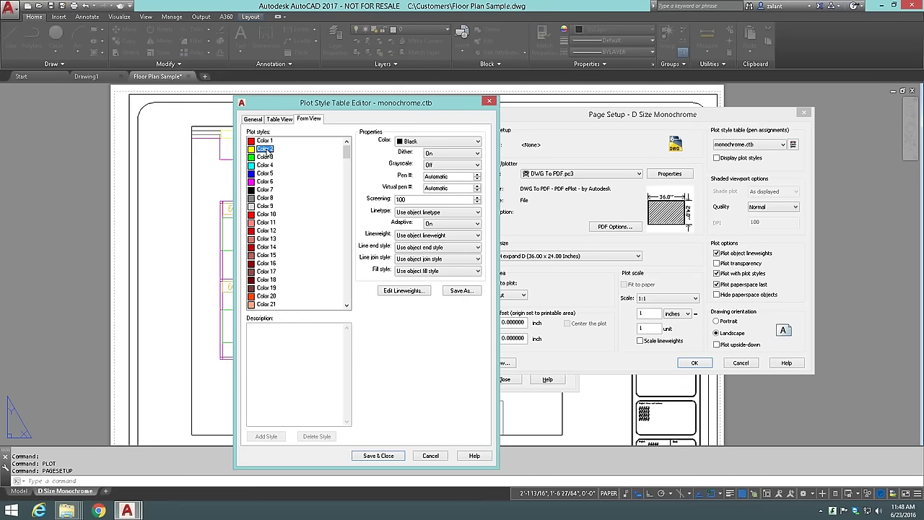
{"action": "left_click", "coordinate": [265, 156]}
{"action": "left_click", "coordinate": [264, 165]}
{"action": "left_click", "coordinate": [265, 173]}
{"action": "left_click", "coordinate": [266, 181]}
{"action": "left_click", "coordinate": [268, 189]}
{"action": "left_click", "coordinate": [270, 197]}
{"action": "left_click", "coordinate": [268, 206]}
{"action": "left_click", "coordinate": [268, 214]}
{"action": "left_click", "coordinate": [269, 223]}
{"action": "left_click", "coordinate": [269, 230]}
{"action": "left_click", "coordinate": [268, 239]}
{"action": "left_click", "coordinate": [269, 248]}
{"action": "left_click", "coordinate": [269, 255]}
{"action": "left_click", "coordinate": [269, 263]}
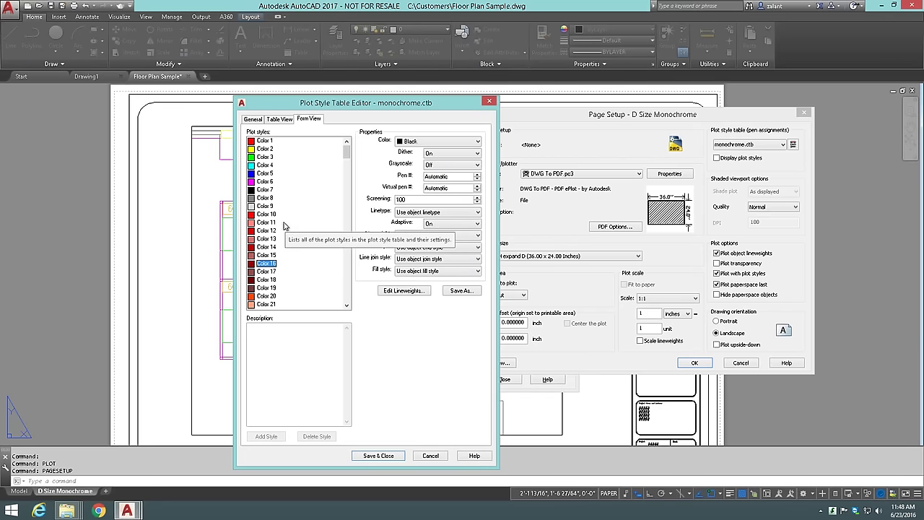
{"action": "left_click", "coordinate": [489, 101]}
Assign the acad.ctb plot style table to the D Size Monochrome page setup and open it in the Plot Style Table Editor
{"action": "left_click", "coordinate": [782, 145]}
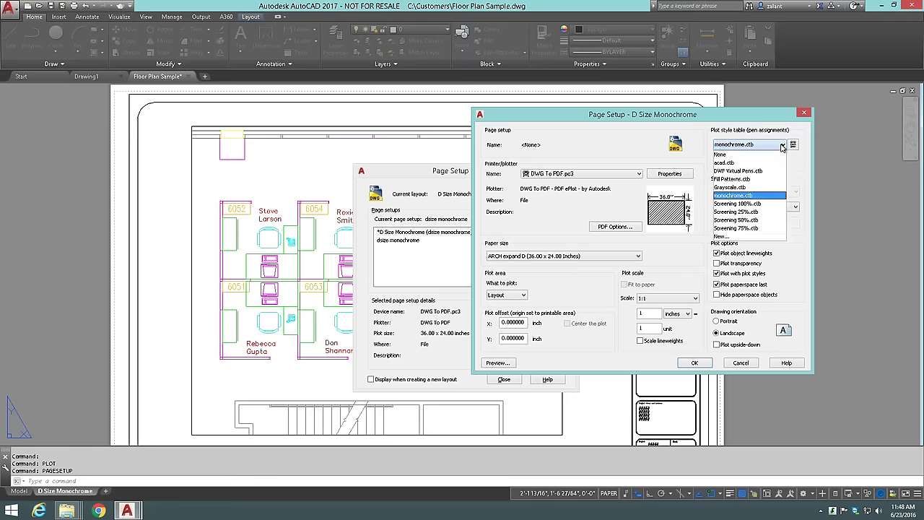
{"action": "left_click", "coordinate": [782, 145]}
{"action": "left_click", "coordinate": [782, 145]}
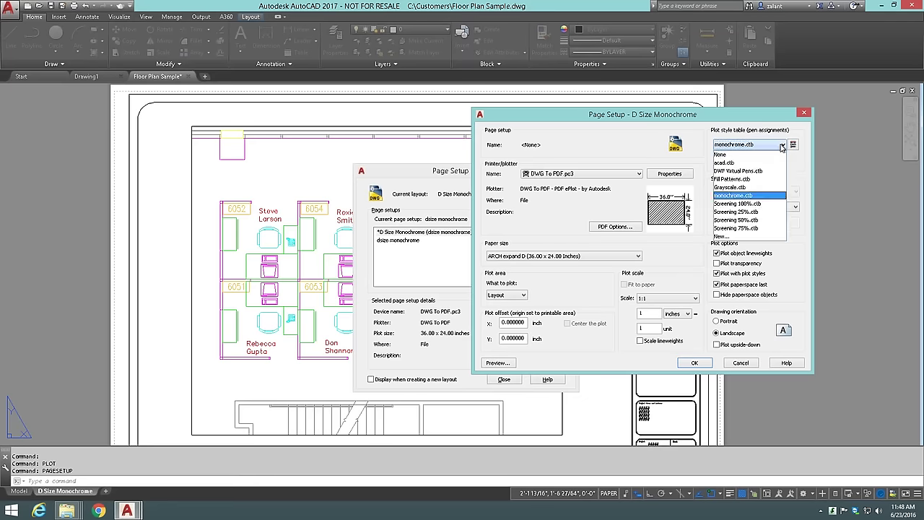
{"action": "left_click", "coordinate": [726, 163]}
{"action": "left_click", "coordinate": [792, 144]}
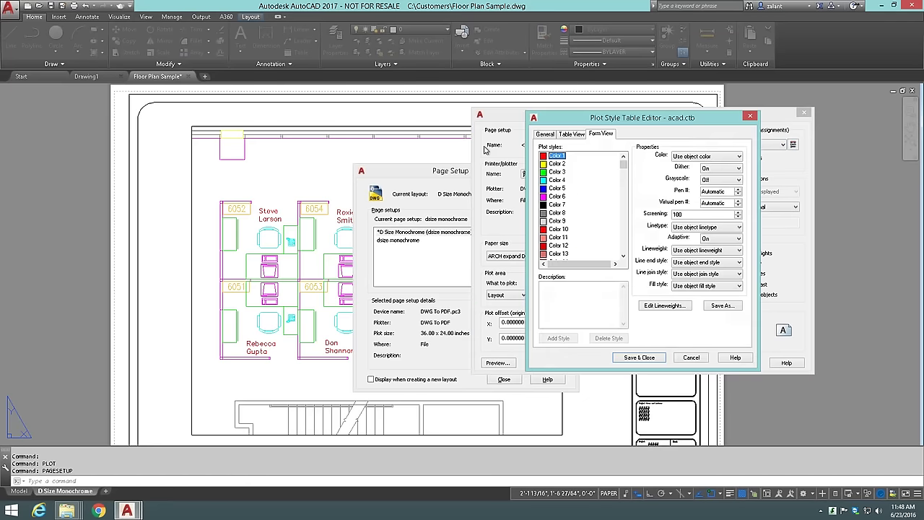
{"action": "left_click_drag", "start_coordinate": [617, 120], "coordinate": [252, 116]}
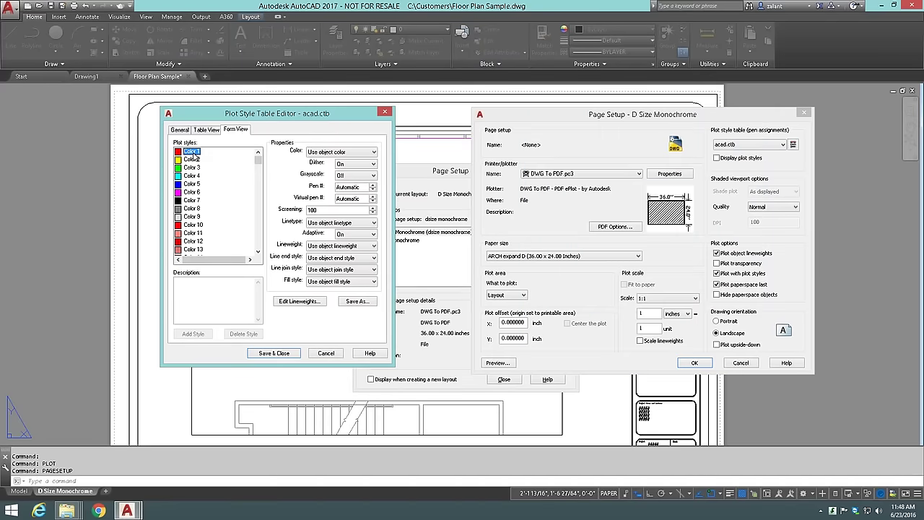
Examine the color property of Color 2 through Color 4 in acad.ctb, and close the editor without changes
{"action": "left_click", "coordinate": [192, 158]}
{"action": "left_click", "coordinate": [193, 167]}
{"action": "left_click", "coordinate": [192, 175]}
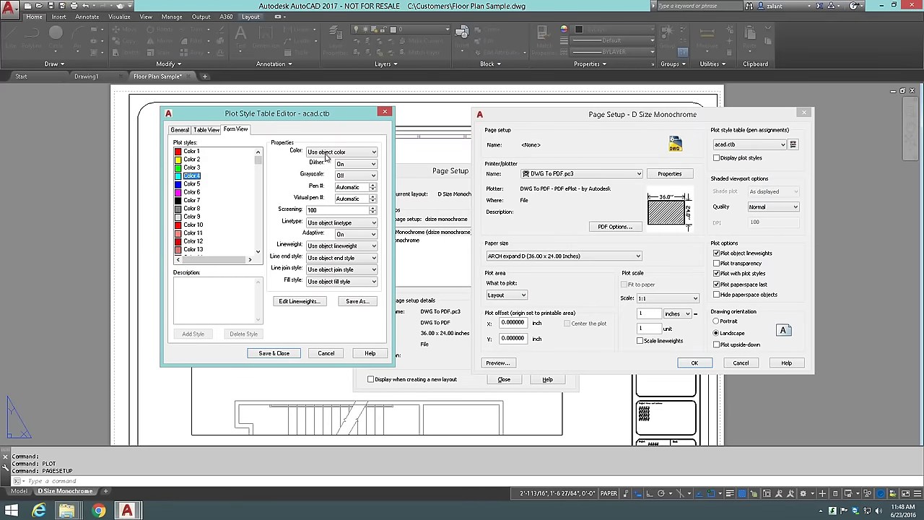
{"action": "left_click", "coordinate": [344, 153]}
{"action": "left_click", "coordinate": [344, 153]}
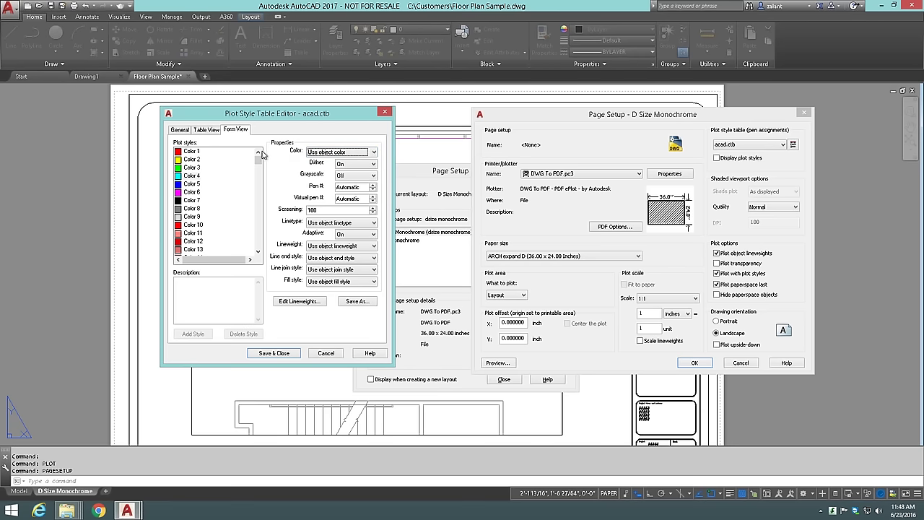
{"action": "left_click", "coordinate": [384, 112]}
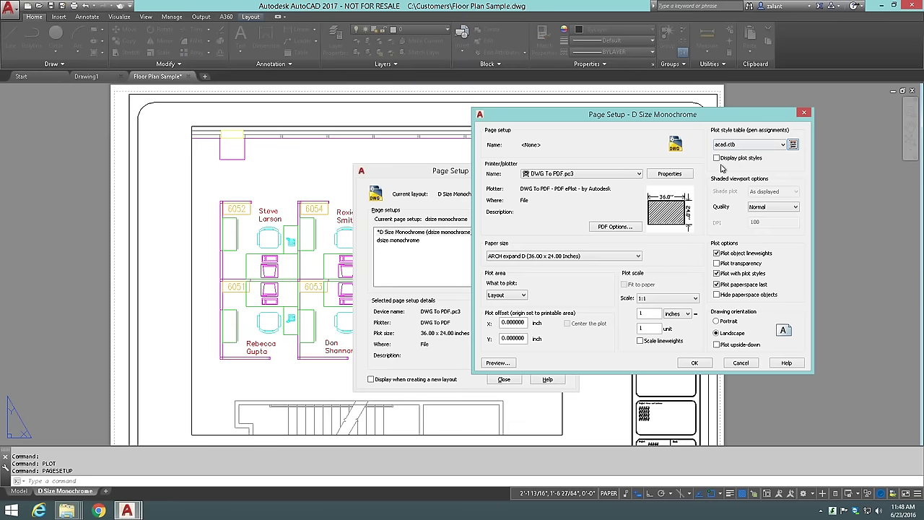
Set the page setup's plot style table back to monochrome.ctb, apply it, and close the Page Setup Manager
{"action": "left_click", "coordinate": [783, 146]}
{"action": "left_click", "coordinate": [783, 146]}
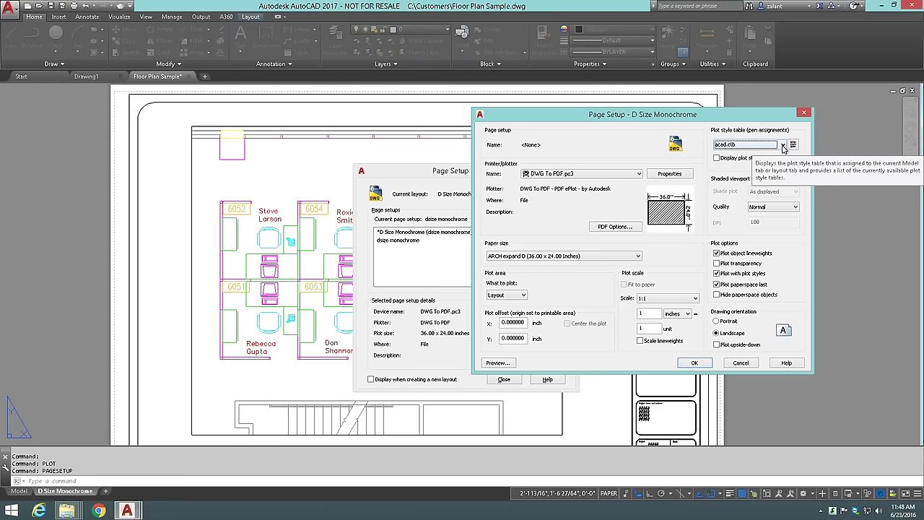
{"action": "left_click", "coordinate": [783, 146]}
{"action": "left_click", "coordinate": [734, 196]}
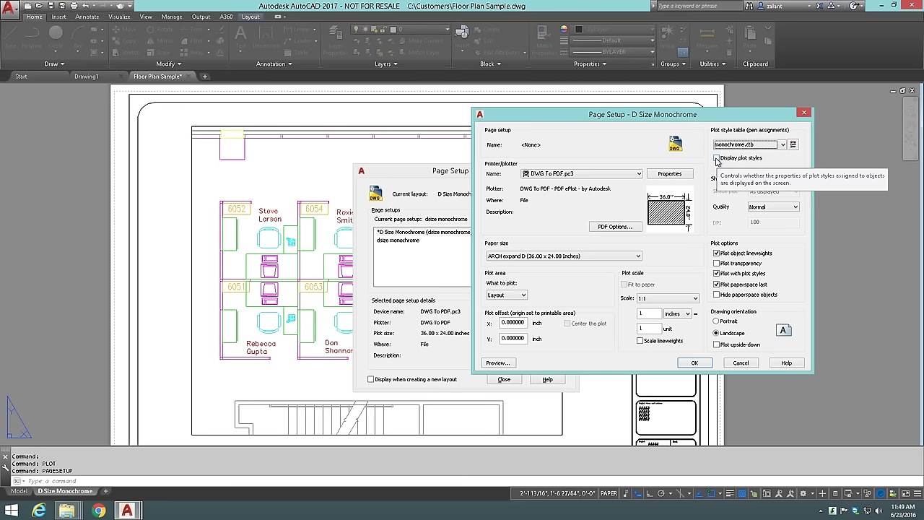
{"action": "left_click", "coordinate": [695, 363]}
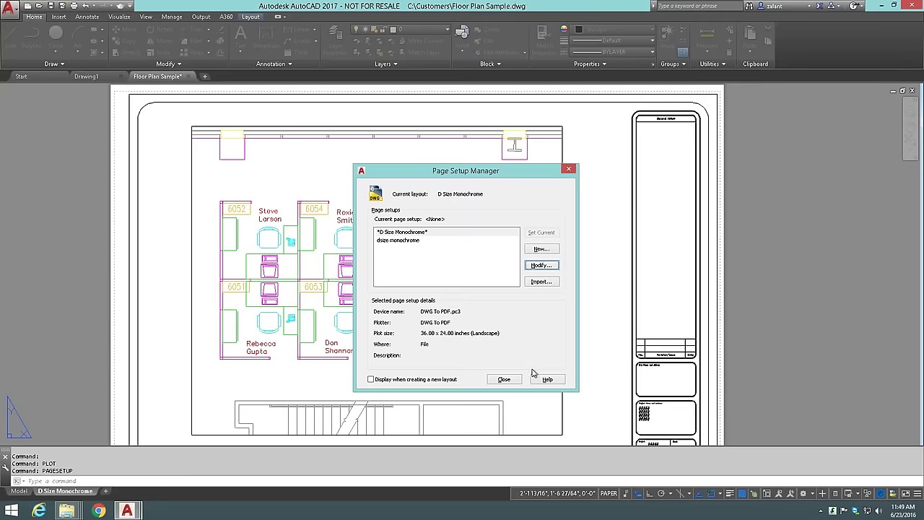
{"action": "left_click", "coordinate": [505, 379]}
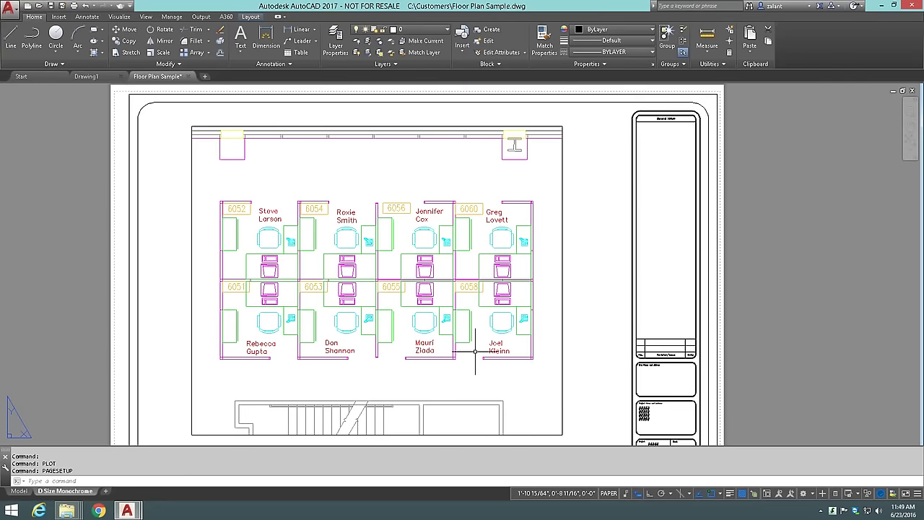
Preview the plot of the D Size Monochrome layout, and return to the layout
{"action": "type", "text": "preview"}
{"action": "key", "text": "Return"}
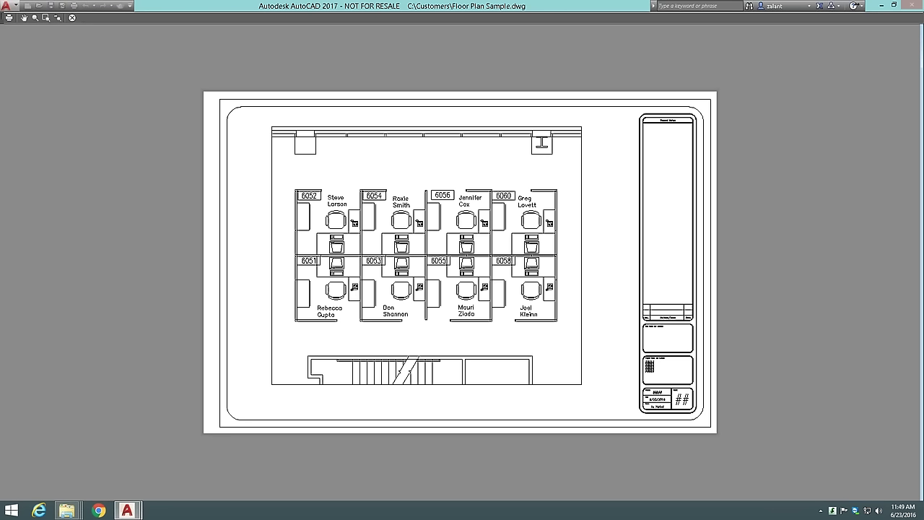
{"action": "left_click", "coordinate": [73, 19]}
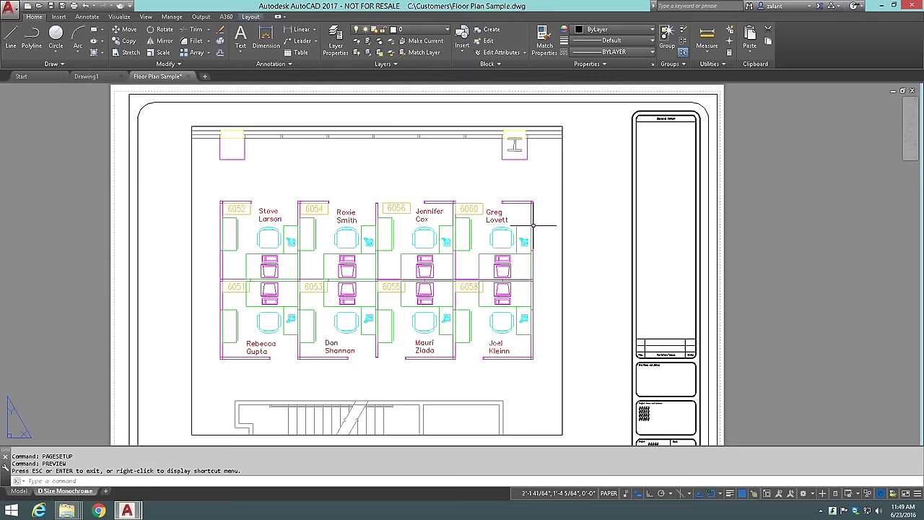
Modify the D Size Monochrome layout's page setup to display plot styles, and close the Page Setup Manager
{"action": "type", "text": "pagesetup"}
{"action": "key", "text": "Return"}
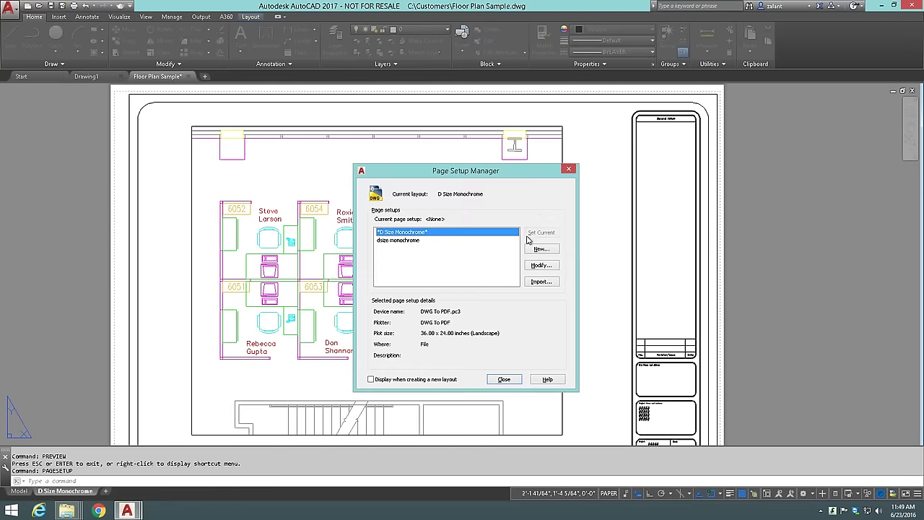
{"action": "left_click", "coordinate": [538, 265]}
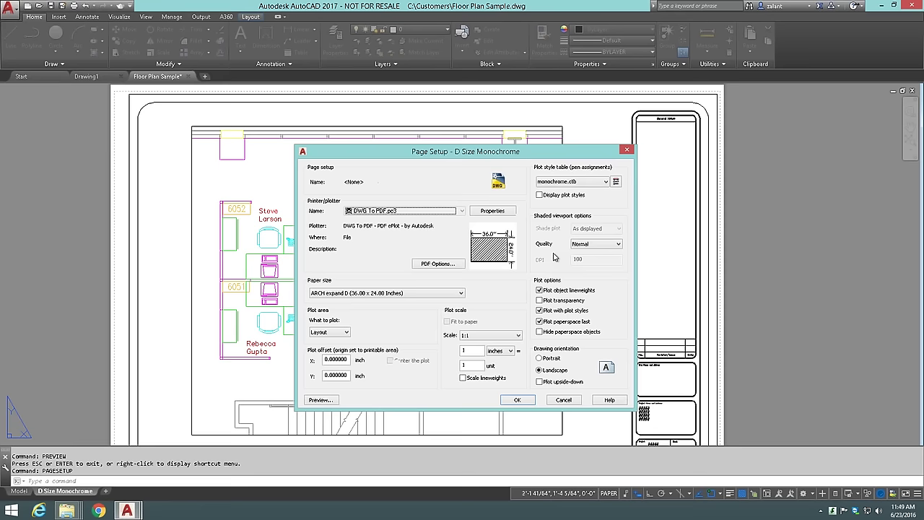
{"action": "left_click", "coordinate": [539, 195]}
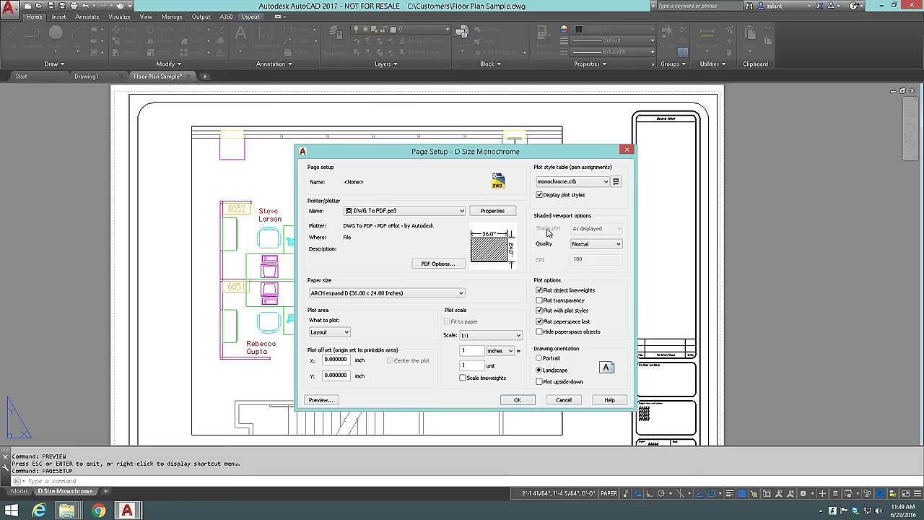
{"action": "left_click", "coordinate": [518, 400]}
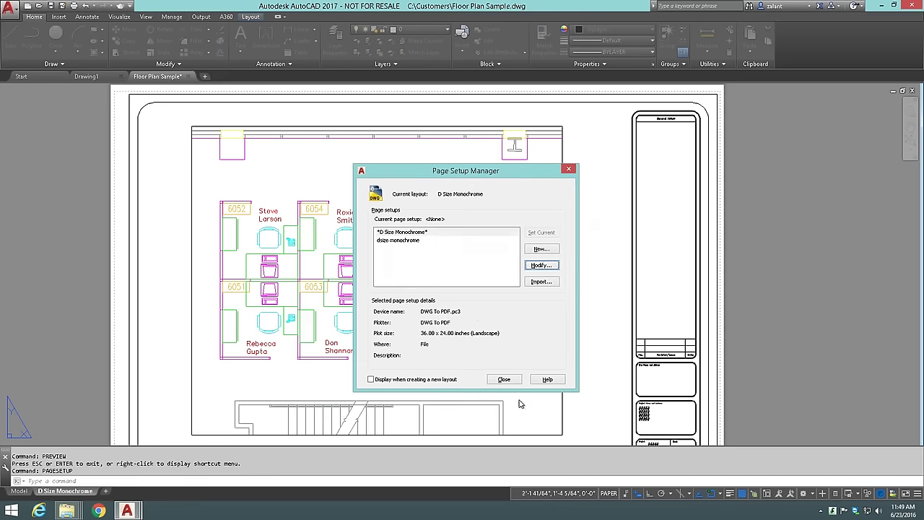
{"action": "left_click", "coordinate": [503, 381]}
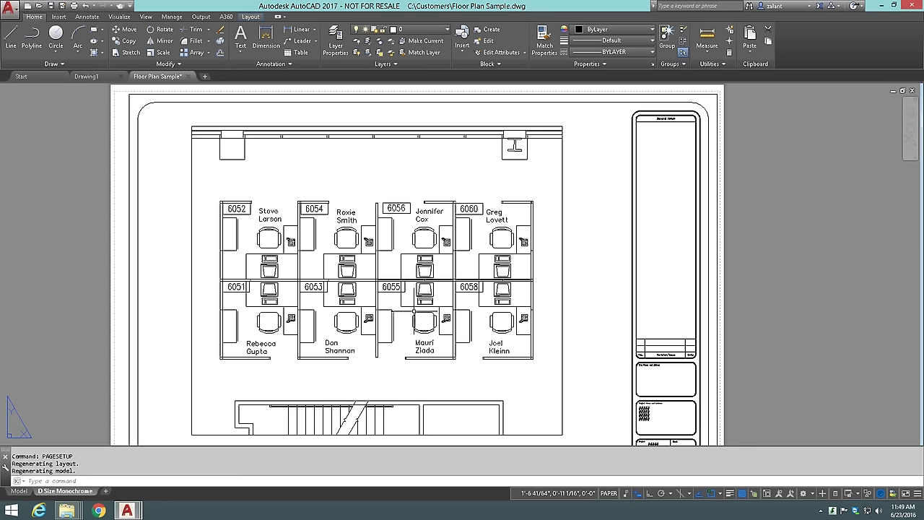
Examine how the floor plan's workstations display inside the layout viewport at different zoom levels, and return to paper space
{"action": "scroll", "coordinate": [419, 323], "scroll_direction": "down", "scroll_amount": 2}
{"action": "scroll", "coordinate": [413, 311], "scroll_direction": "up", "scroll_amount": 2}
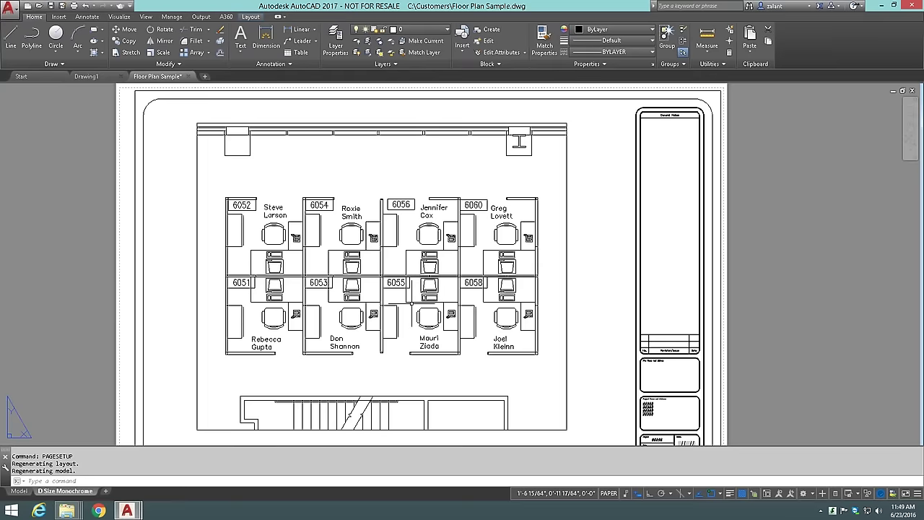
{"action": "double_click", "coordinate": [358, 186]}
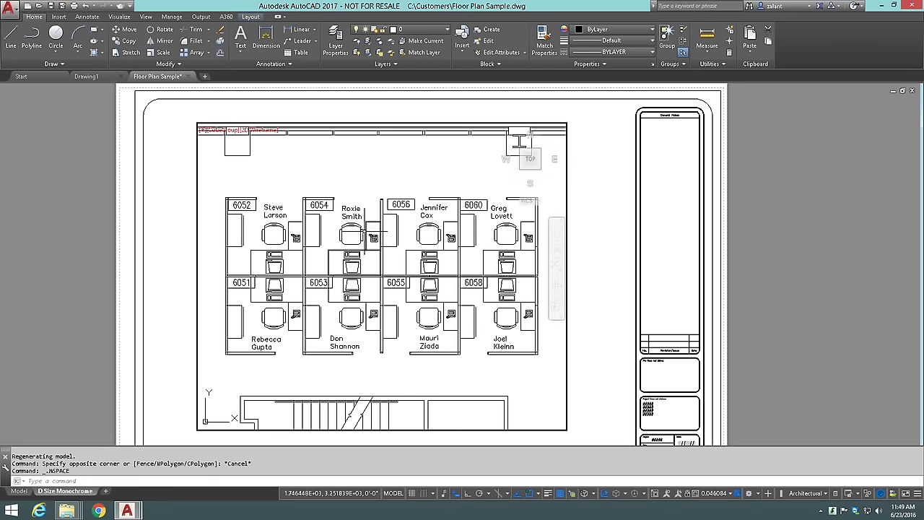
{"action": "scroll", "coordinate": [422, 266], "scroll_direction": "up", "scroll_amount": 8}
{"action": "scroll", "coordinate": [418, 265], "scroll_direction": "down", "scroll_amount": 6}
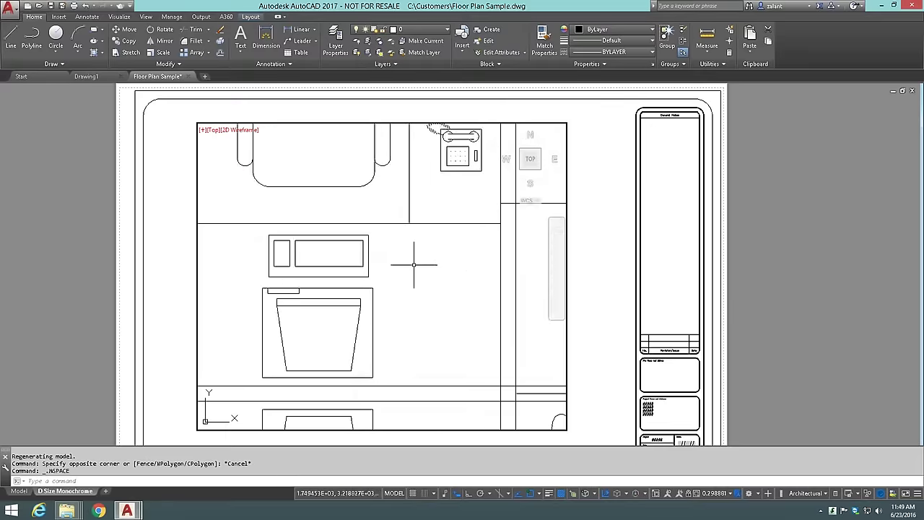
{"action": "middle_click_drag", "start_coordinate": [533, 249], "coordinate": [413, 242]}
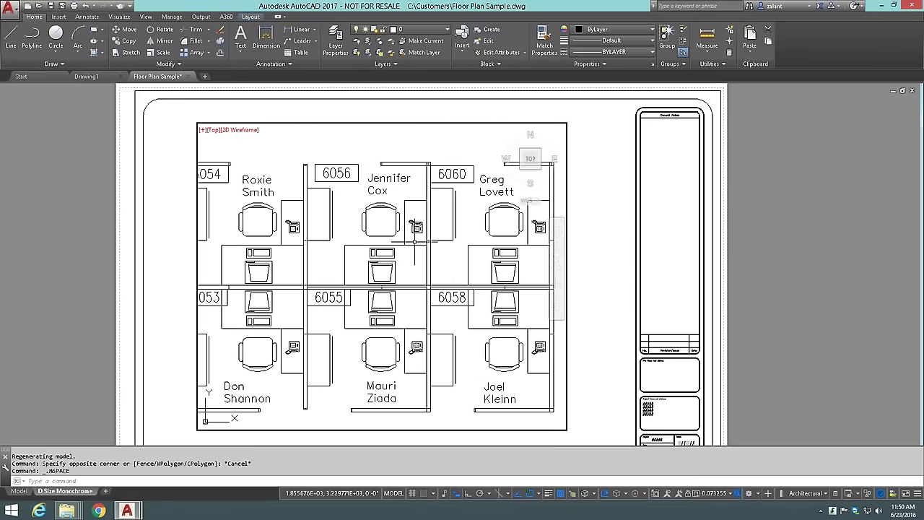
{"action": "scroll", "coordinate": [415, 242], "scroll_direction": "down", "scroll_amount": 3}
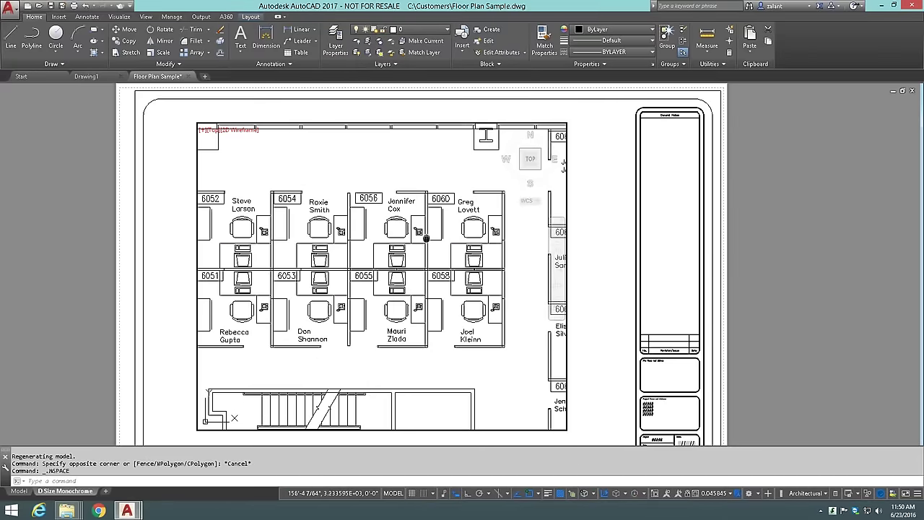
{"action": "scroll", "coordinate": [368, 236], "scroll_direction": "up", "scroll_amount": 2}
{"action": "scroll", "coordinate": [368, 236], "scroll_direction": "up", "scroll_amount": 4}
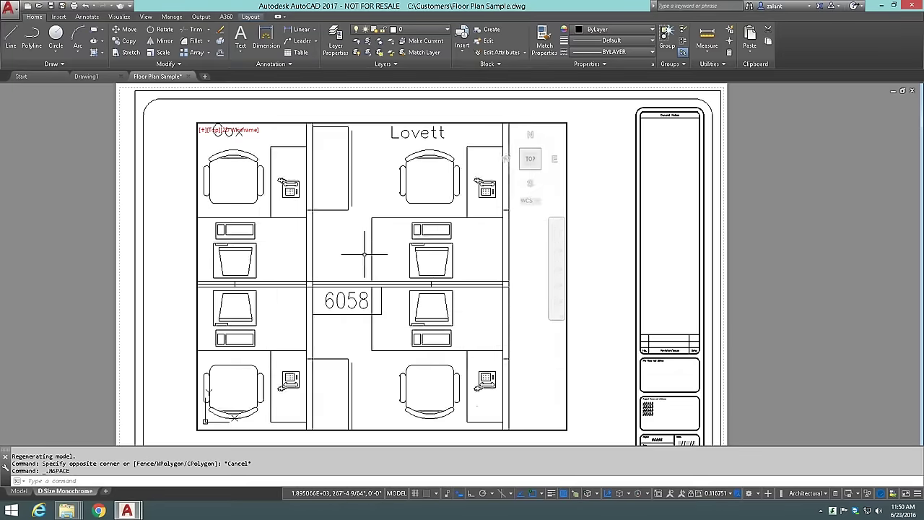
{"action": "middle_click_drag", "start_coordinate": [367, 248], "coordinate": [453, 251]}
{"action": "double_click", "coordinate": [587, 226]}
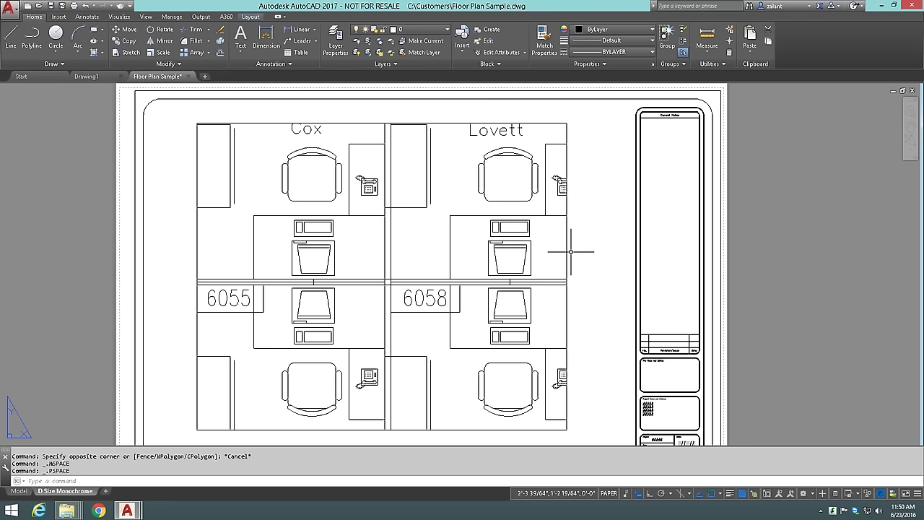
Open the D Size Monochrome layout's page setup for modification and turn off the display of plot styles
{"action": "type", "text": "pagesetup"}
{"action": "key", "text": "Return"}
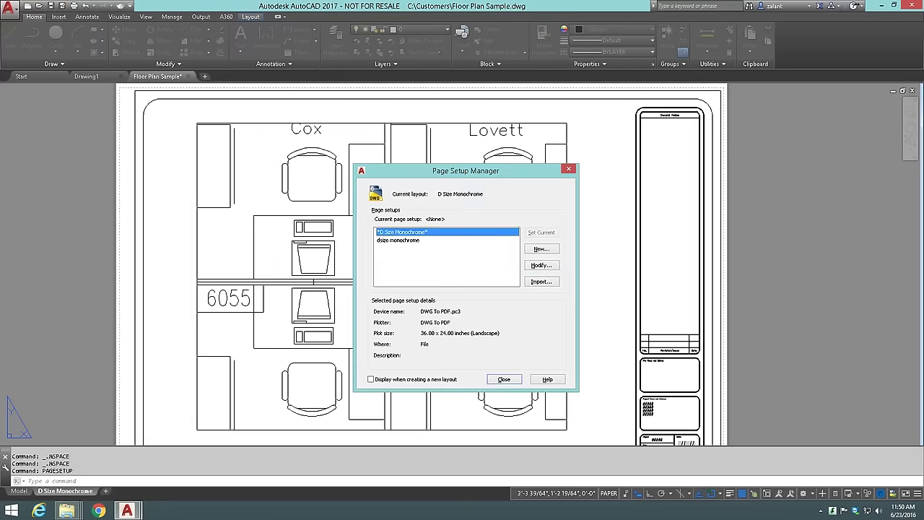
{"action": "left_click", "coordinate": [542, 264]}
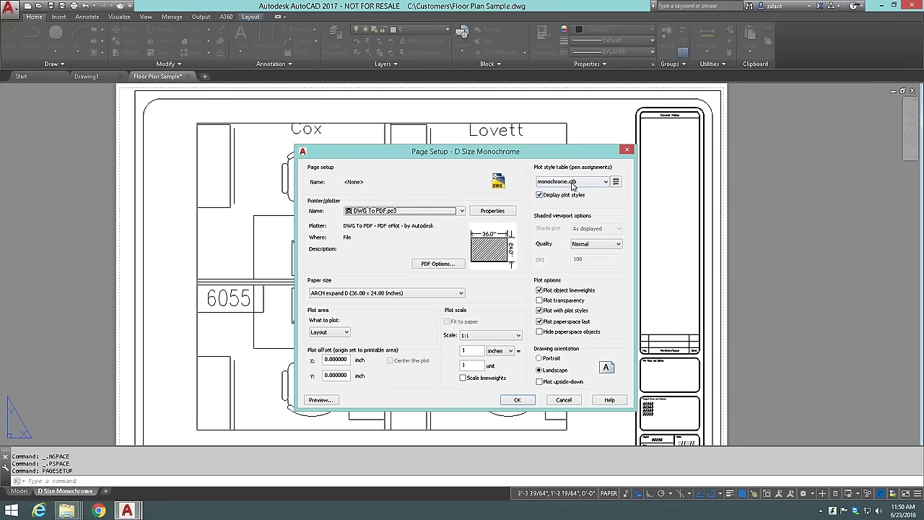
{"action": "left_click", "coordinate": [539, 194]}
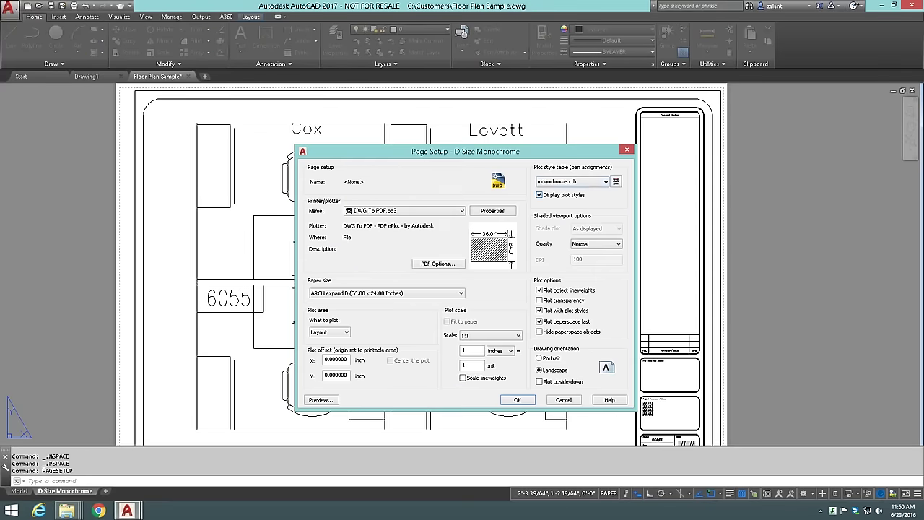
Check the properties of several plot styles between Color 4 and Color 11 in monochrome.ctb, and leave the editor without saving
{"action": "left_click", "coordinate": [616, 181]}
{"action": "left_click", "coordinate": [423, 171]}
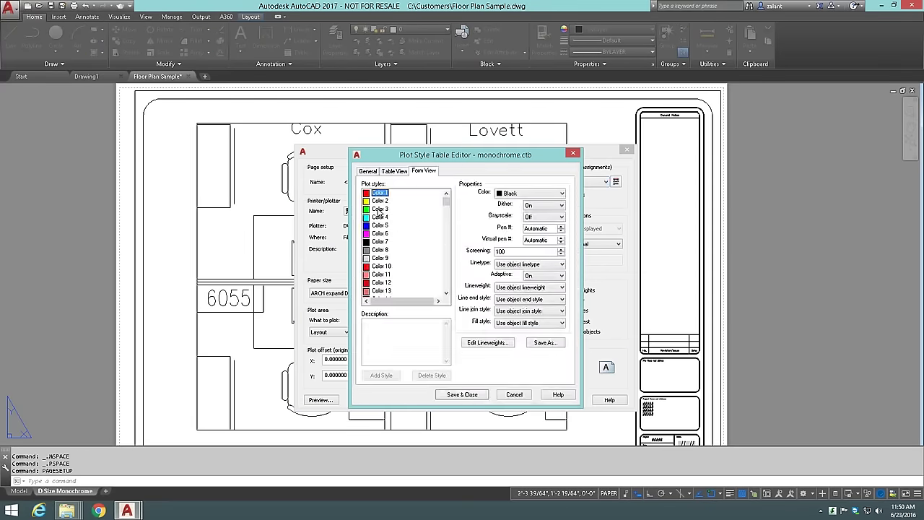
{"action": "left_click", "coordinate": [379, 217]}
{"action": "left_click_drag", "start_coordinate": [380, 218], "coordinate": [383, 259]}
{"action": "left_click", "coordinate": [384, 276]}
{"action": "left_click", "coordinate": [380, 234]}
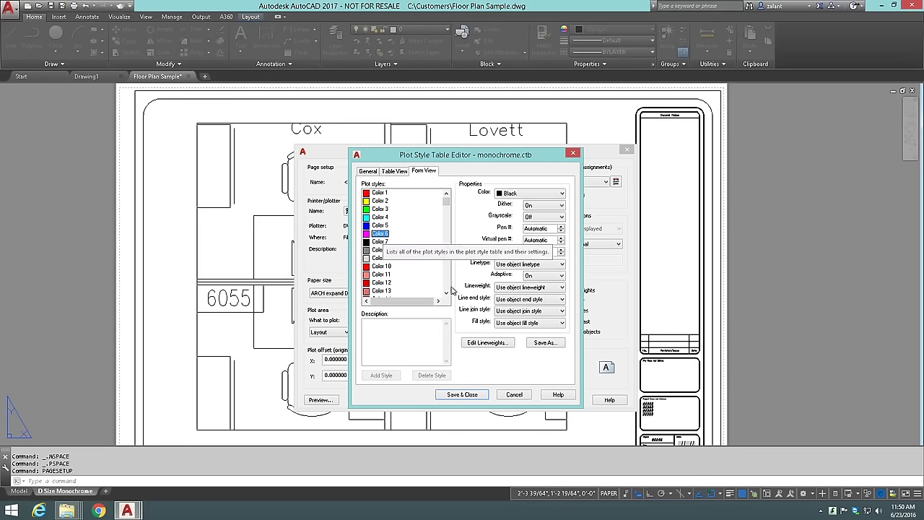
{"action": "left_click", "coordinate": [515, 394]}
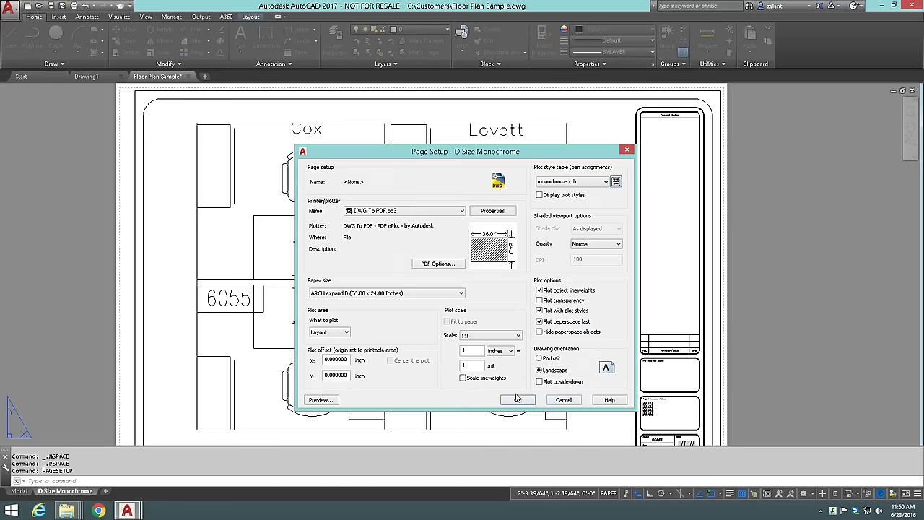
Discard the page setup changes, close the Page Setup Manager, and regenerate the layout
{"action": "left_click", "coordinate": [557, 401]}
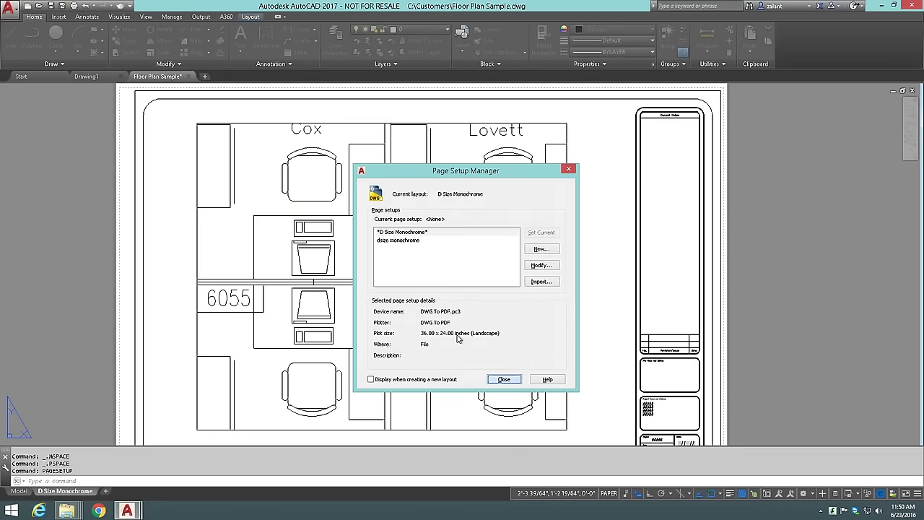
{"action": "left_click", "coordinate": [504, 379]}
{"action": "type", "text": "re"}
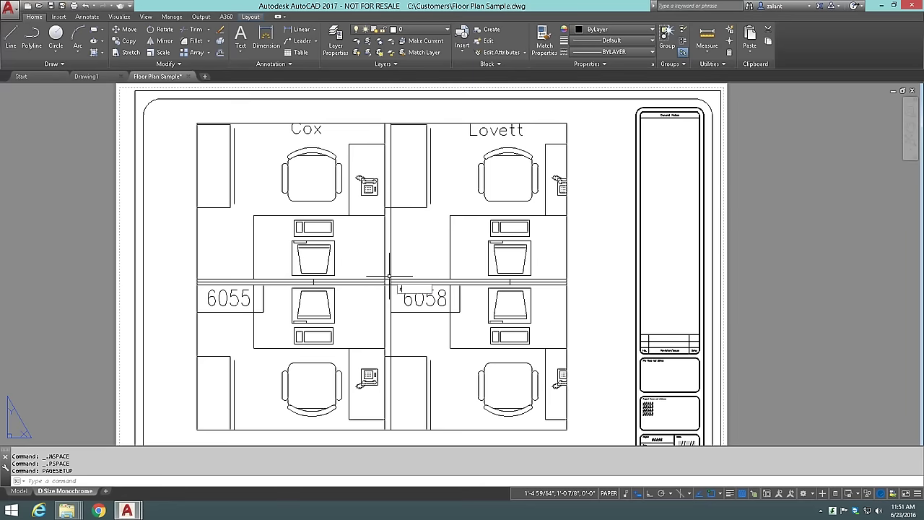
{"action": "type", "text": "g"}
{"action": "key", "text": "Return"}
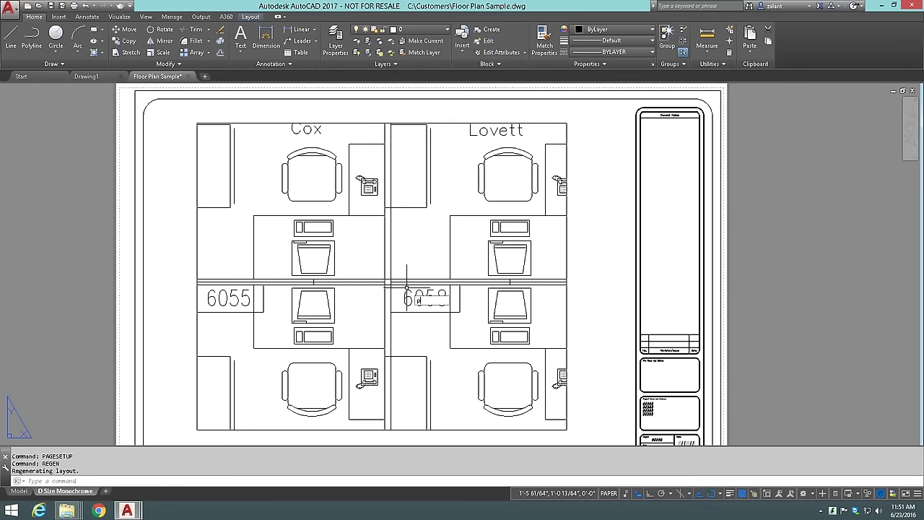
Turn off the display of plot styles in the D Size Monochrome layout's page setup and close the Page Setup Manager
{"action": "type", "text": "pagesetup"}
{"action": "key", "text": "Return"}
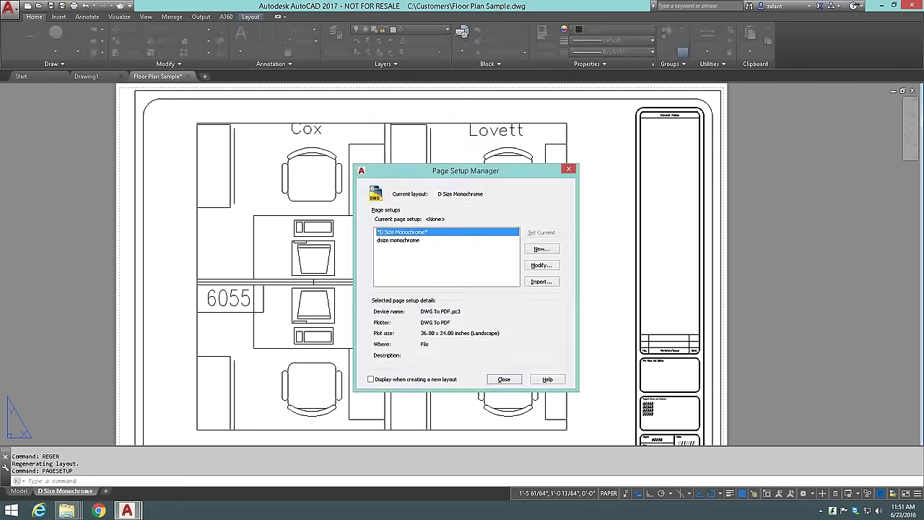
{"action": "left_click", "coordinate": [540, 266]}
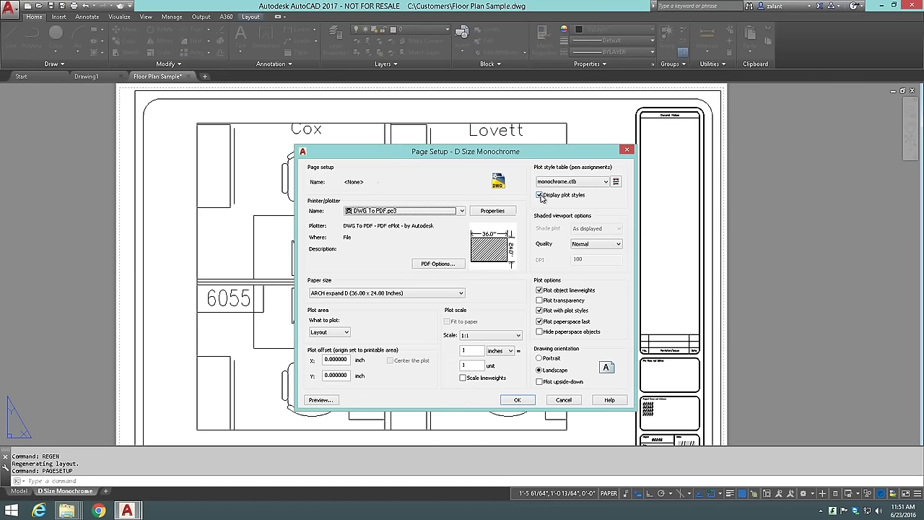
{"action": "left_click", "coordinate": [517, 399]}
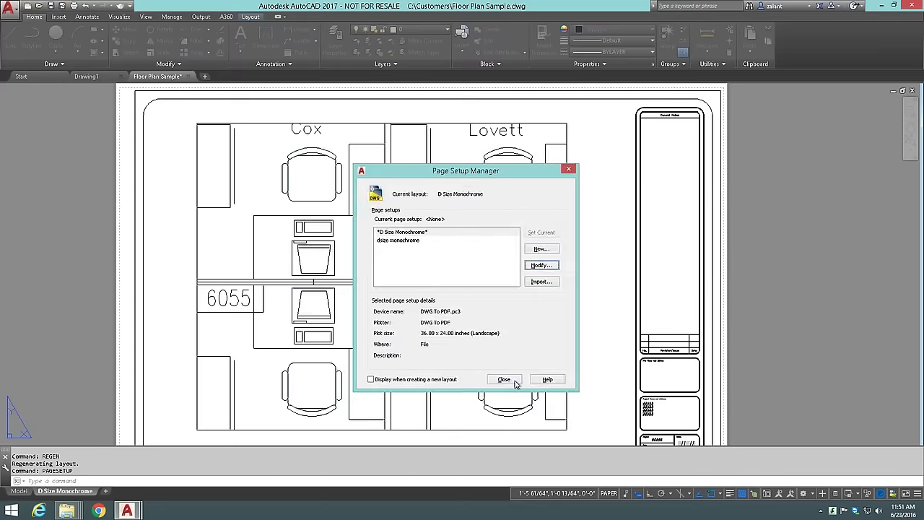
{"action": "left_click", "coordinate": [503, 380]}
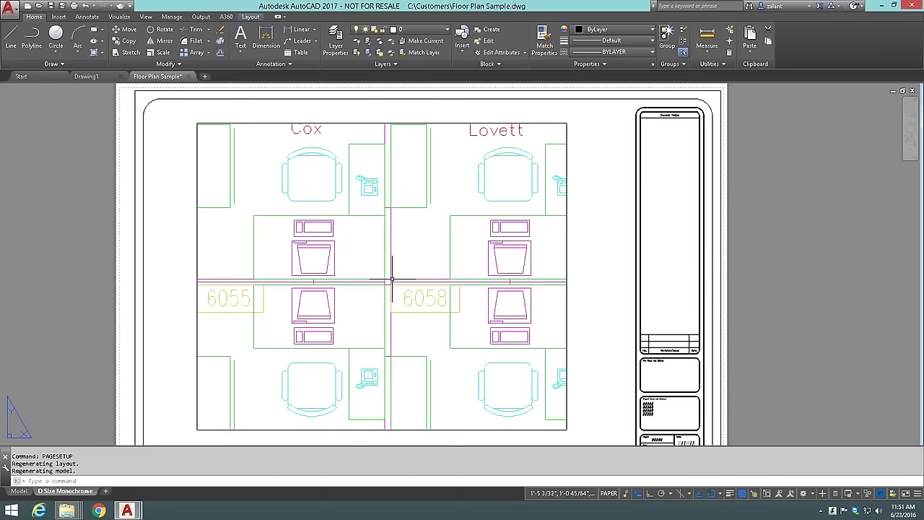
Activate the layout viewport, select a magenta computer block, and check the CPU layer's colour in the layer properties
{"action": "double_click", "coordinate": [334, 254]}
{"action": "left_click", "coordinate": [334, 254]}
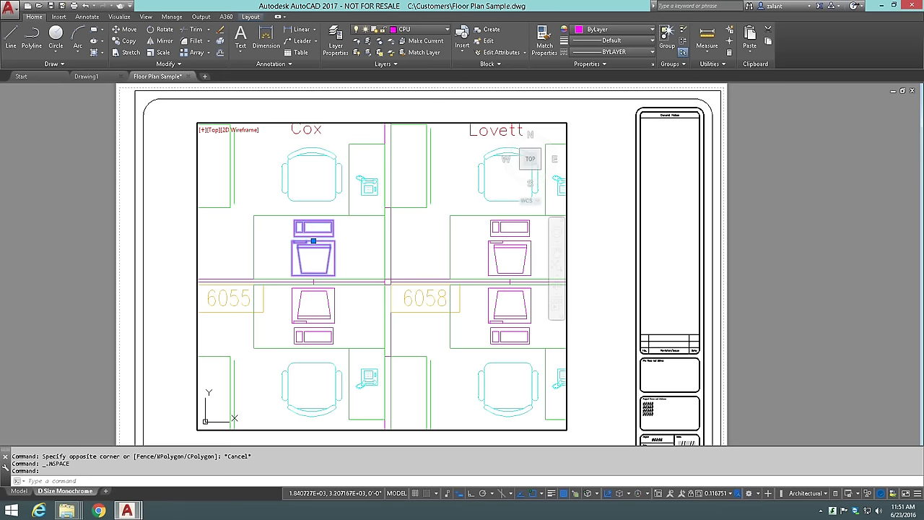
{"action": "type", "text": "LA"}
{"action": "key", "text": "Return"}
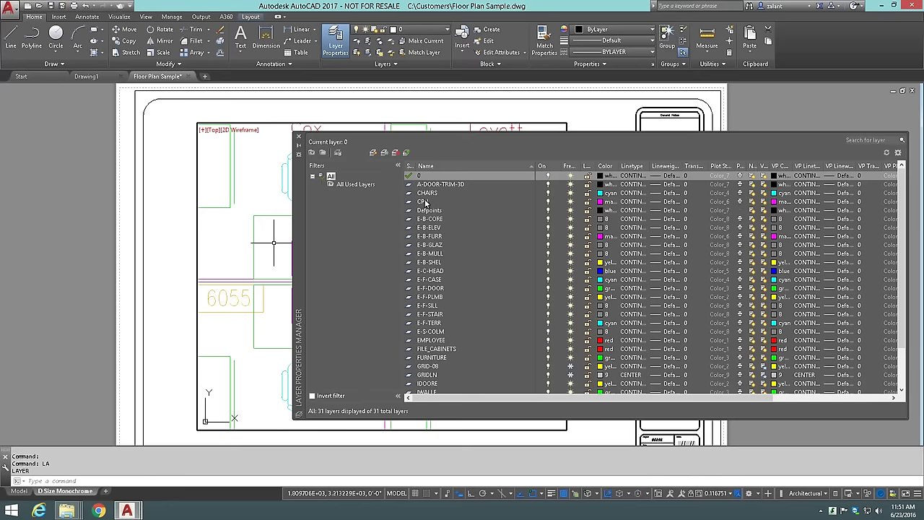
{"action": "left_click", "coordinate": [428, 202]}
{"action": "left_click_drag", "start_coordinate": [619, 170], "coordinate": [663, 170]}
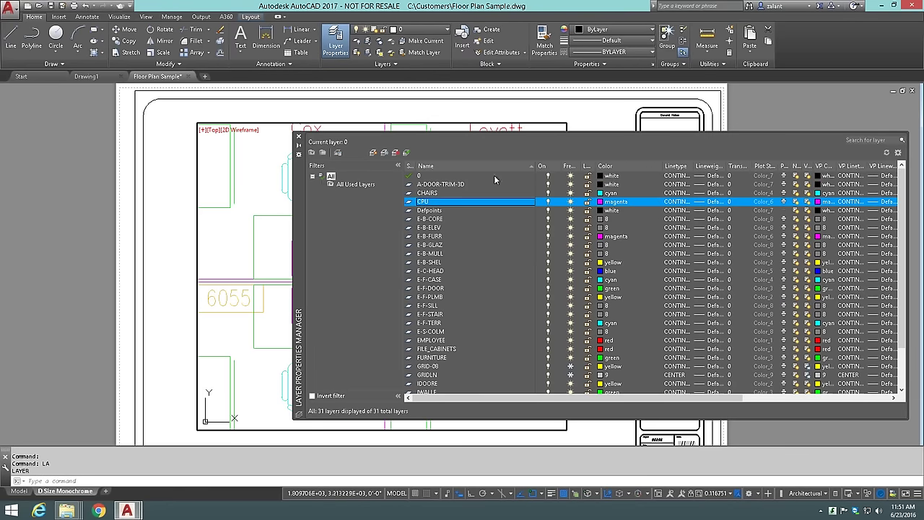
{"action": "left_click", "coordinate": [298, 135]}
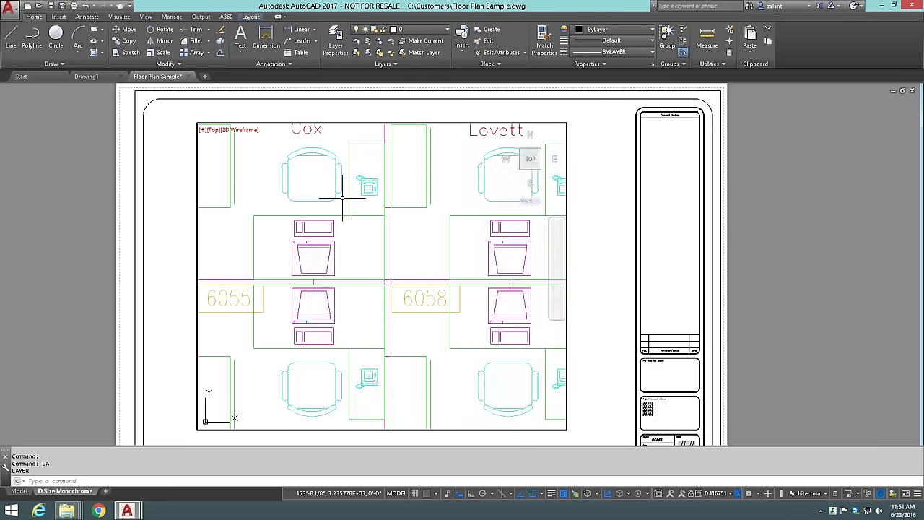
Open the D Size Monochrome layout's page setup for modification and open its monochrome.ctb plot style table for editing
{"action": "type", "text": "pageup"}
{"action": "key", "text": "Return"}
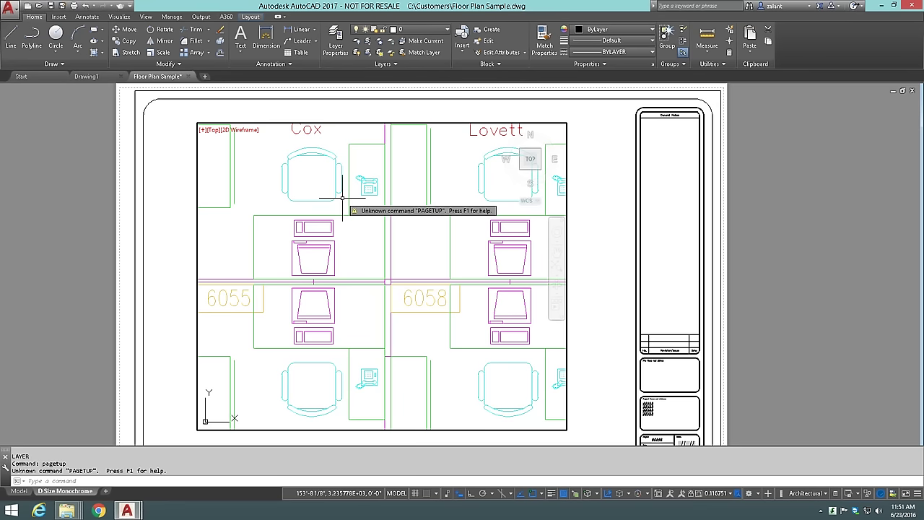
{"action": "type", "text": "page"}
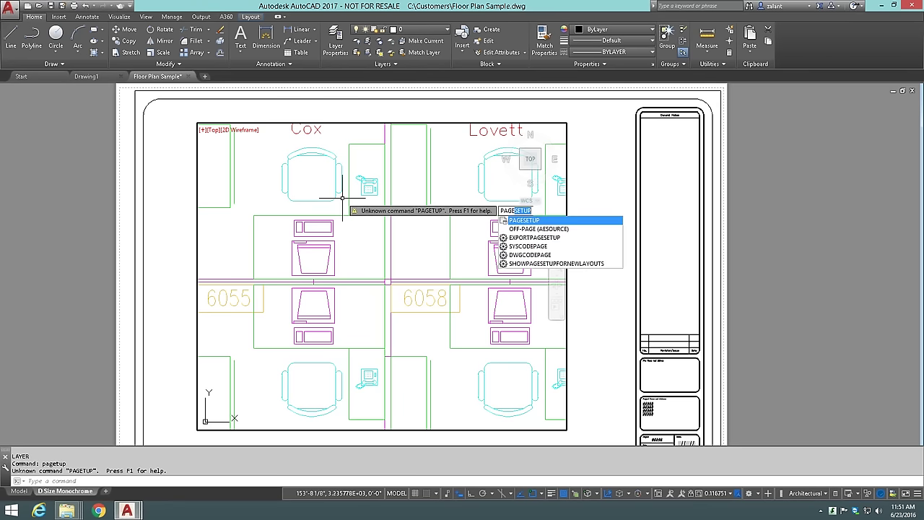
{"action": "type", "text": "se"}
{"action": "key", "text": "Return"}
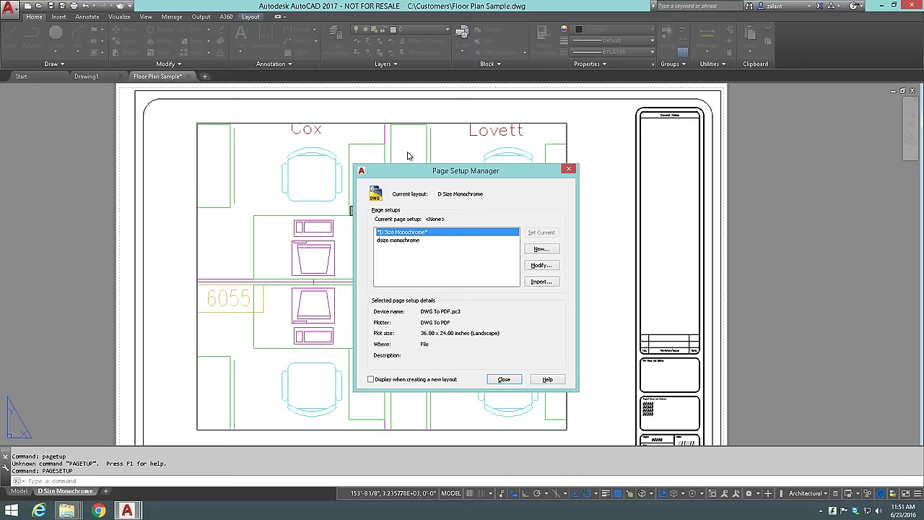
{"action": "left_click", "coordinate": [536, 266]}
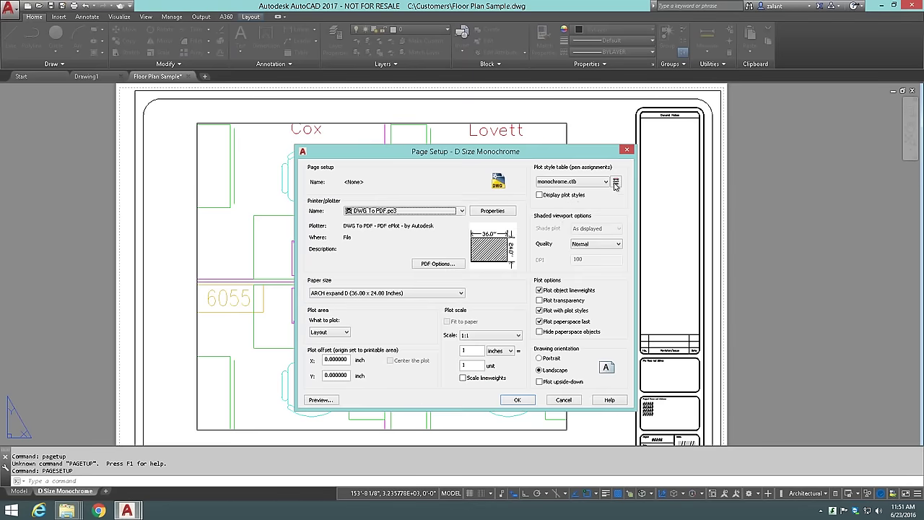
{"action": "left_click", "coordinate": [616, 181]}
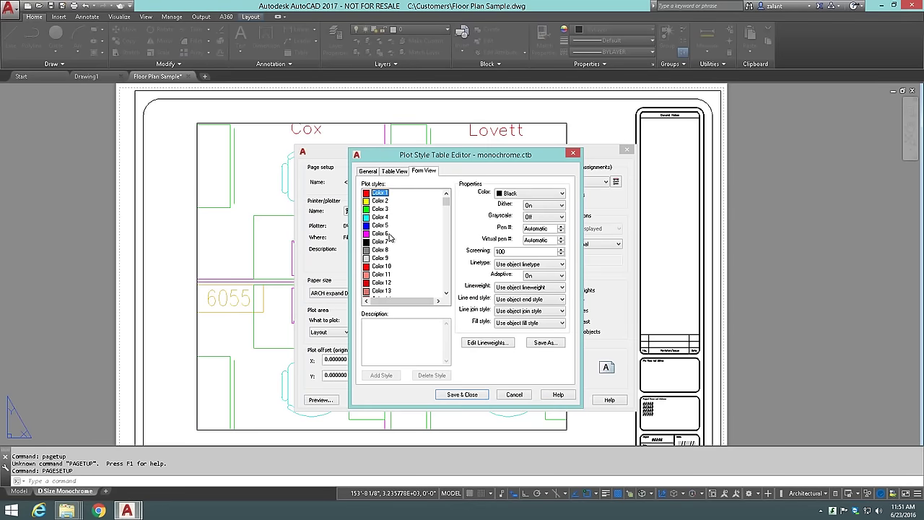
Set the Color 6 plot style to plot in Green with the Dashed linetype
{"action": "left_click", "coordinate": [381, 234]}
{"action": "left_click", "coordinate": [561, 196]}
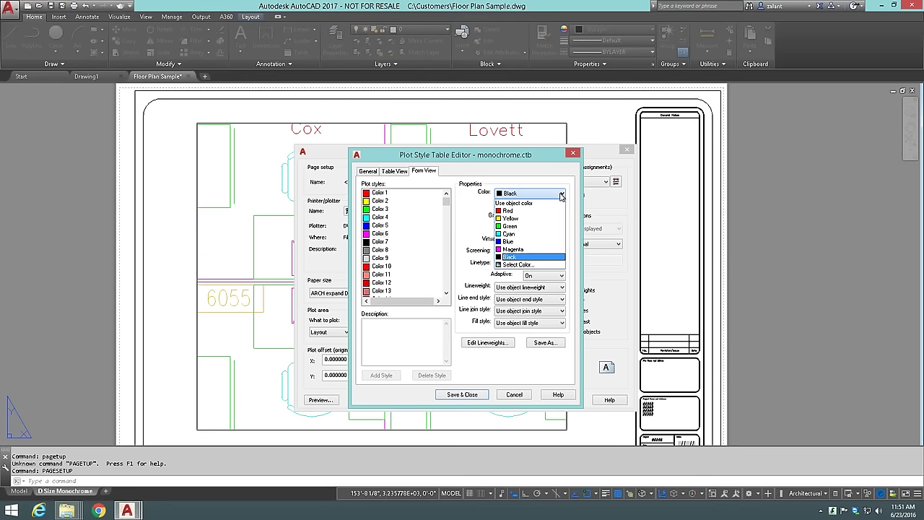
{"action": "left_click", "coordinate": [518, 222]}
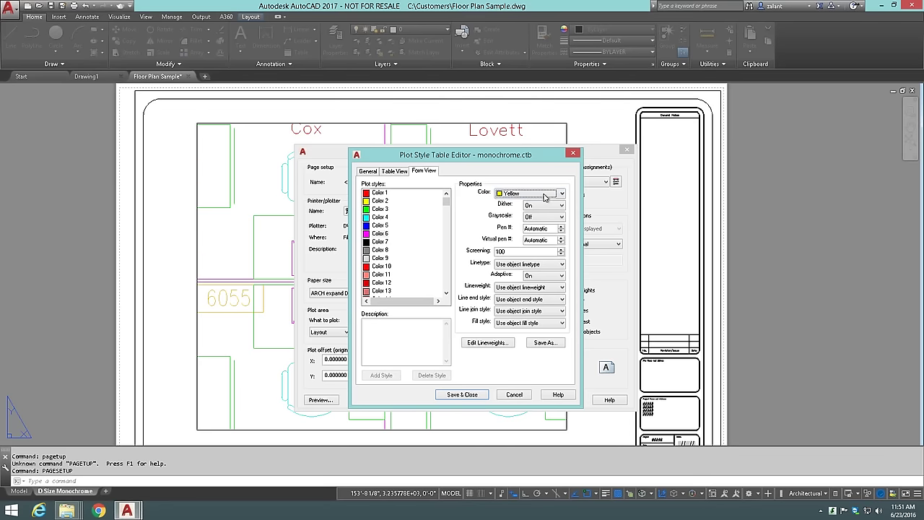
{"action": "left_click", "coordinate": [561, 194]}
{"action": "left_click", "coordinate": [514, 227]}
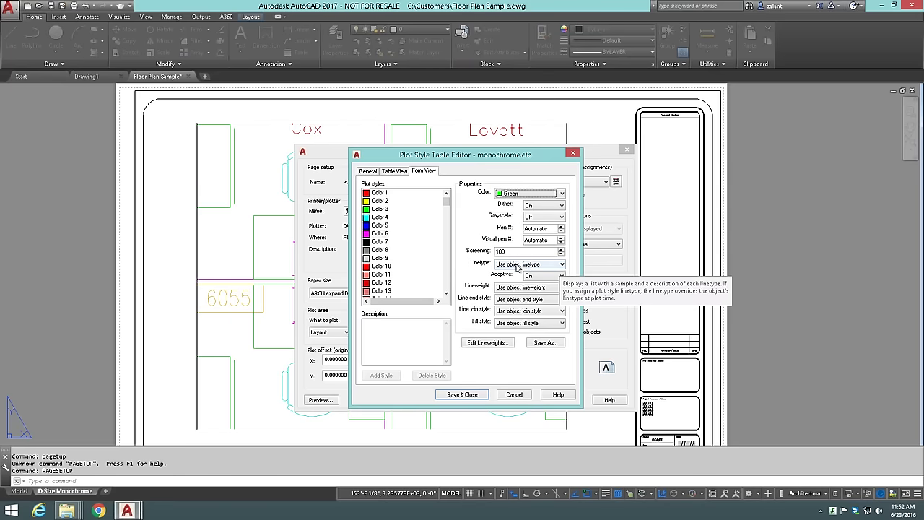
{"action": "left_click", "coordinate": [562, 265]}
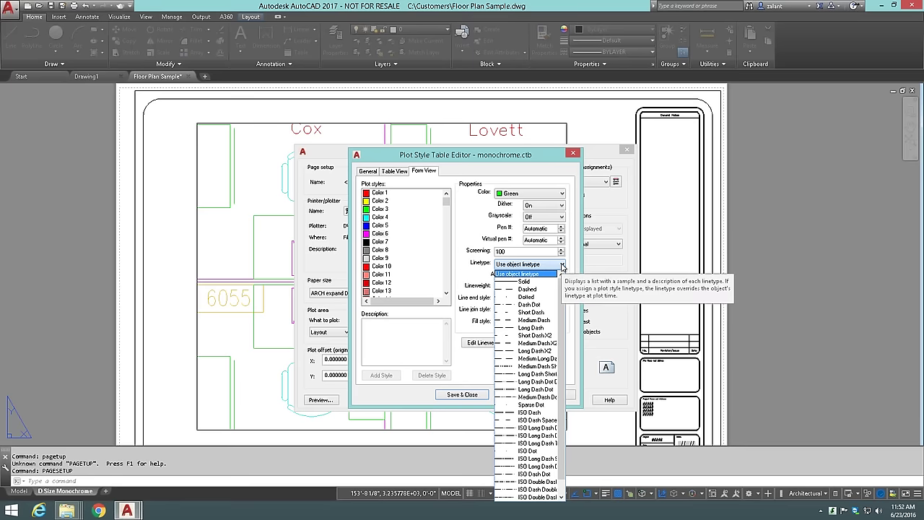
{"action": "left_click", "coordinate": [532, 289]}
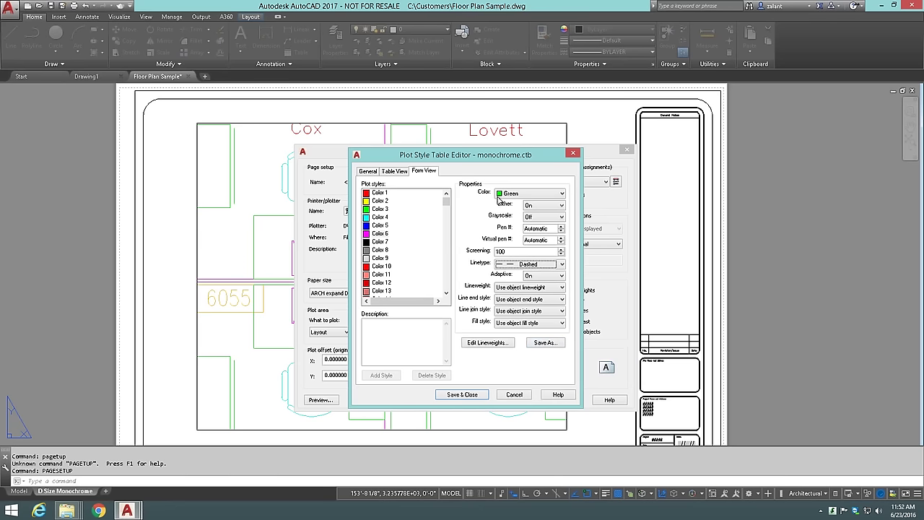
Save the edited plot style table as a new CTB file named "dashed green for magenta" and leave the editor
{"action": "left_click", "coordinate": [545, 342]}
{"action": "type", "text": "dashed green for magenta"}
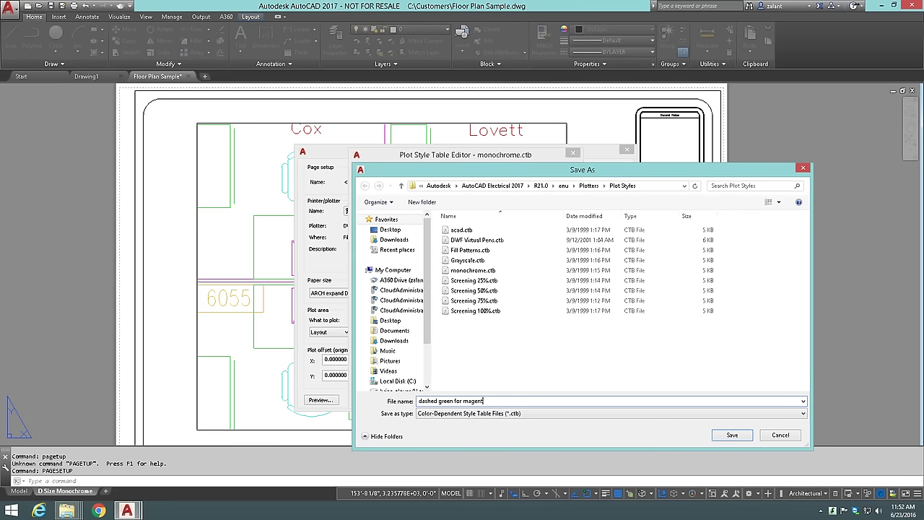
{"action": "left_click", "coordinate": [731, 435]}
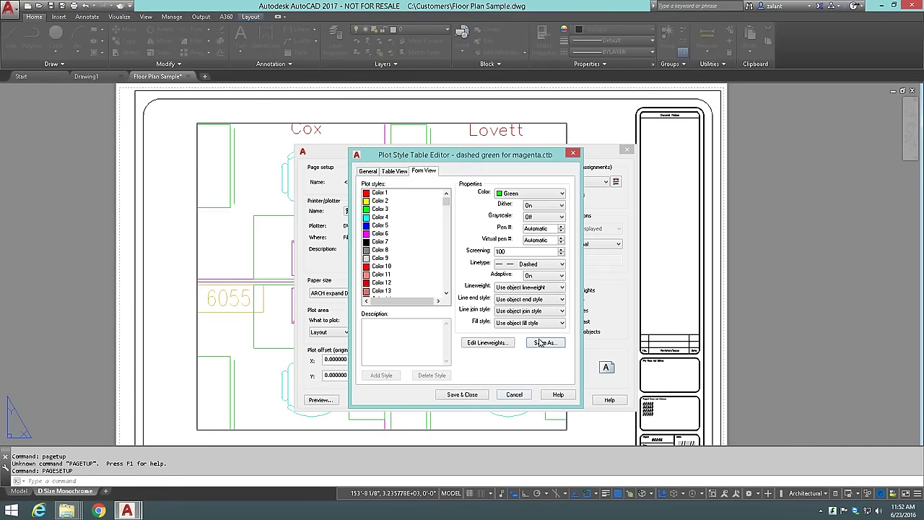
{"action": "left_click", "coordinate": [516, 394]}
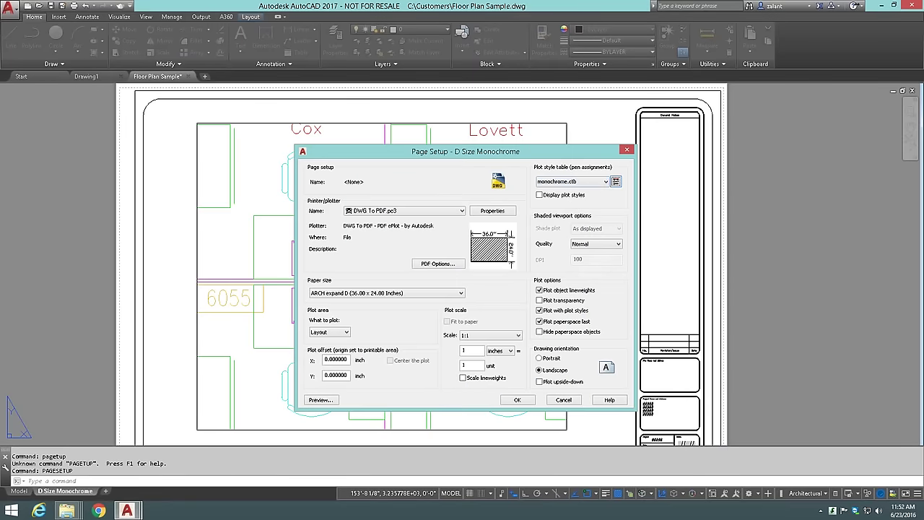
Assign dashed green for magenta.ctb to the layout, turn on the display of plot styles, and close the Page Setup Manager
{"action": "left_click", "coordinate": [605, 182]}
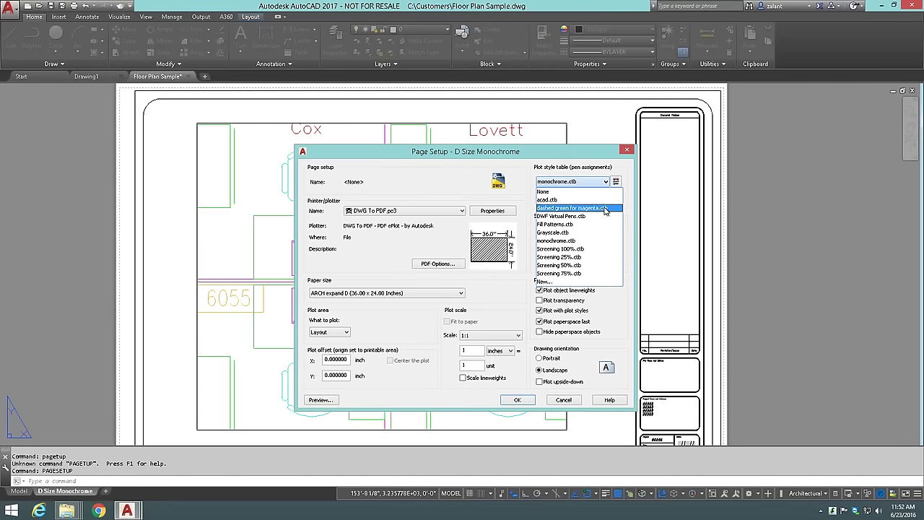
{"action": "left_click", "coordinate": [566, 208]}
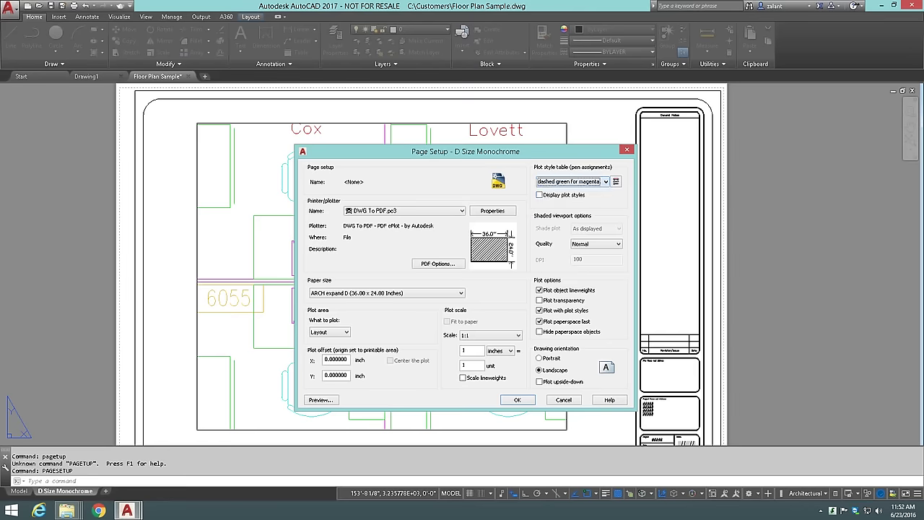
{"action": "left_click", "coordinate": [539, 195]}
{"action": "left_click", "coordinate": [516, 400]}
{"action": "left_click", "coordinate": [504, 379]}
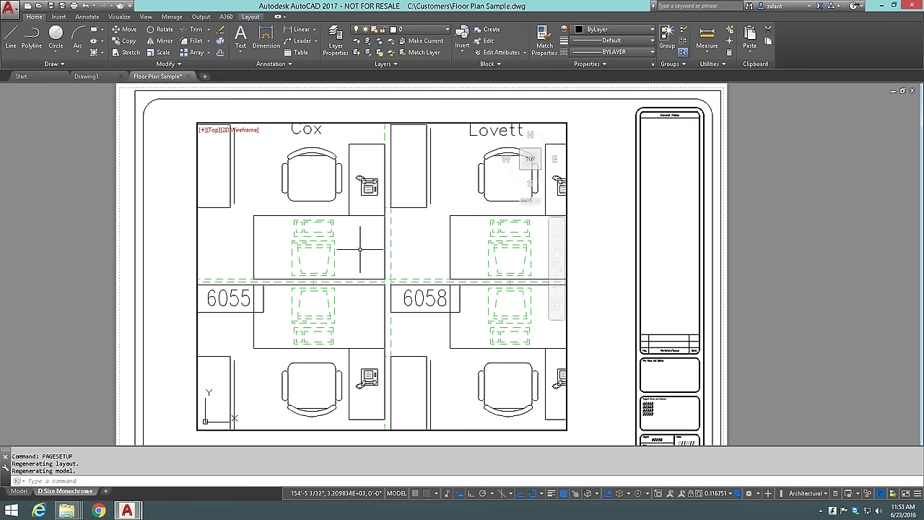
Look up the Plot Style Table Search Path under Printer Support File Path in Options, and leave without changes
{"action": "type", "text": "op"}
{"action": "key", "text": "Return"}
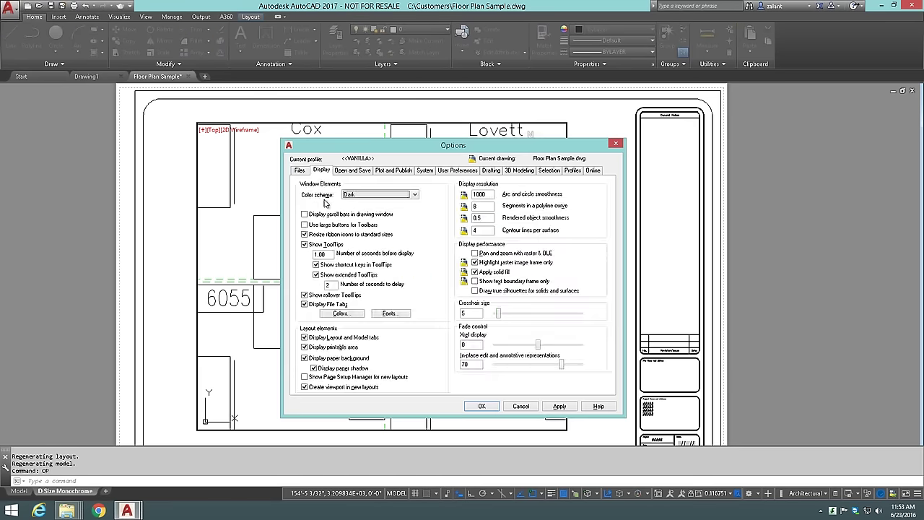
{"action": "left_click", "coordinate": [299, 170]}
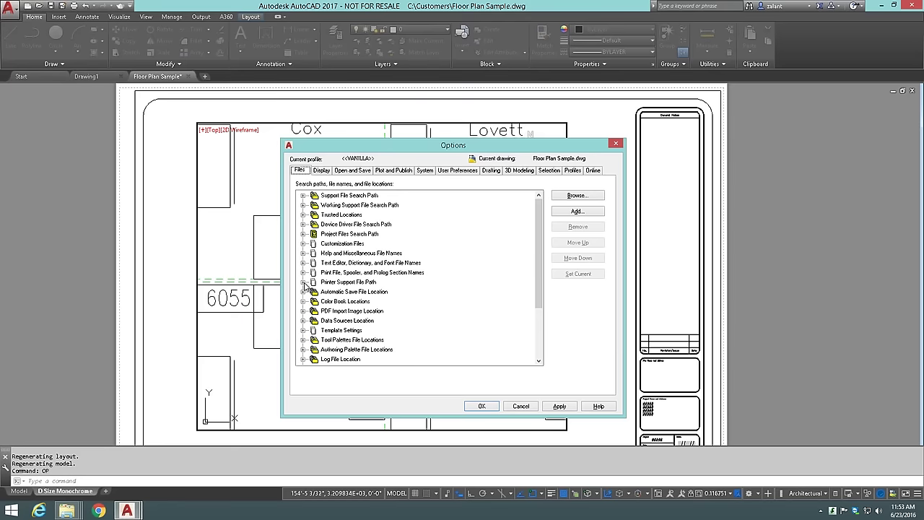
{"action": "left_click", "coordinate": [303, 282]}
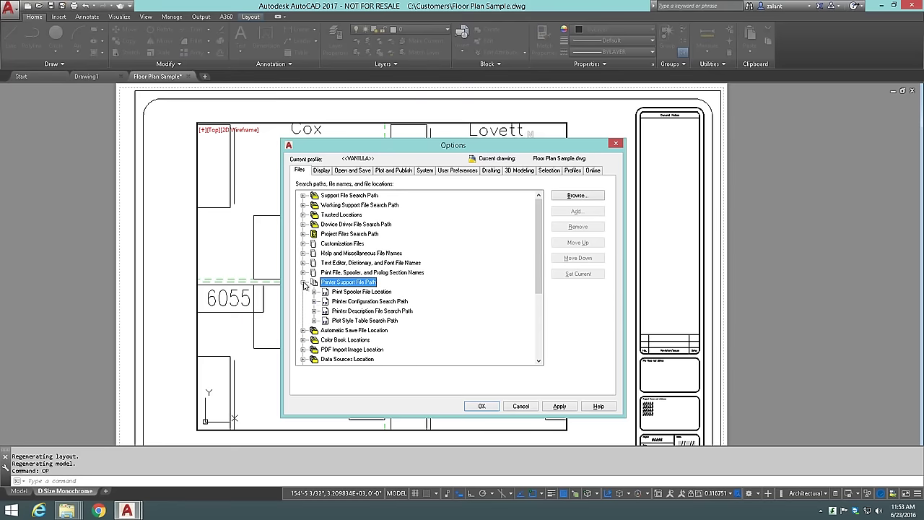
{"action": "left_click", "coordinate": [315, 319]}
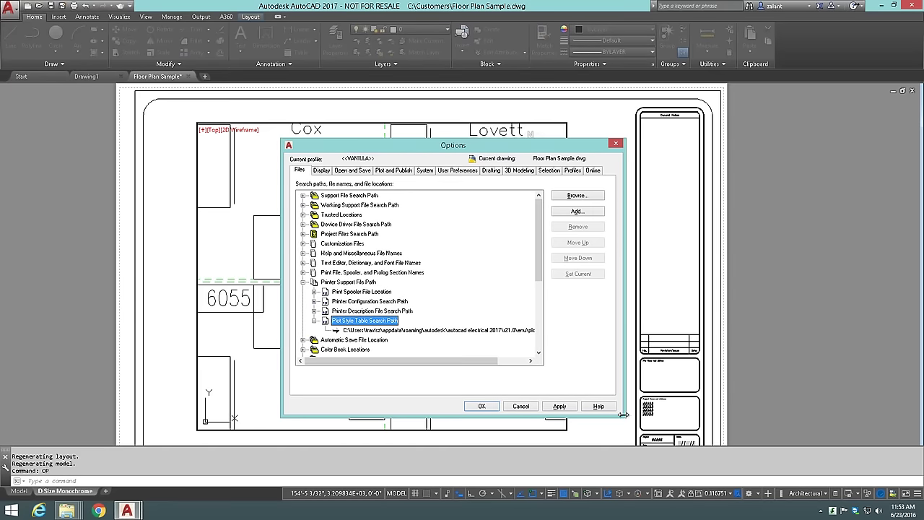
{"action": "left_click_drag", "start_coordinate": [622, 415], "coordinate": [784, 431]}
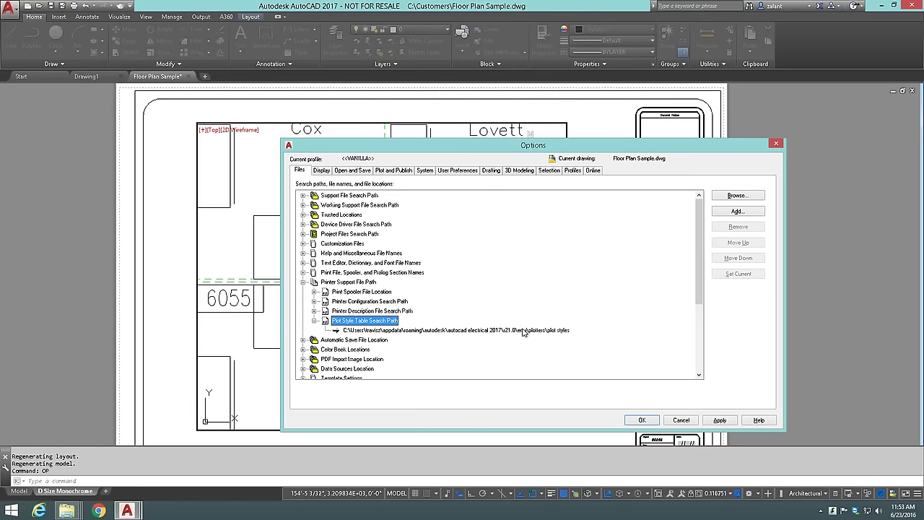
{"action": "left_click", "coordinate": [523, 331]}
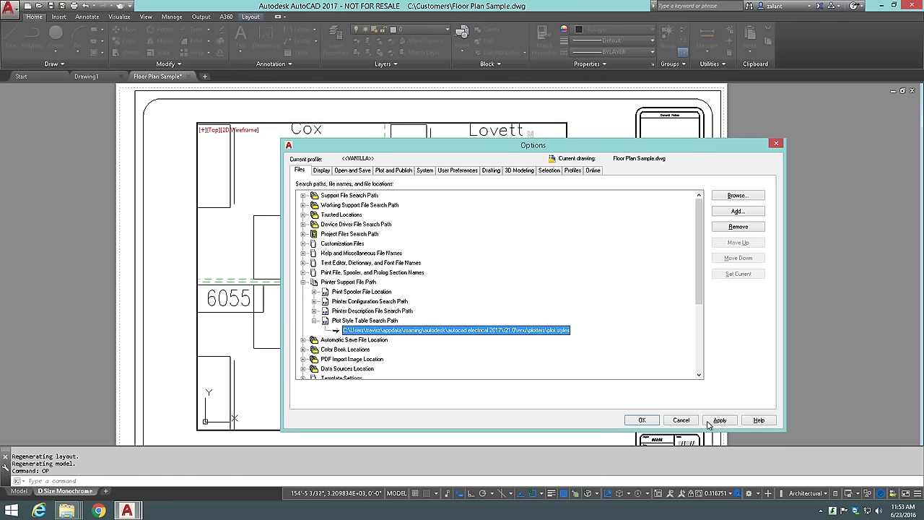
{"action": "left_click", "coordinate": [683, 420]}
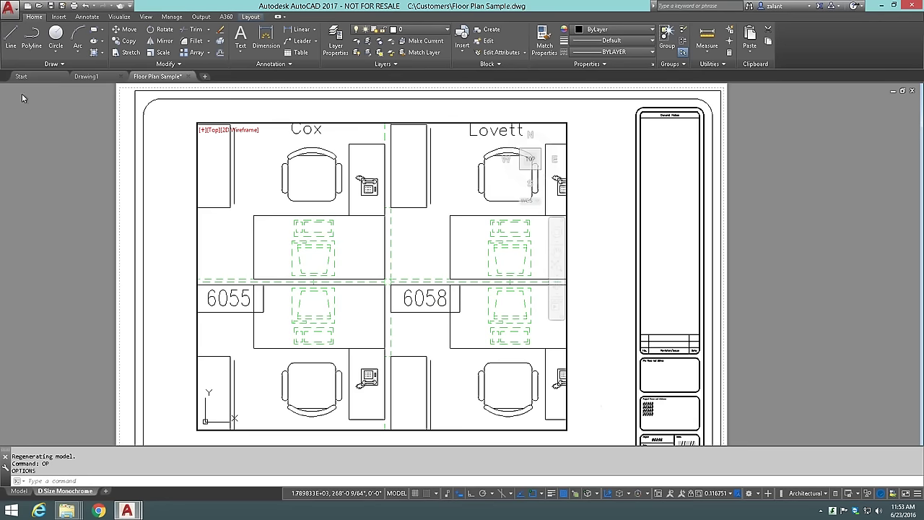
Open the Plot Styles folder through Manage Plot Styles to view the stored plot style tables
{"action": "left_click", "coordinate": [16, 16]}
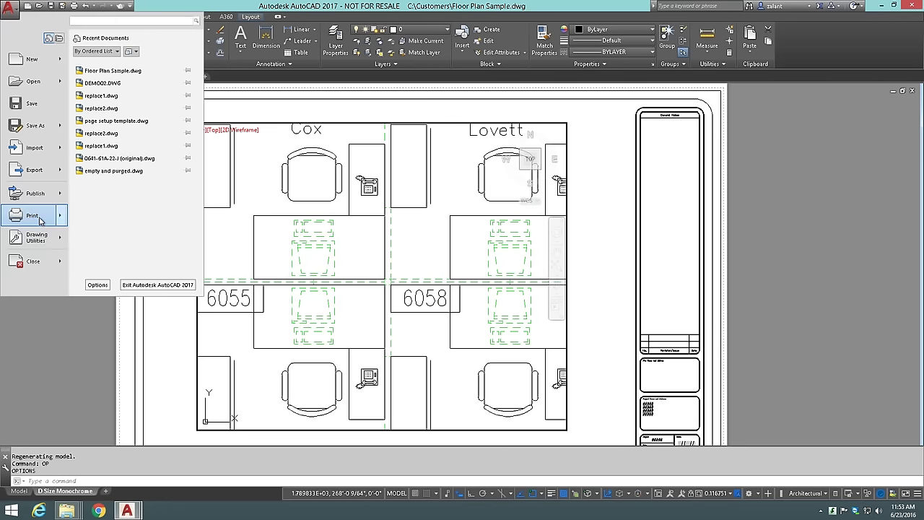
{"action": "mouse_move", "coordinate": [40, 220]}
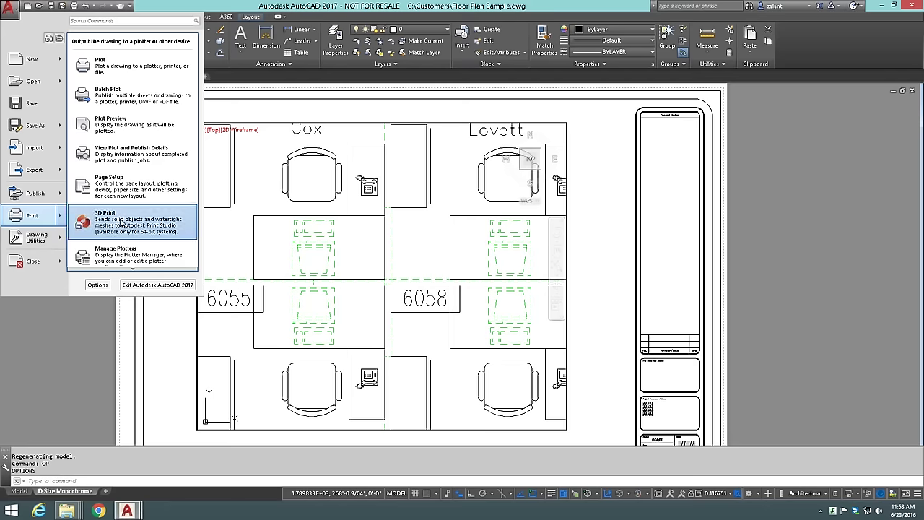
{"action": "mouse_move", "coordinate": [132, 271]}
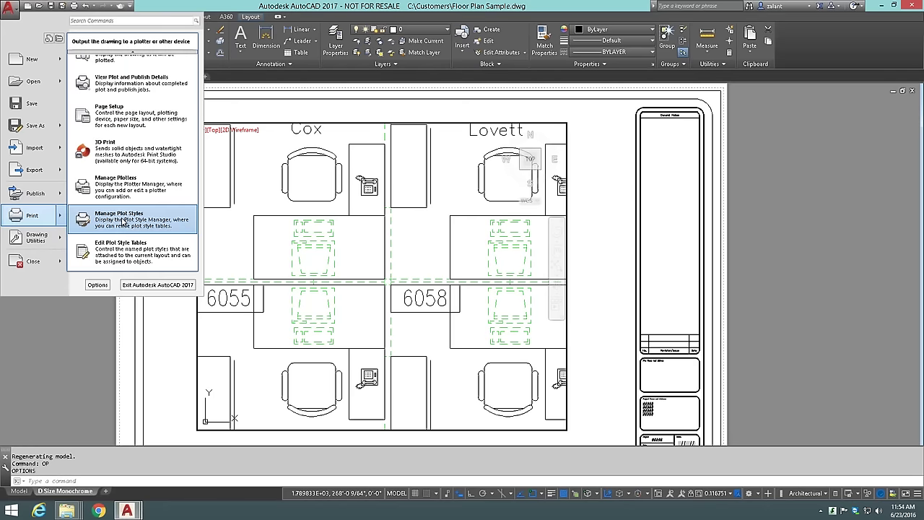
{"action": "left_click", "coordinate": [123, 221]}
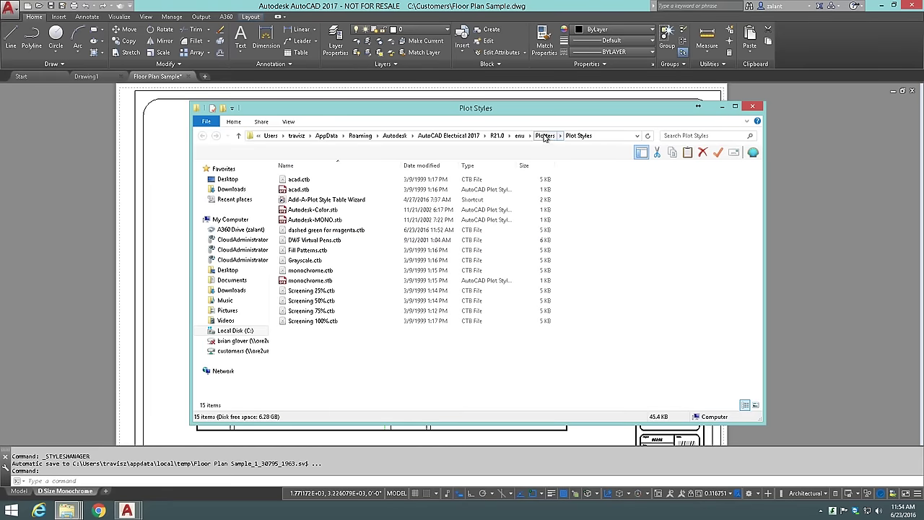
Close the Plot Styles folder and return the floor plan layout from the active viewport to paper space
{"action": "left_click", "coordinate": [752, 106]}
{"action": "key", "text": "Escape"}
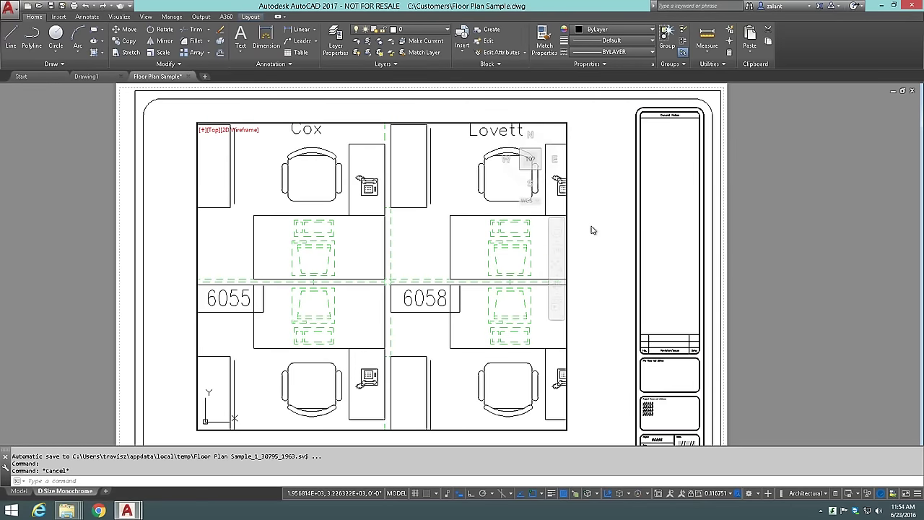
{"action": "double_click", "coordinate": [592, 230]}
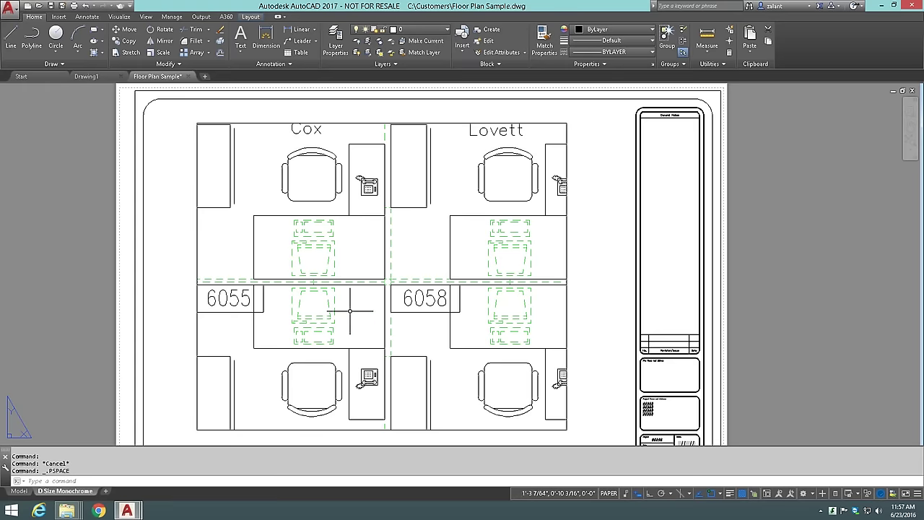
In the Drawing1 model space, add multiline text reading "here is some mtext" with the Standard style
{"action": "left_click", "coordinate": [97, 76]}
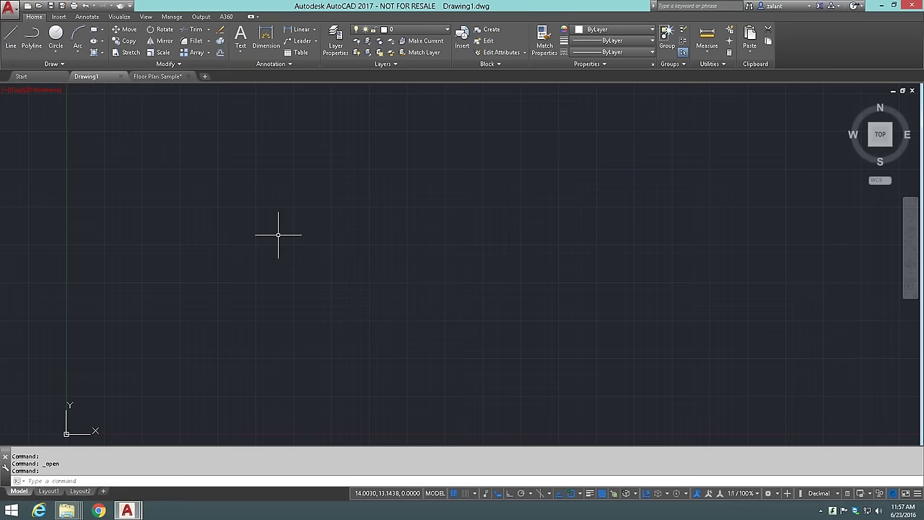
{"action": "type", "text": "mtex"}
{"action": "key", "text": "Return"}
{"action": "left_click", "coordinate": [301, 182]}
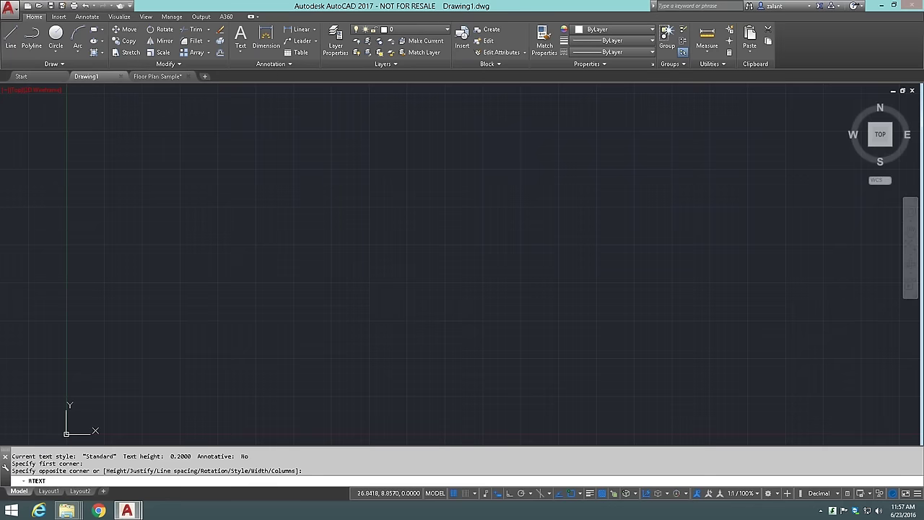
{"action": "type", "text": "here is s"}
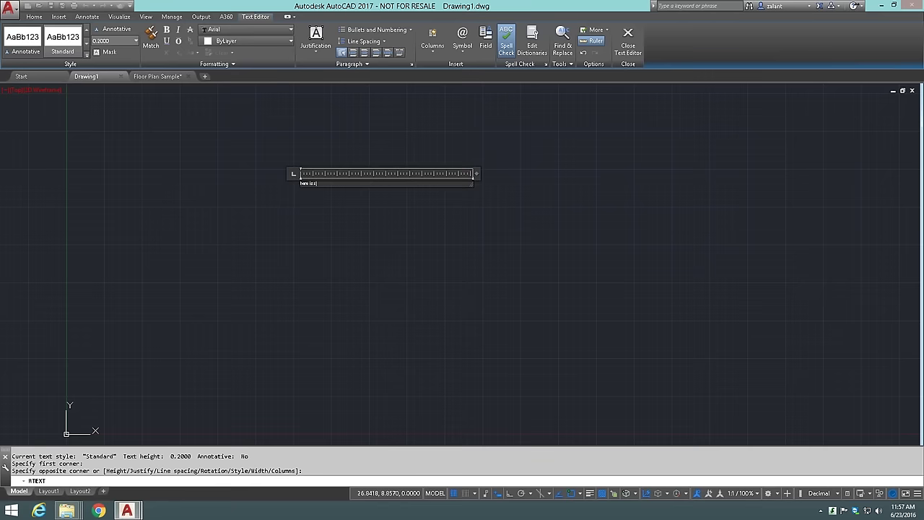
{"action": "type", "text": "ome mtext"}
{"action": "key", "text": "Return"}
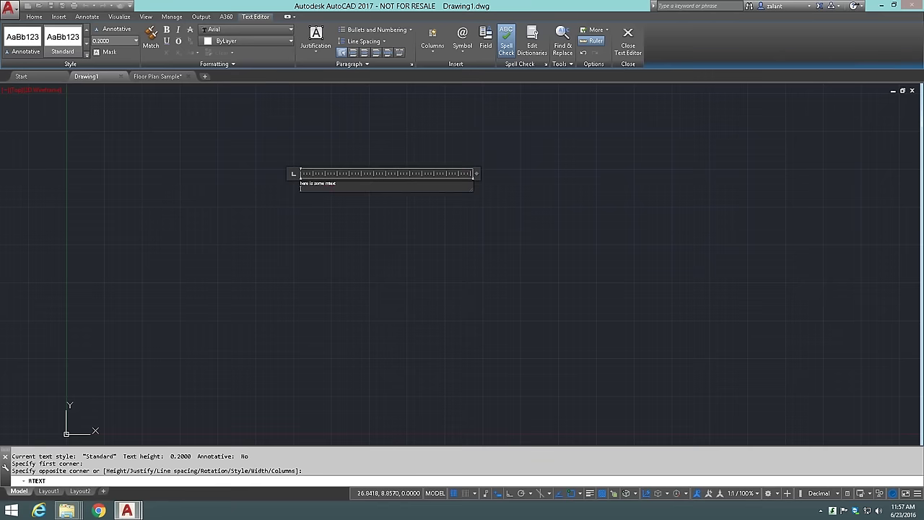
{"action": "left_click", "coordinate": [413, 279]}
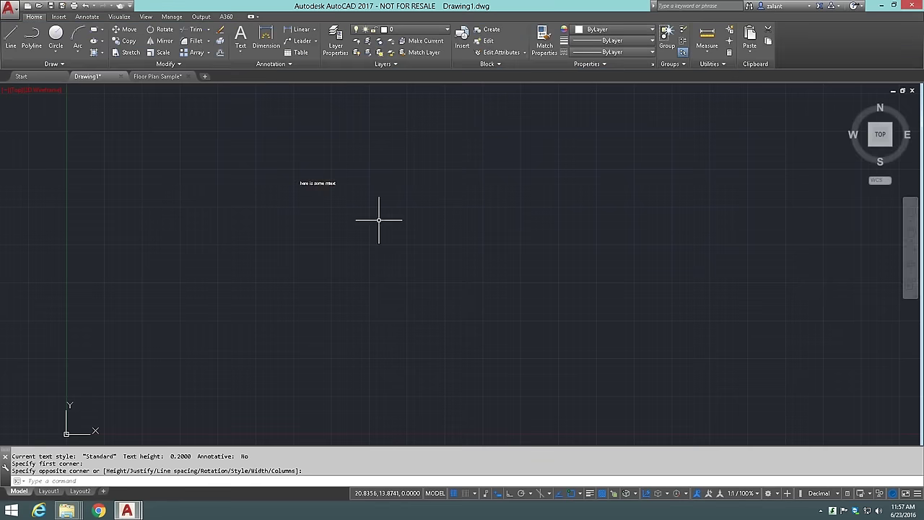
Switch Drawing1 from model space to Layout1 to show the new text through the layout's viewport
{"action": "middle_click", "coordinate": [321, 182]}
{"action": "middle_click", "coordinate": [322, 181]}
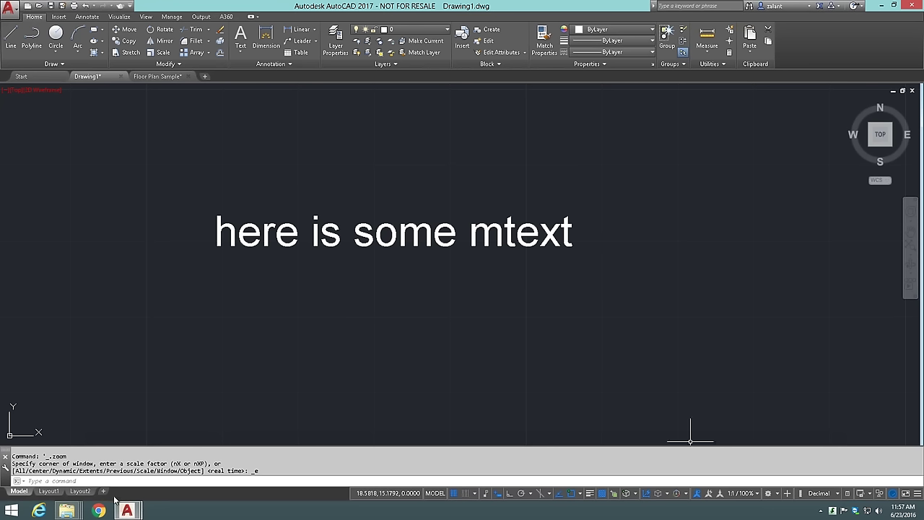
{"action": "left_click", "coordinate": [48, 491]}
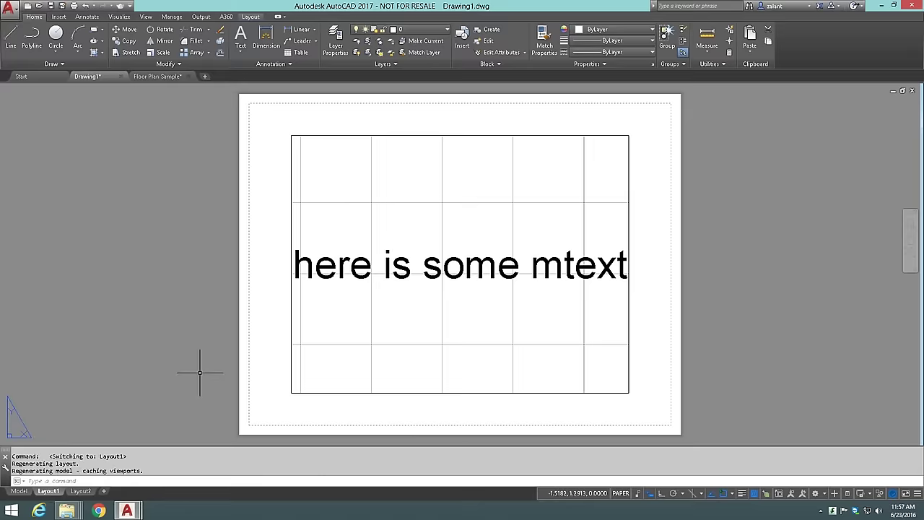